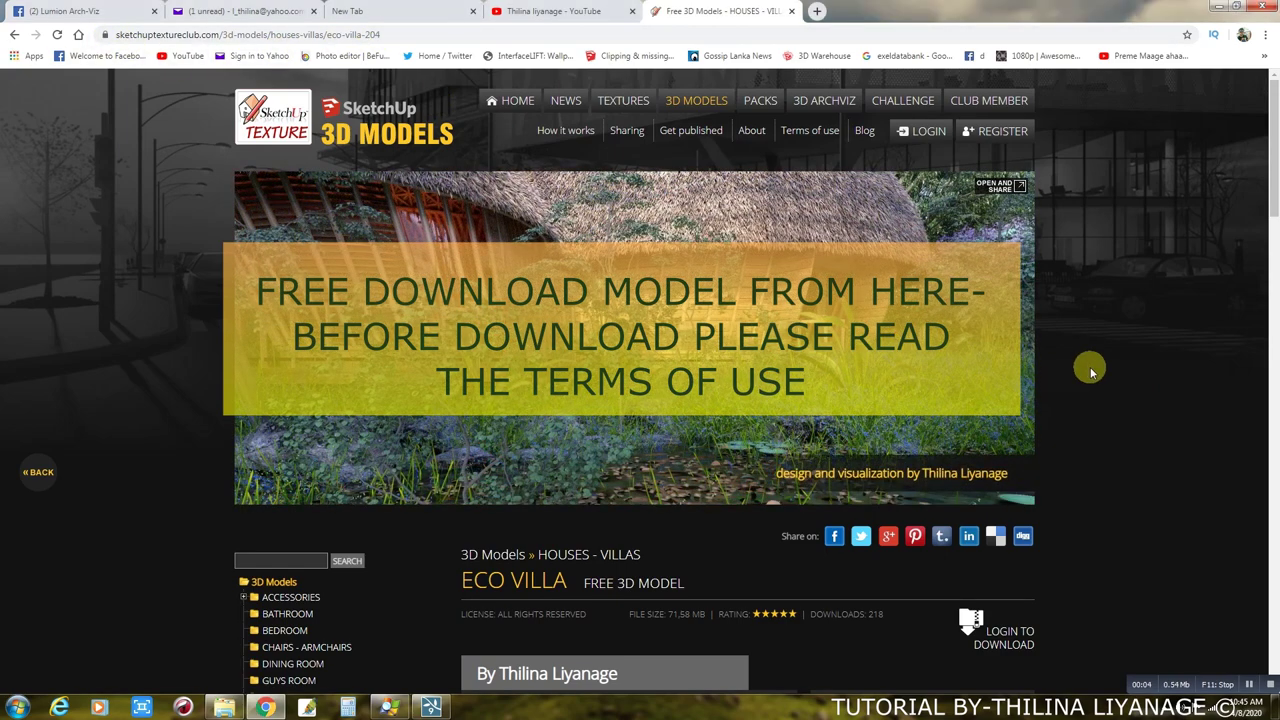
Scroll down the Eco Villa free 3D model page on SketchUp Texture Club.
scroll(1090, 372, down, 5)
Read through the Eco Villa description and details, then bring up Lumion's start screen.
scroll(1090, 372, down, 5)
scroll(1090, 372, down, 5)
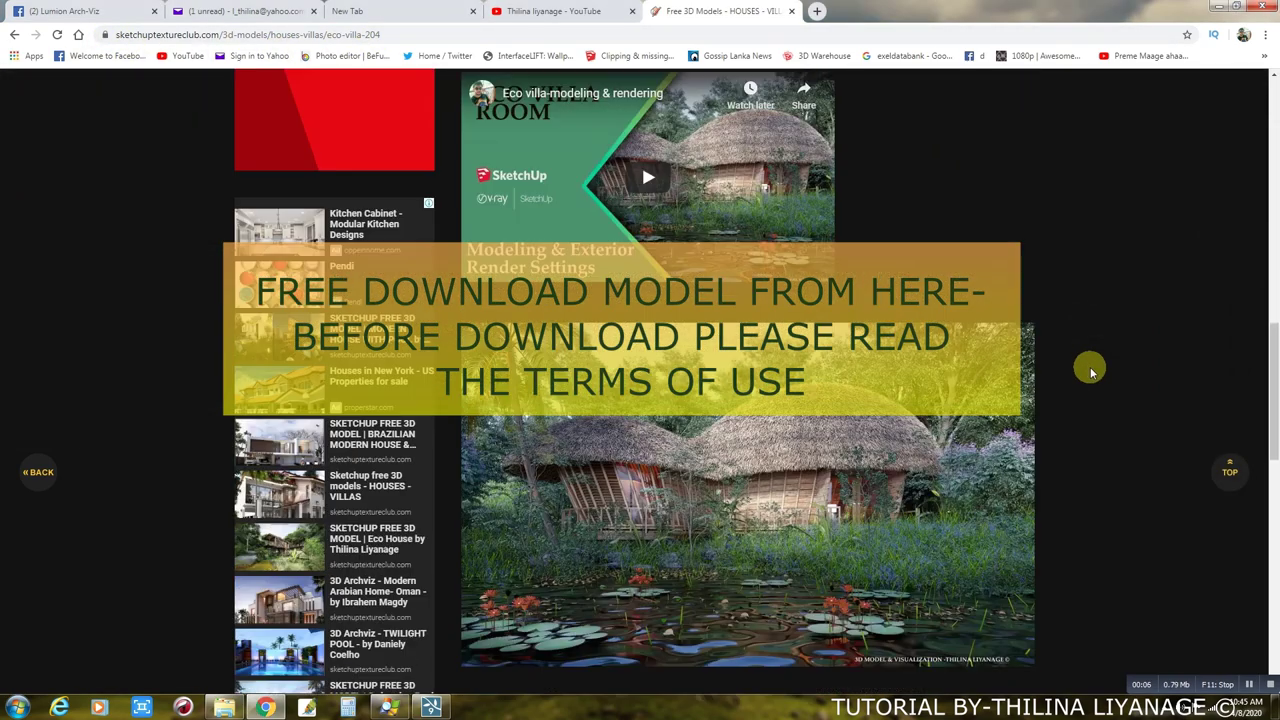
scroll(1090, 372, up, 2)
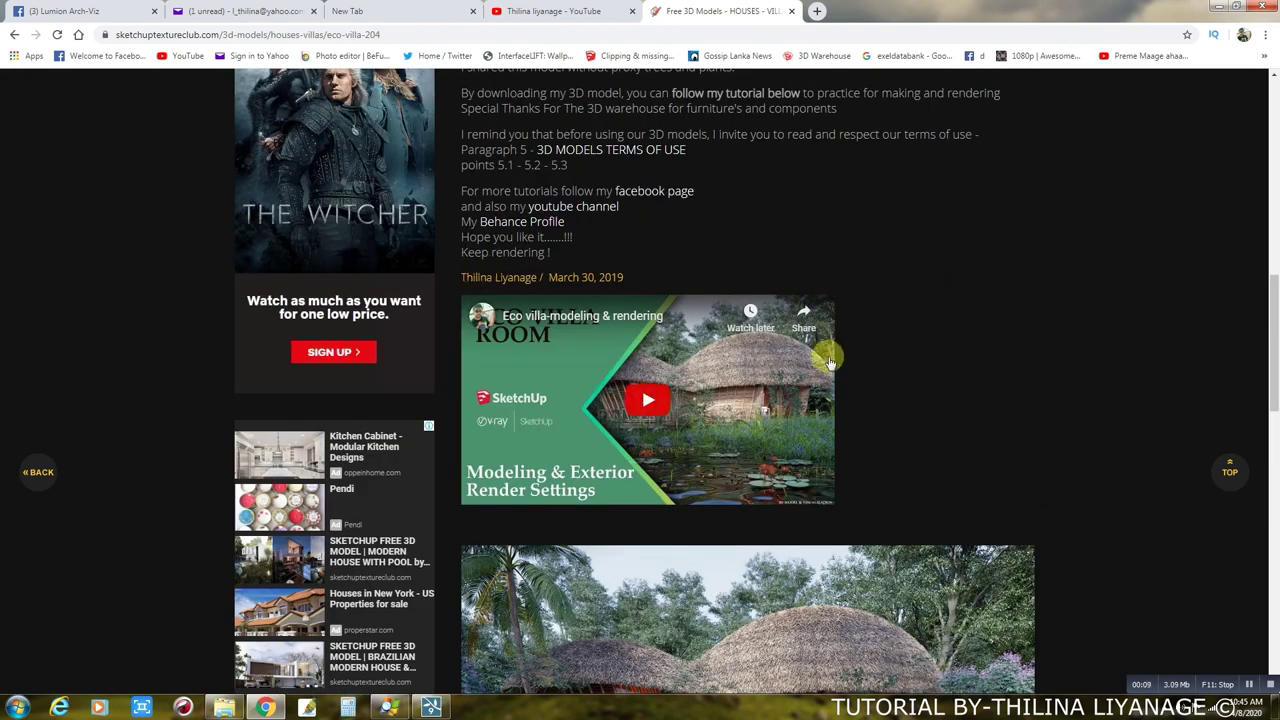
scroll(1078, 410, up, 2)
scroll(1078, 410, up, 2)
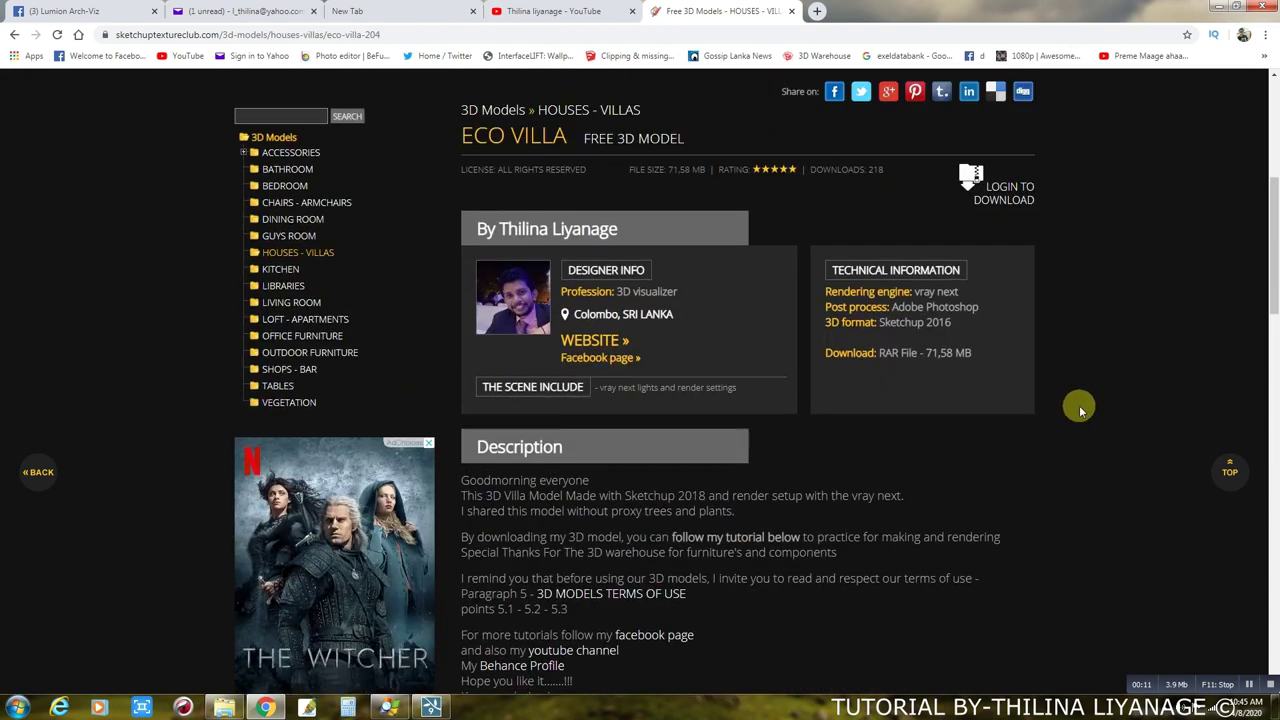
scroll(1040, 390, up, 2)
scroll(1023, 263, up, 2)
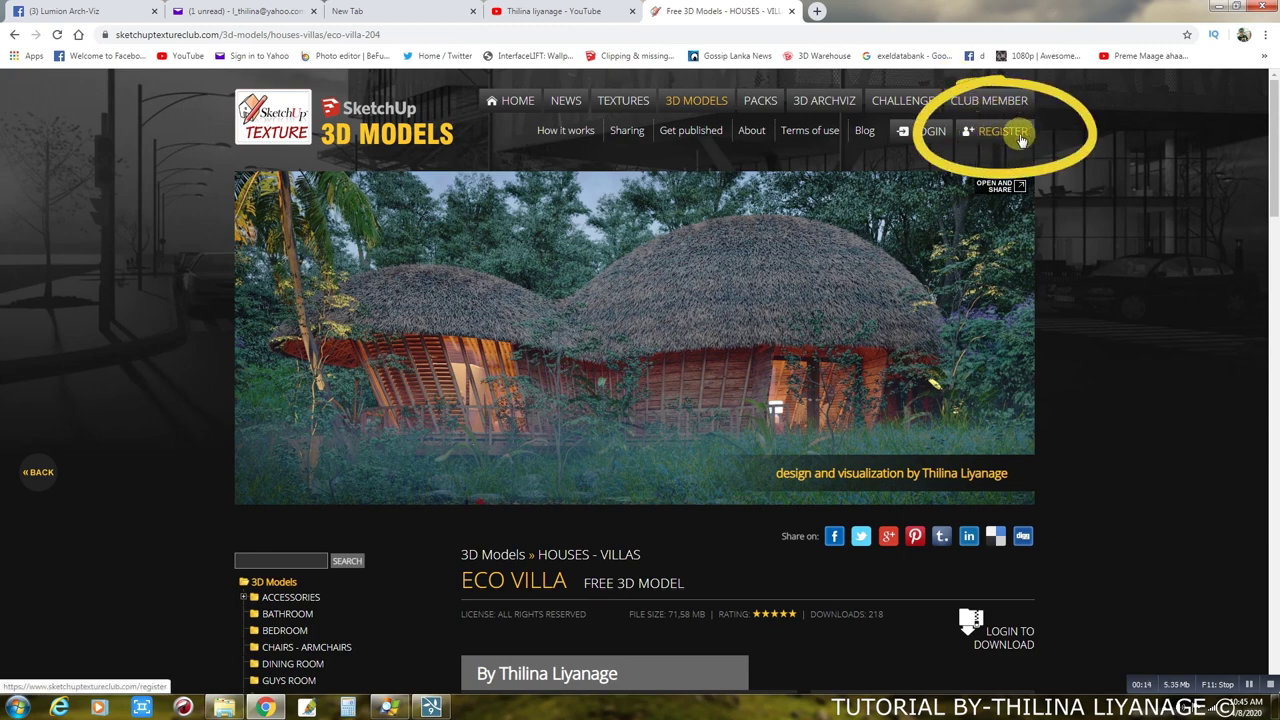
scroll(1006, 223, down, 2)
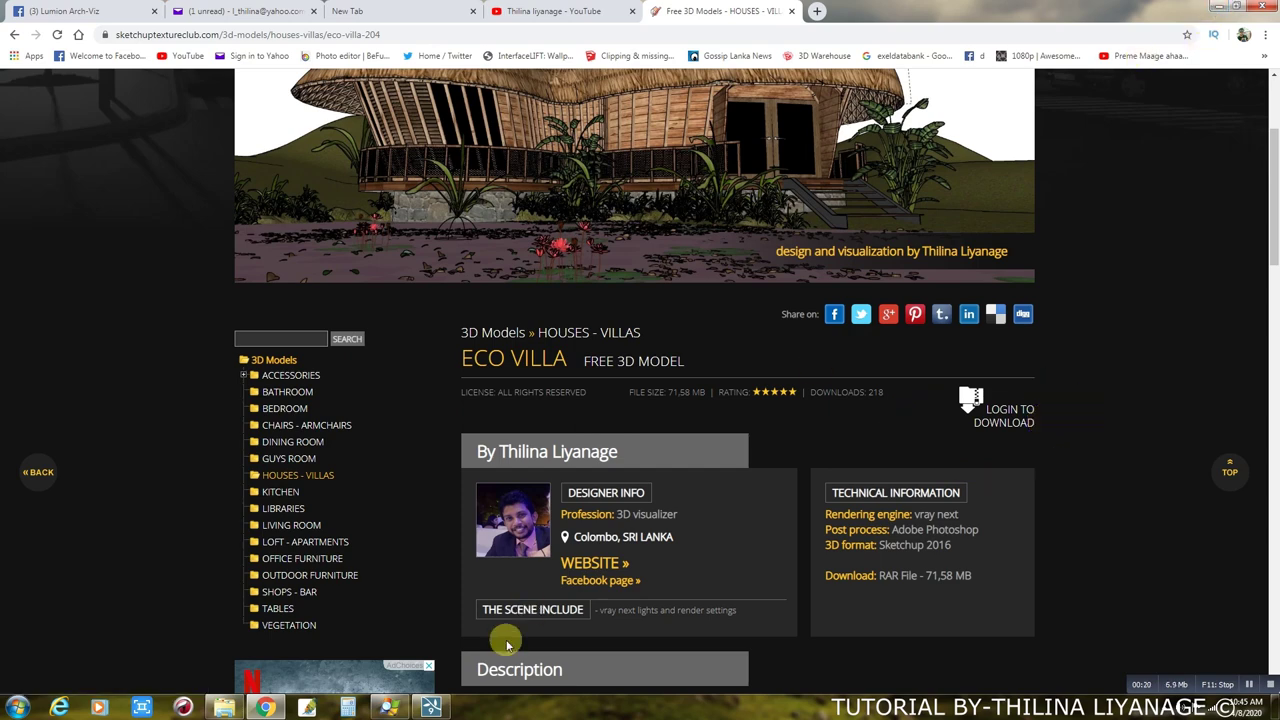
click(440, 710)
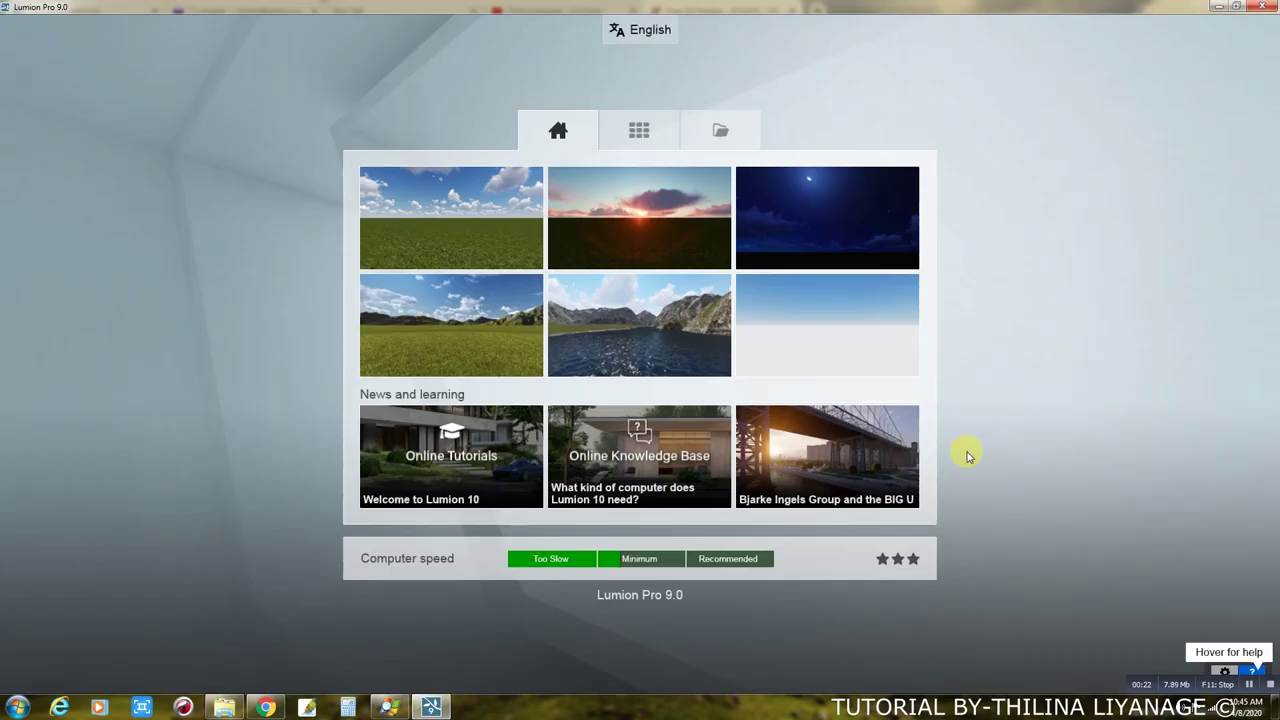
Start a Mountain Range scene and import villa 1.skp from the Desktop as villa 1.
click(450, 337)
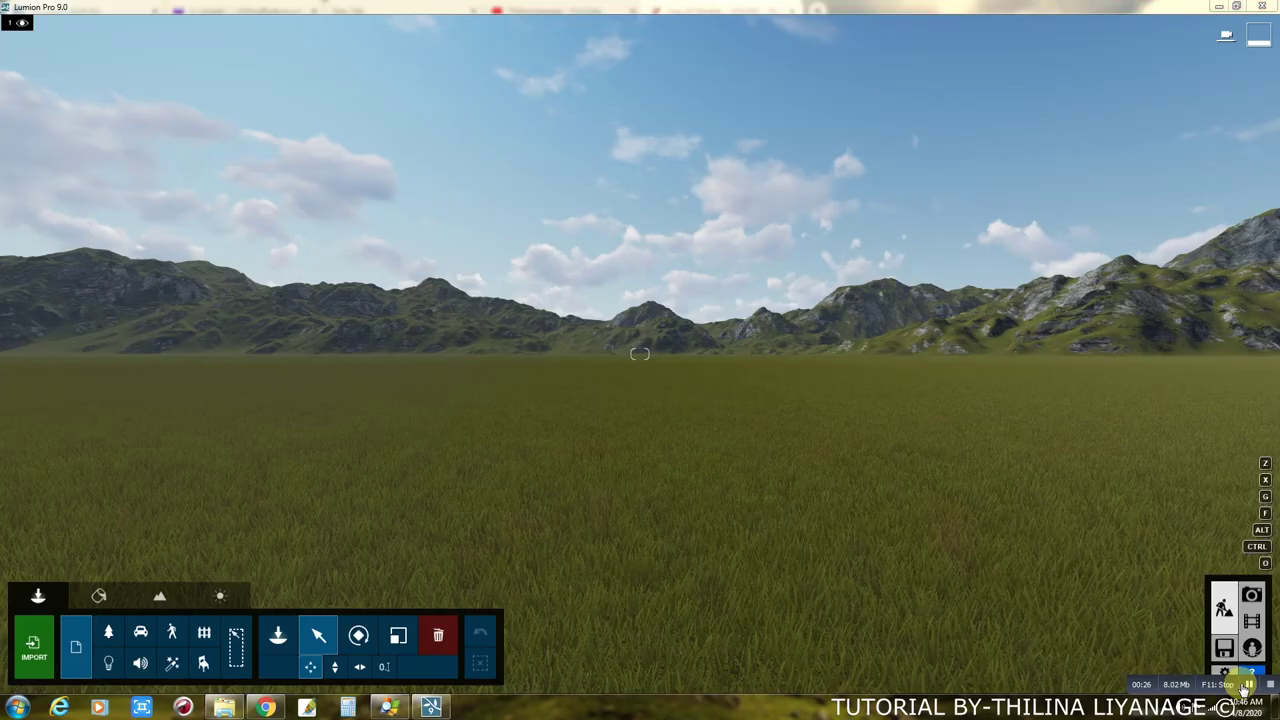
mouse_move(749, 443)
right_down()
mouse_move(745, 330)
mouse_move(552, 451)
right_up()
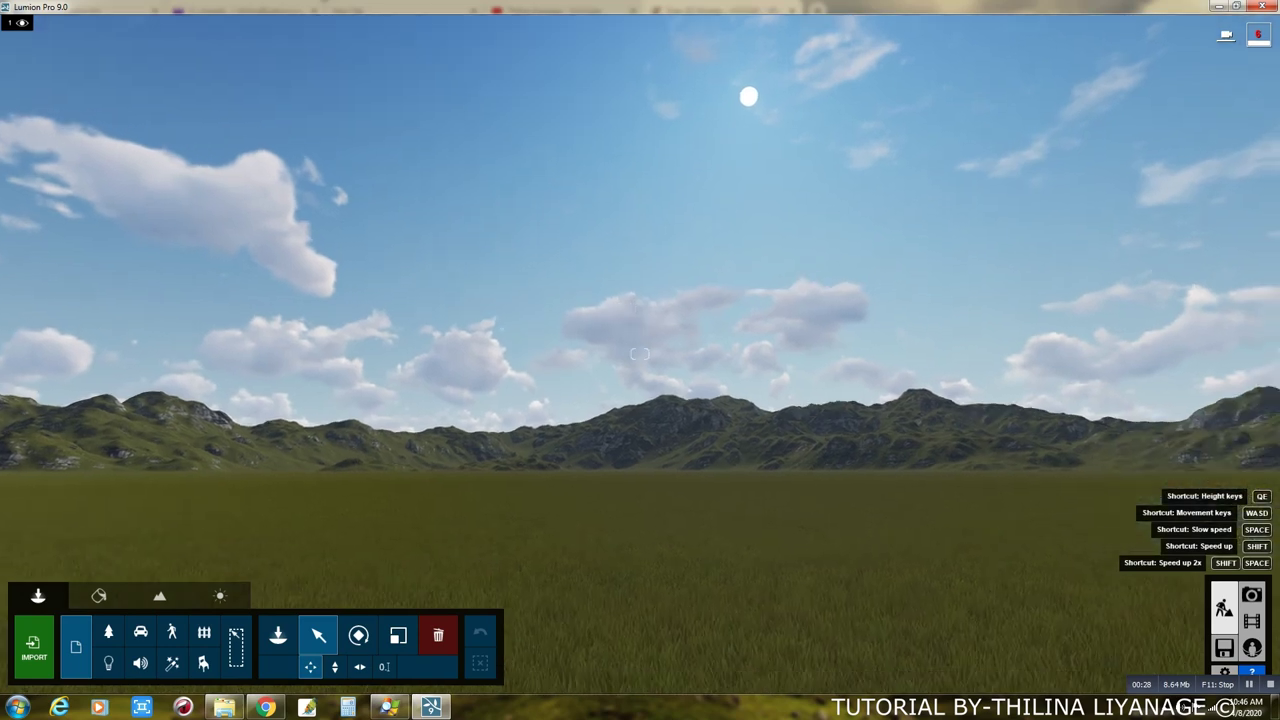
click(35, 660)
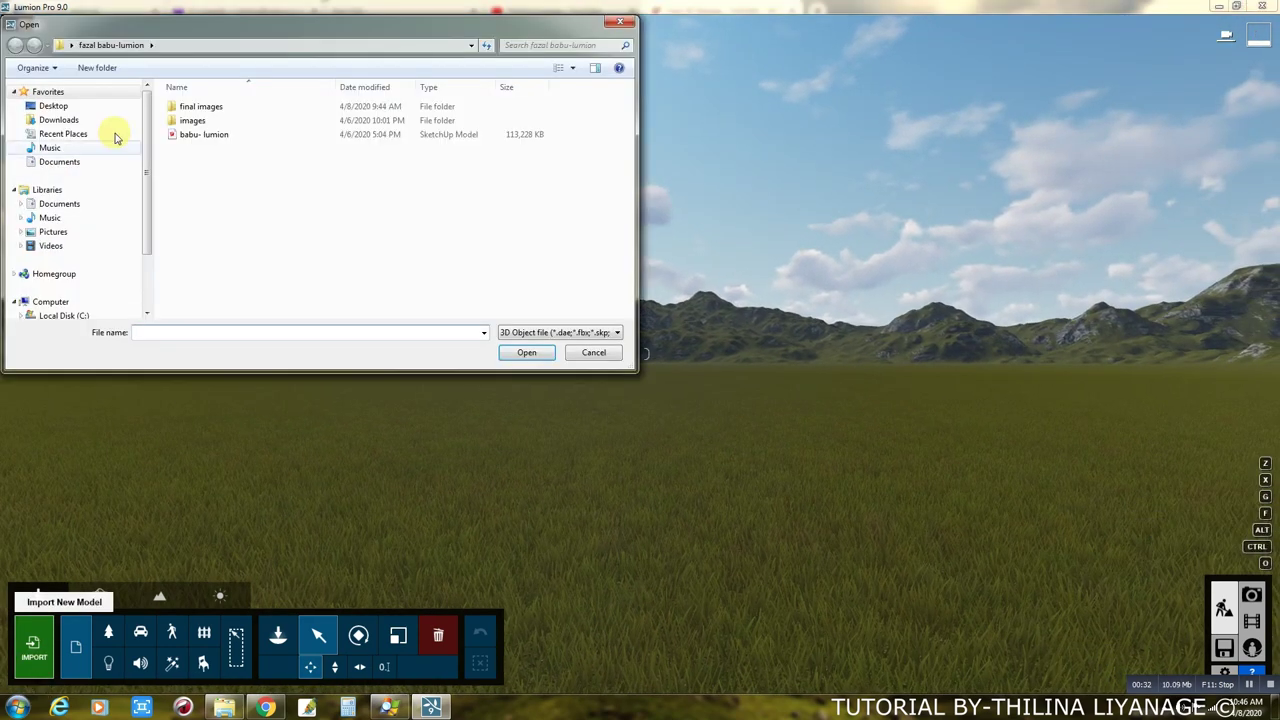
click(53, 106)
double_click(387, 286)
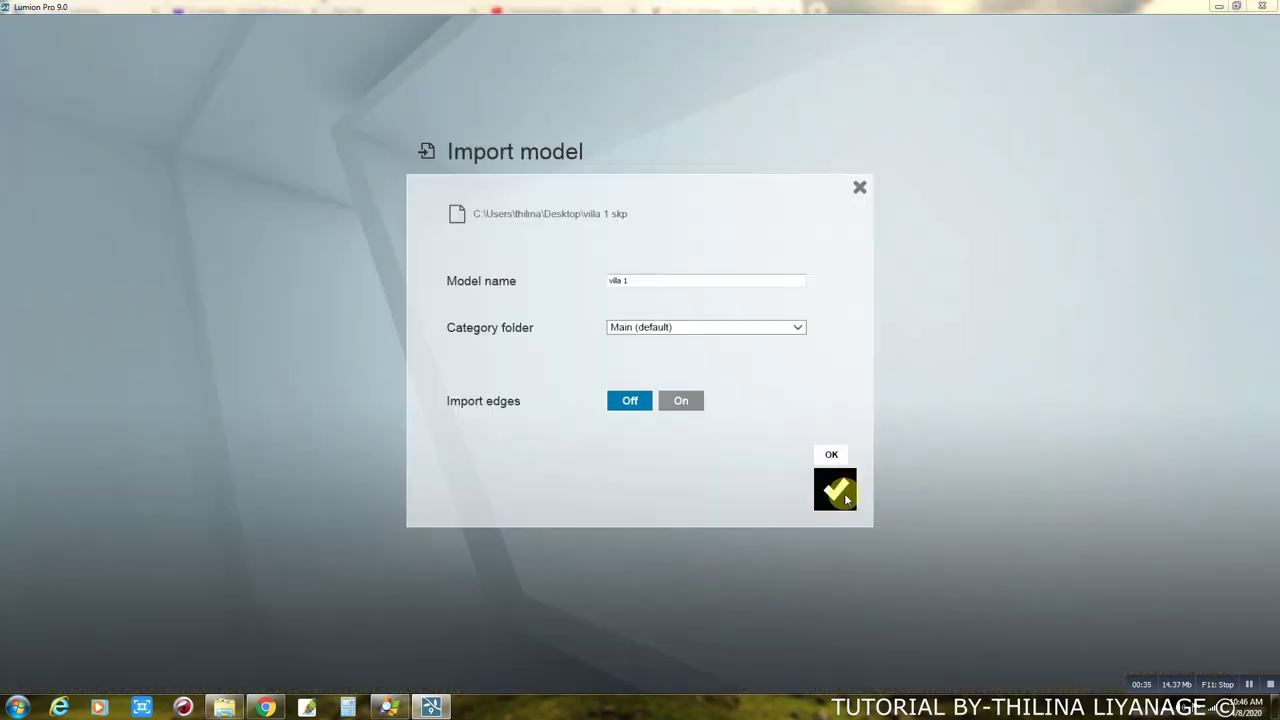
click(838, 492)
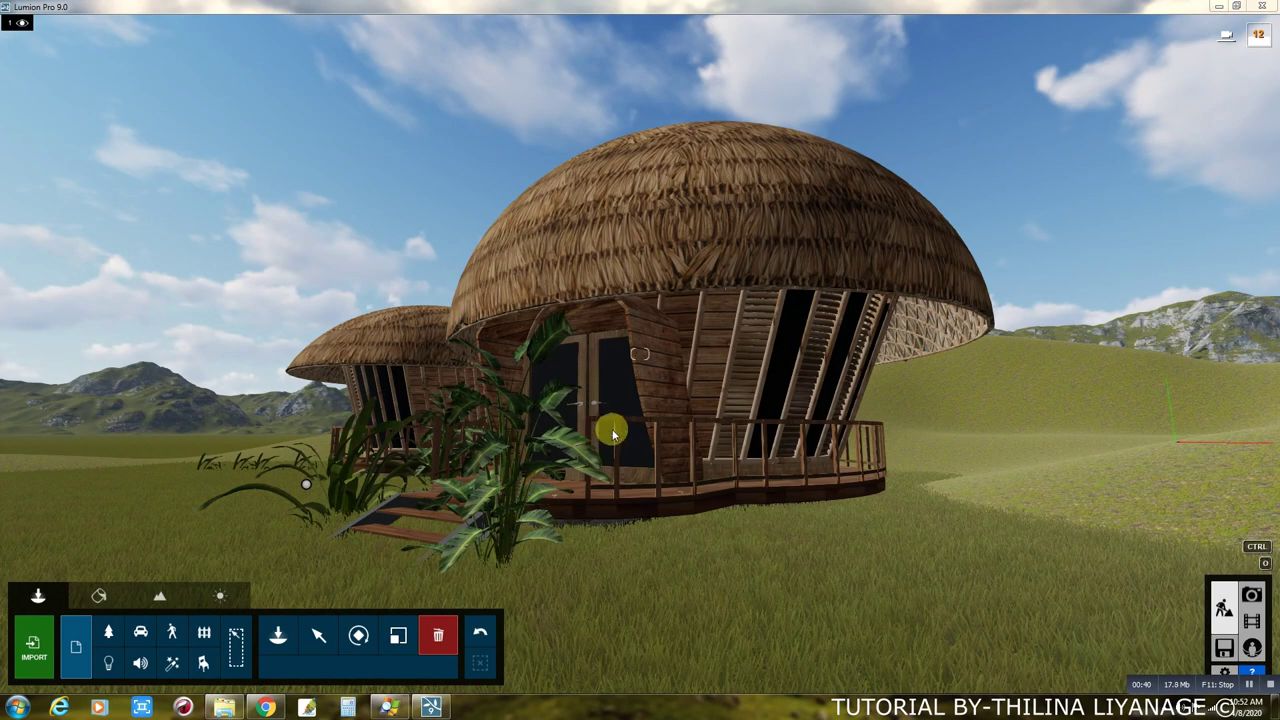
mouse_move(613, 432)
right_down()
mouse_move(450, 440)
mouse_move(520, 450)
right_up()
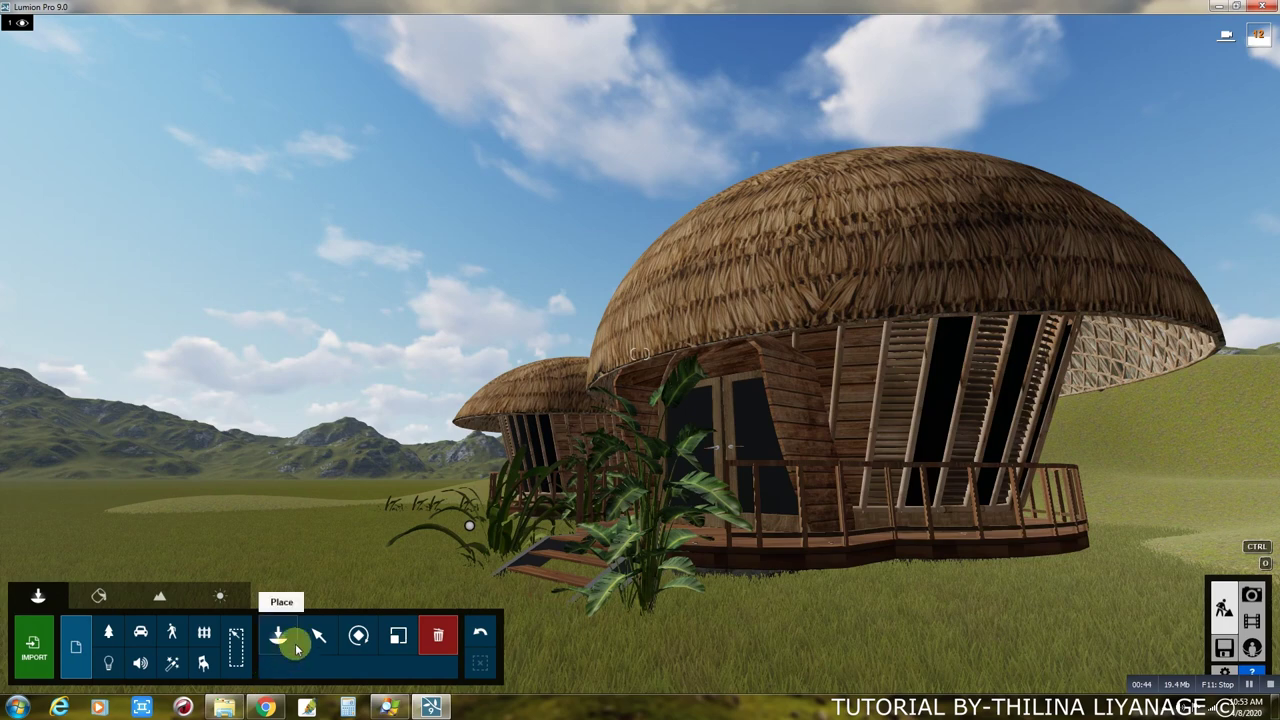
Raise the villa with Move Height so its rocky base sits above the grass.
click(318, 636)
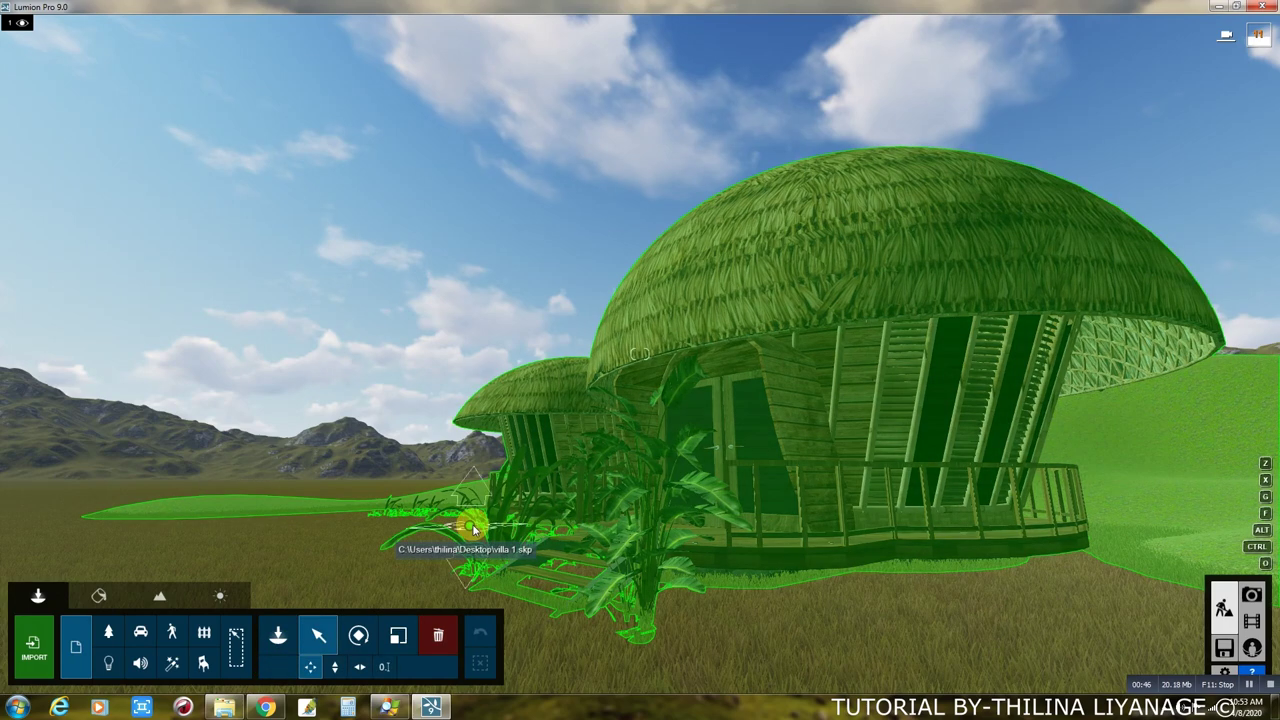
click(474, 528)
click(334, 666)
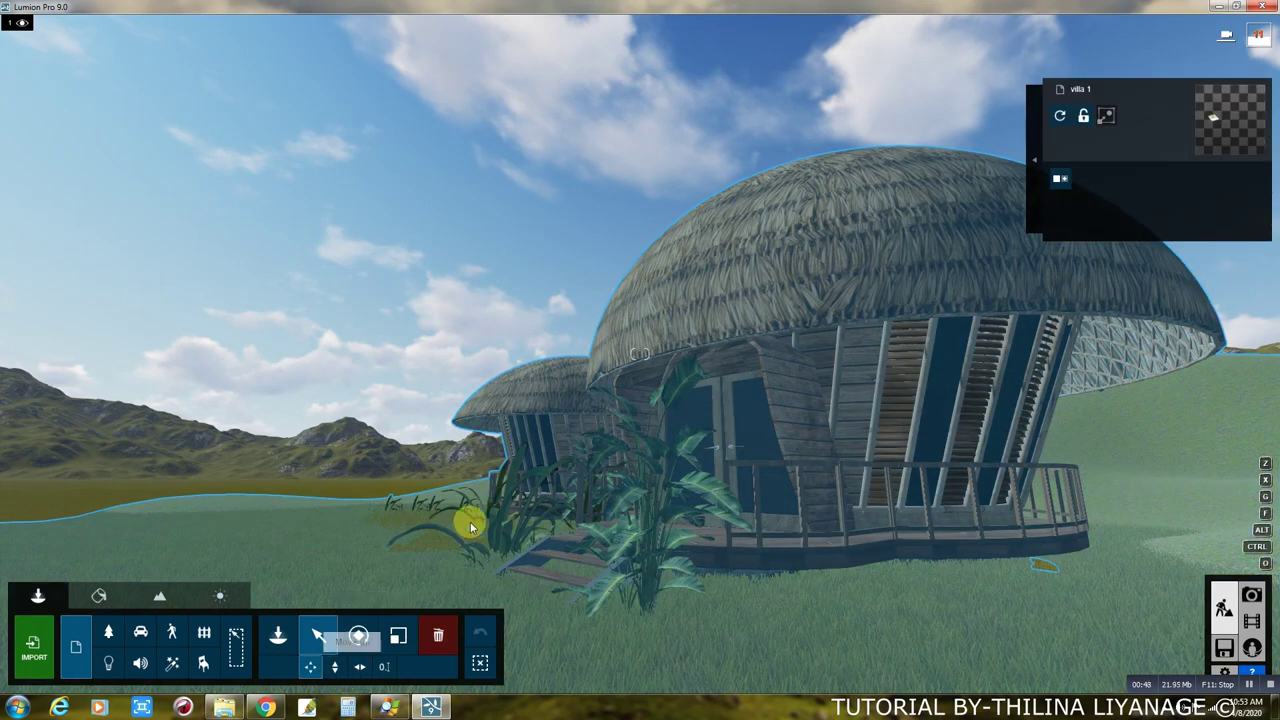
drag(468, 499, 466, 428)
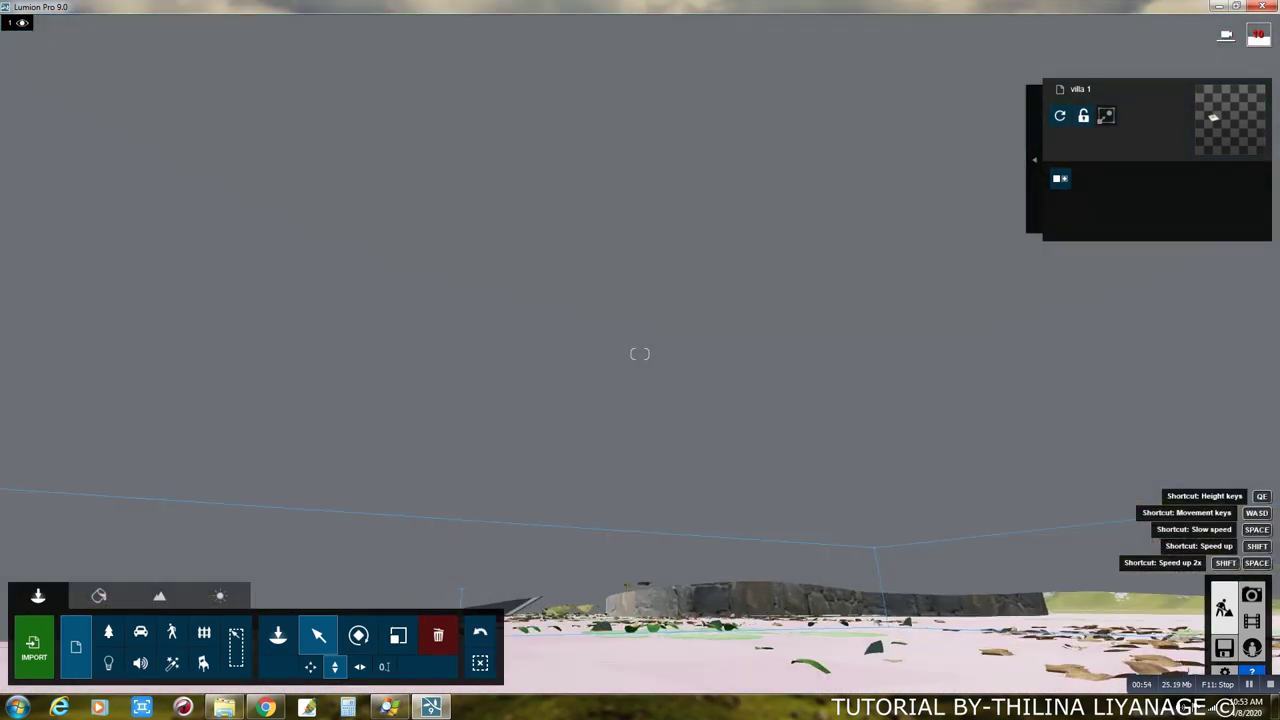
Frame a front view of the whole villa with some sky, then enter Photo mode.
right_drag(466, 428, 518, 528)
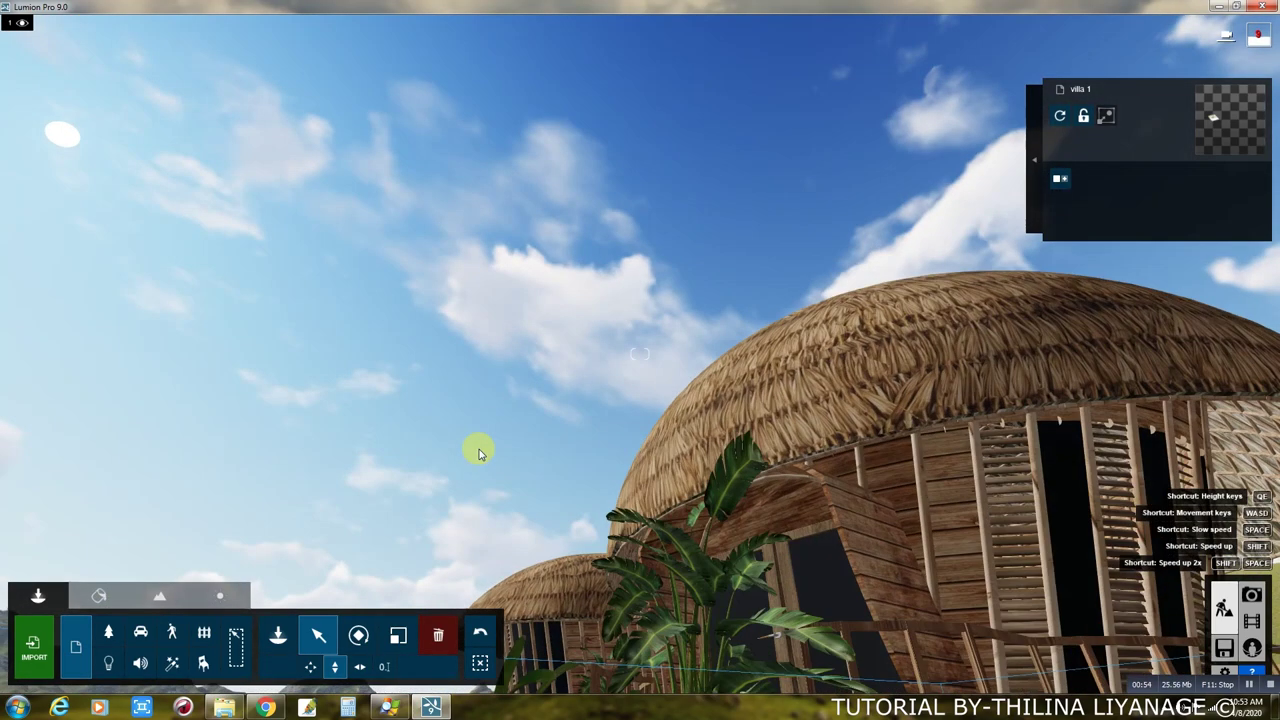
scroll(518, 528, down, 5)
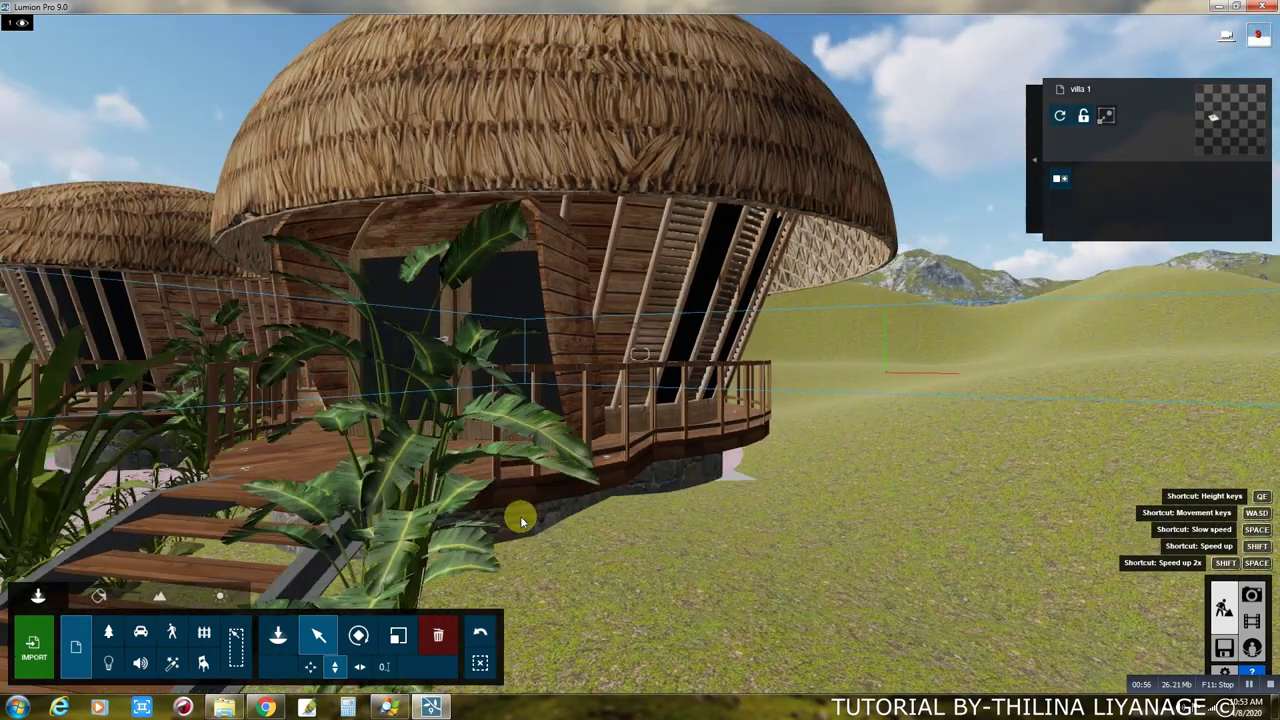
key(a)
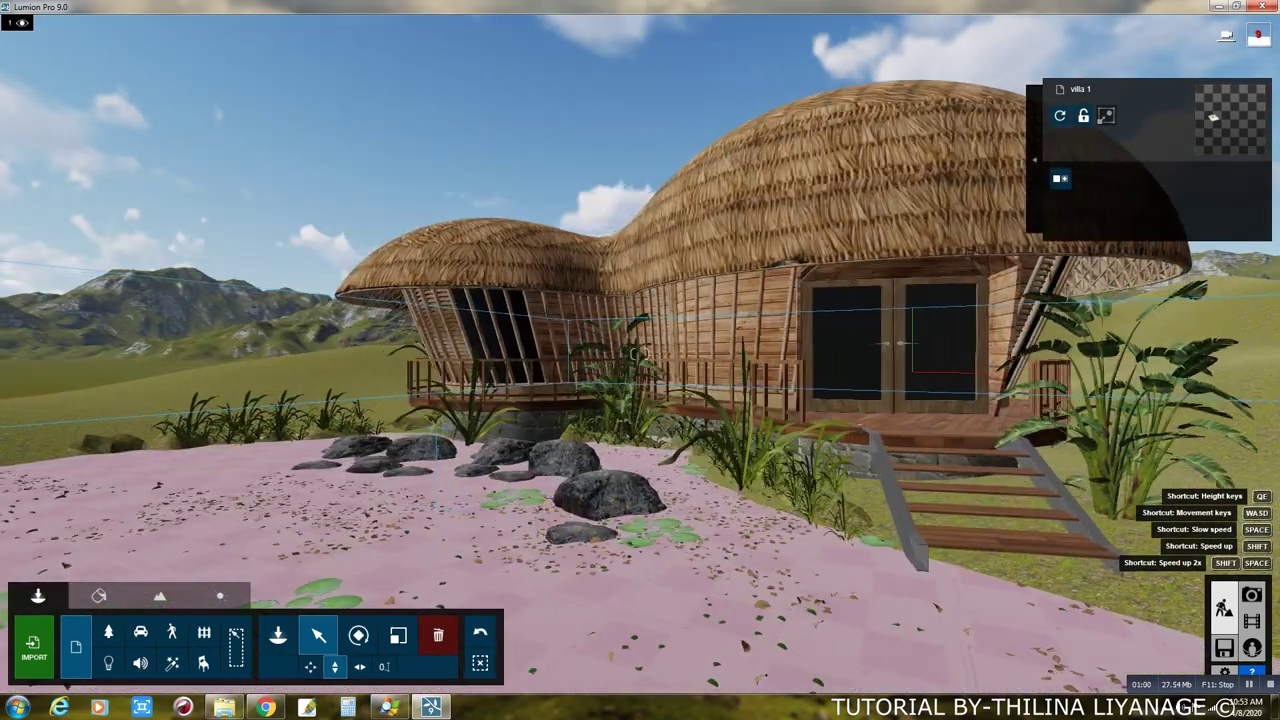
right_drag(502, 470, 502, 516)
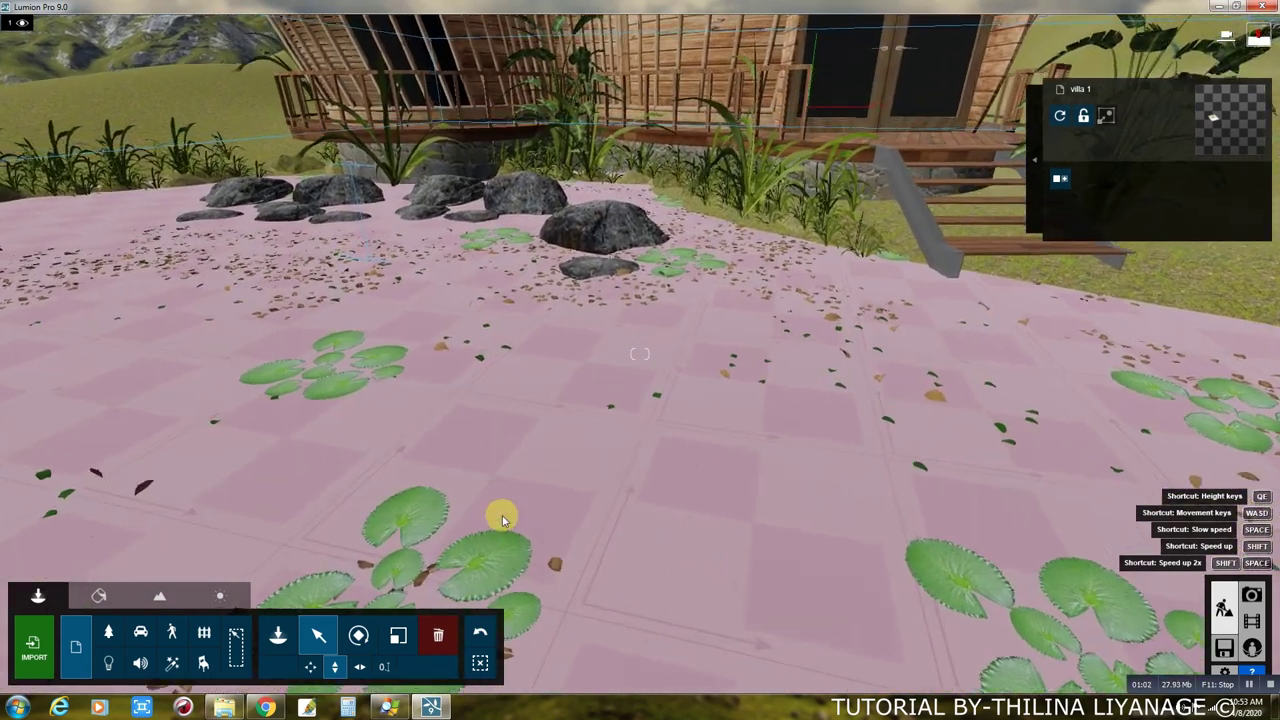
right_drag(502, 516, 502, 440)
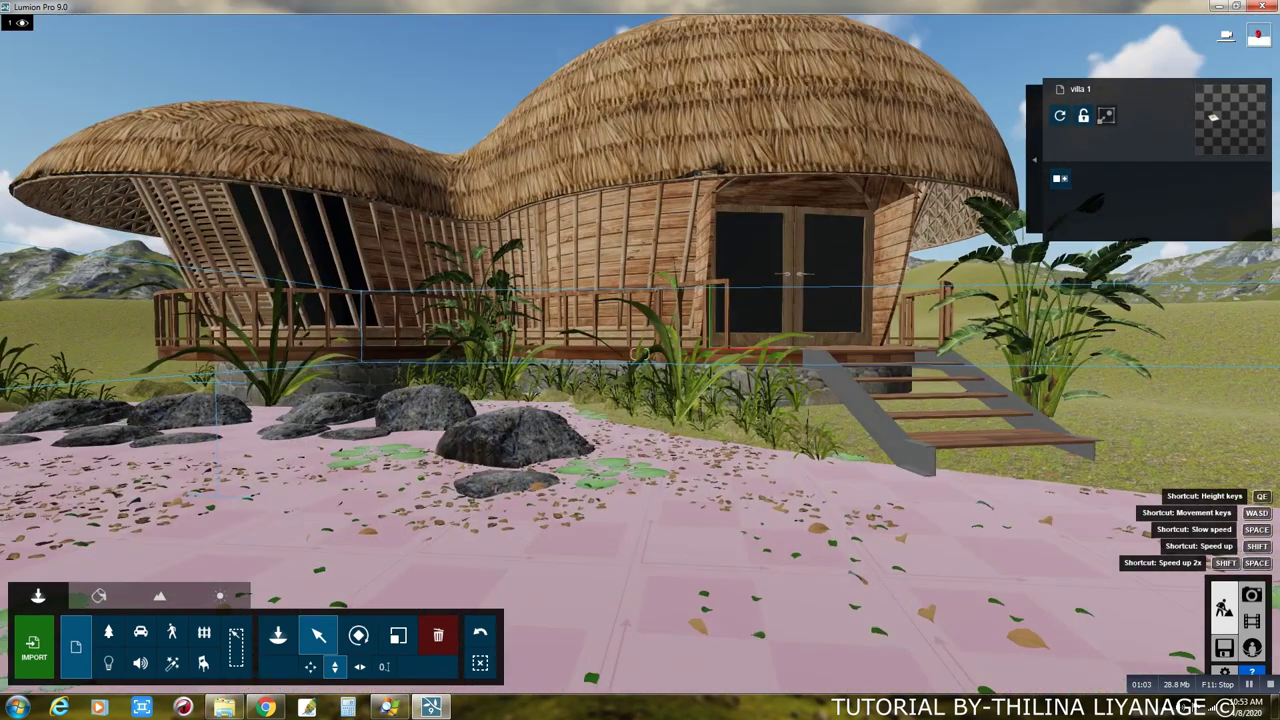
right_drag(502, 516, 502, 440)
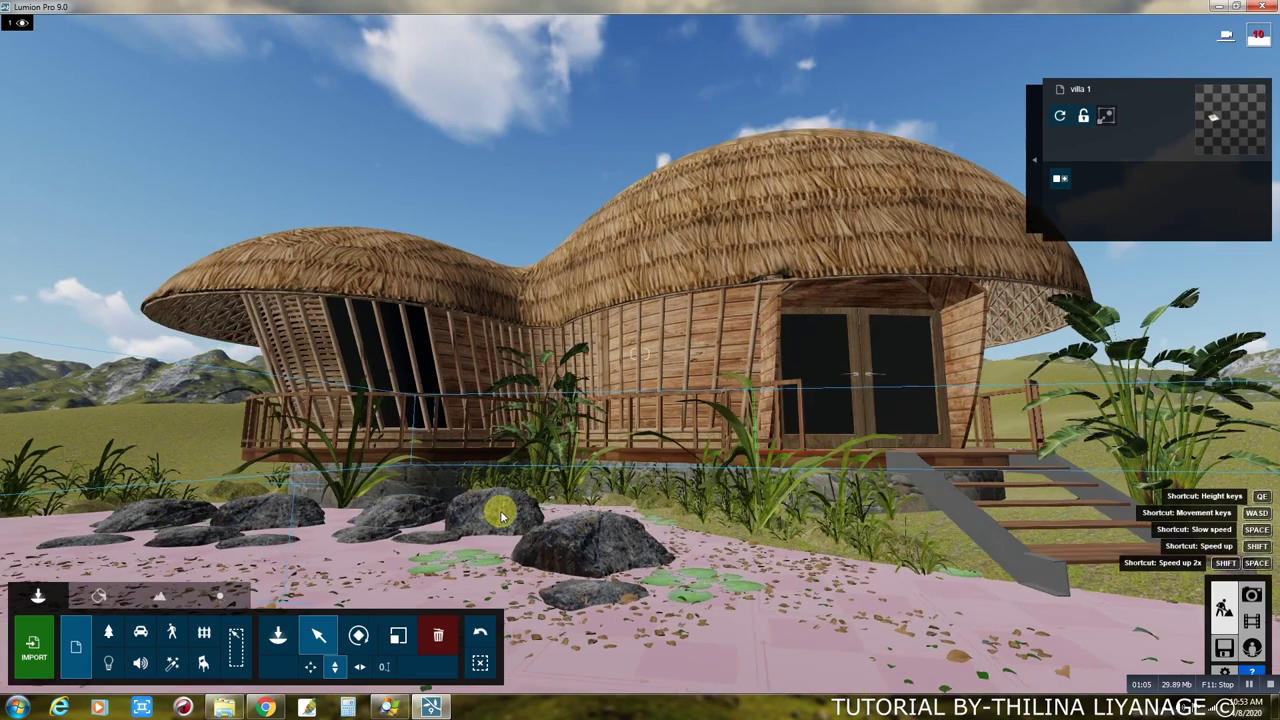
right_drag(502, 516, 560, 516)
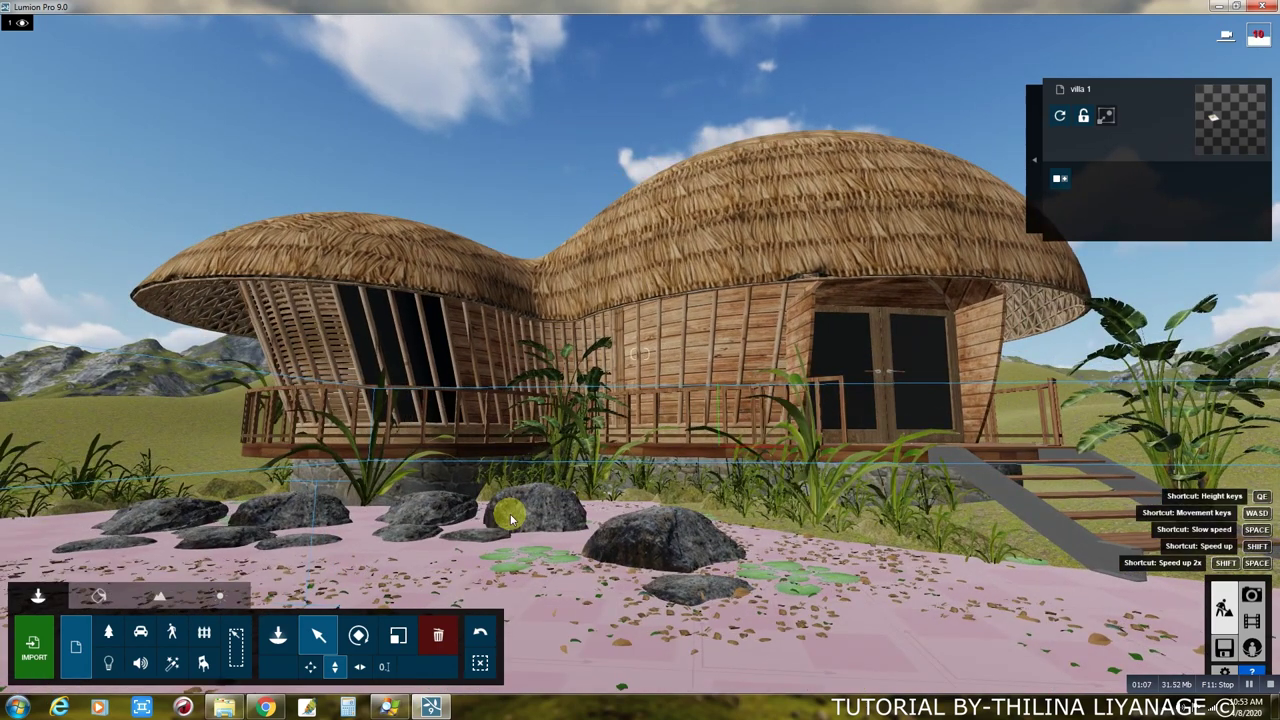
middle_drag(510, 513, 560, 513)
right_drag(502, 516, 502, 480)
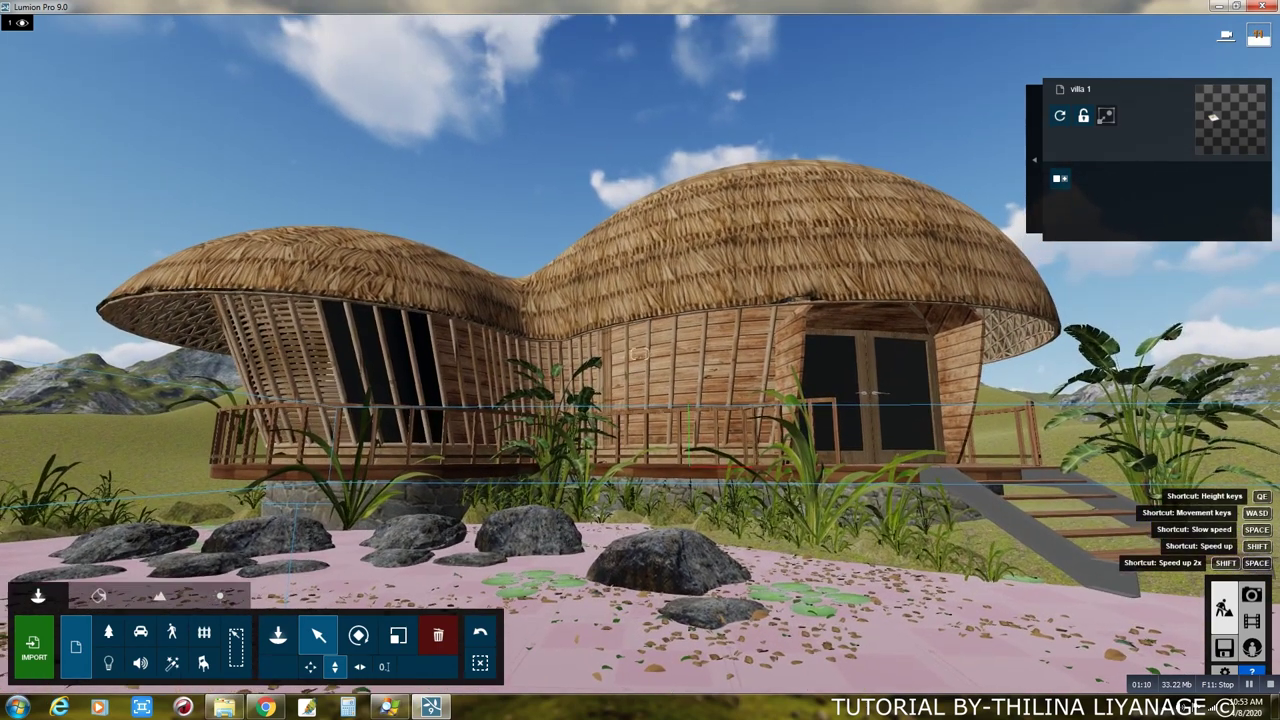
click(500, 551)
Store the front view as photo camera 1, then return to Build mode to edit materials.
click(1252, 596)
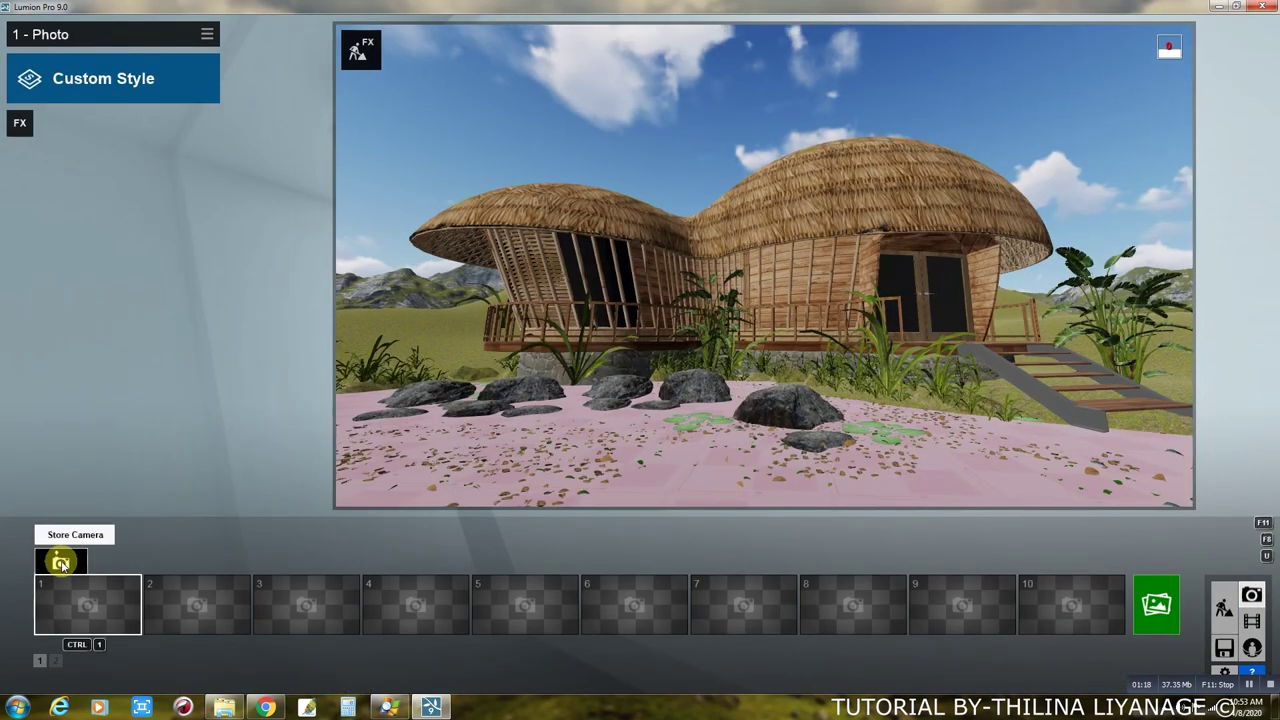
click(61, 563)
click(1224, 612)
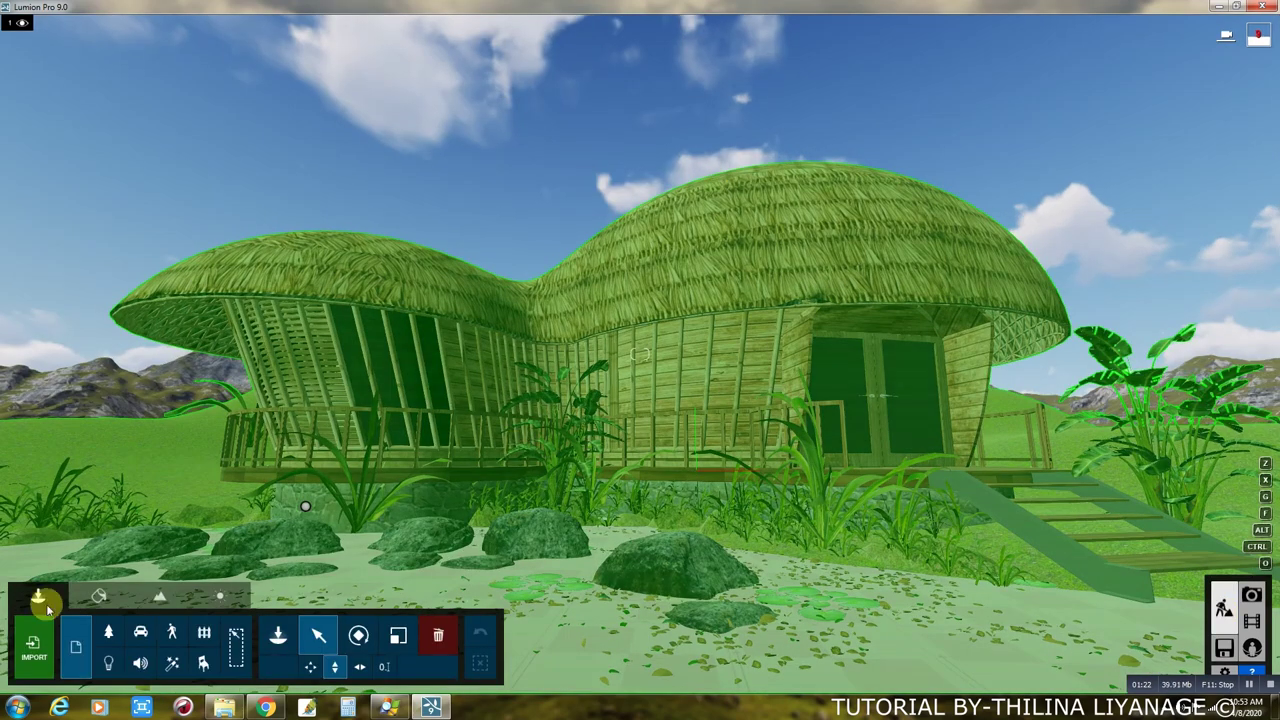
click(99, 596)
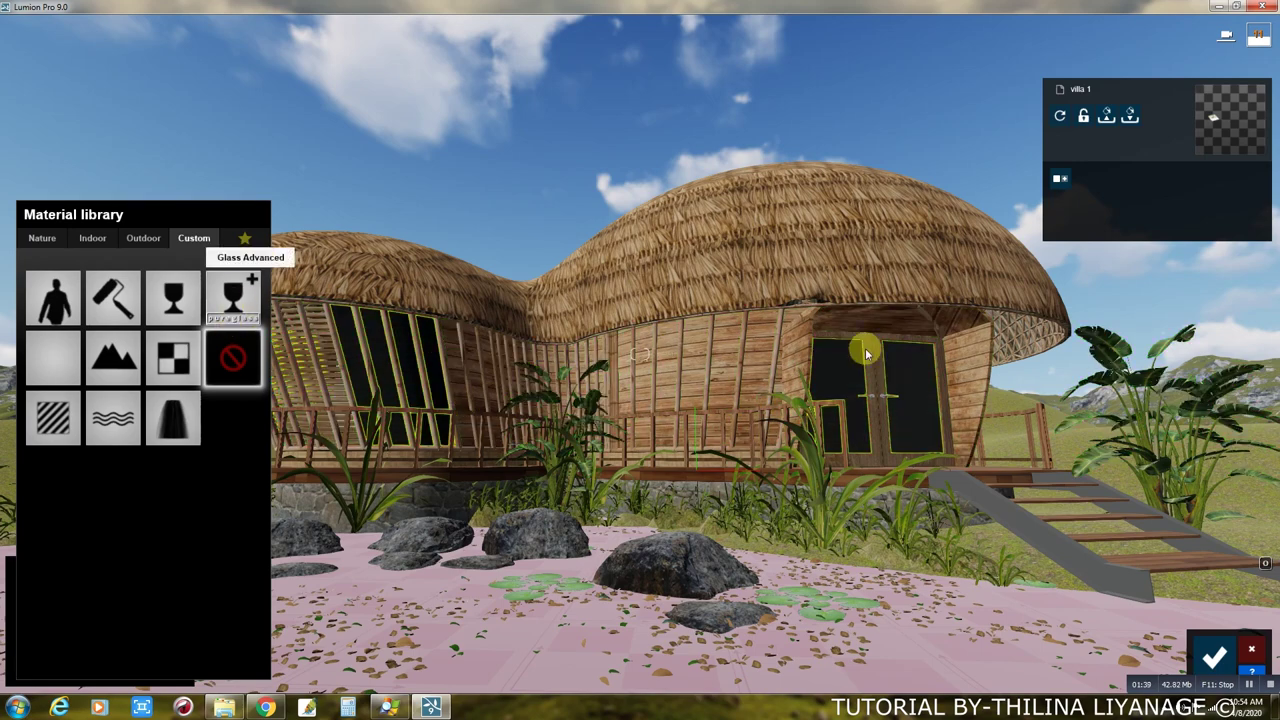
Give windows and doors a more reflective Glass Advanced material; make the door frame Standard.
click(236, 314)
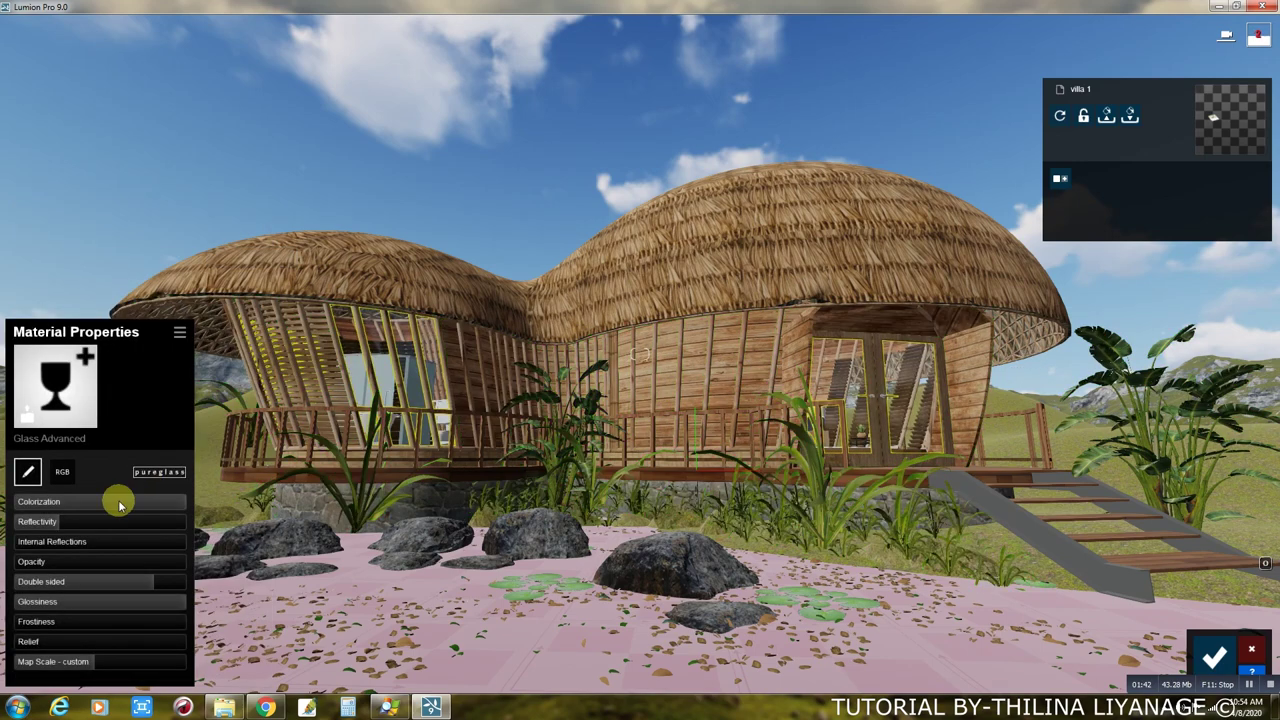
drag(60, 522, 114, 527)
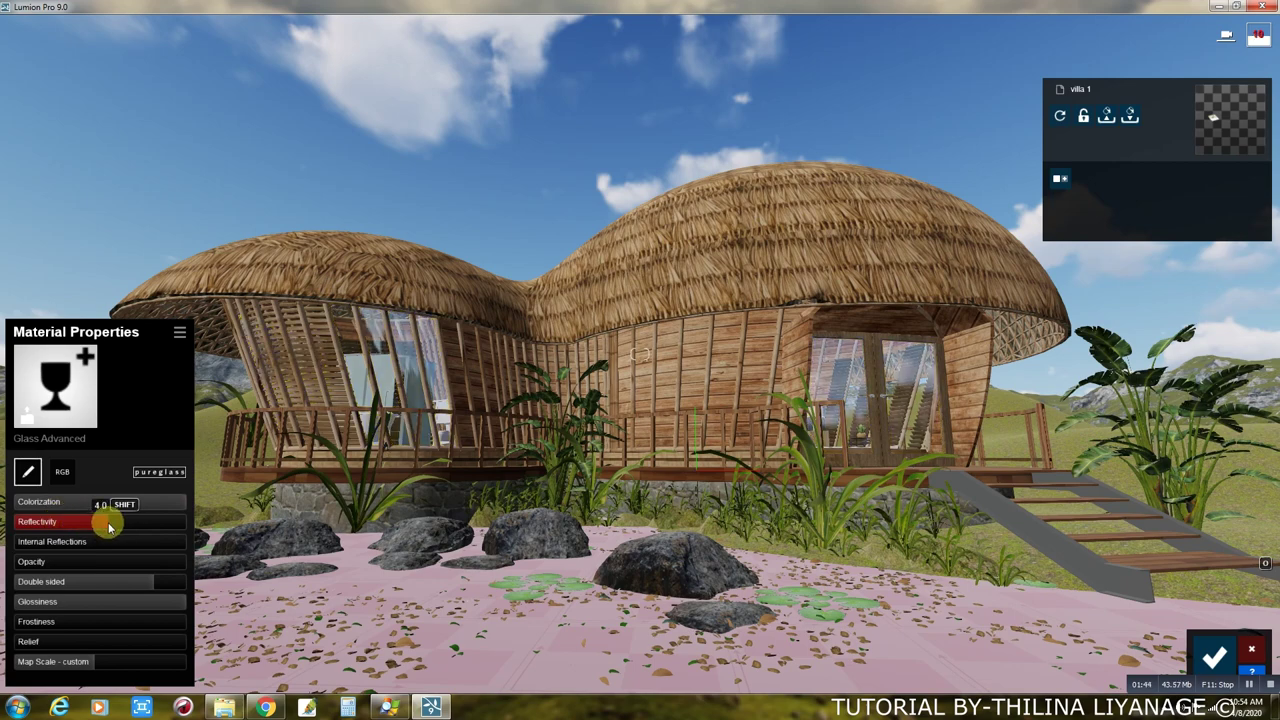
click(880, 440)
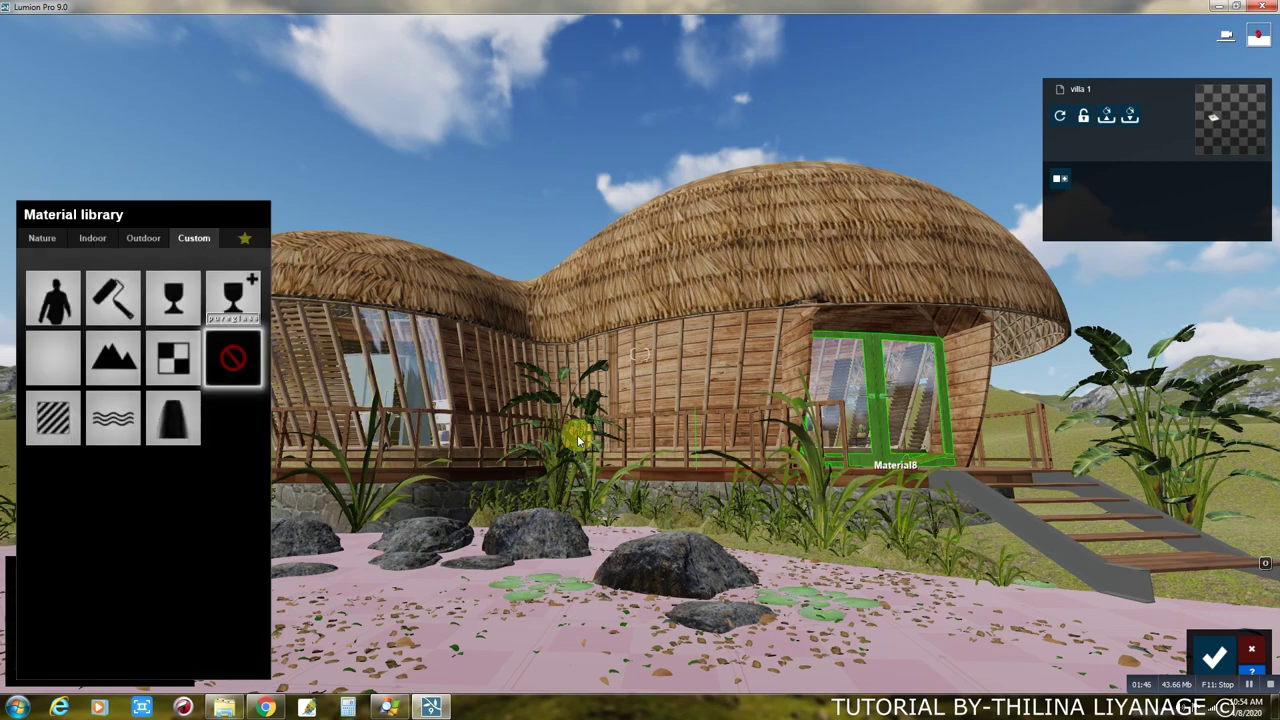
click(66, 421)
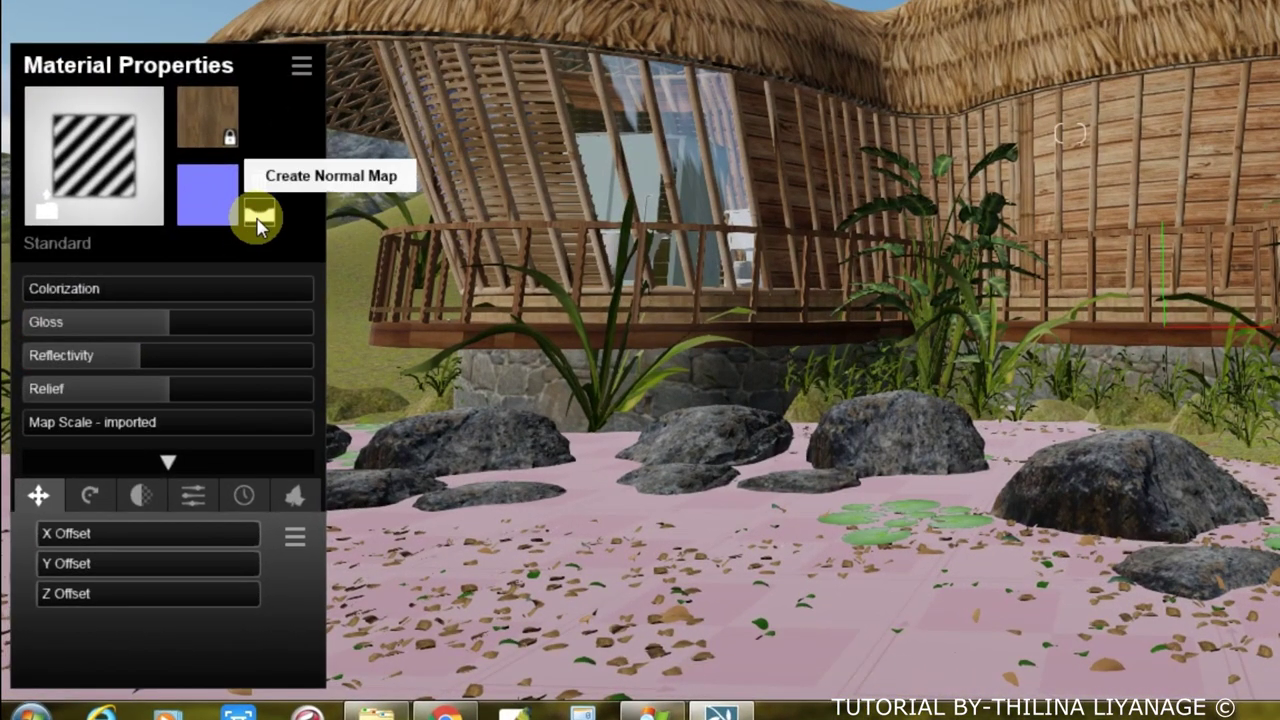
Add a normal map to the door frame; make stairs Standard, reflectivity 0.9, weathering 0.1.
click(258, 222)
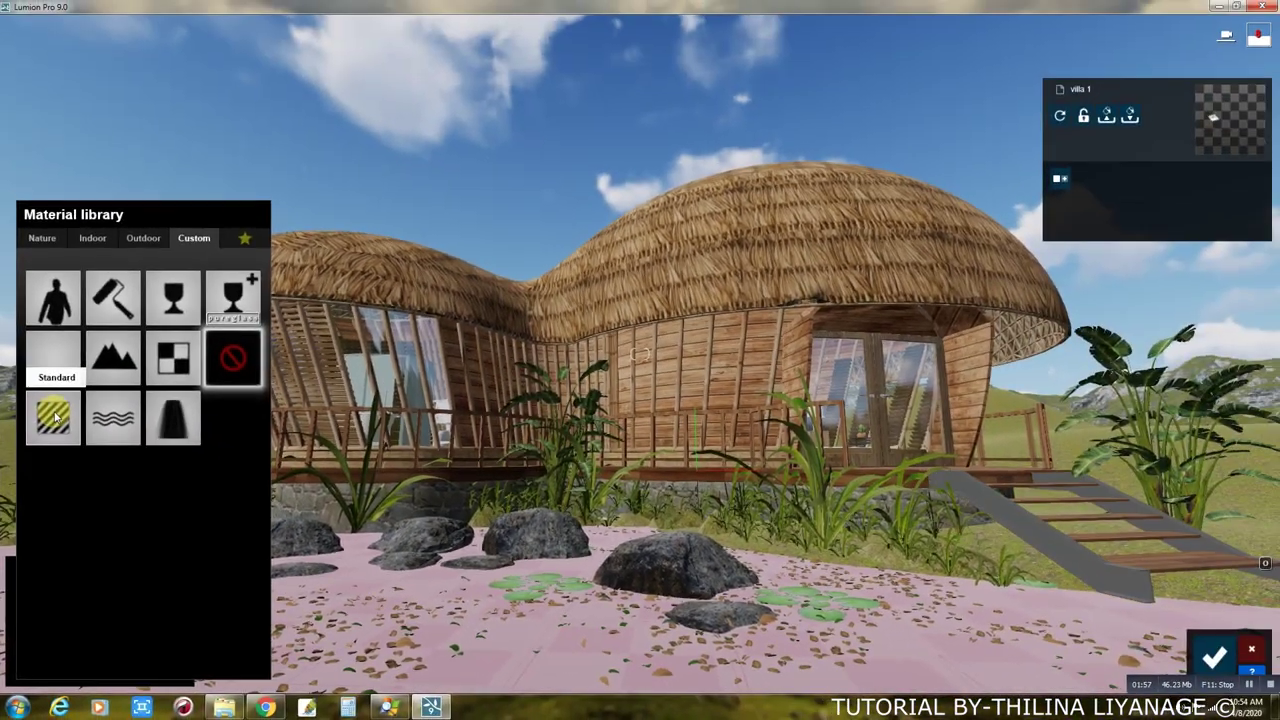
click(55, 415)
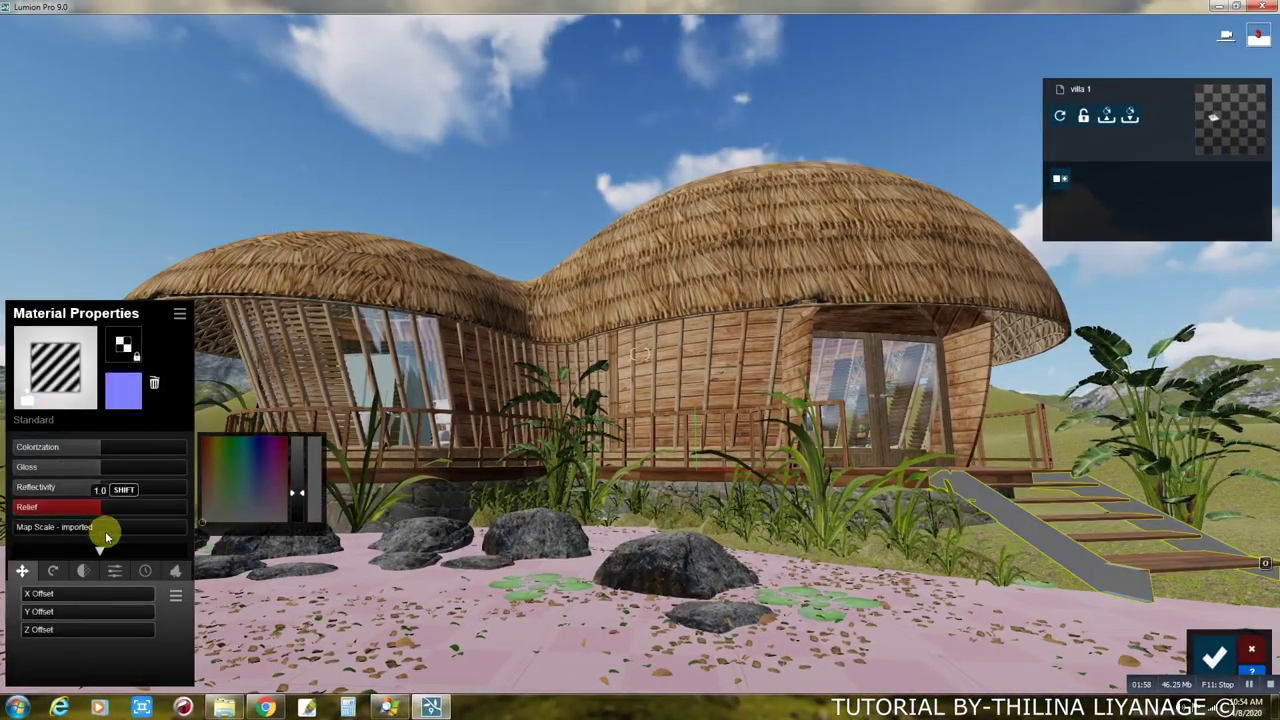
drag(97, 490, 87, 490)
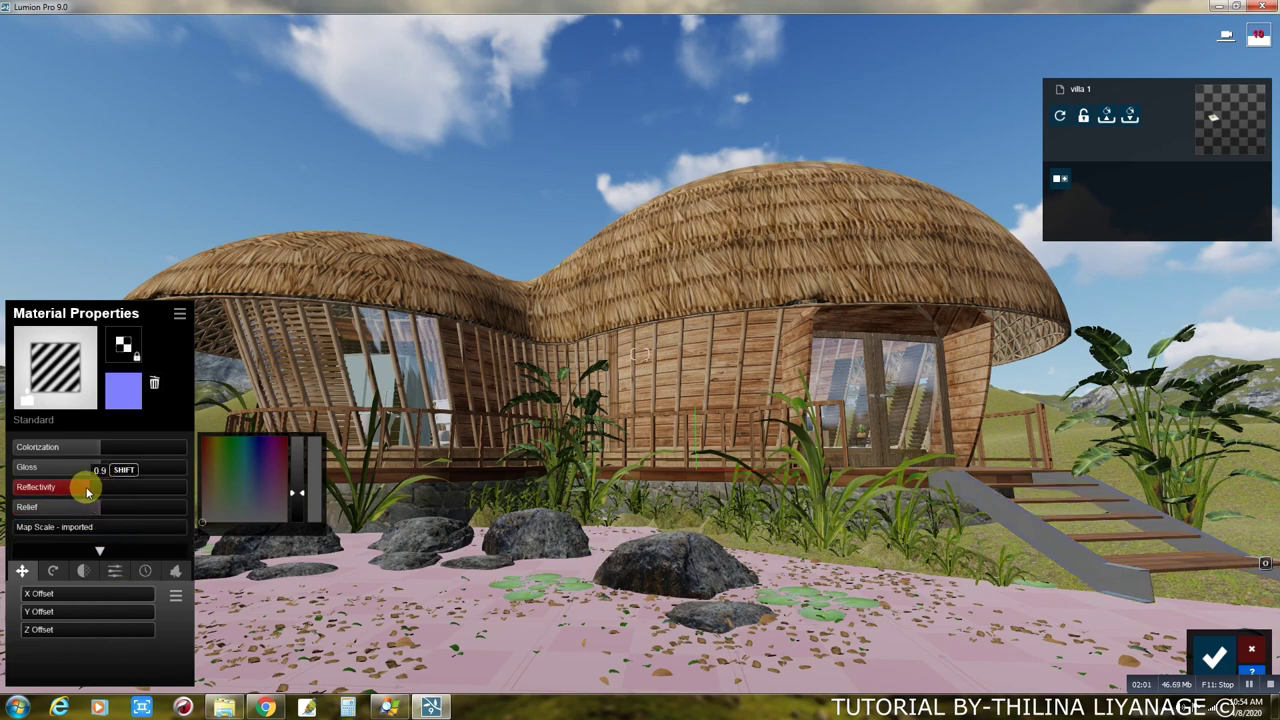
click(128, 574)
click(145, 571)
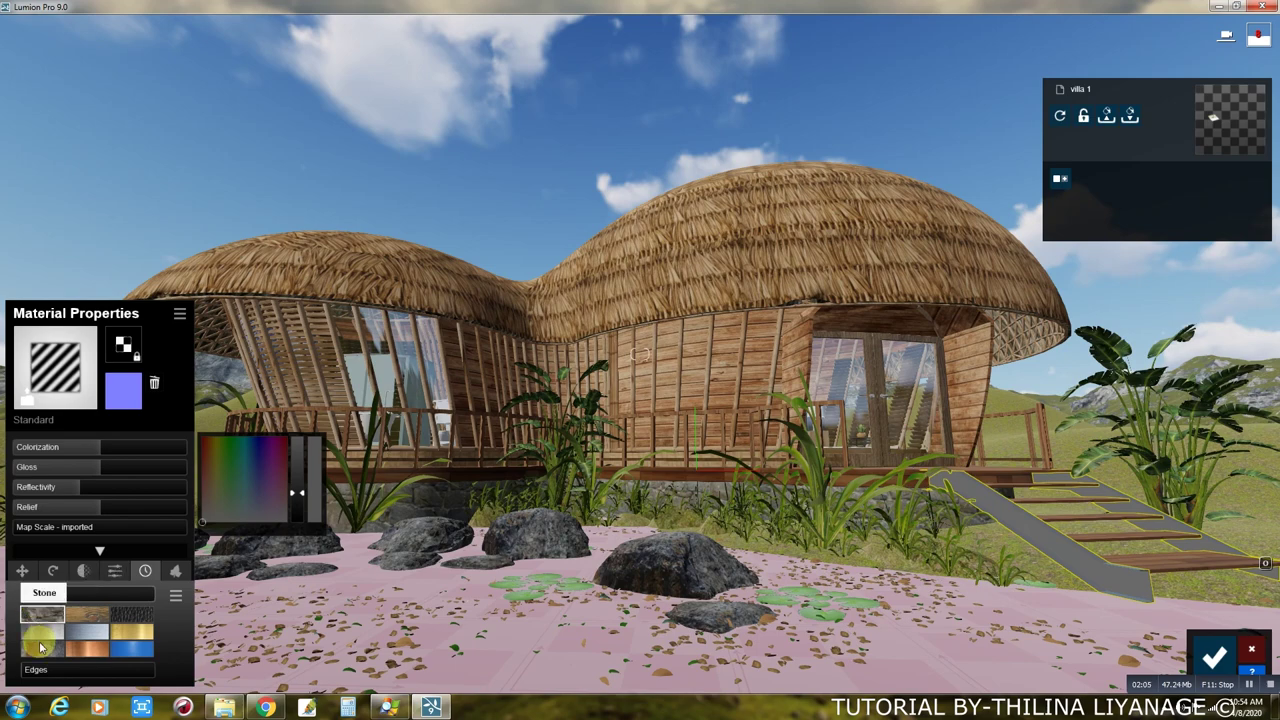
click(41, 649)
drag(49, 600, 61, 600)
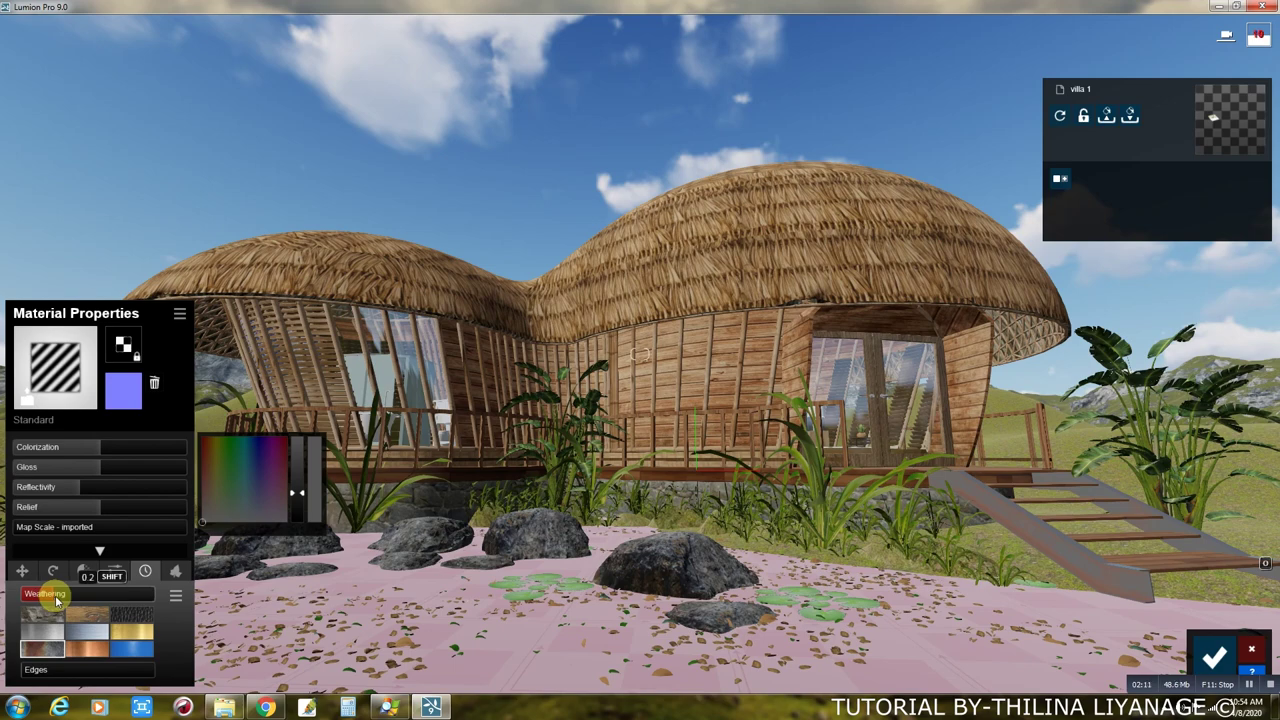
Make the grass Standard at reflectivity 0.6 and the wall Standard at 0.7.
click(718, 490)
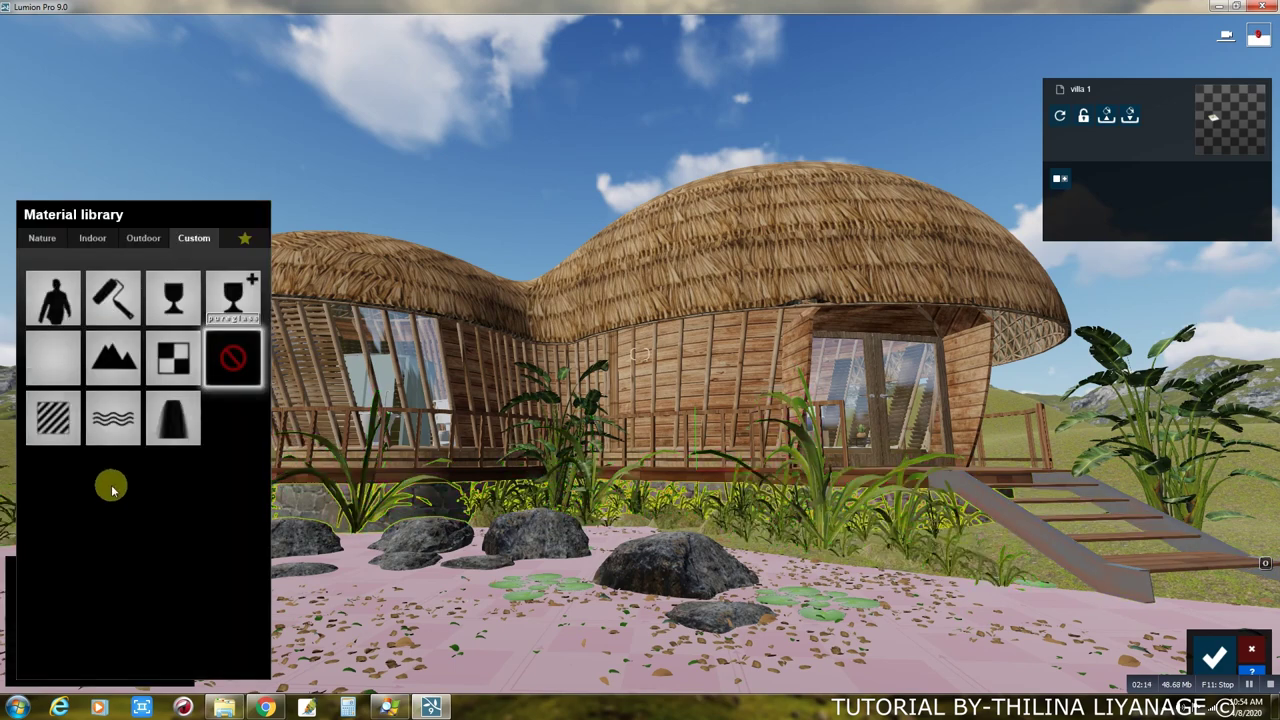
click(55, 432)
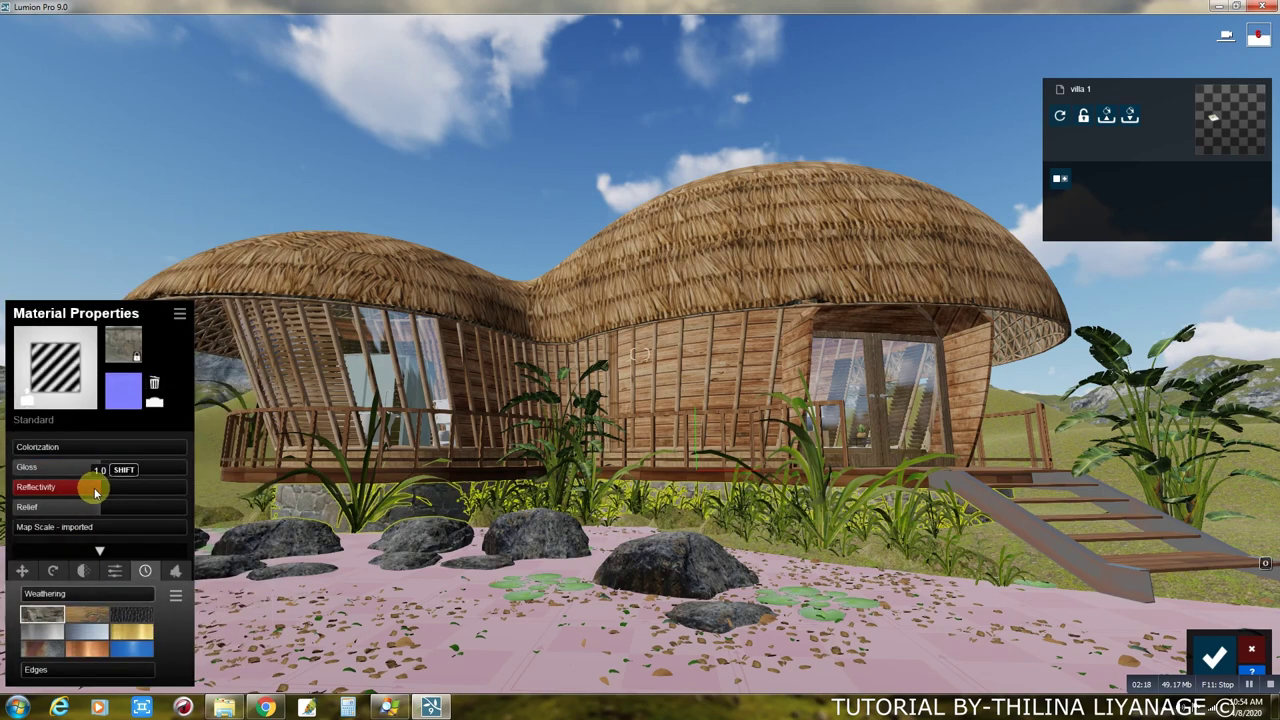
drag(78, 492, 67, 494)
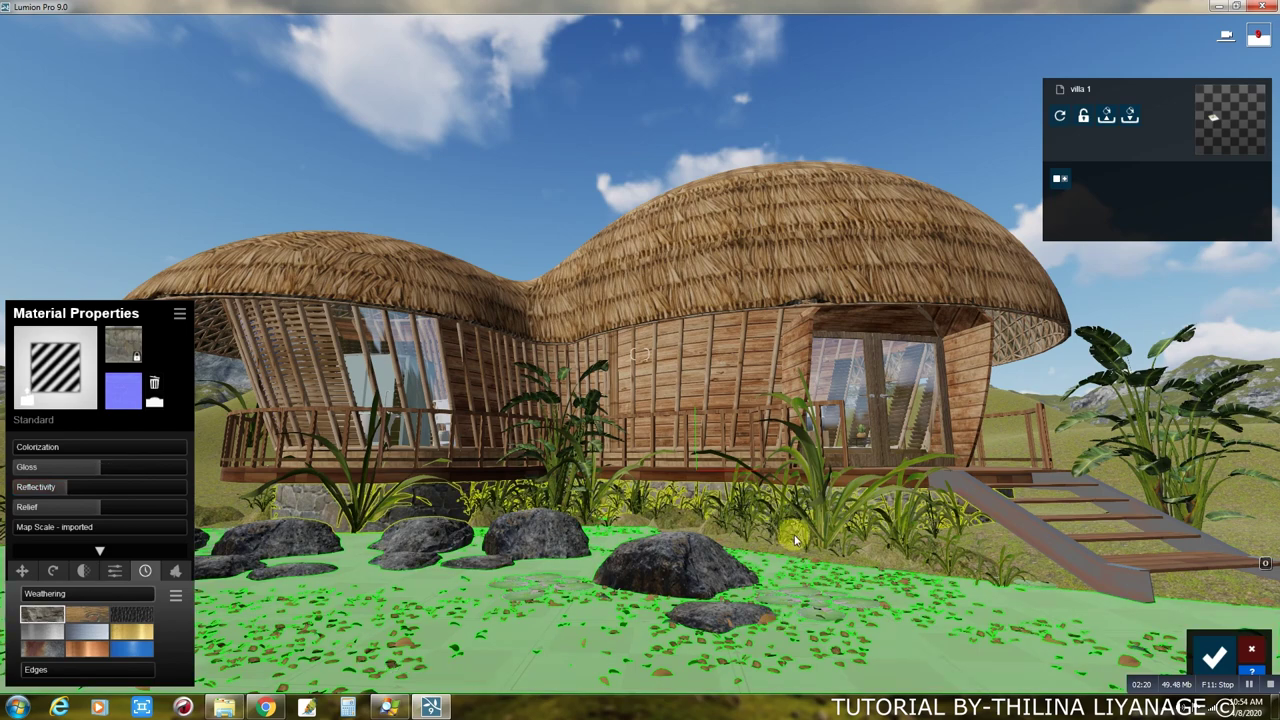
click(764, 368)
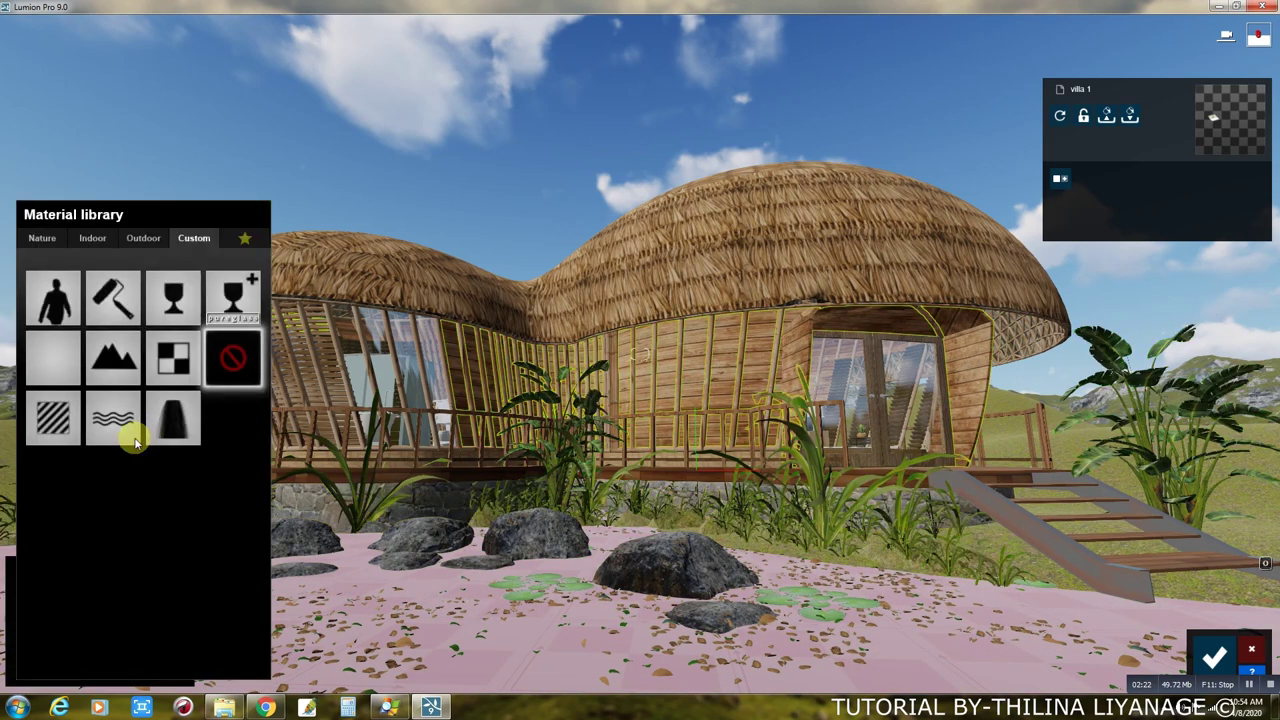
click(53, 418)
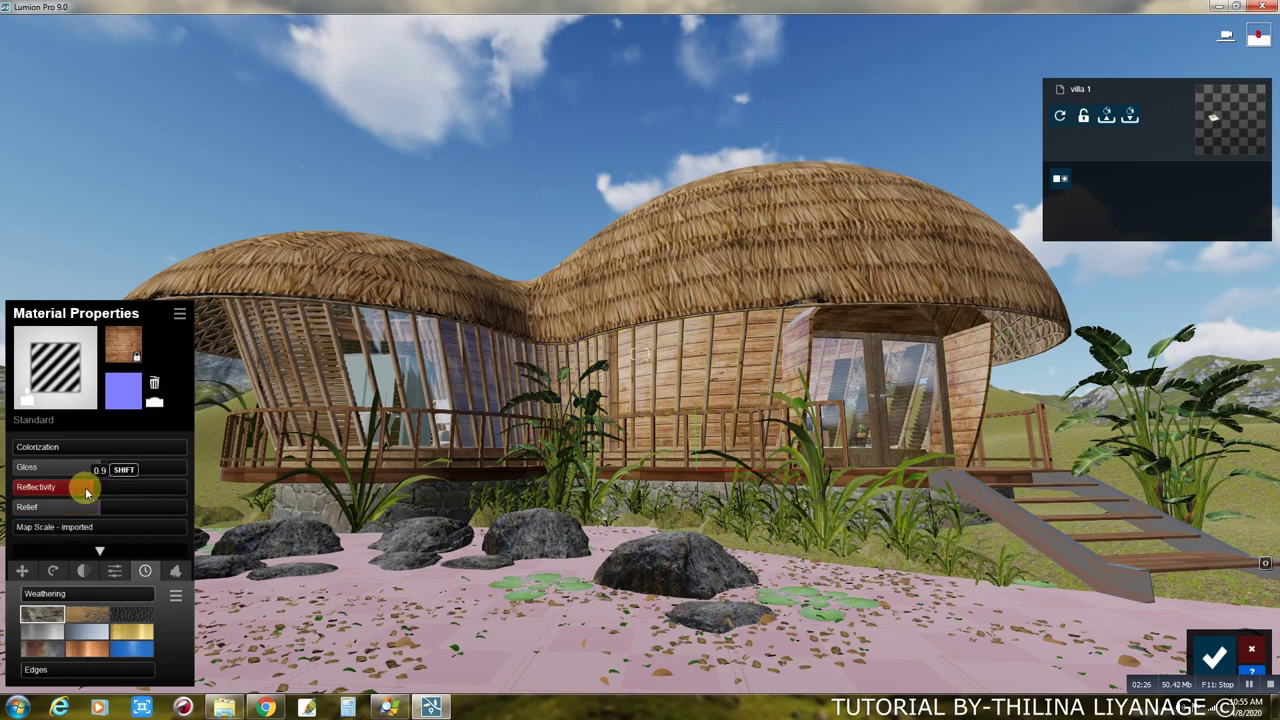
drag(86, 491, 74, 492)
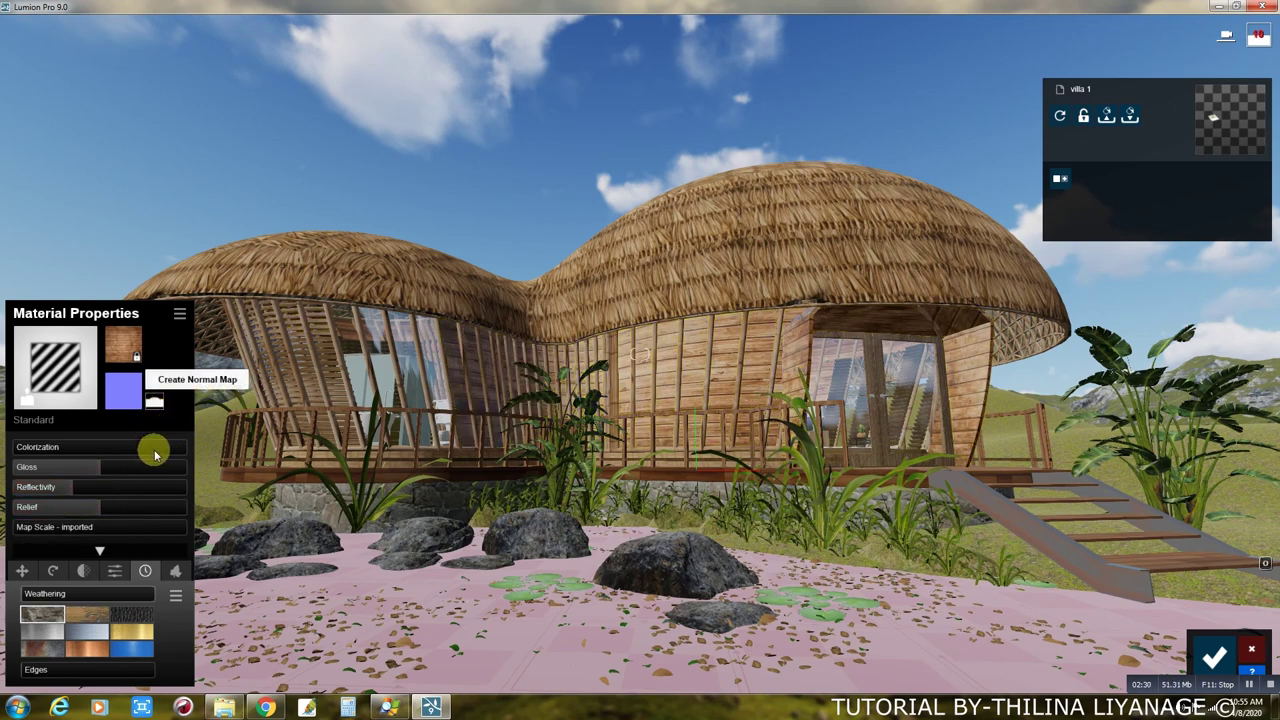
Make the deck Standard at 0.6 with a normal map, and the railing and wall planks Standard.
click(268, 479)
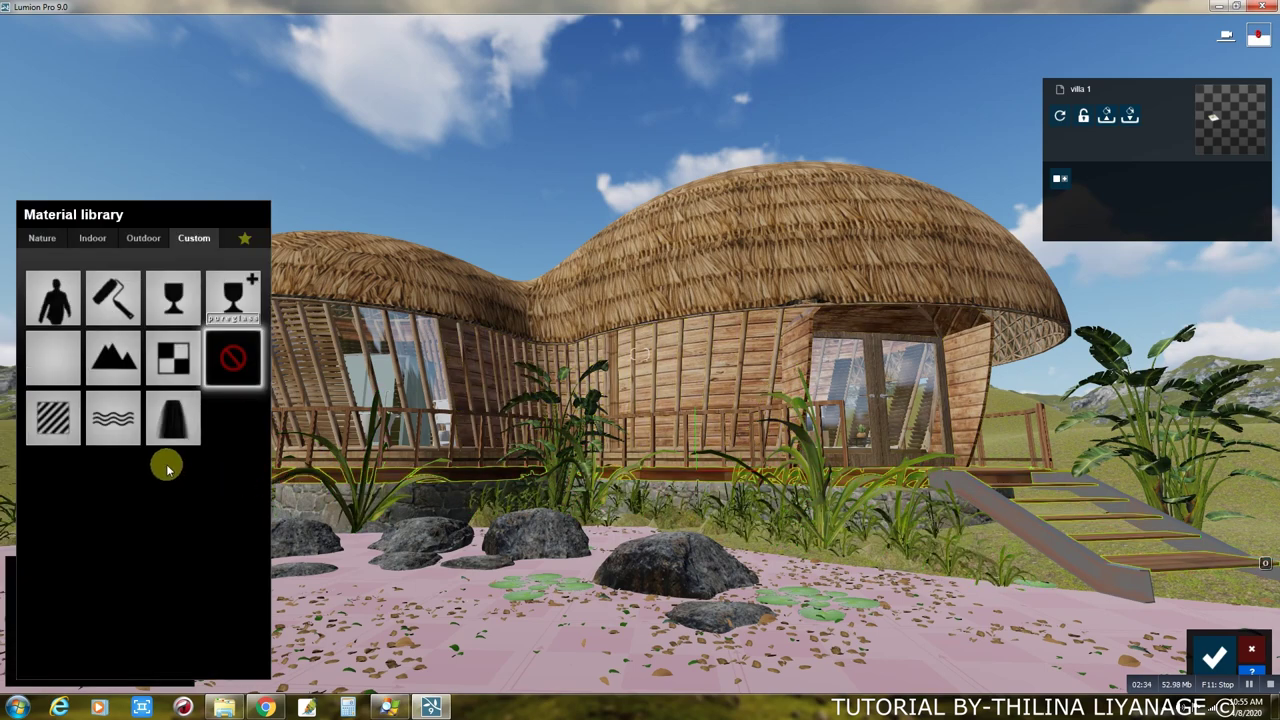
click(62, 428)
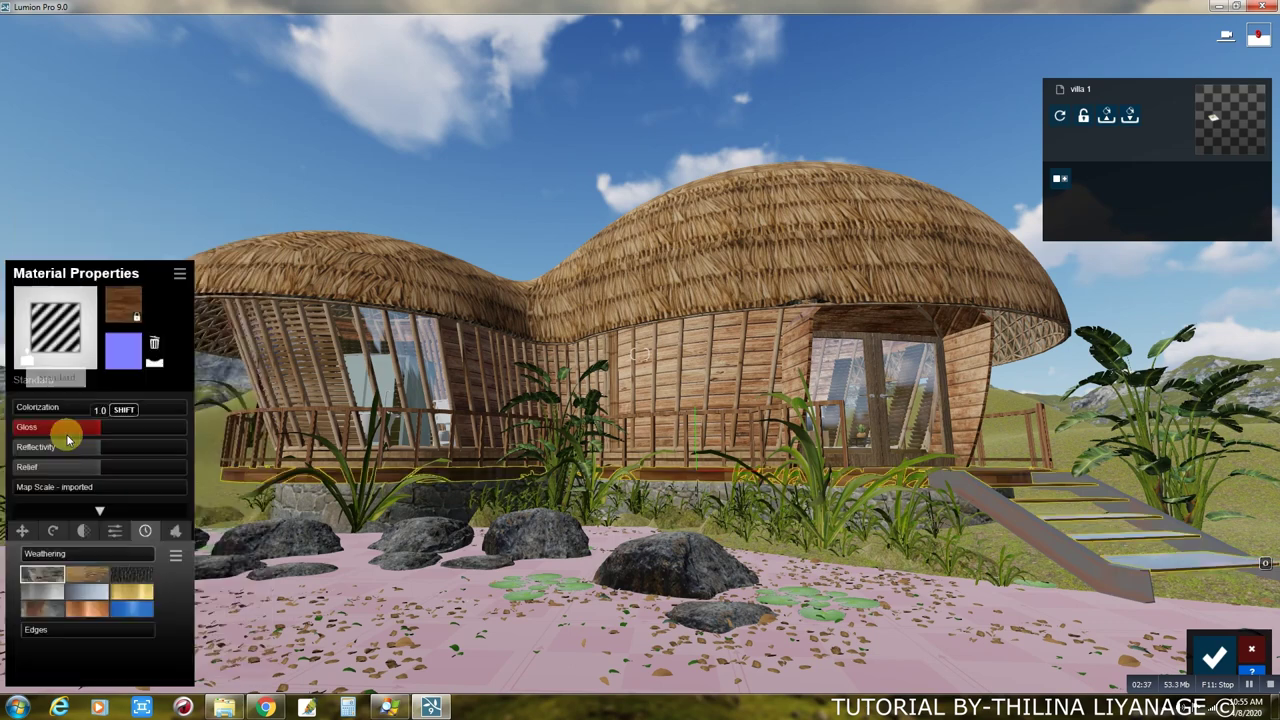
mouse_move(84, 492)
mouse_down()
mouse_move(68, 492)
mouse_move(157, 449)
mouse_up()
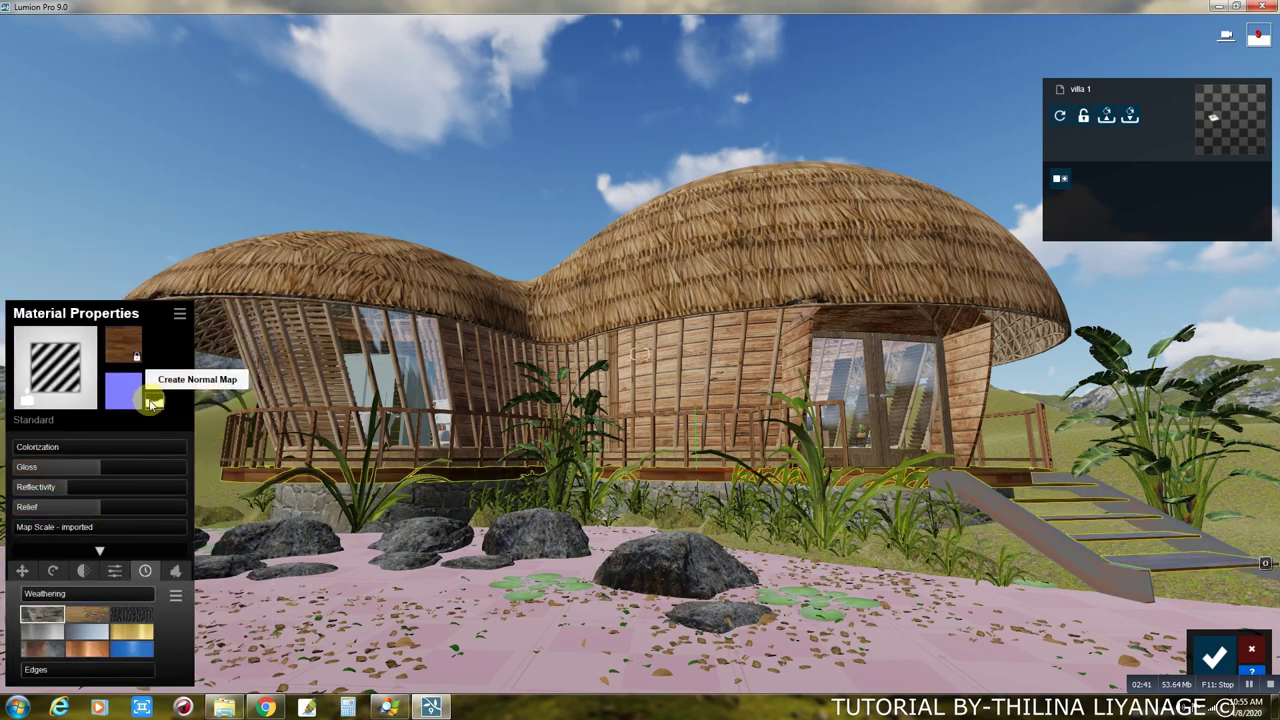
click(153, 404)
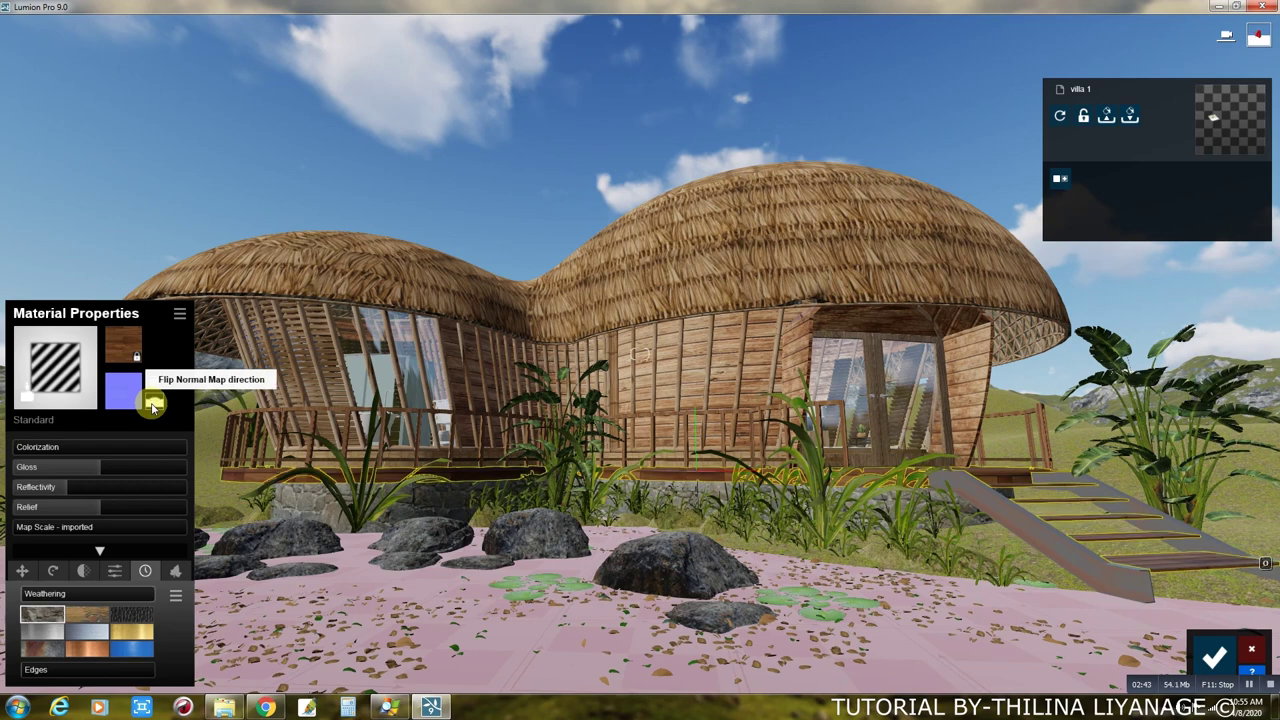
click(346, 426)
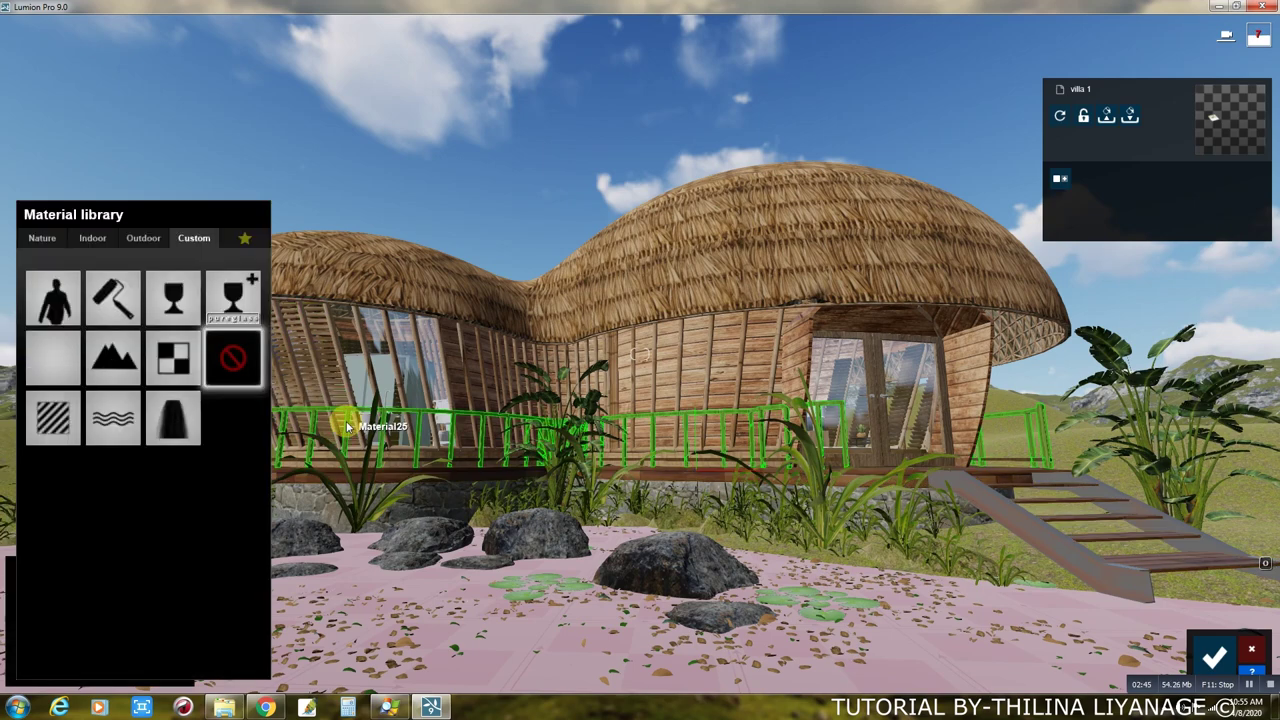
click(47, 420)
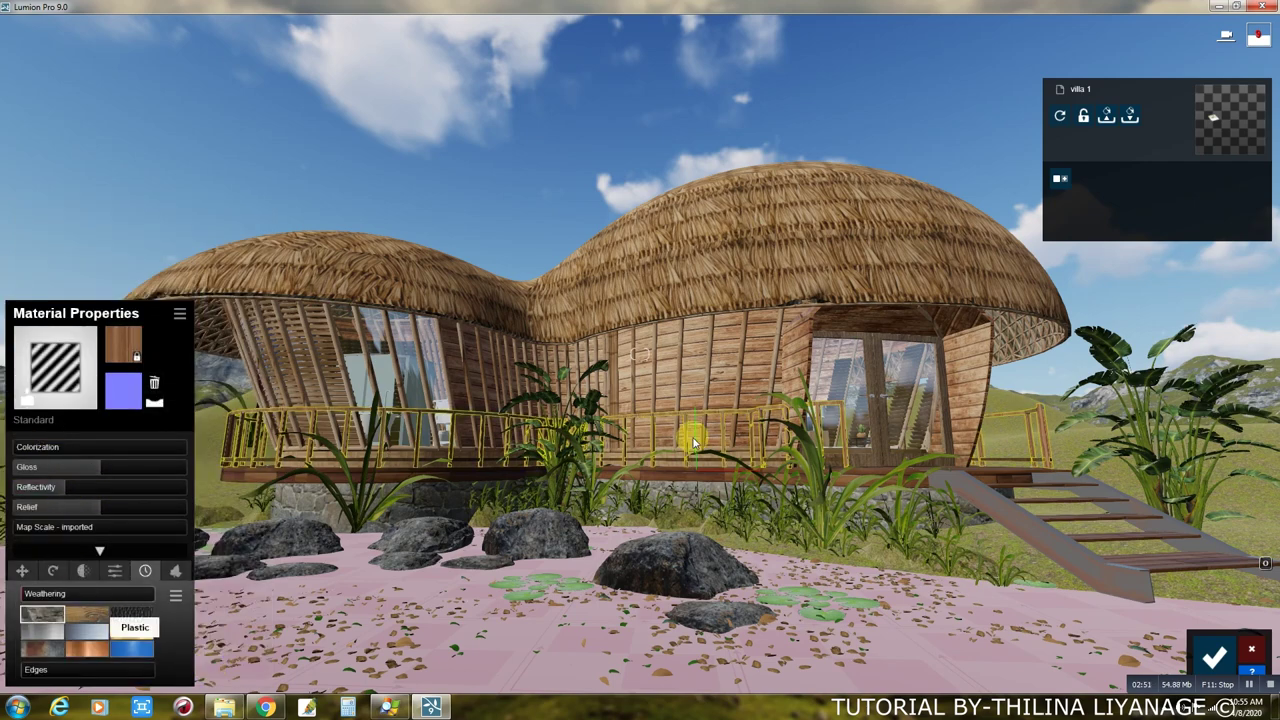
click(740, 380)
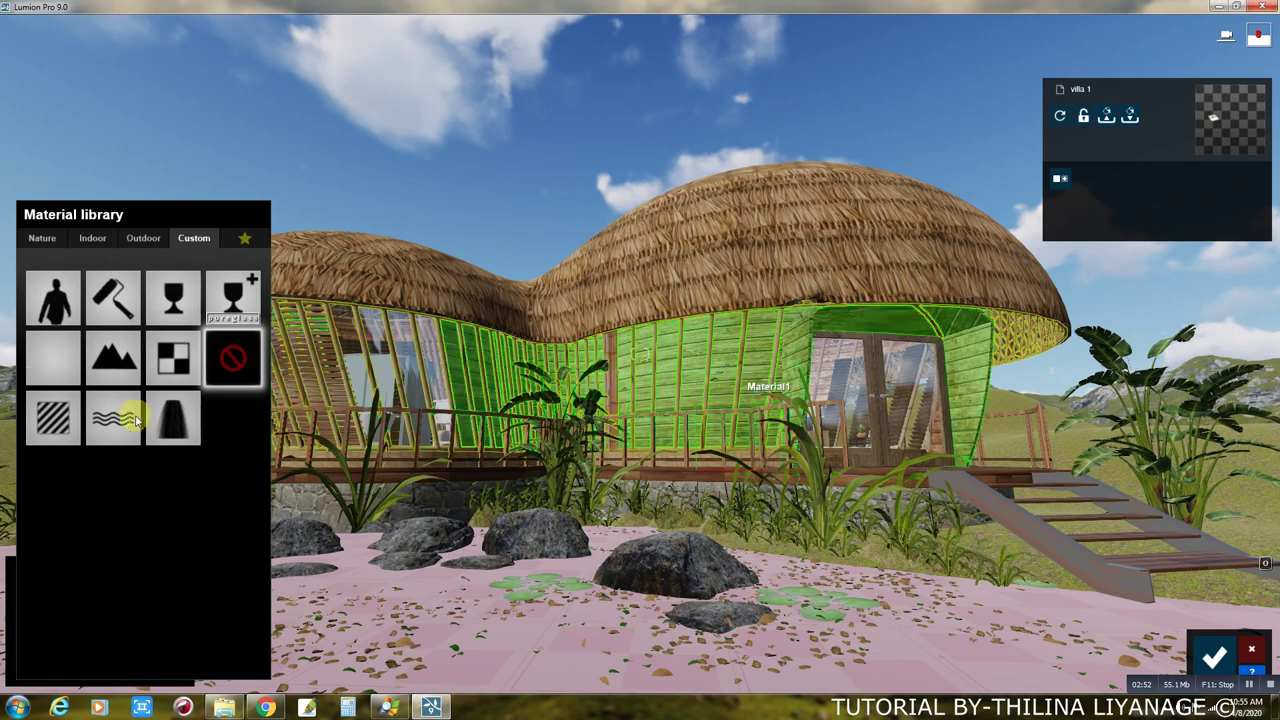
click(63, 422)
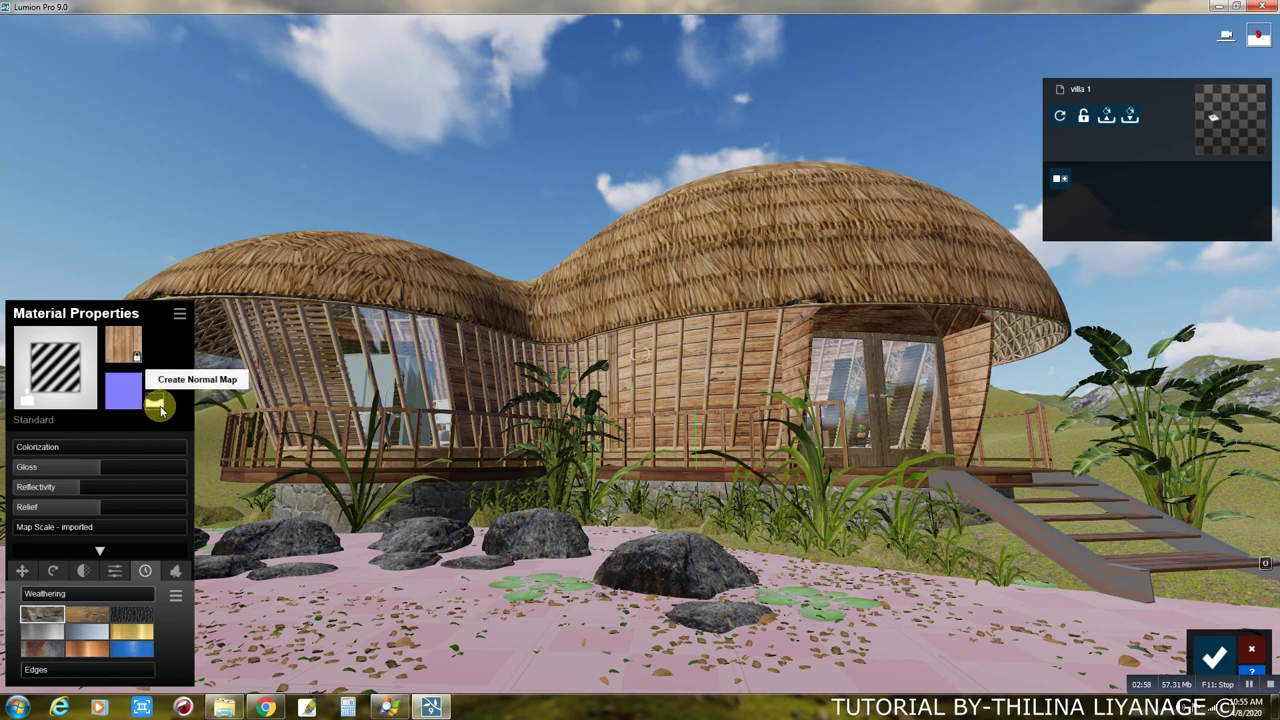
Make the windows Standard at reflectivity 0.7, then select the rock and plant materials.
click(333, 376)
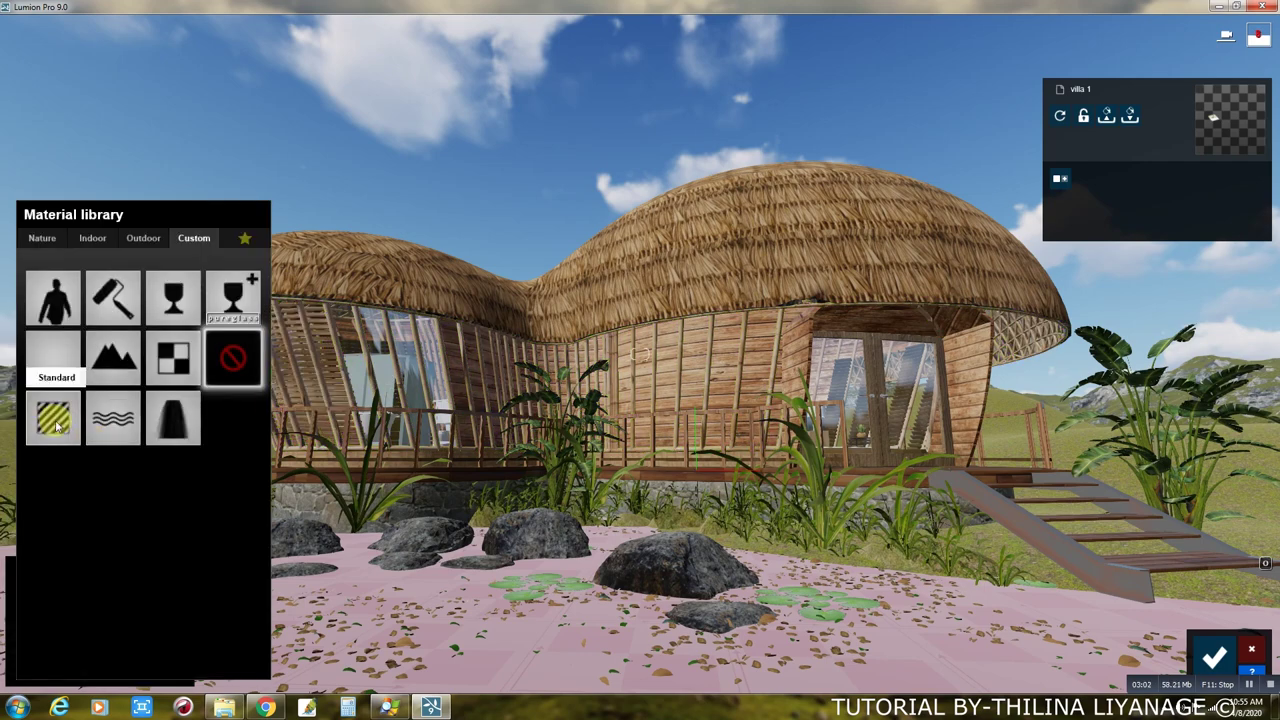
click(56, 428)
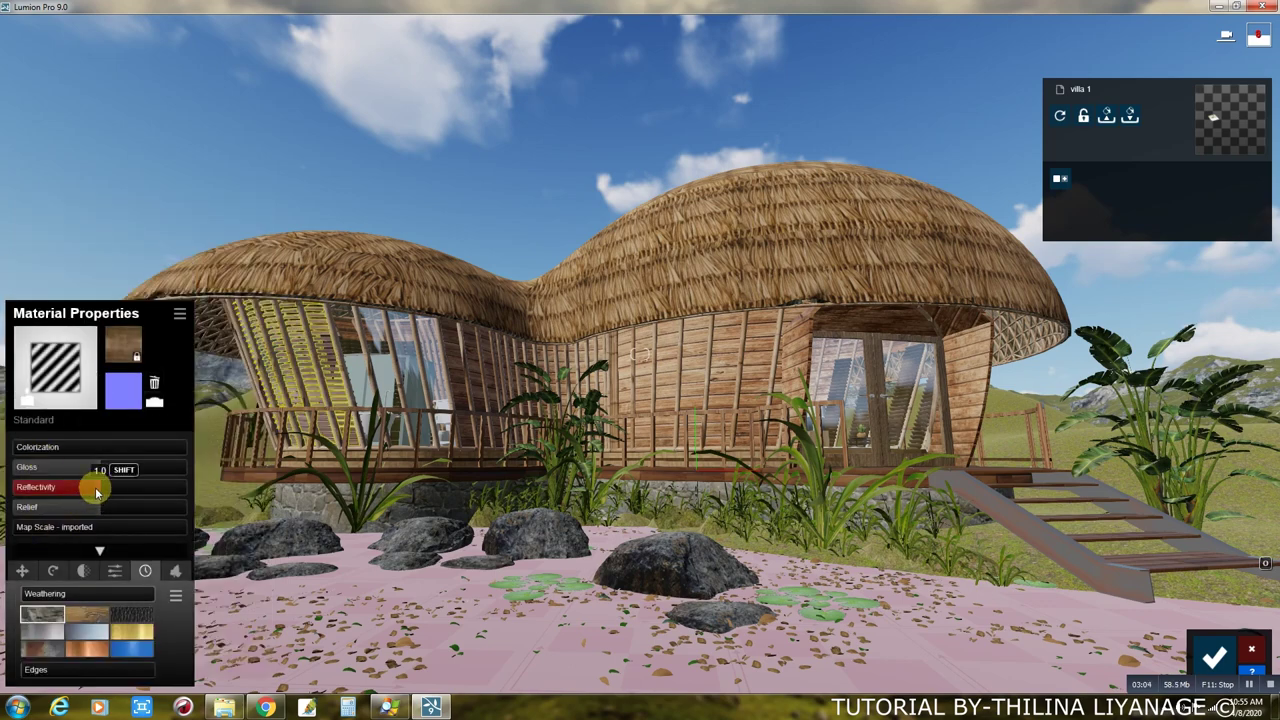
drag(97, 492, 73, 493)
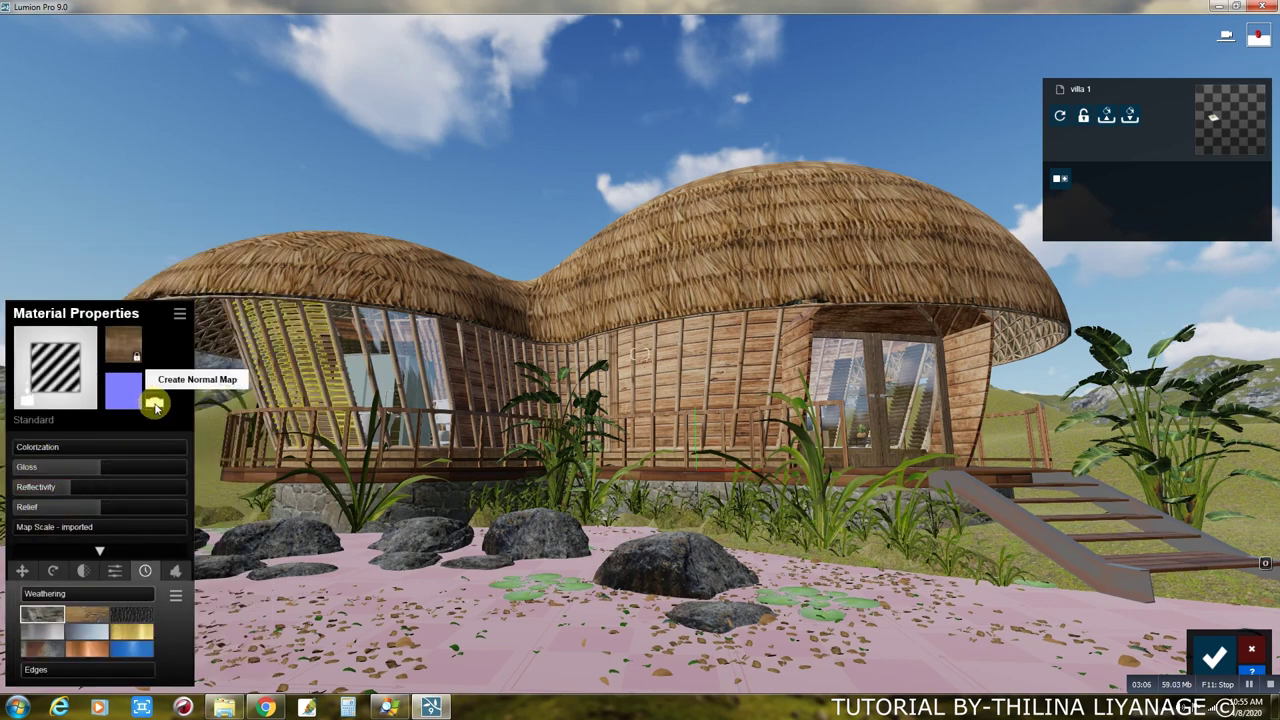
click(686, 575)
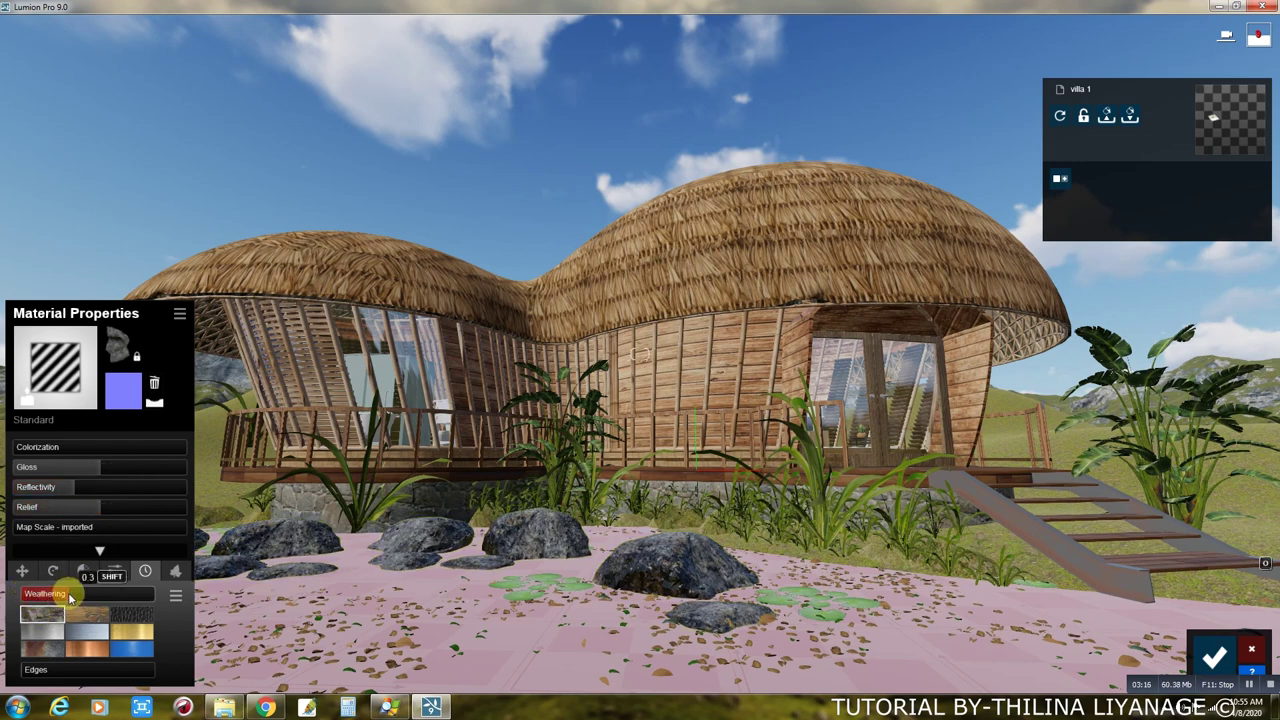
click(809, 468)
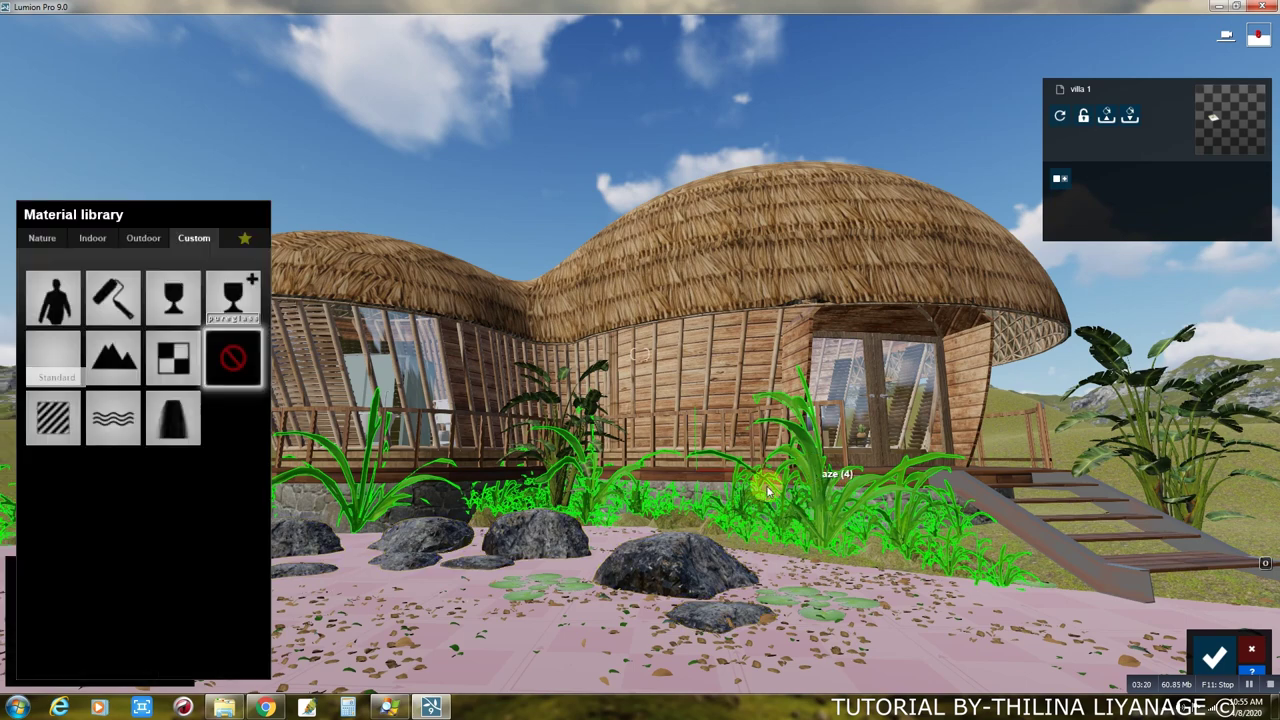
Make the plants Standard at reflectivity 0.7 with a normal map.
click(55, 432)
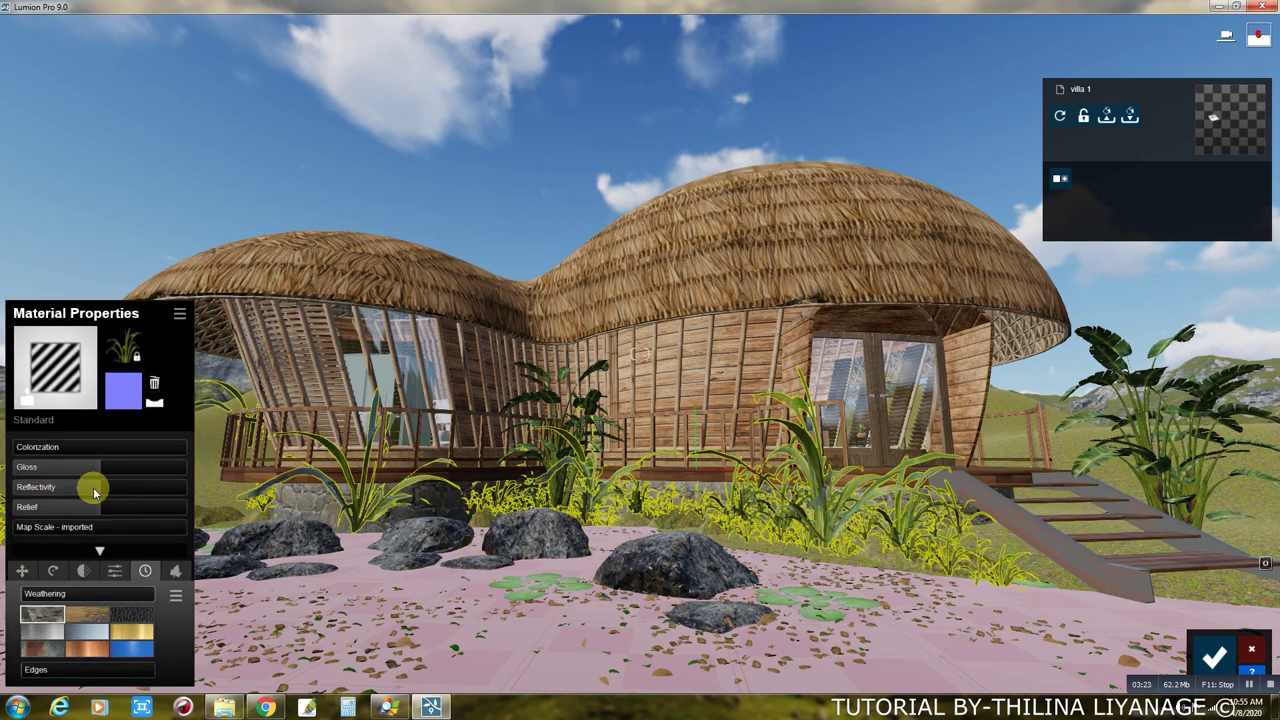
drag(82, 487, 79, 493)
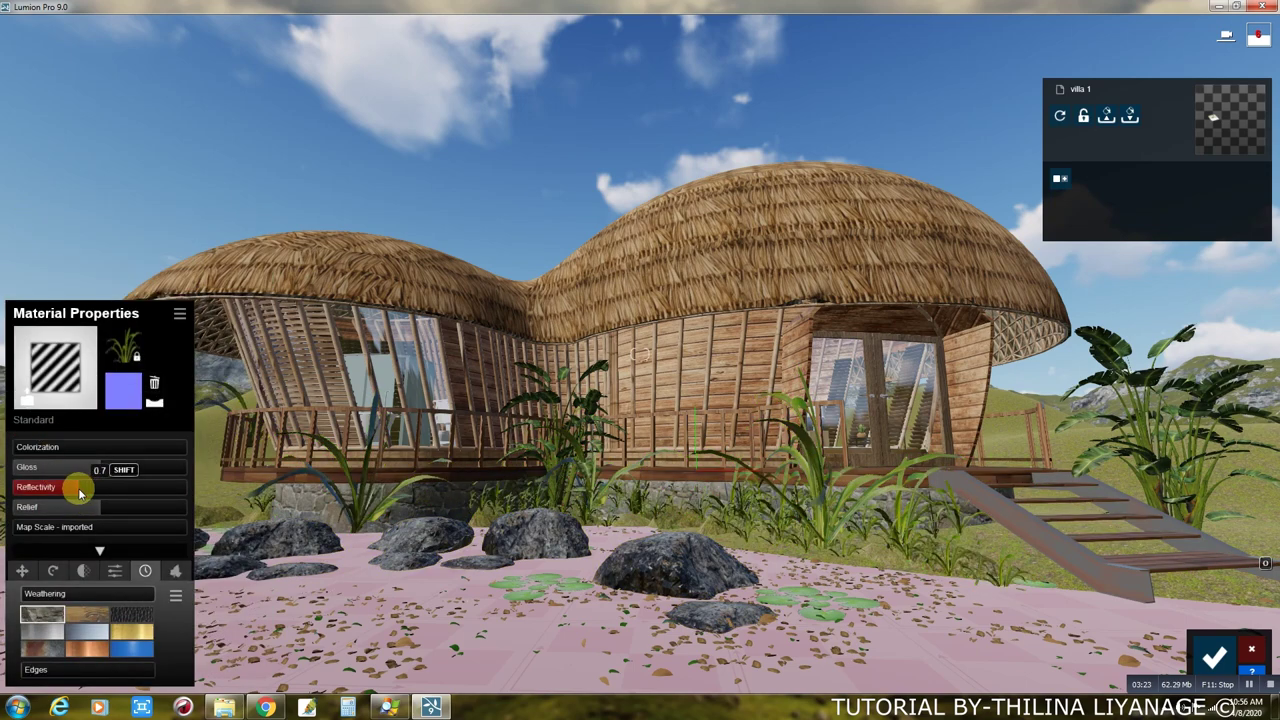
click(156, 407)
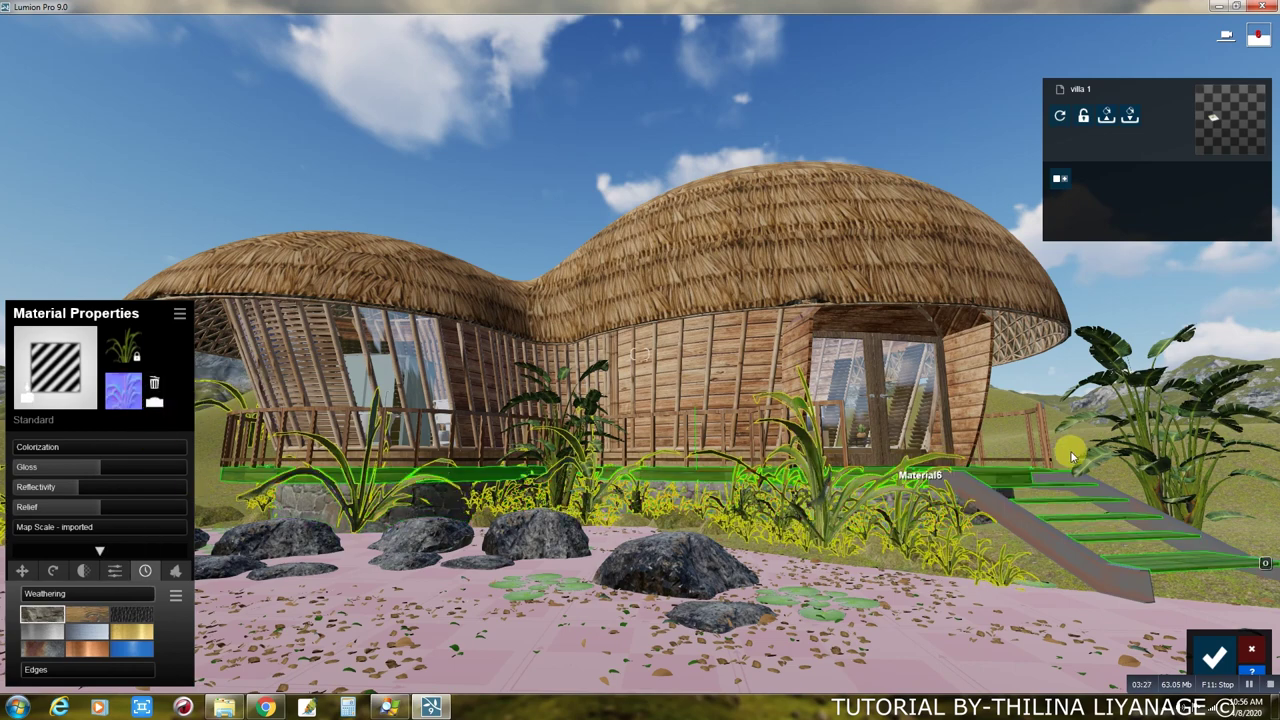
Make another plant Standard at 0.8 with a normal map, and switch the roof to Standard.
click(1117, 350)
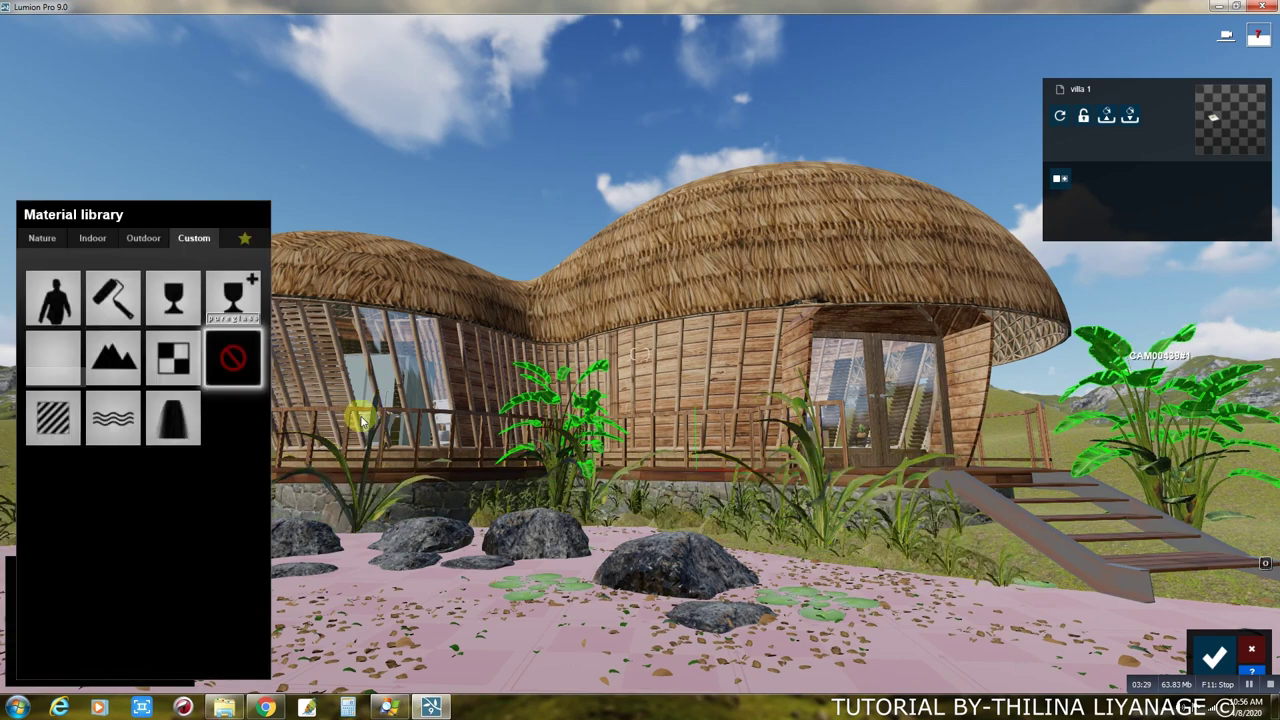
click(68, 428)
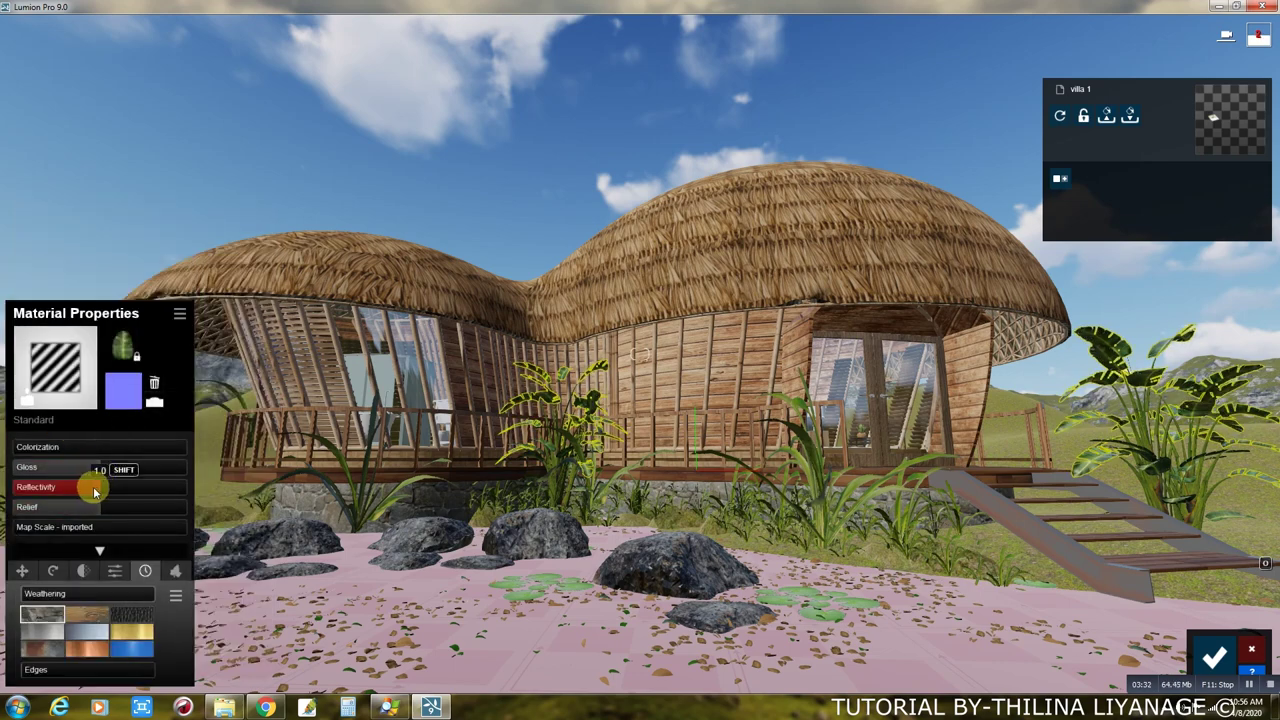
drag(94, 490, 85, 490)
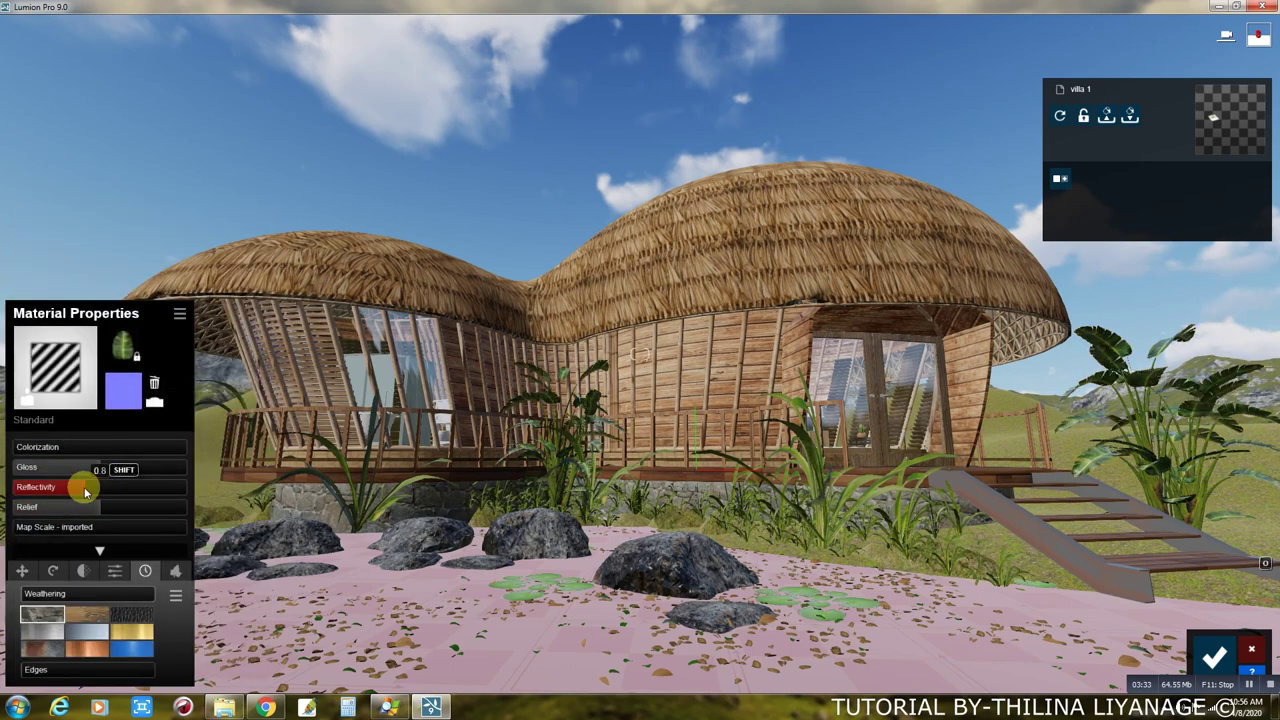
click(156, 408)
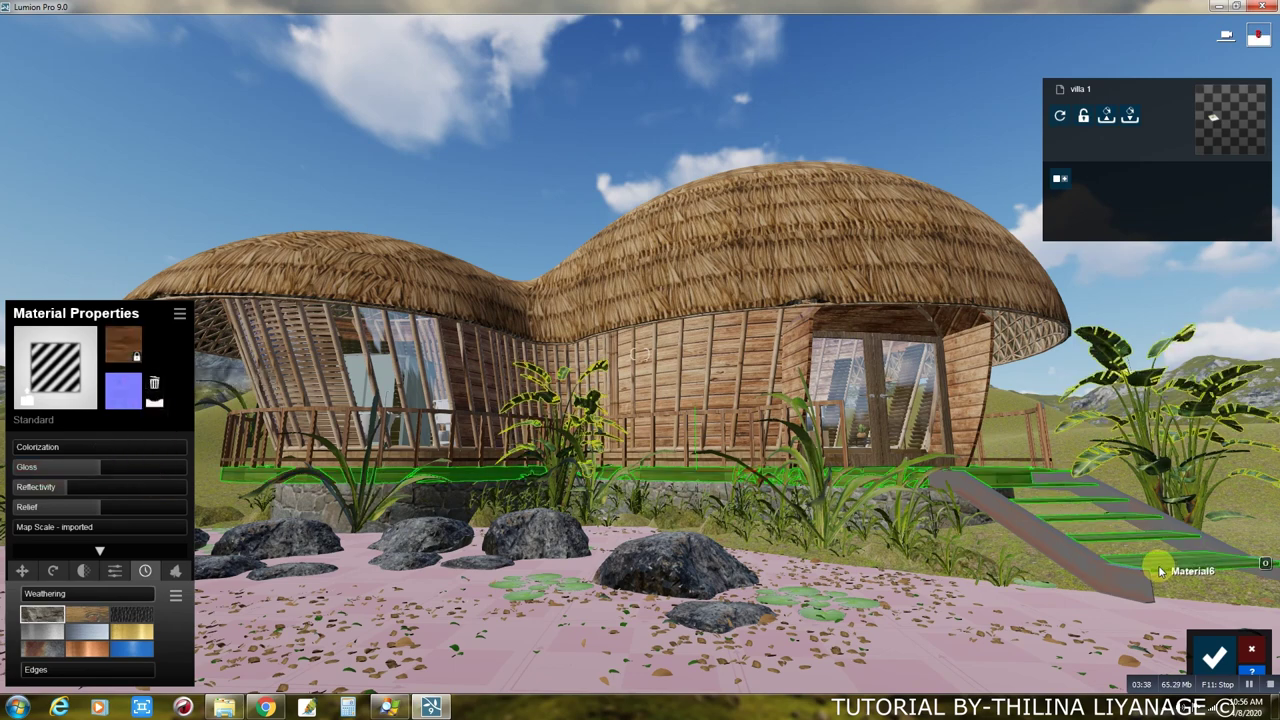
click(798, 255)
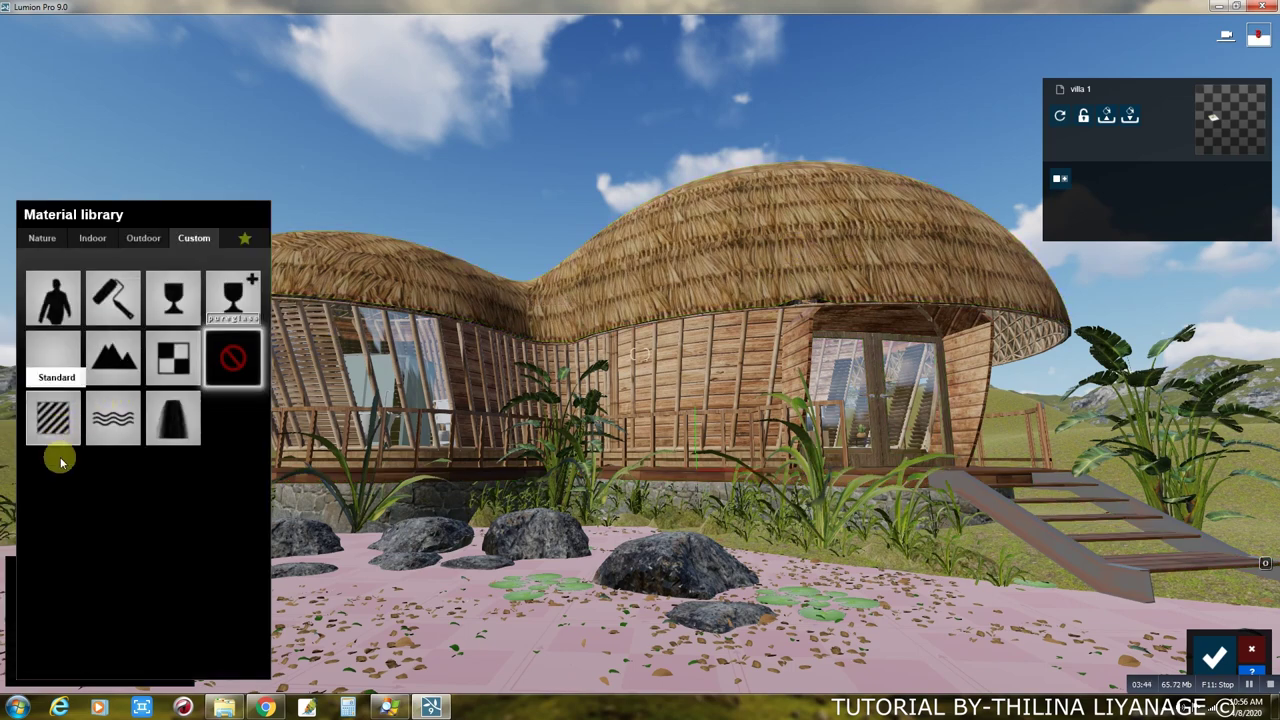
click(55, 424)
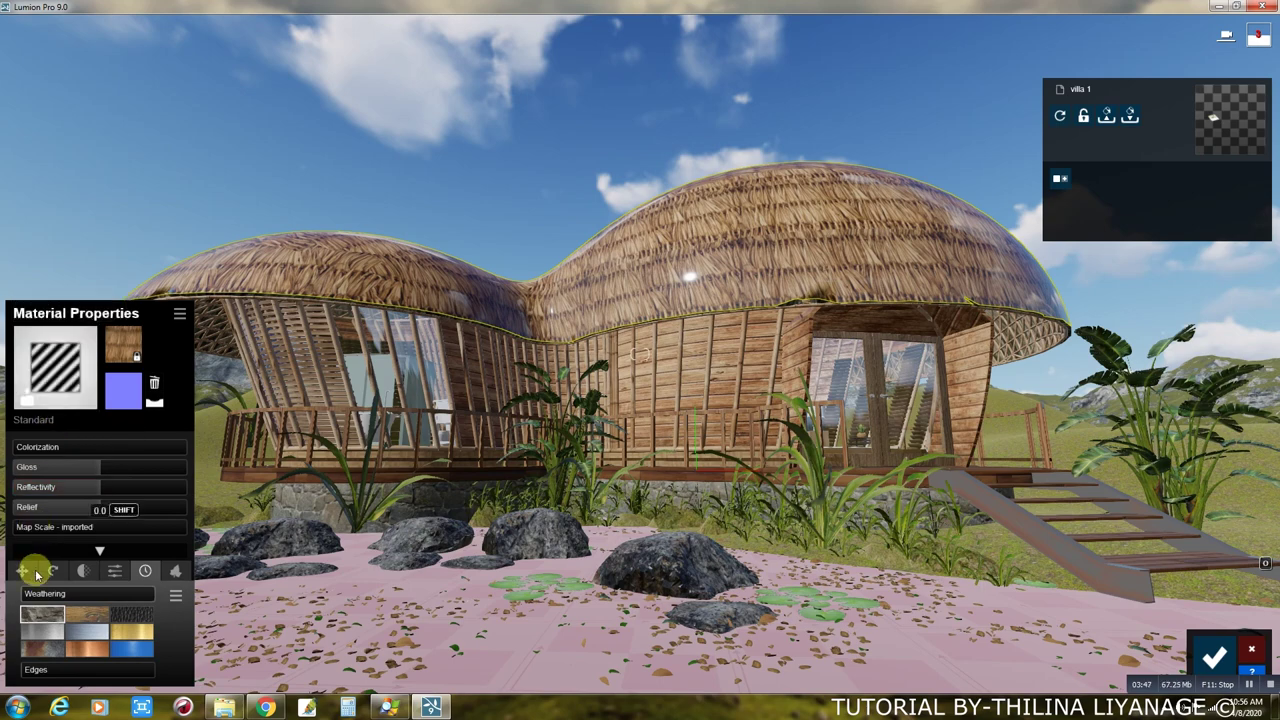
Apply Warm White Fur from Nature > Fur to the roof and browse for a custom texture.
click(30, 400)
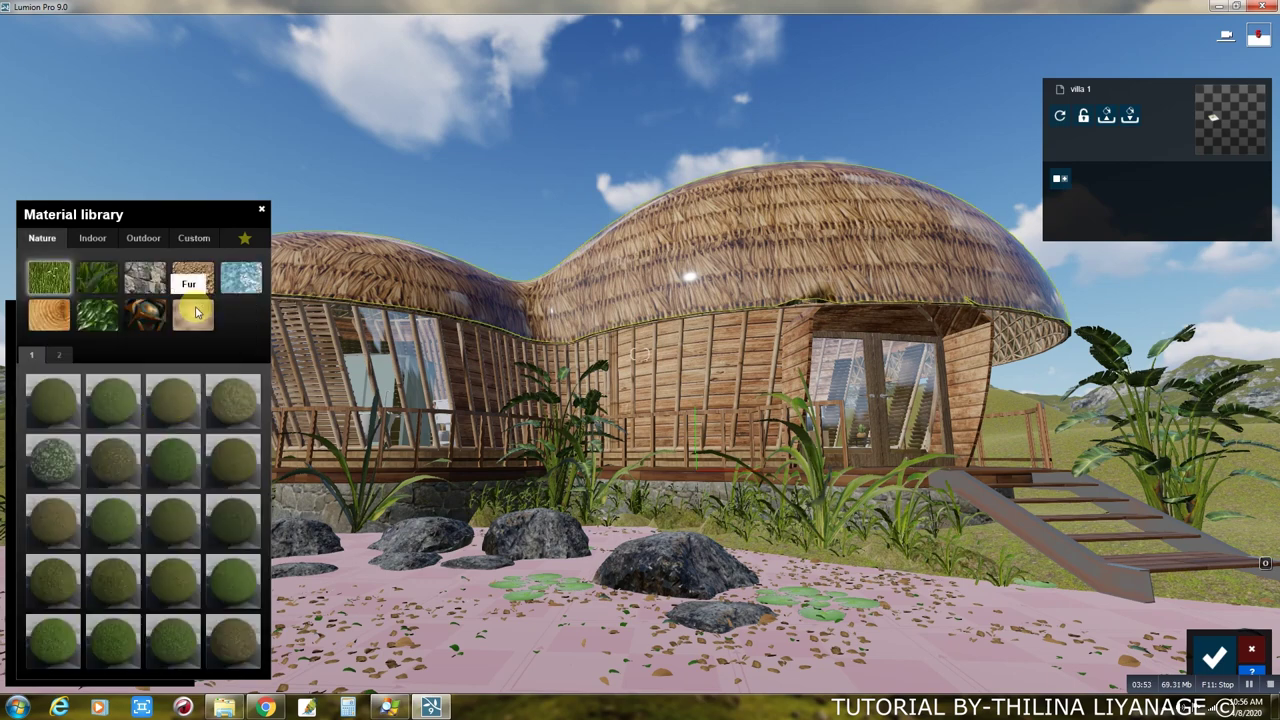
click(197, 313)
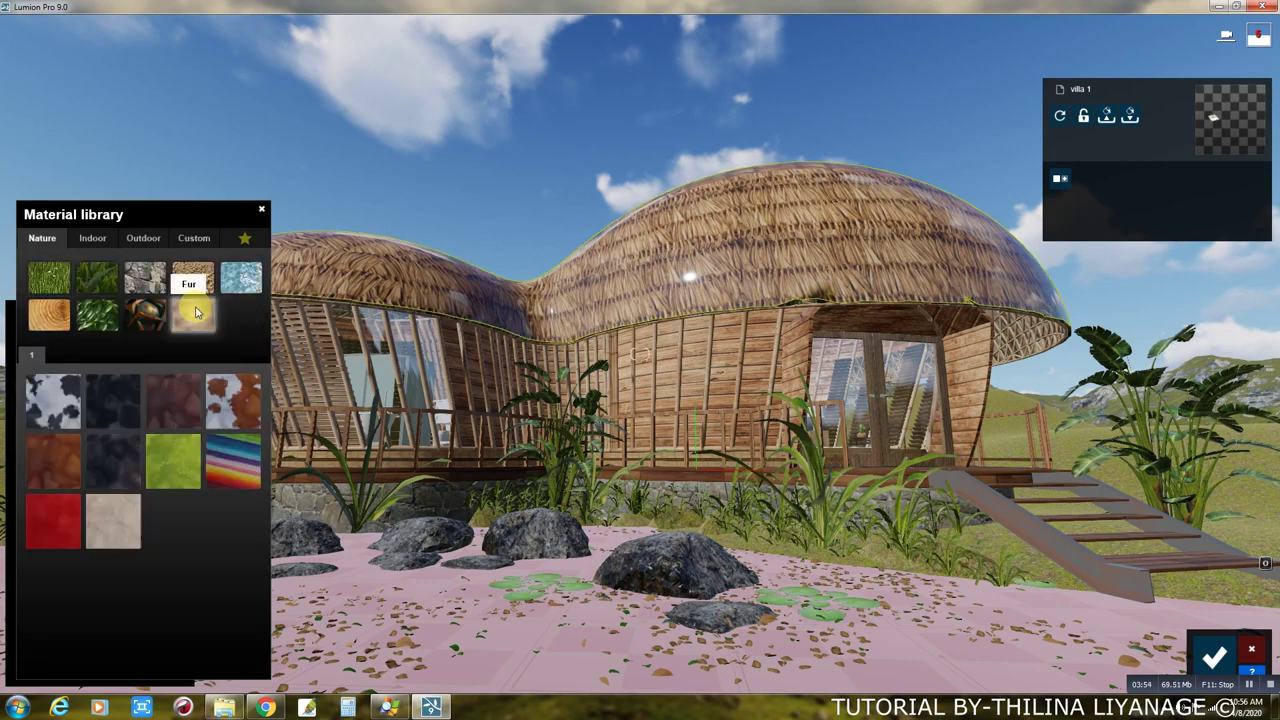
click(110, 515)
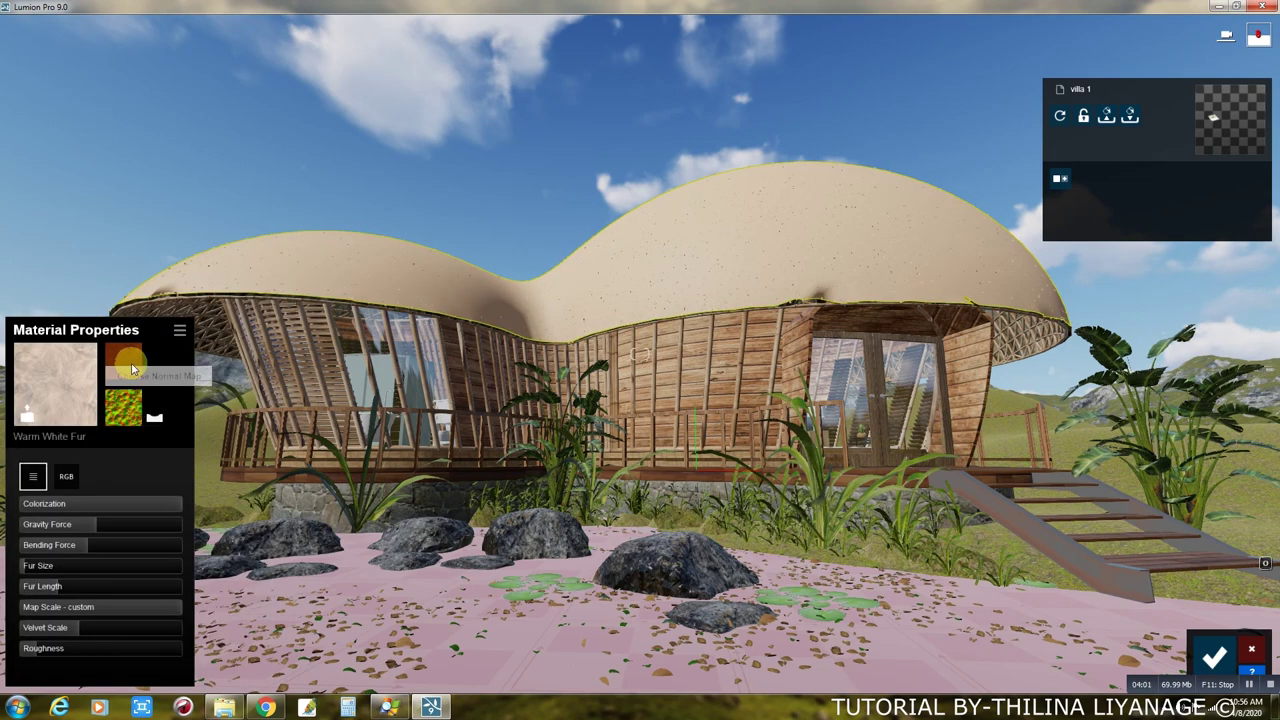
click(132, 372)
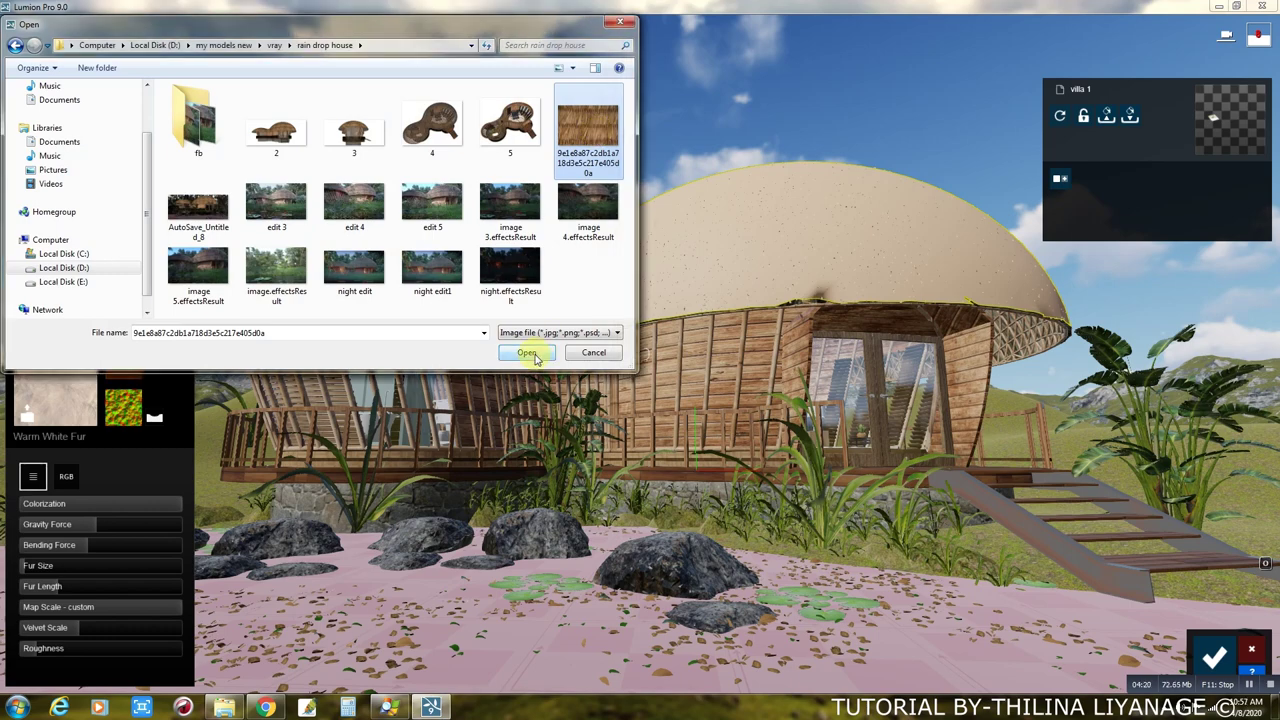
Load the thatch image and set fur gravity force 0.6, fur size 0.4, fur length 0.3.
click(533, 355)
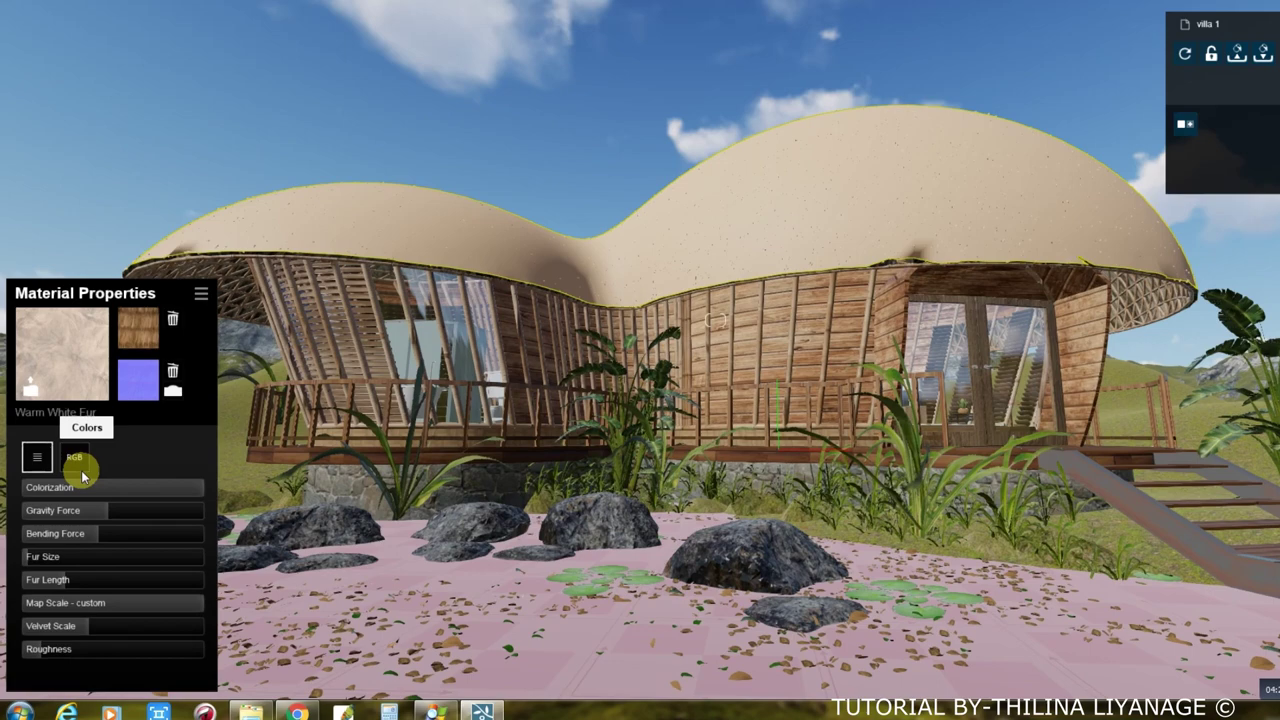
shift+drag(103, 510, 241, 426)
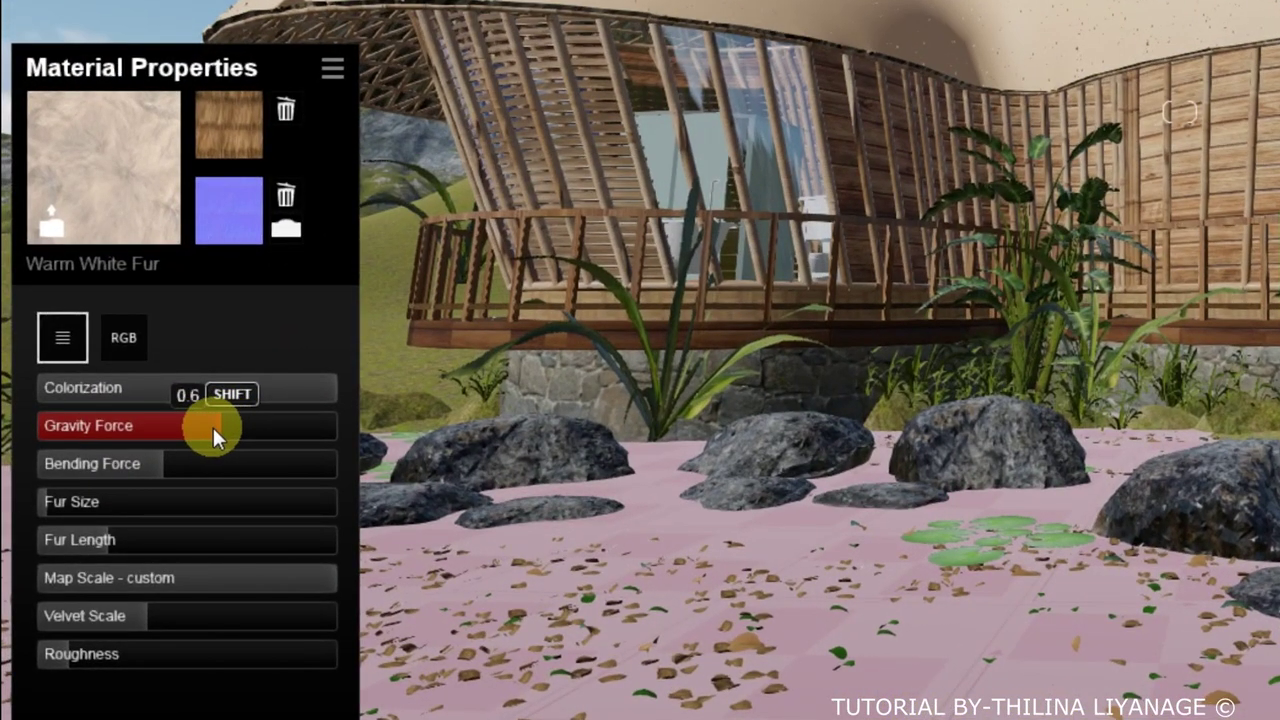
shift+drag(223, 425, 213, 427)
shift+drag(63, 514, 155, 502)
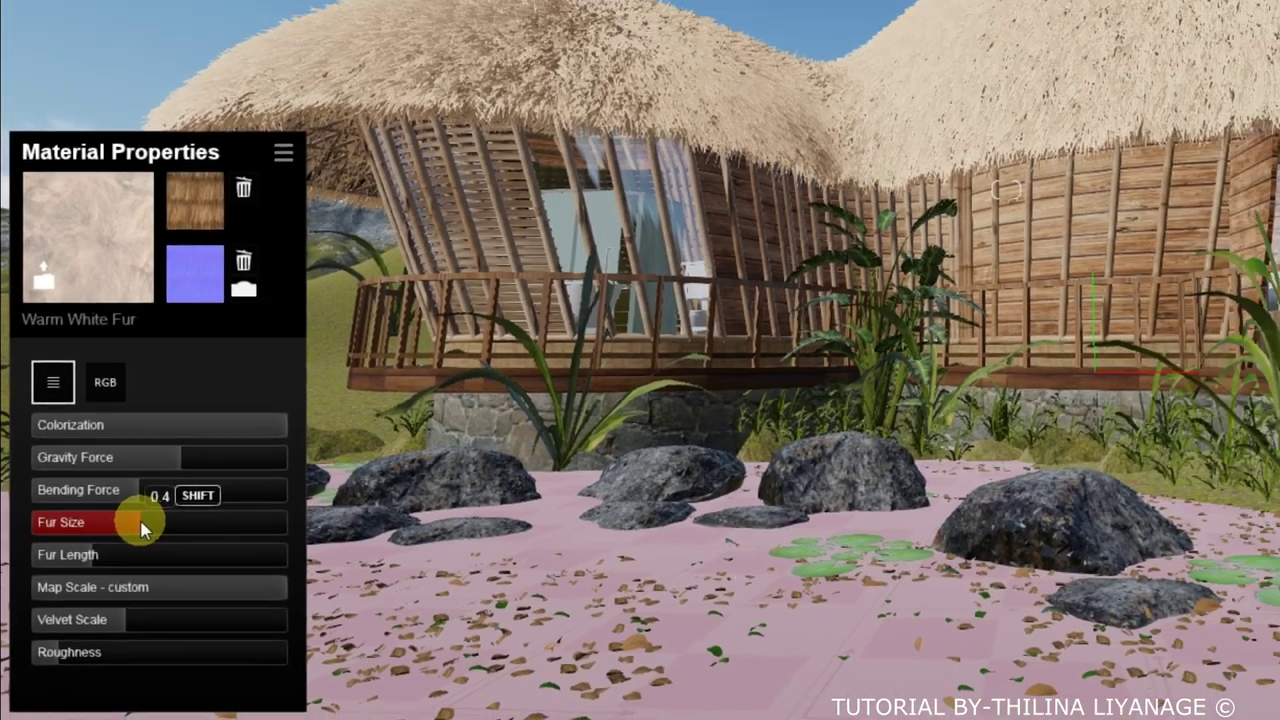
shift+drag(40, 563, 67, 585)
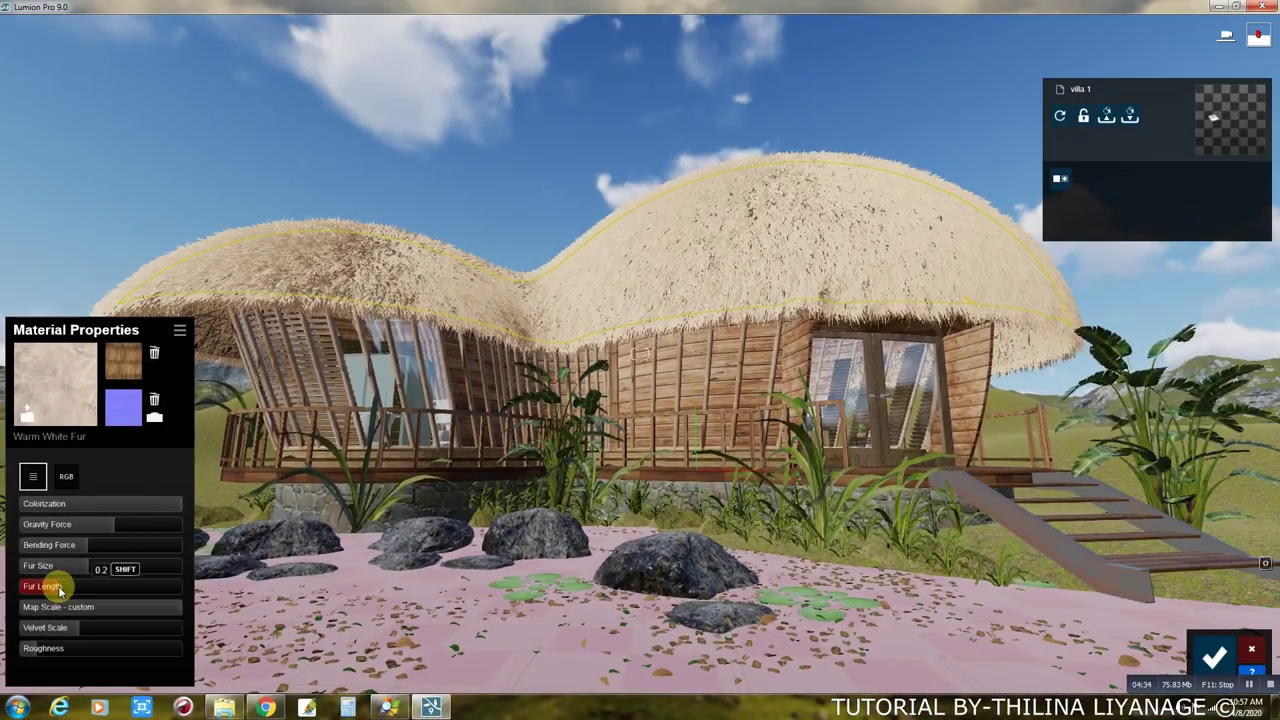
shift+drag(67, 585, 75, 595)
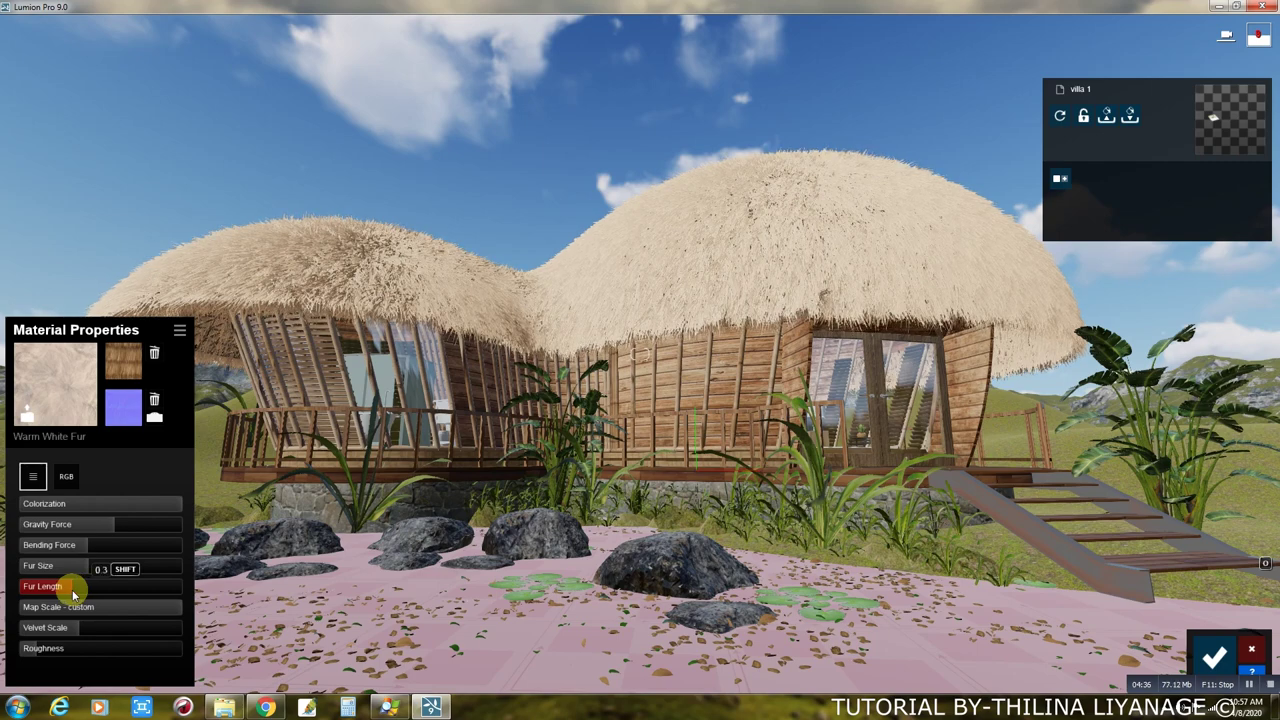
Set fur colorization to 0.8, velvet scale to 0.4 and bending force to 0.5.
shift+drag(161, 508, 75, 509)
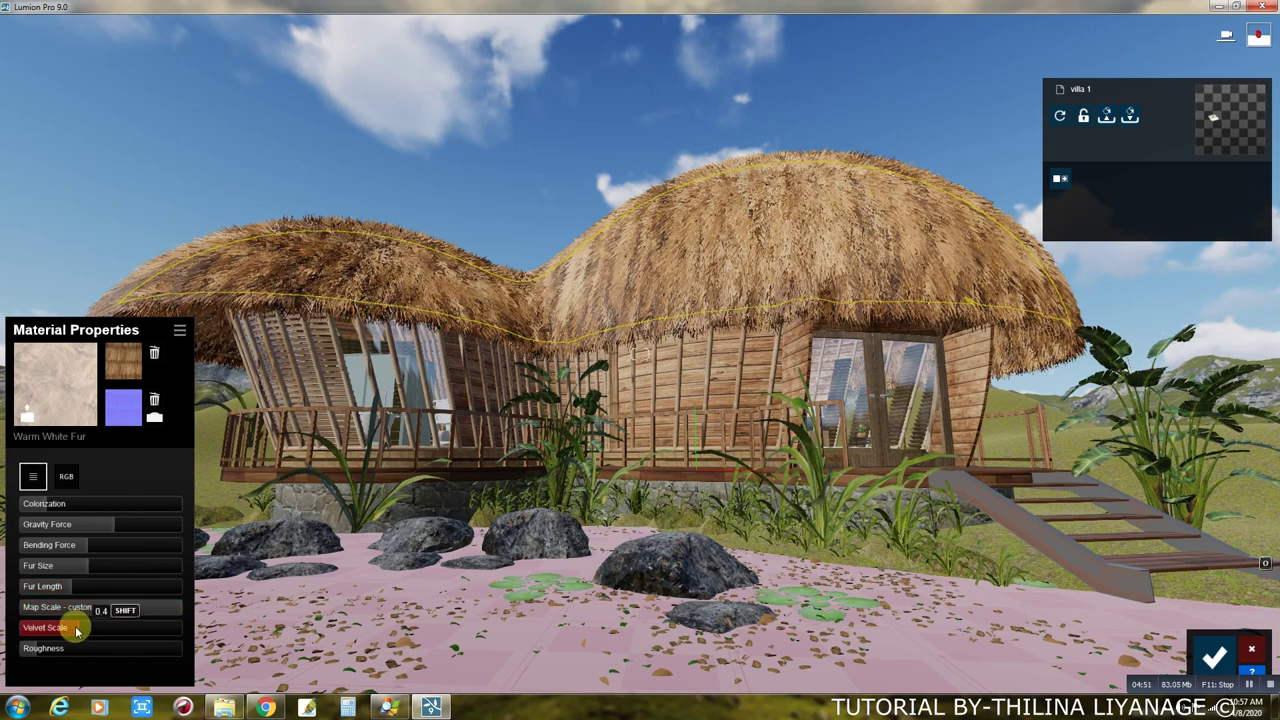
mouse_move(81, 631)
mouse_down()
mouse_move(36, 654)
mouse_move(51, 657)
mouse_up()
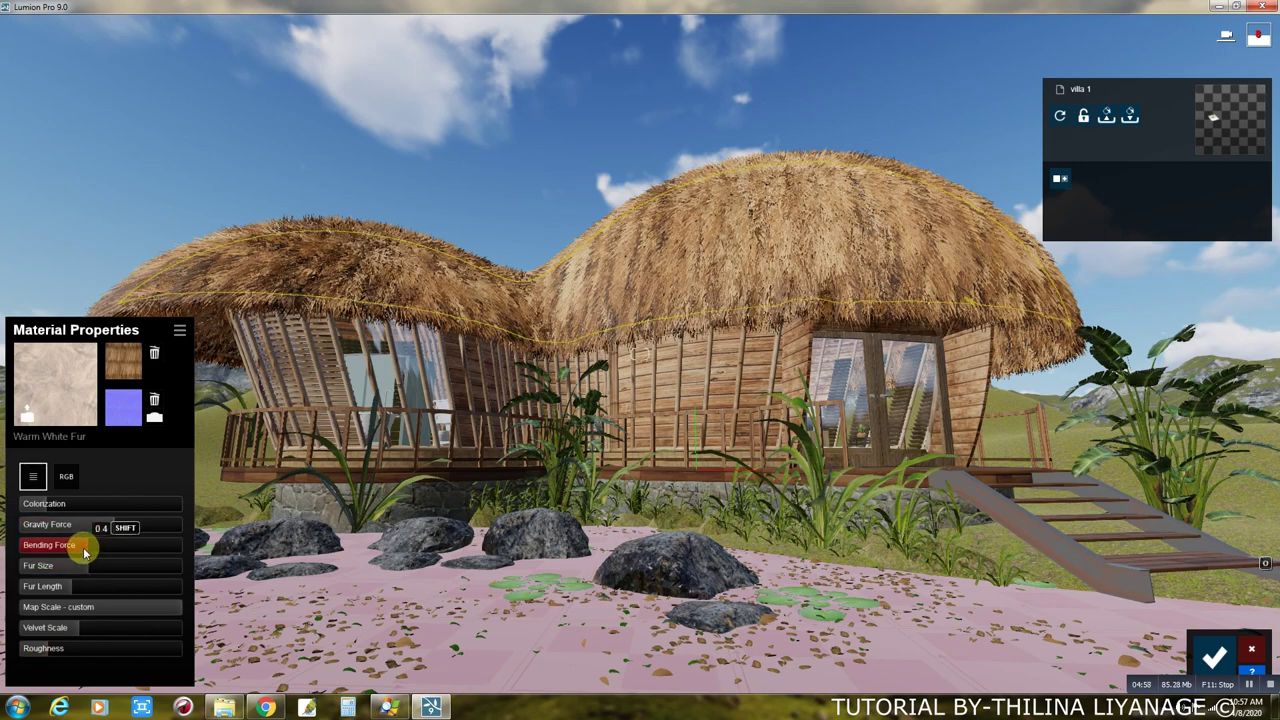
drag(85, 553, 101, 552)
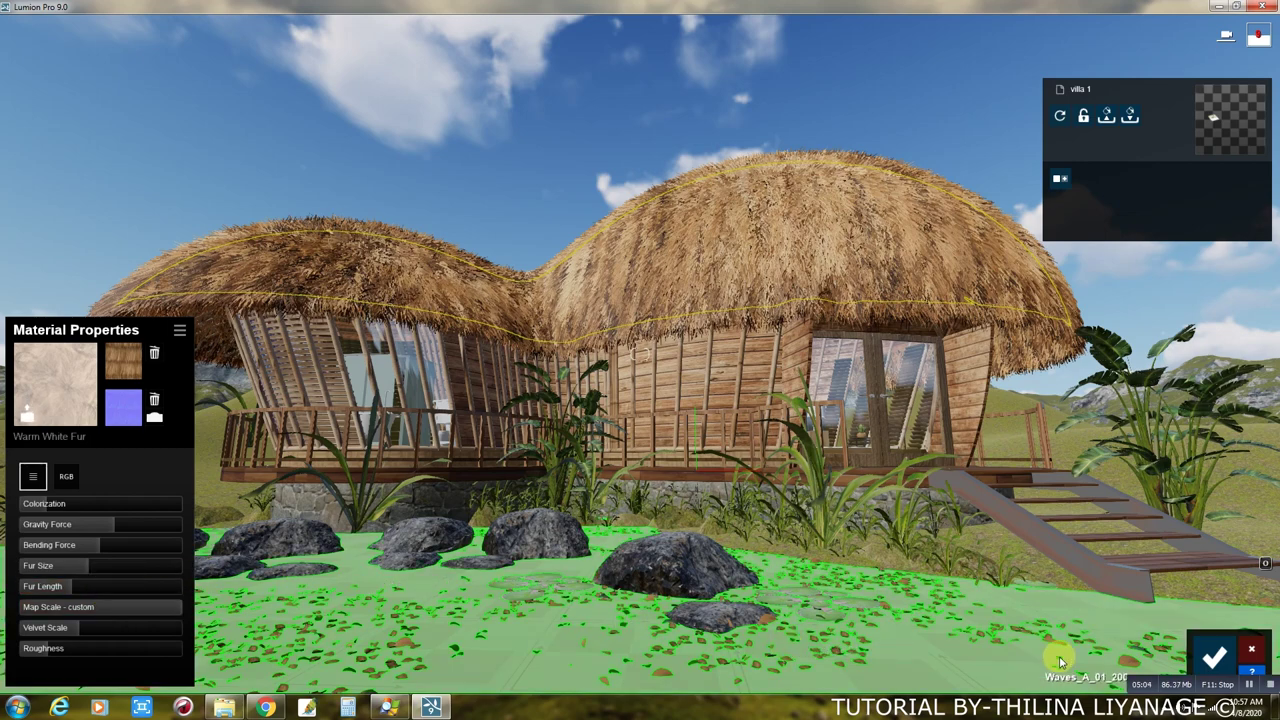
Replace the pink ground's material with Nature > Water > Black Water.
click(918, 645)
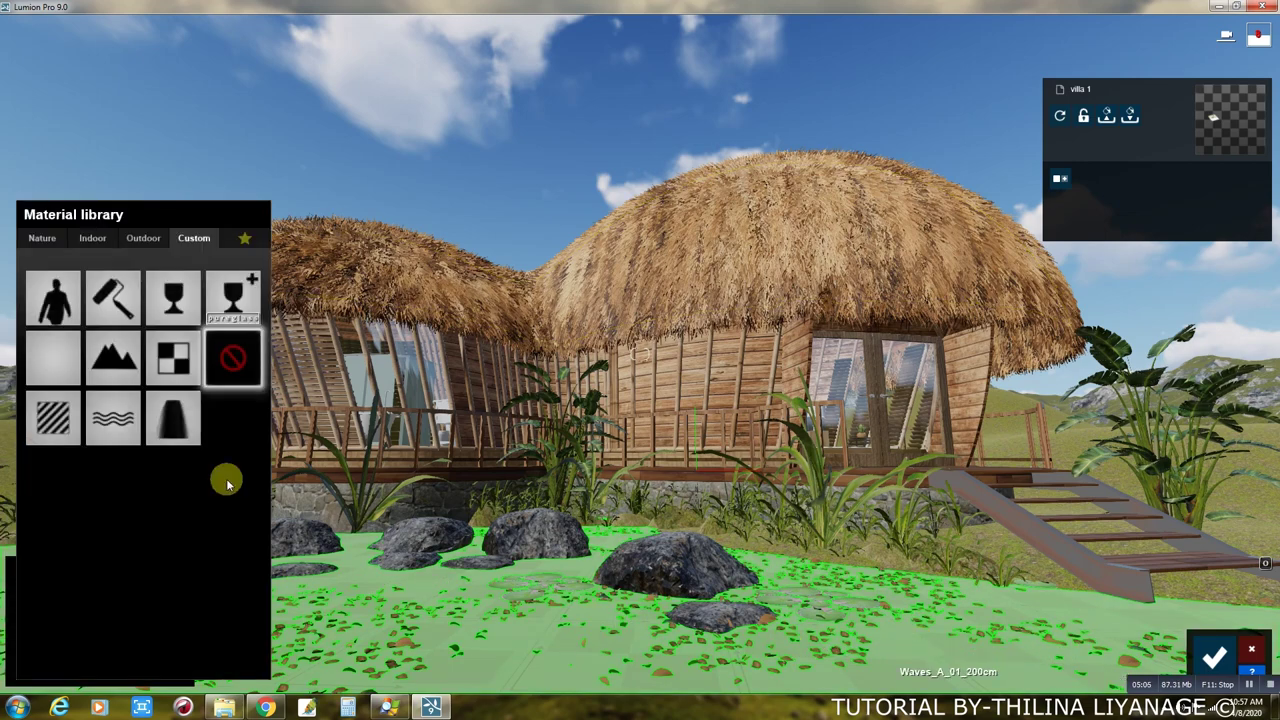
click(42, 240)
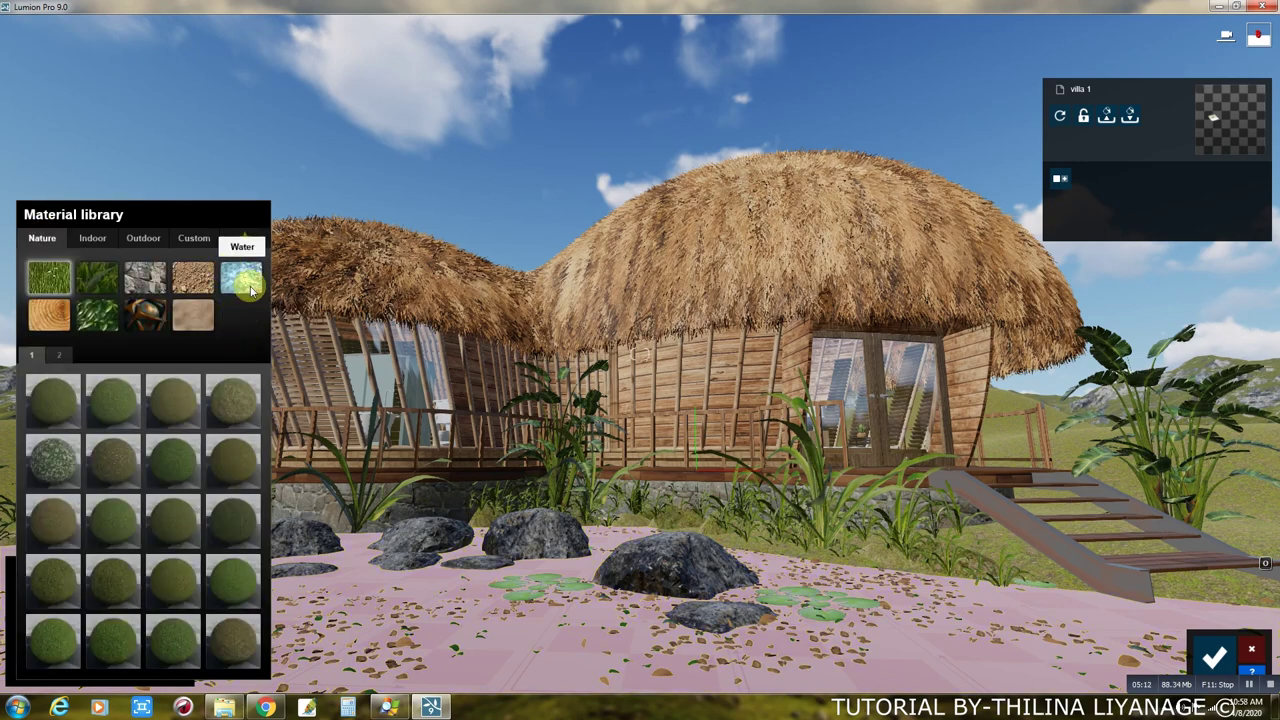
click(251, 289)
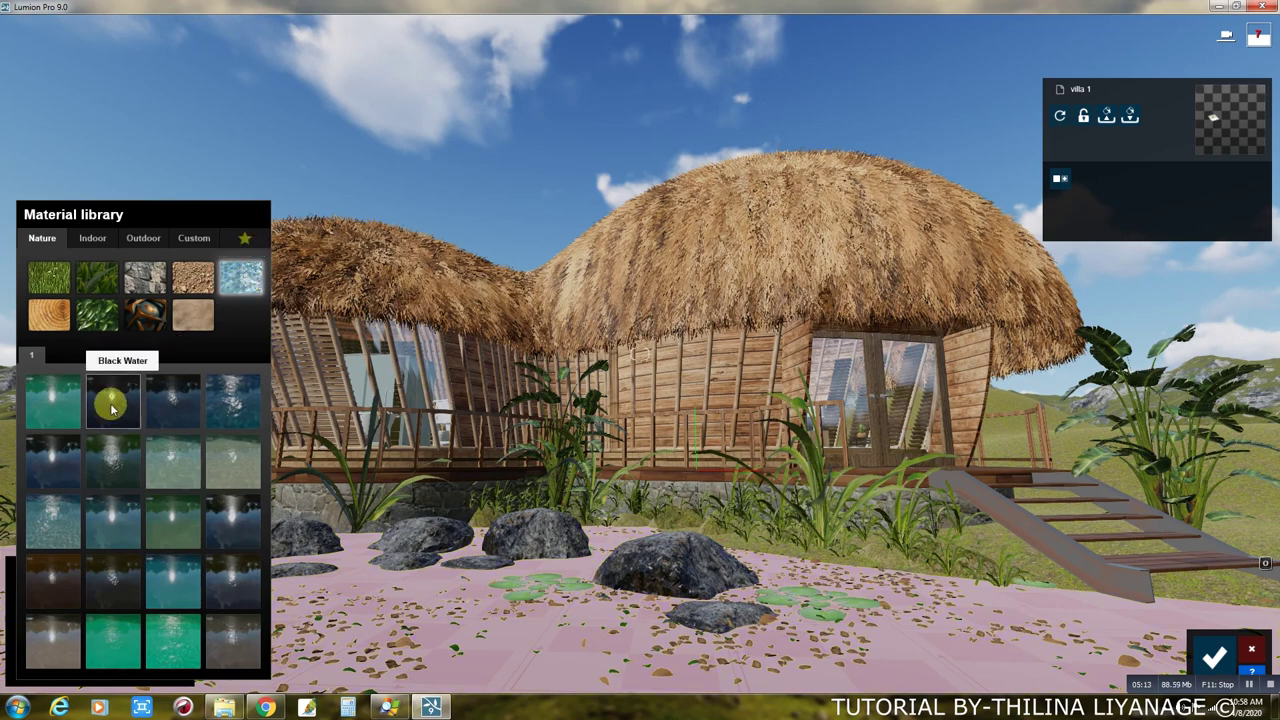
click(928, 666)
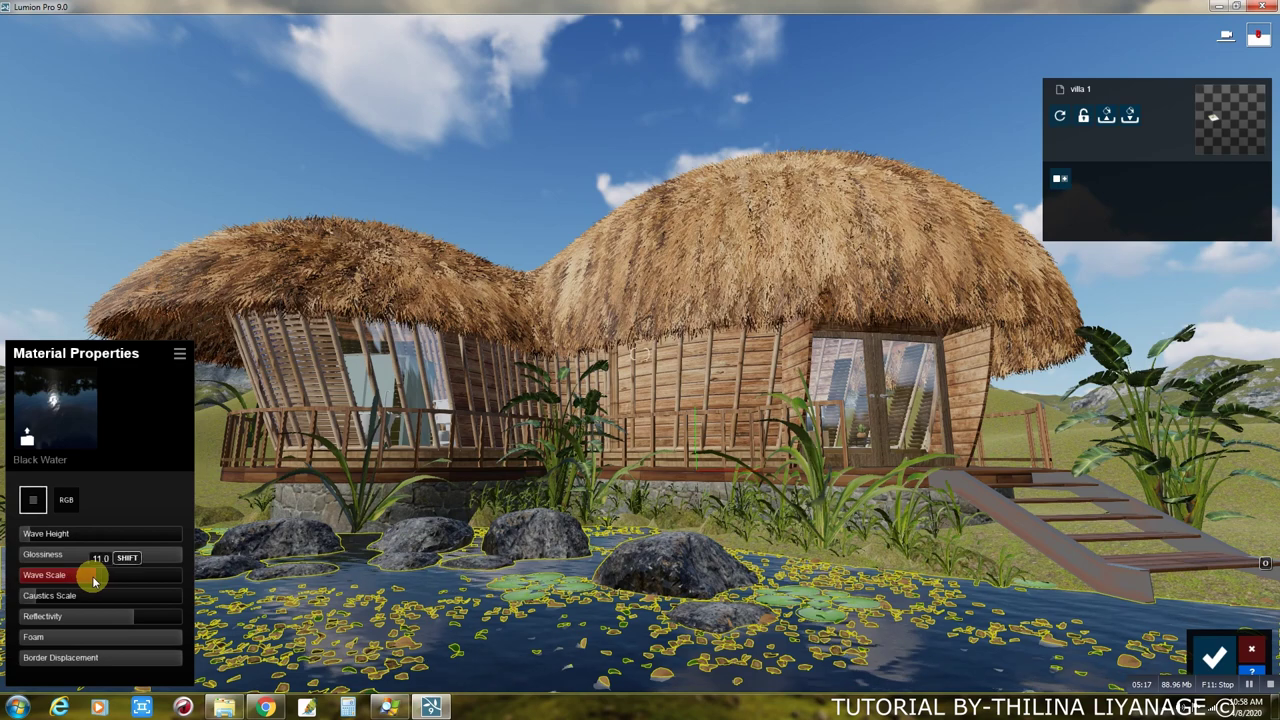
Set the Black Water wave scale to 0.1 and reflectivity to 0.4, then select the grassy slope.
scroll(101, 581, up, 2)
mouse_move(98, 592)
mouse_down()
mouse_move(46, 597)
mouse_move(115, 625)
mouse_up()
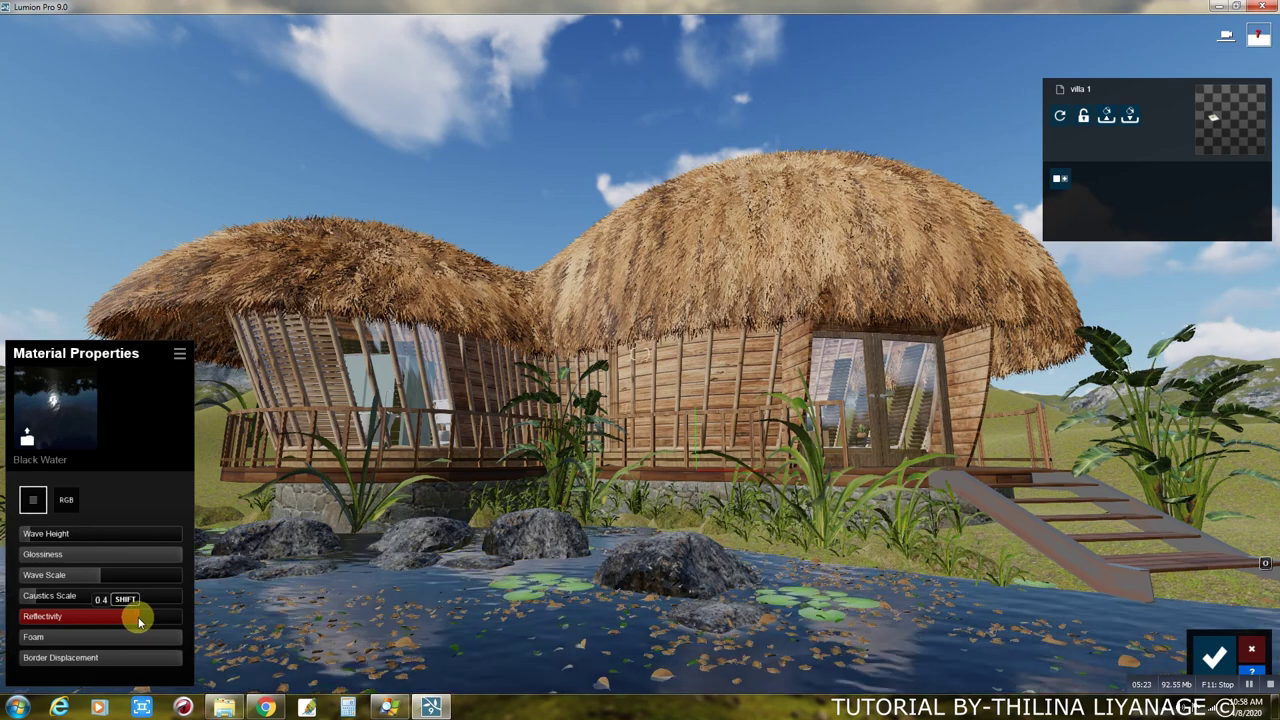
click(33, 535)
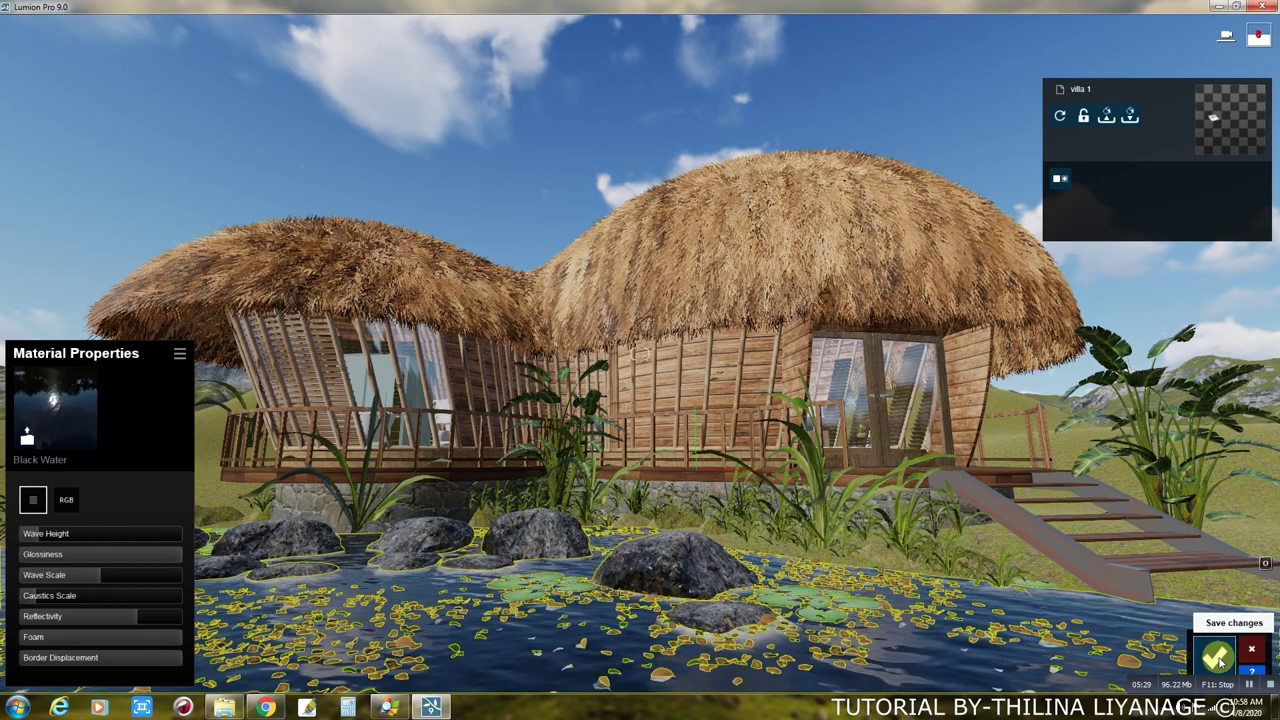
click(1035, 562)
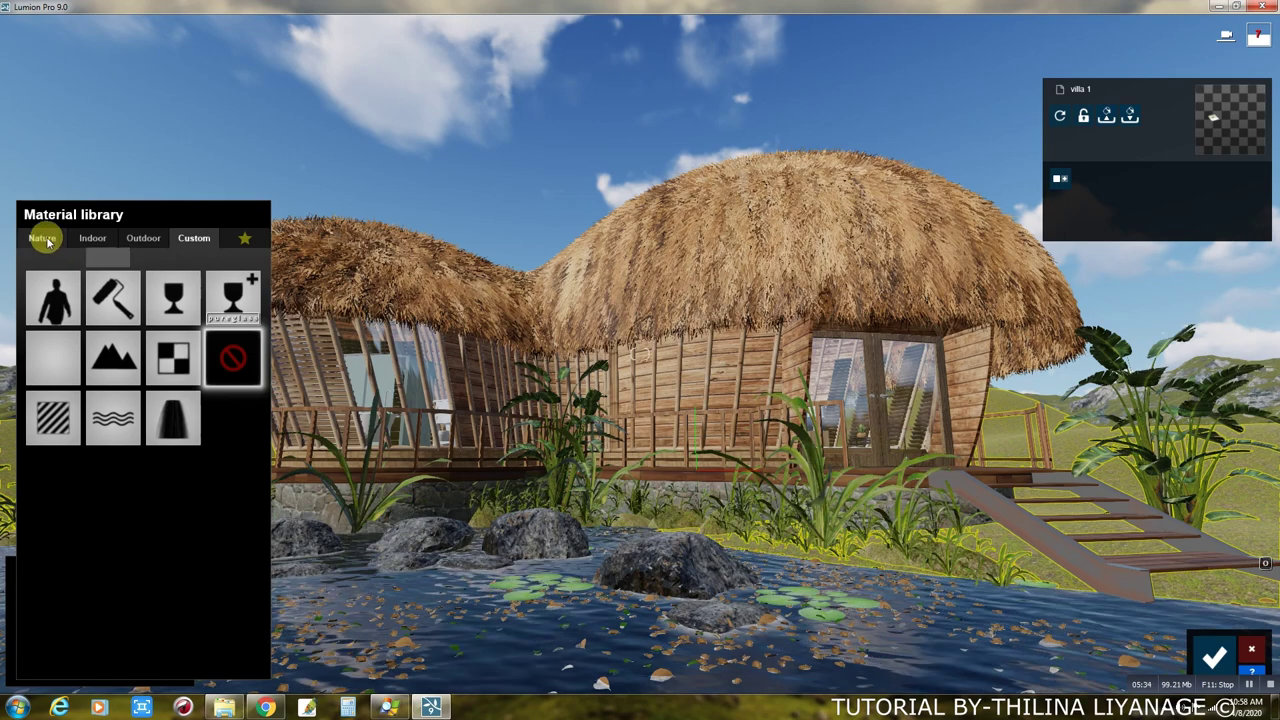
Give the slope a Nature grass material with roughness 0.6.
click(46, 242)
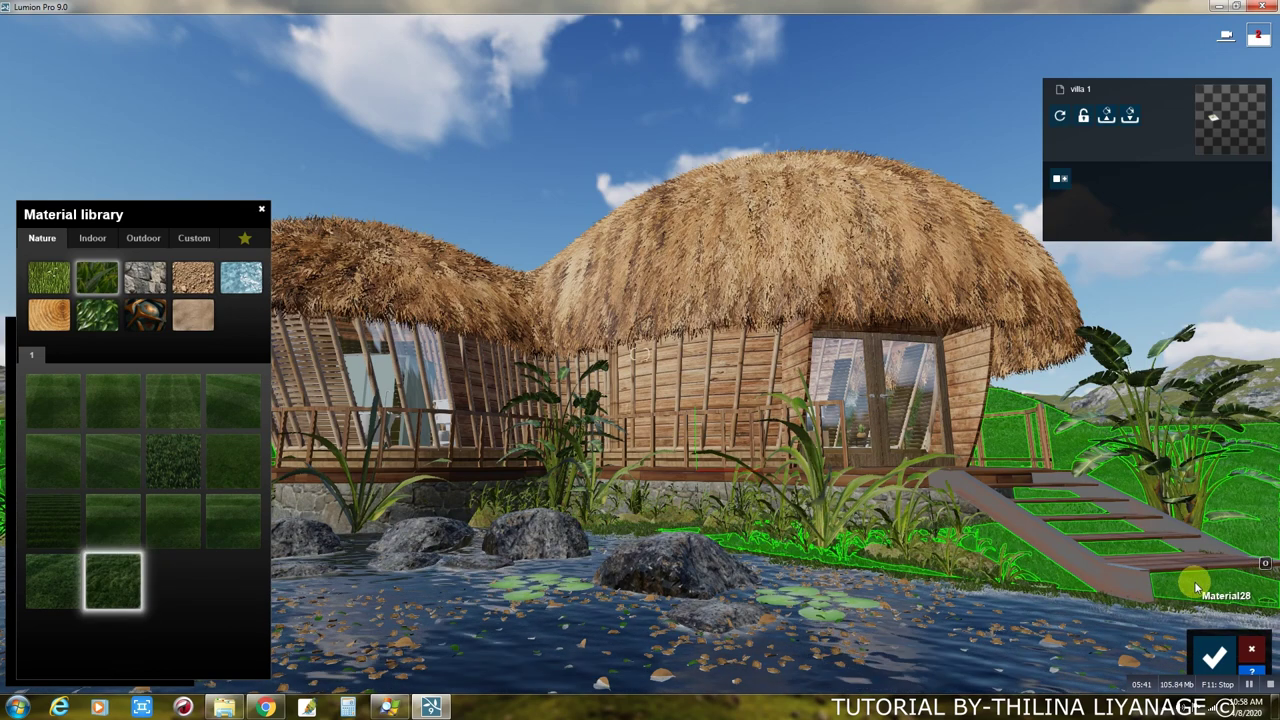
click(1197, 587)
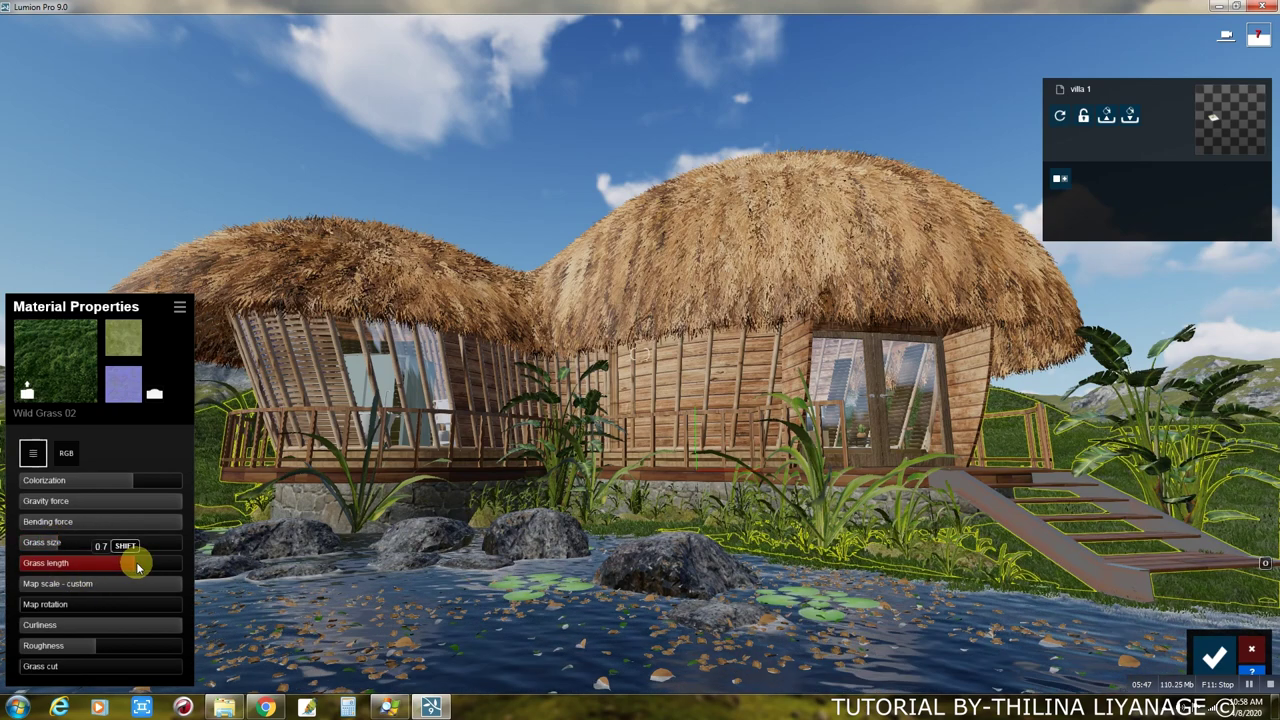
mouse_move(100, 563)
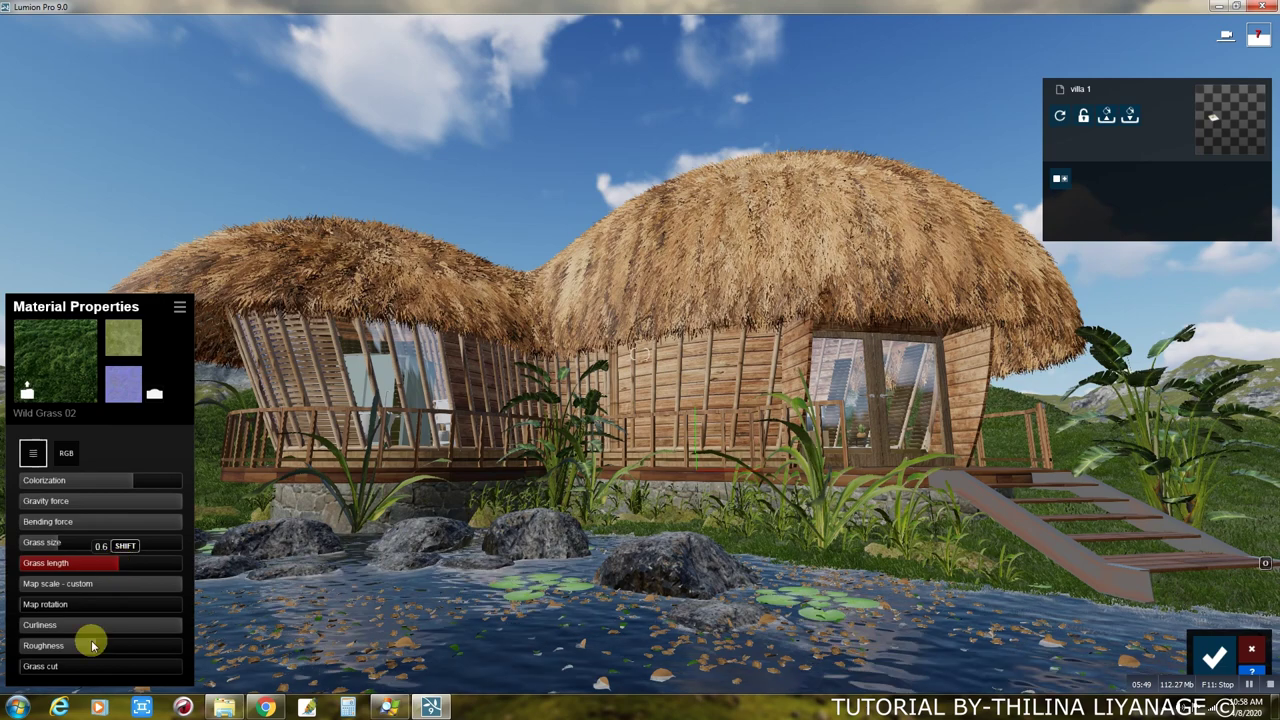
drag(101, 648, 114, 651)
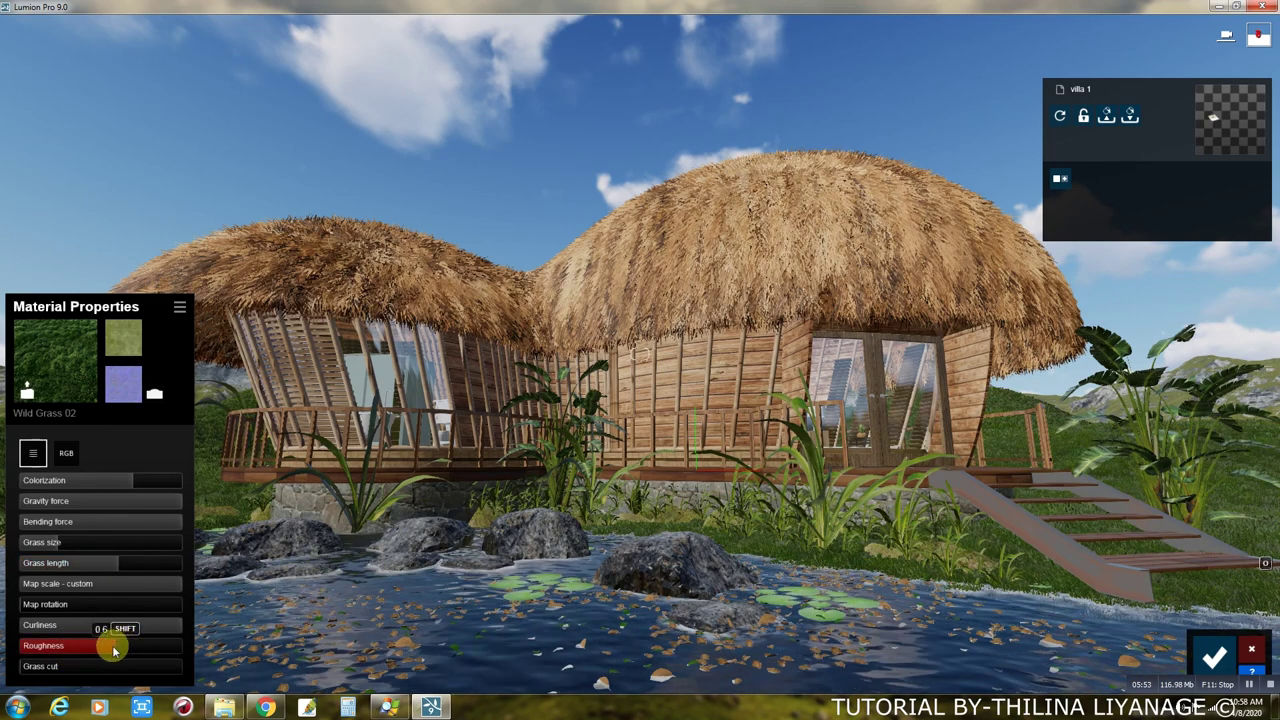
Apply Wild Grass 02 to another ground area near the pond.
click(888, 558)
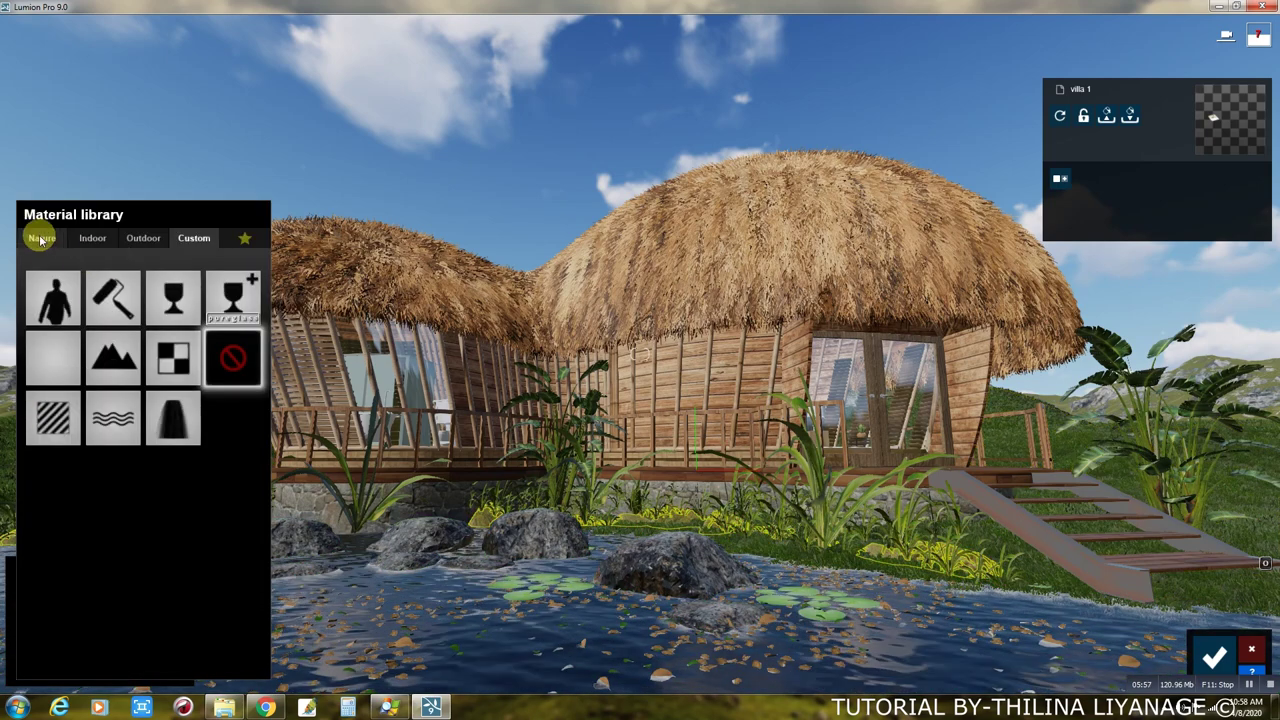
click(41, 240)
click(96, 278)
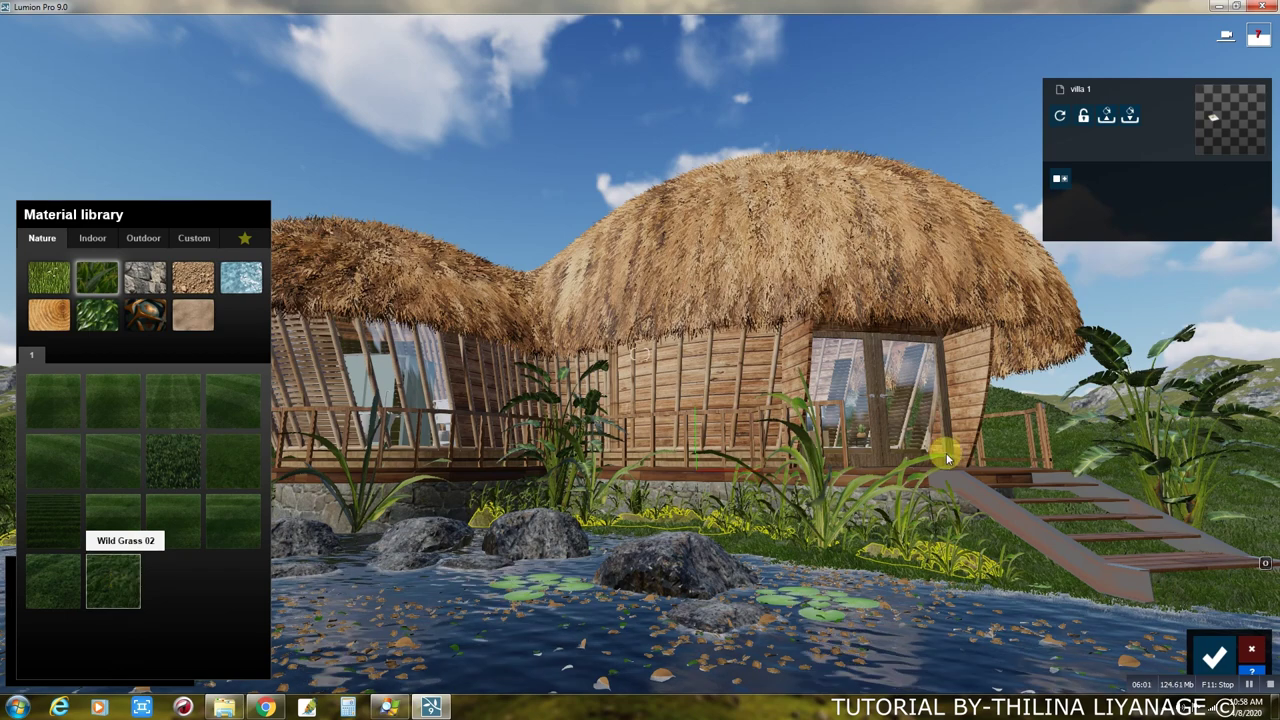
click(815, 465)
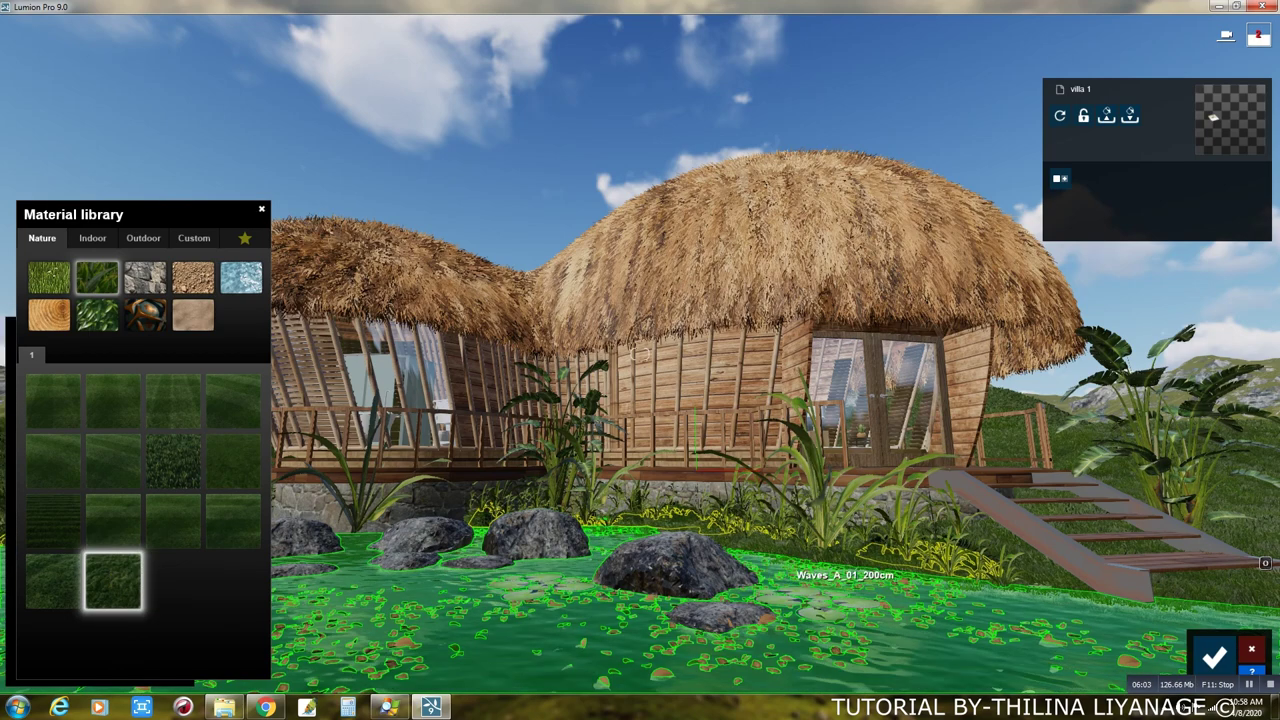
right_drag(815, 465, 795, 465)
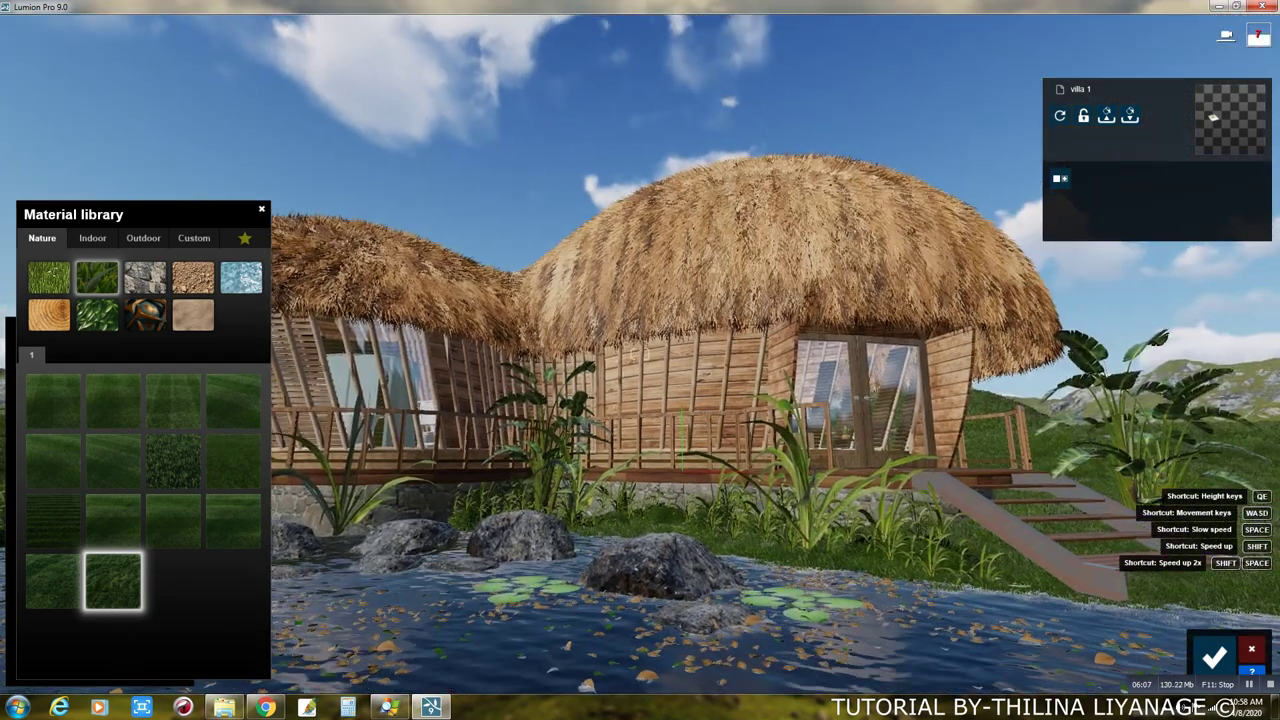
right_drag(795, 465, 835, 584)
right_drag(1010, 600, 1010, 600)
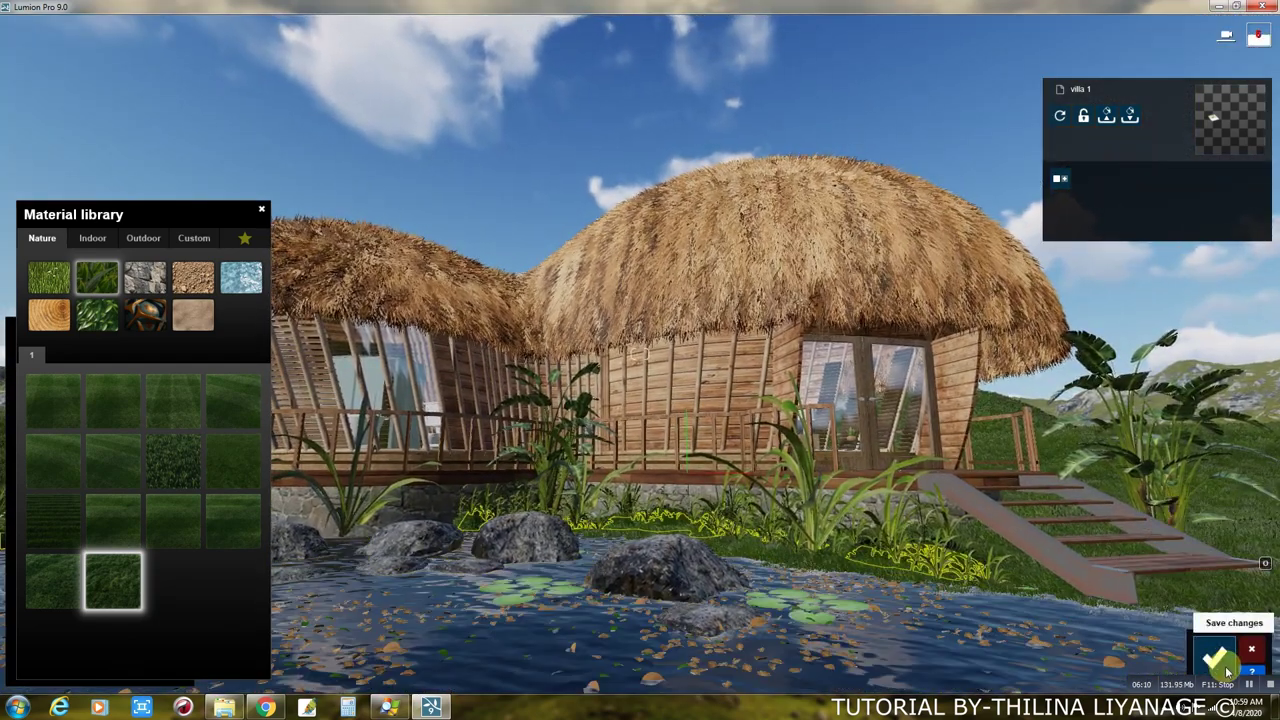
Apply the Custom Standard material to the surface and accept the material changes.
click(573, 600)
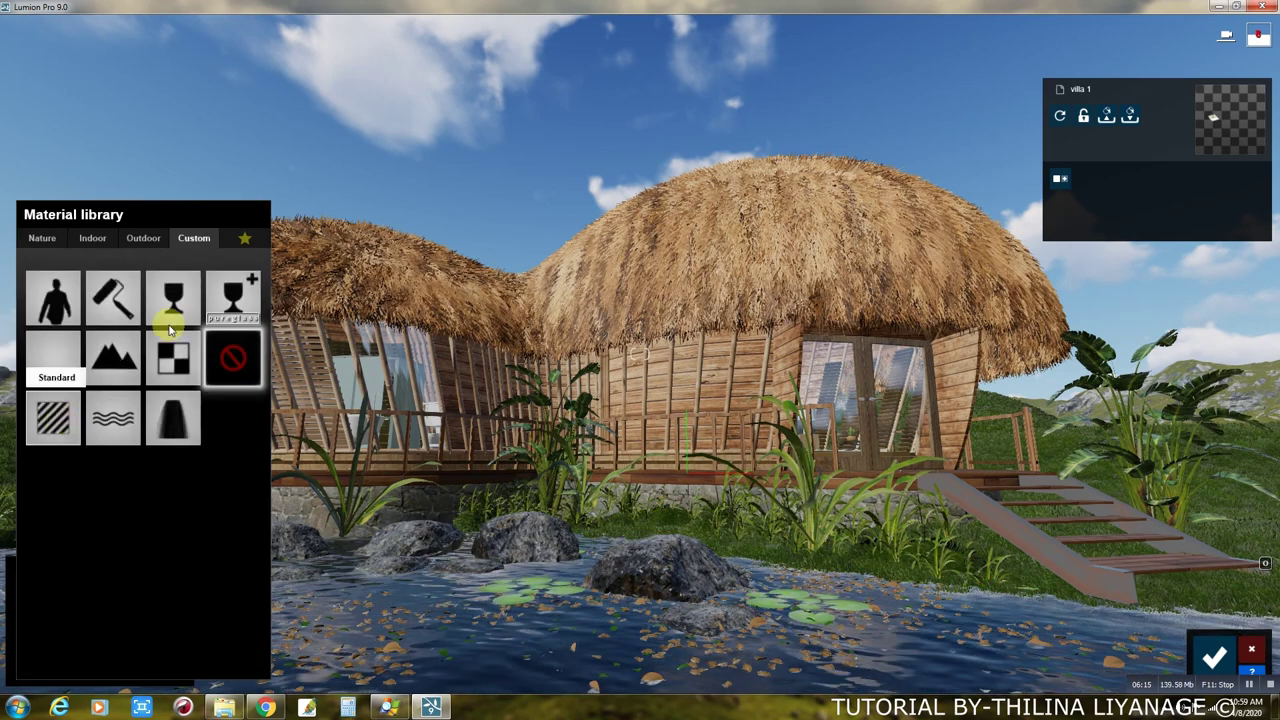
click(53, 418)
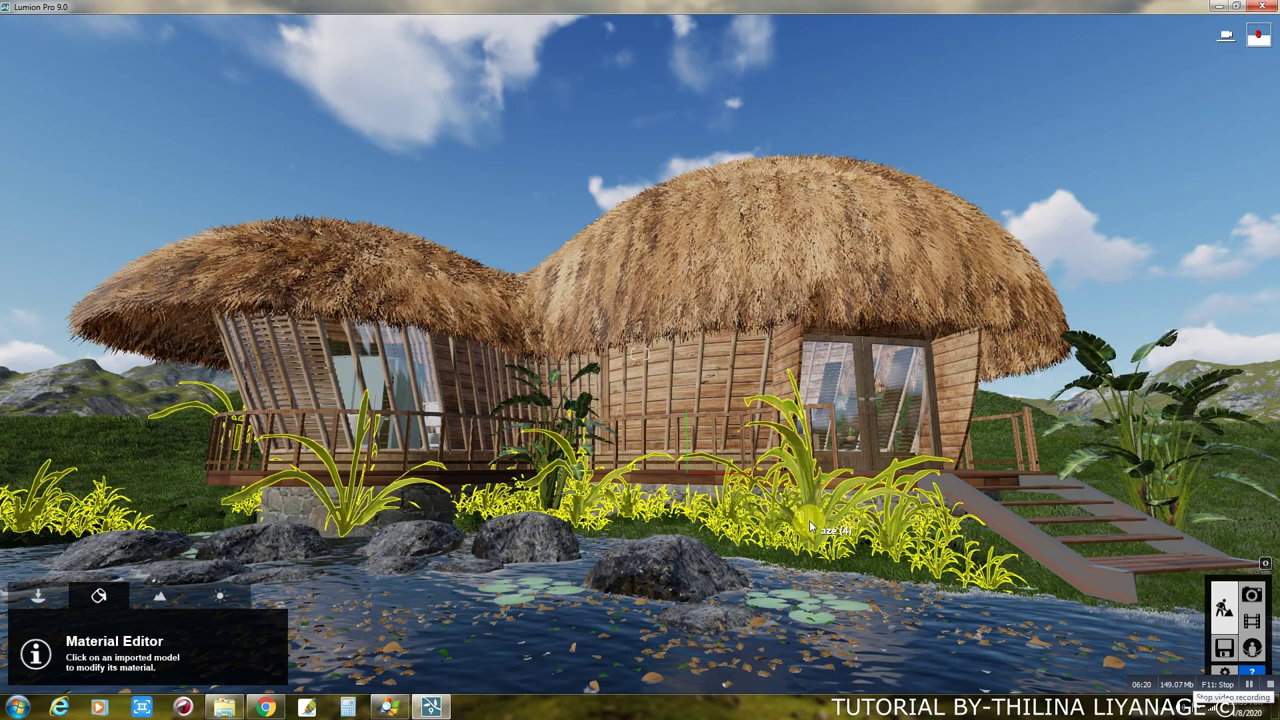
right_drag(810, 527, 798, 515)
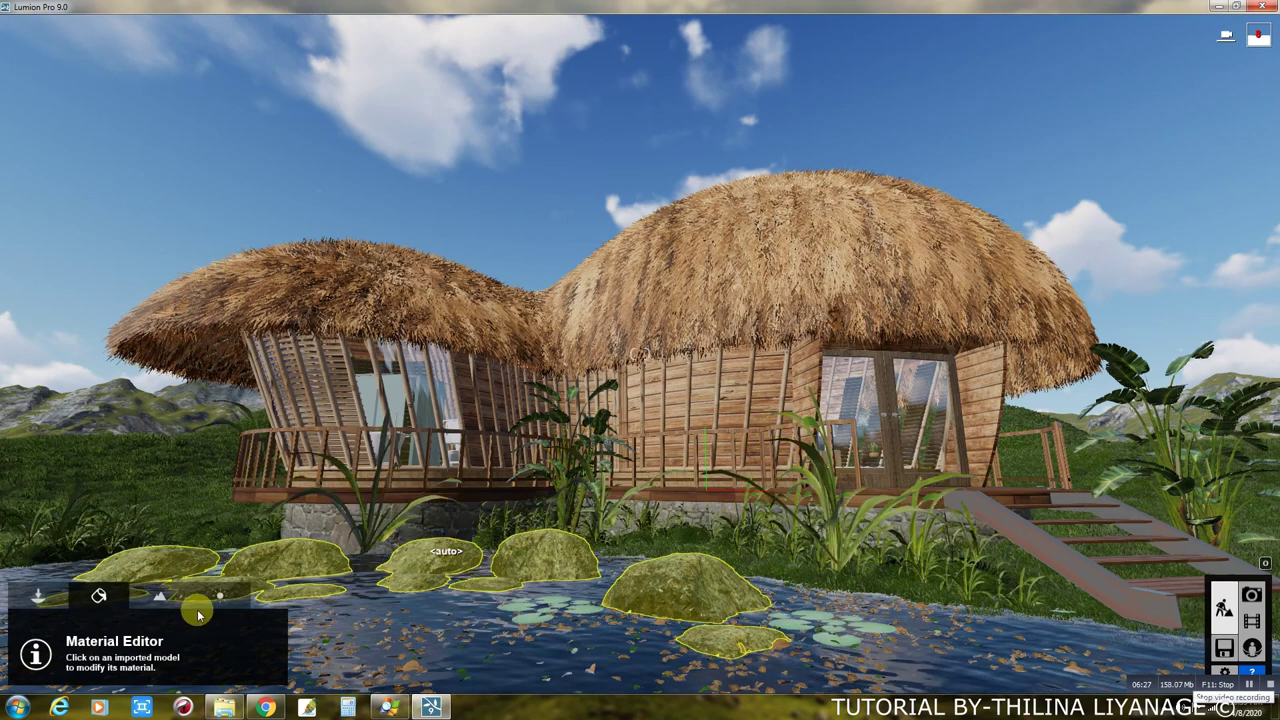
click(40, 600)
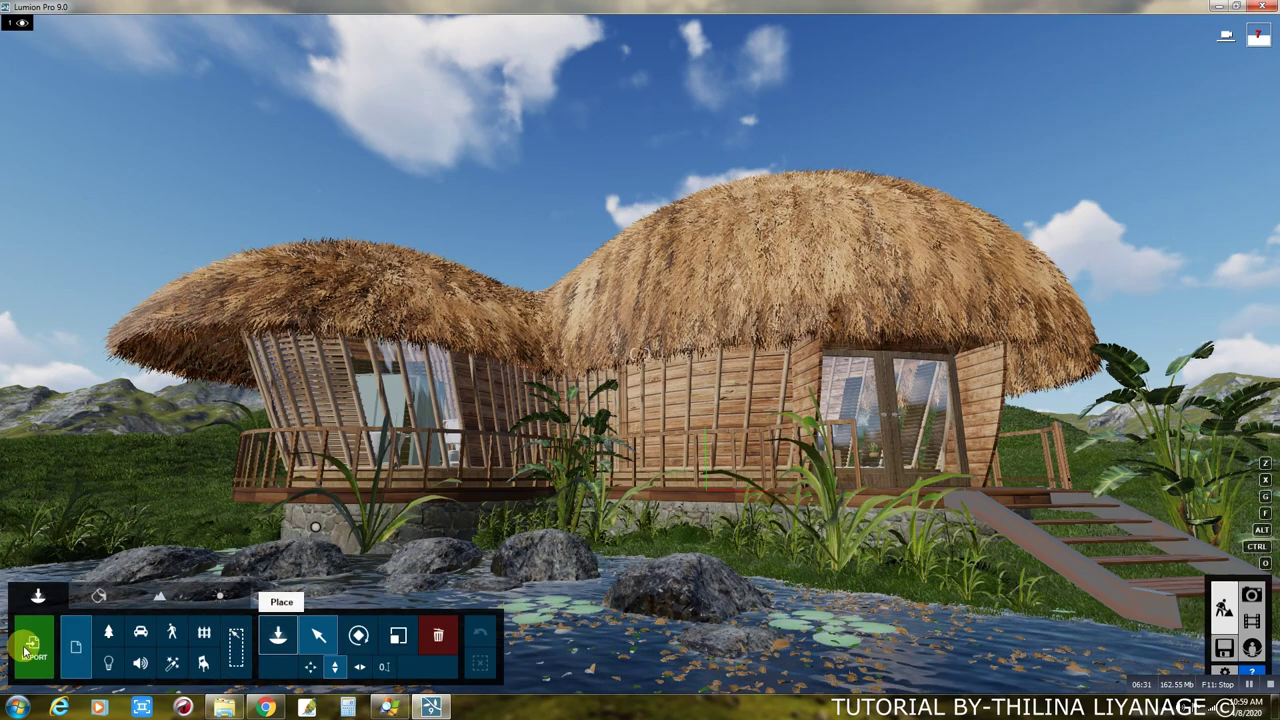
Place imported model 01, a tree, from the Import Library beside the pond.
click(277, 633)
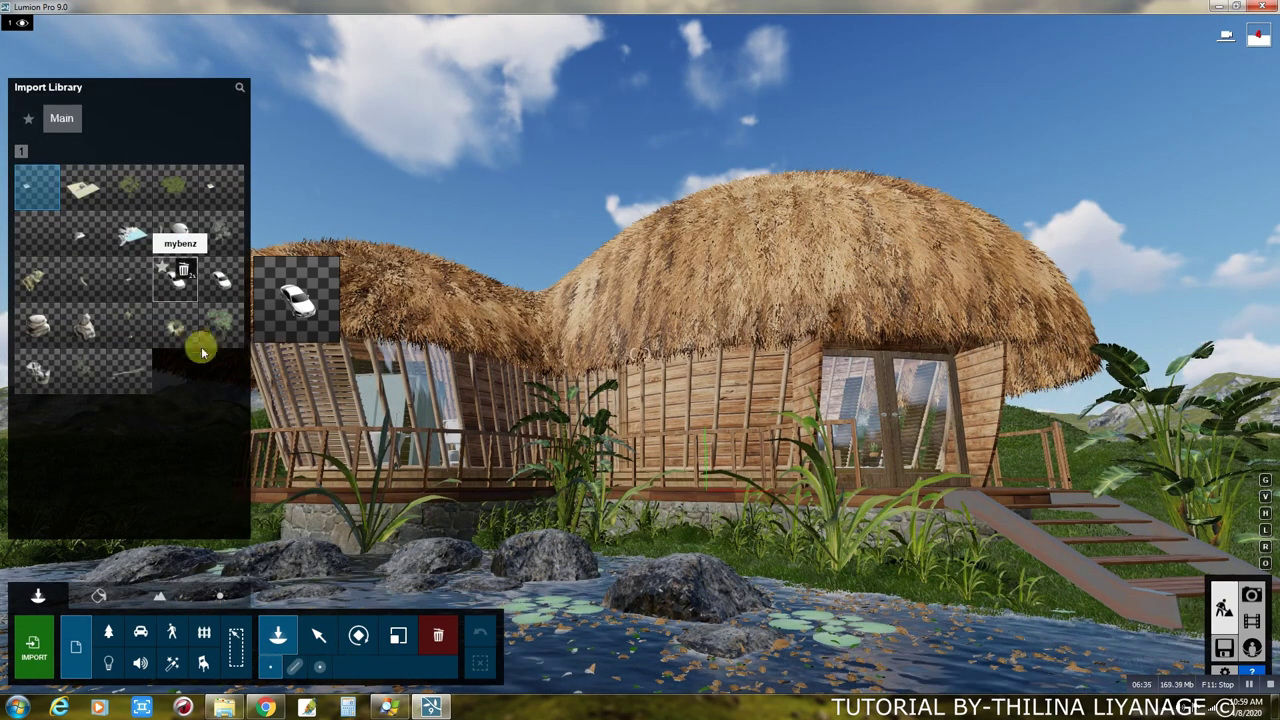
click(128, 190)
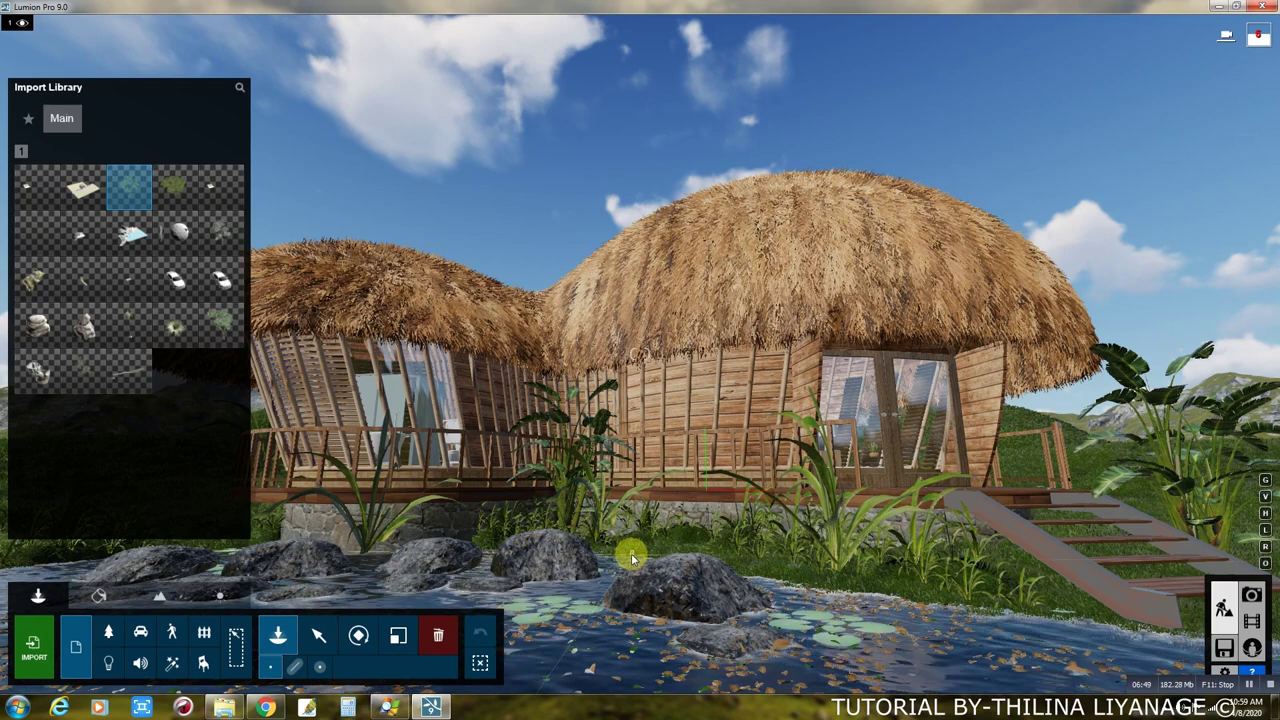
click(398, 636)
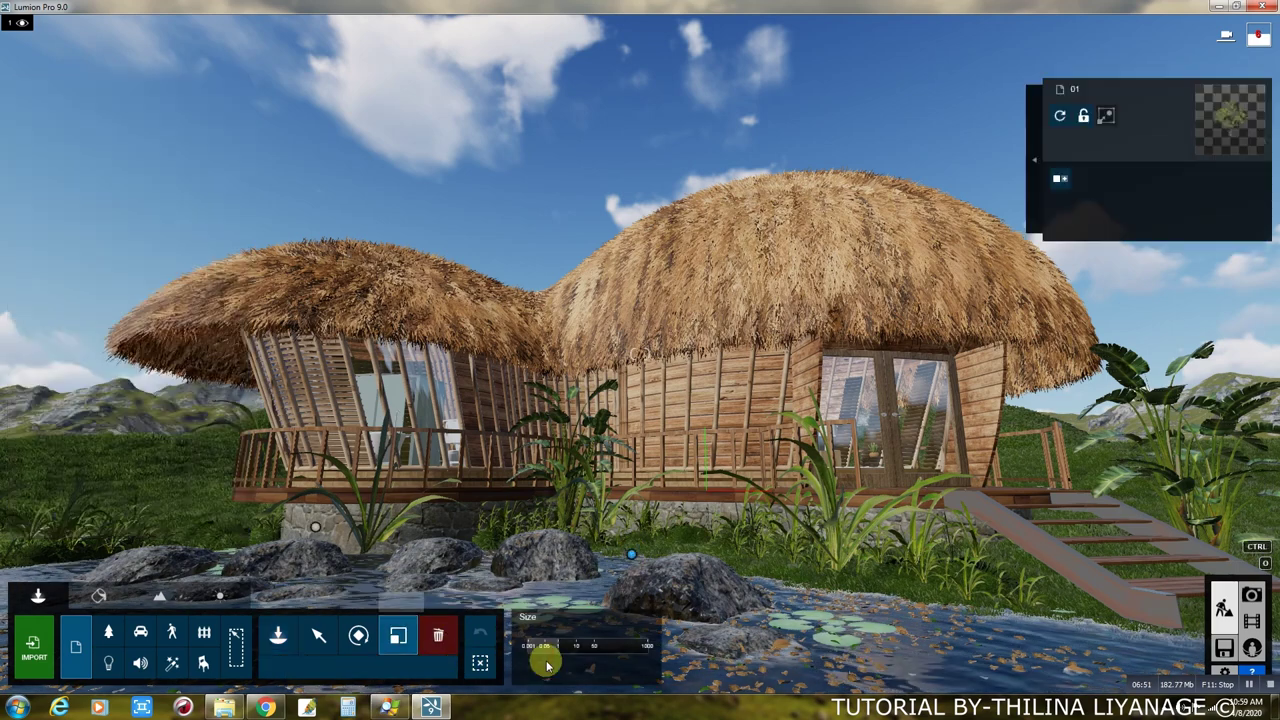
Scale tree 01 to about 155 times and move it by the walkway near the huts.
drag(590, 648, 609, 650)
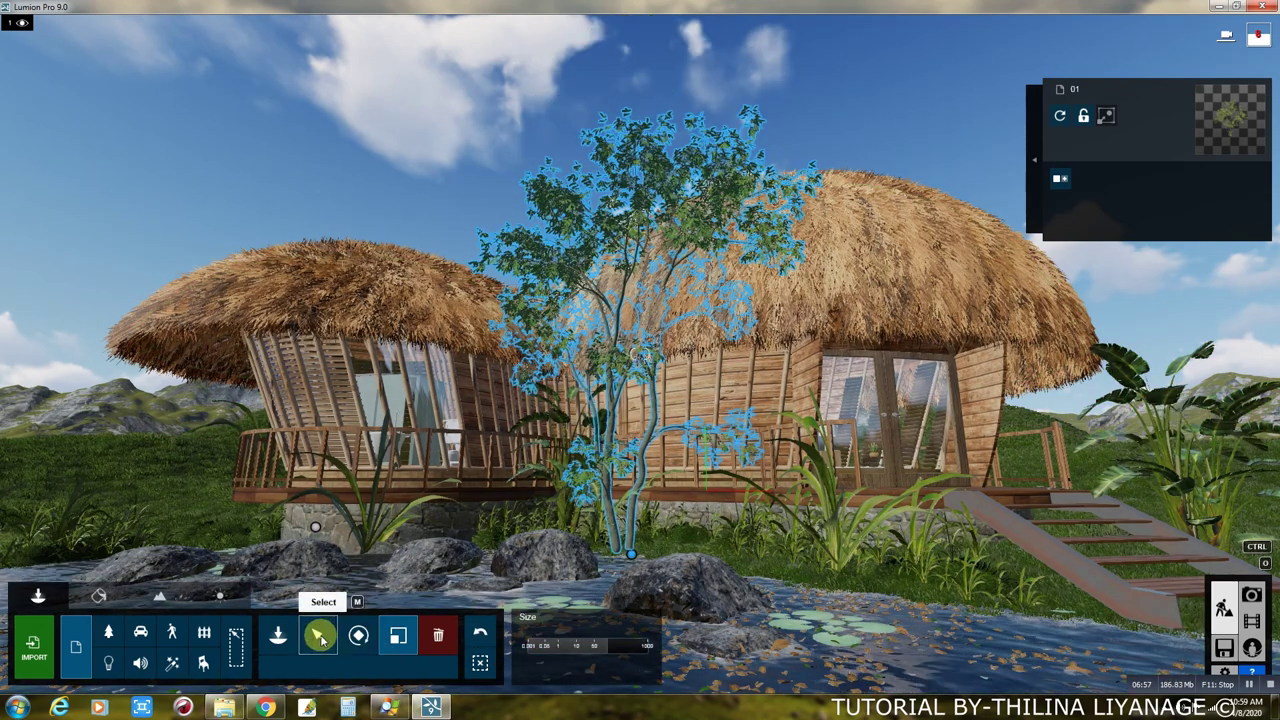
click(319, 637)
click(308, 672)
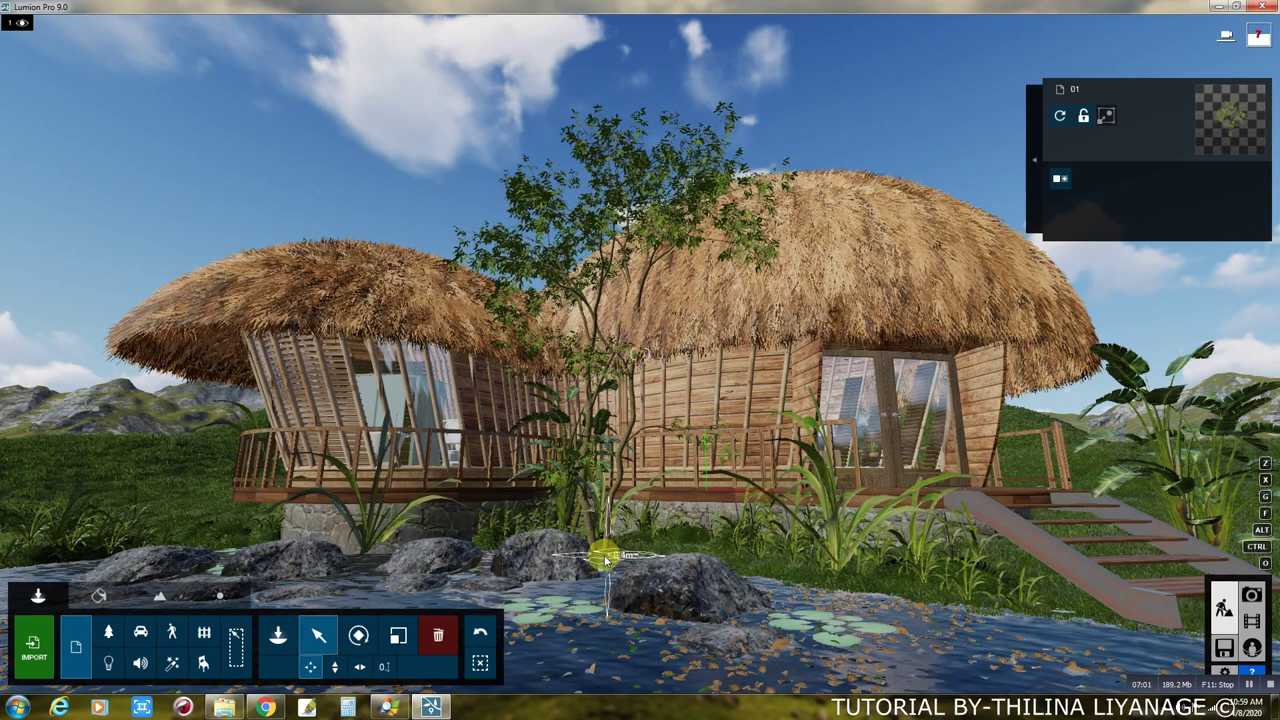
mouse_move(605, 562)
mouse_down()
mouse_move(590, 558)
mouse_move(609, 549)
mouse_up()
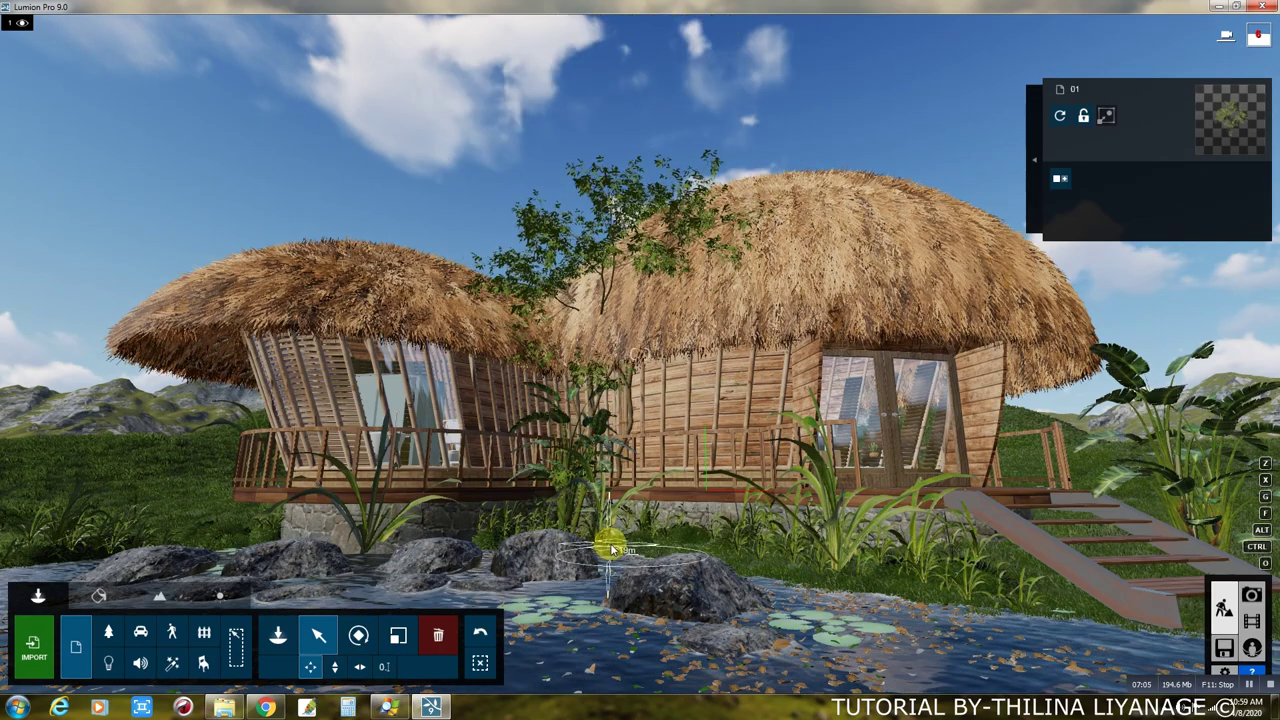
mouse_move(612, 549)
right_down()
mouse_move(612, 520)
mouse_move(561, 528)
mouse_move(598, 534)
right_up()
key(w)
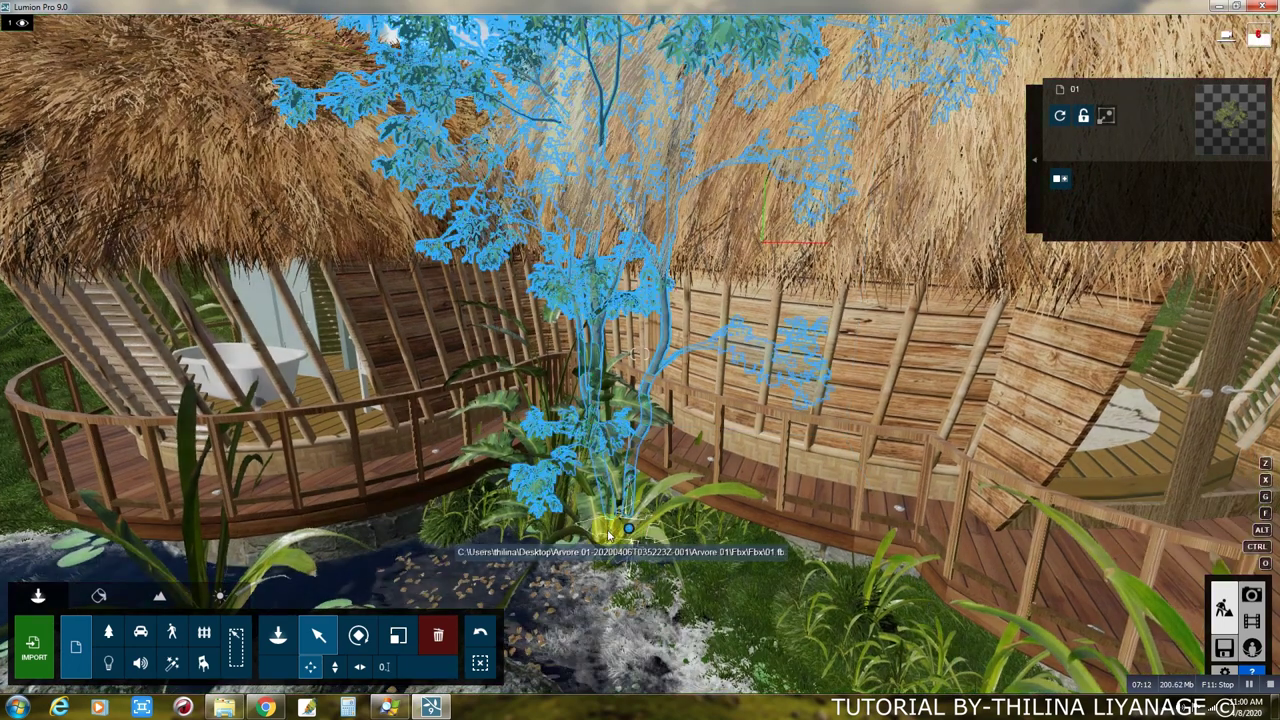
drag(608, 536, 590, 540)
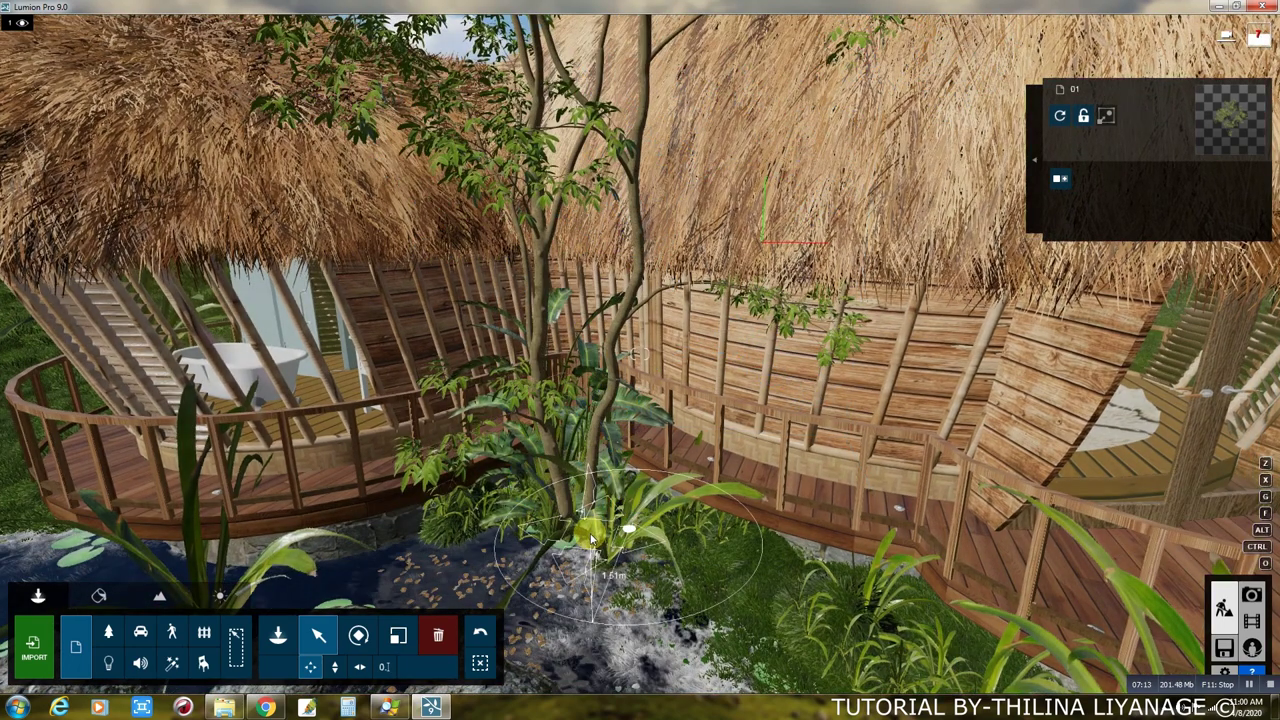
drag(591, 540, 630, 668)
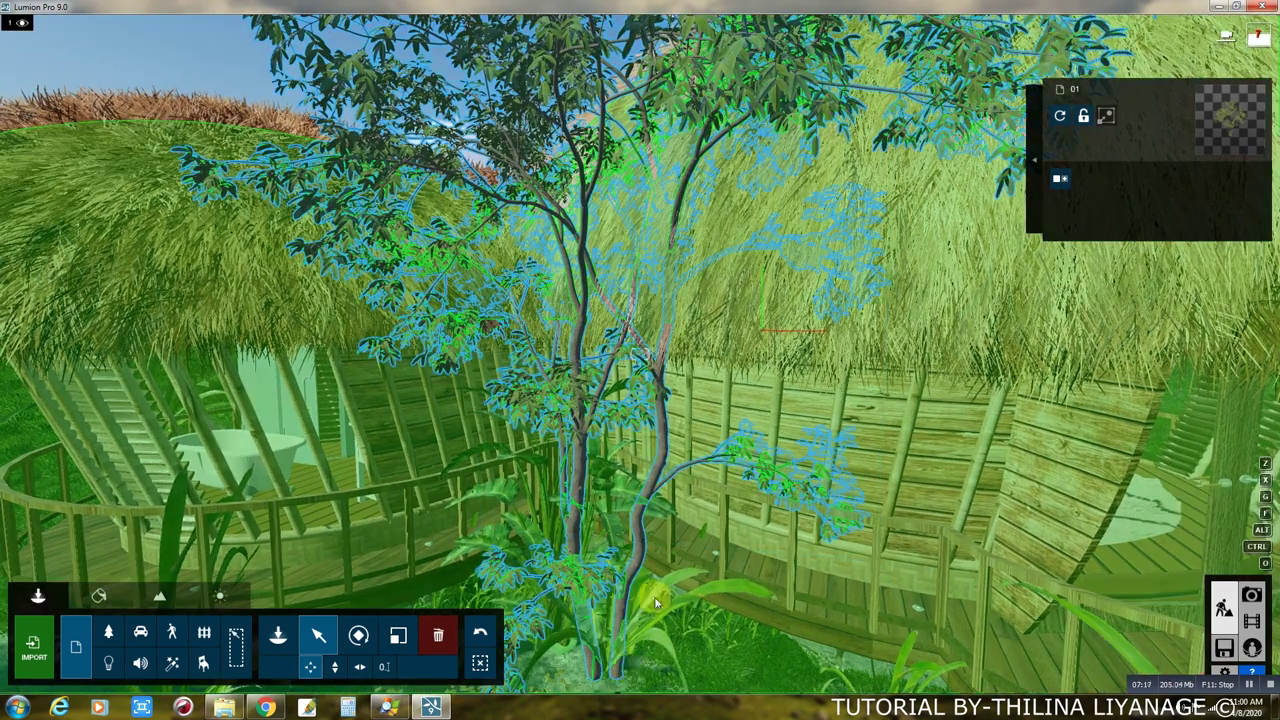
right_drag(630, 668, 343, 608)
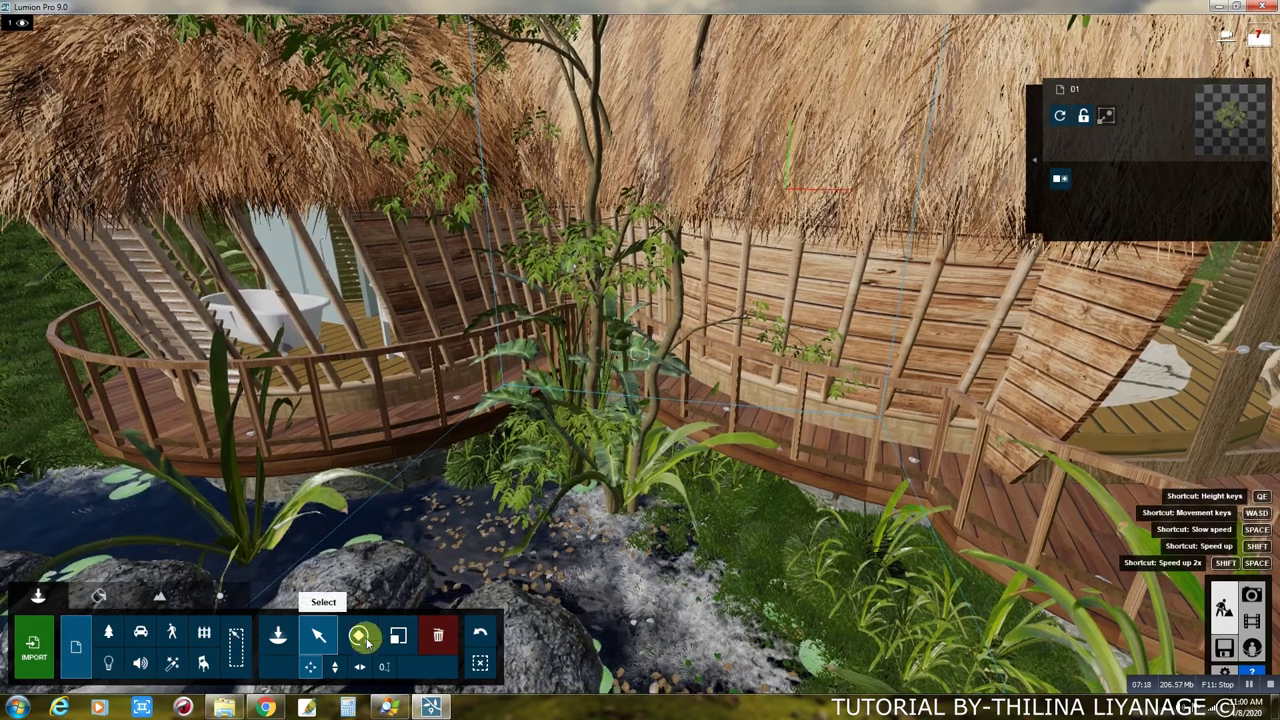
Rotate the tree to an orientation of about 62°.
click(360, 636)
drag(580, 651, 587, 655)
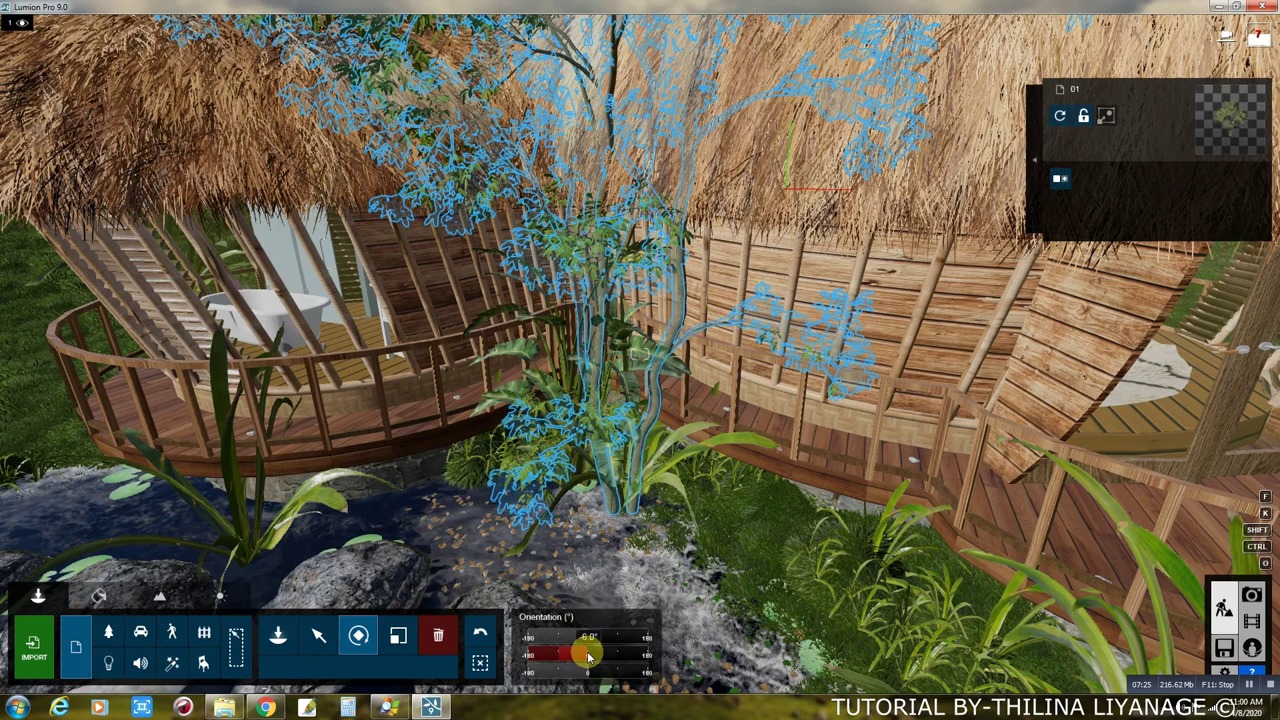
mouse_move(573, 637)
mouse_down()
mouse_move(557, 638)
mouse_move(617, 641)
mouse_up()
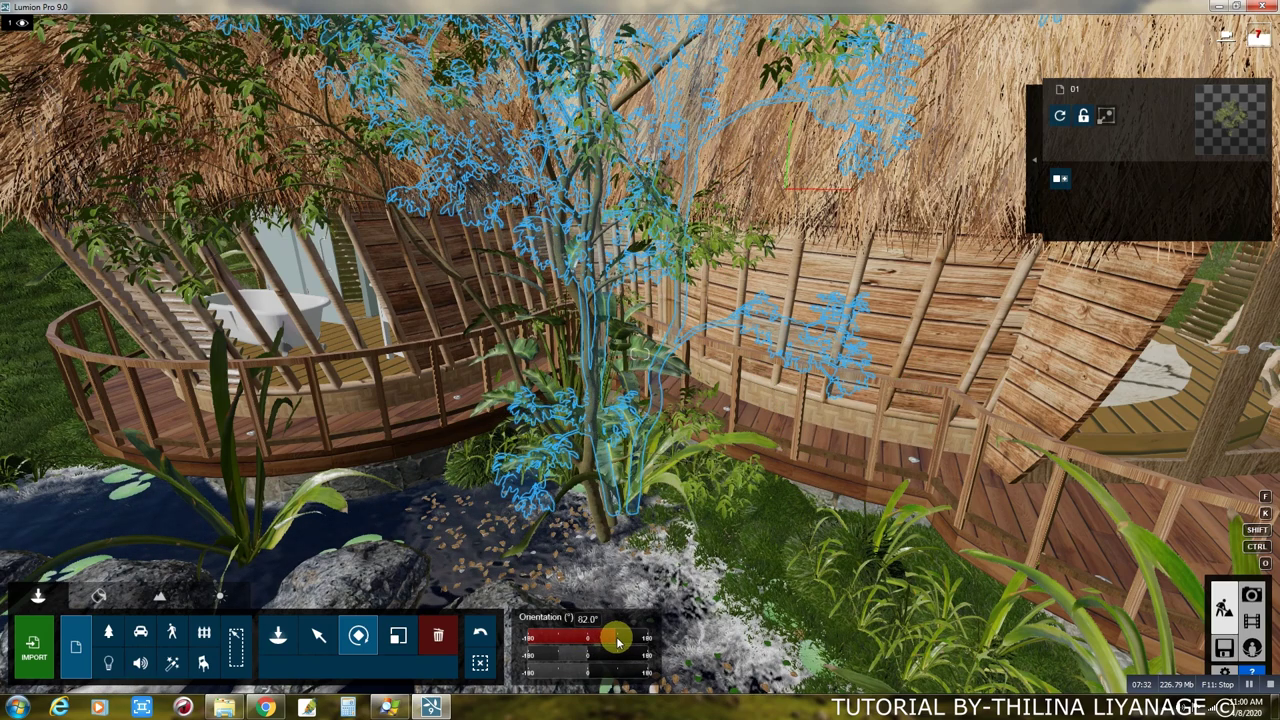
right_drag(660, 560, 698, 480)
scroll(698, 480, down, 5)
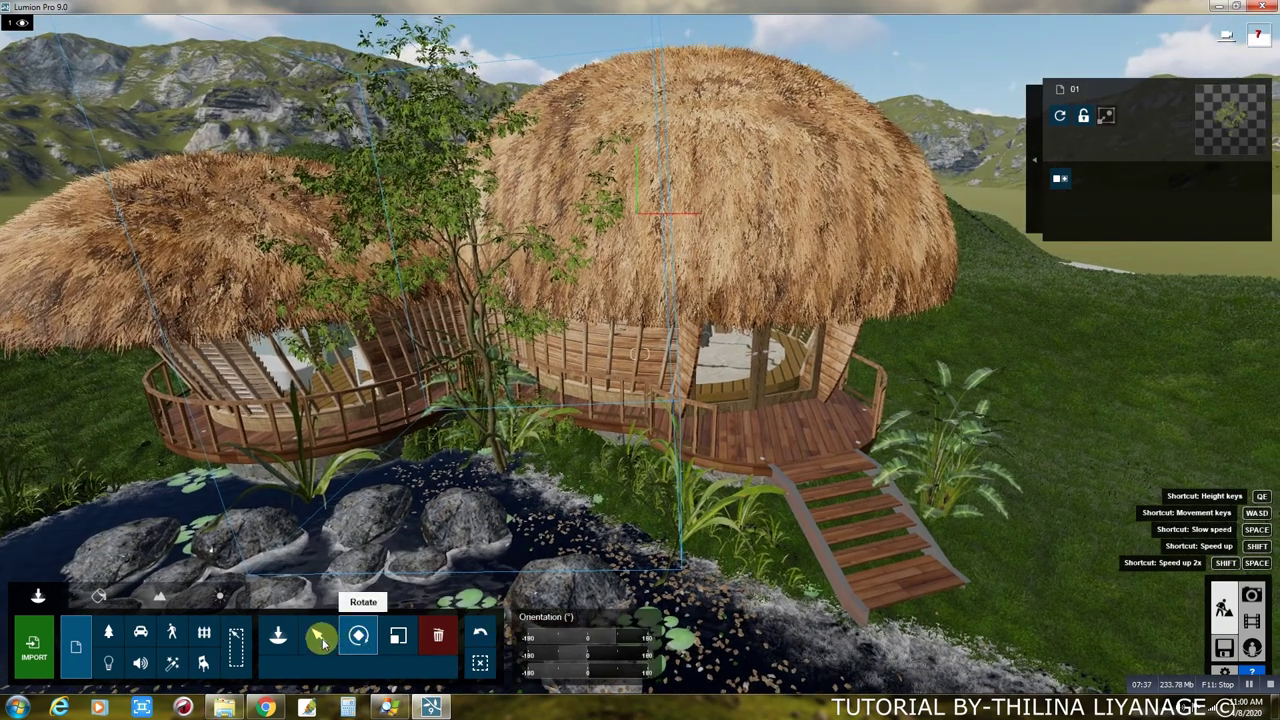
click(318, 635)
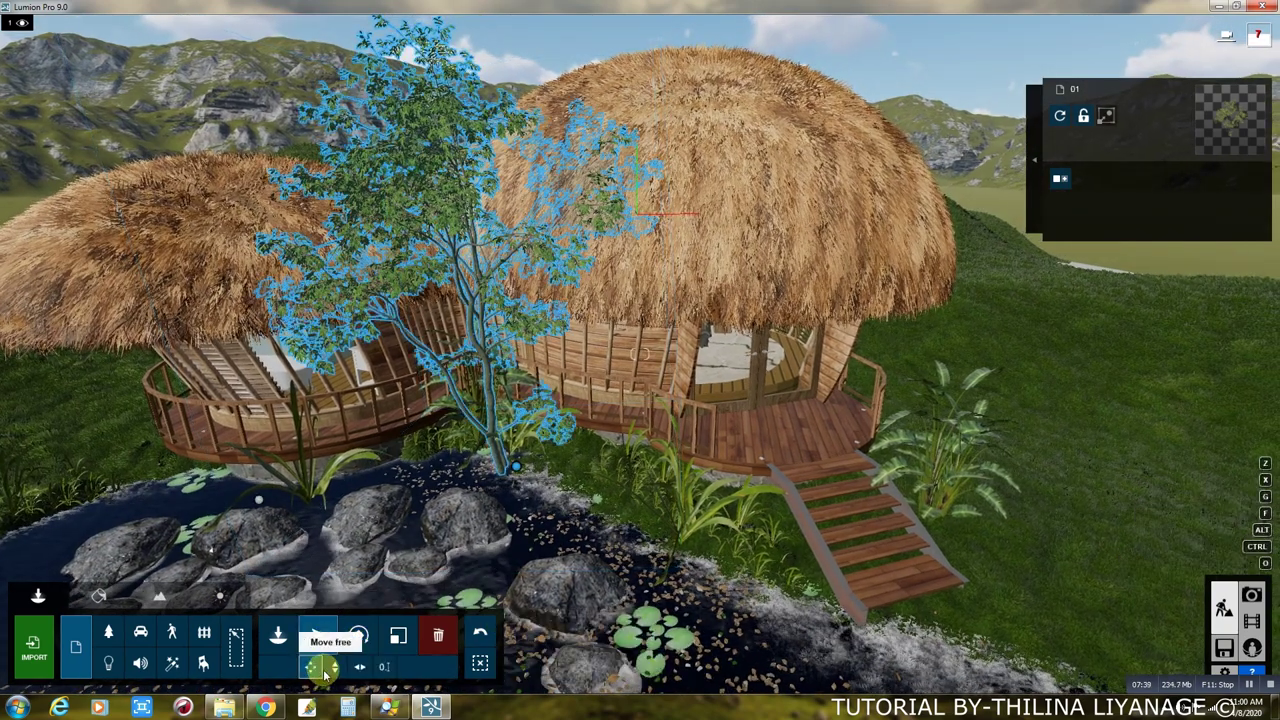
Alt-drag a copy of tree 01 to the right of the huts and nudge it into place.
click(323, 675)
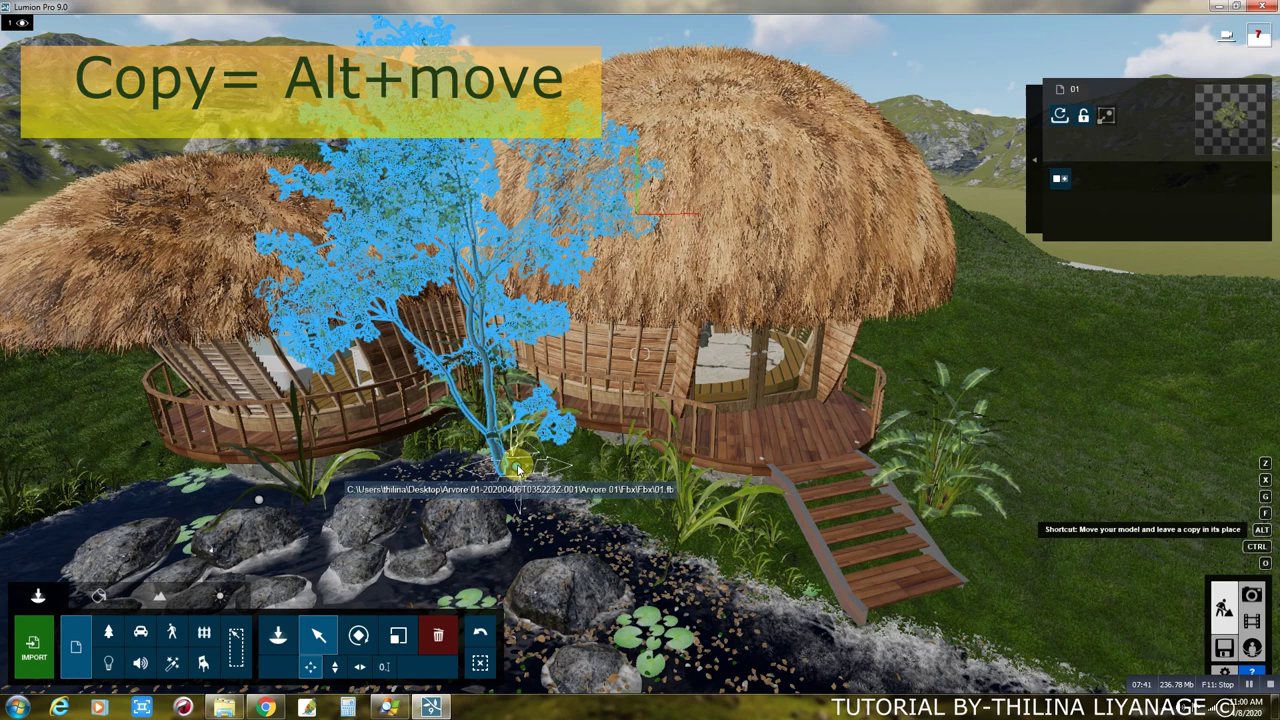
mouse_move(517, 468)
alt+mouse_down()
mouse_move(1055, 437)
mouse_move(1040, 497)
mouse_move(1055, 535)
alt+mouse_up()
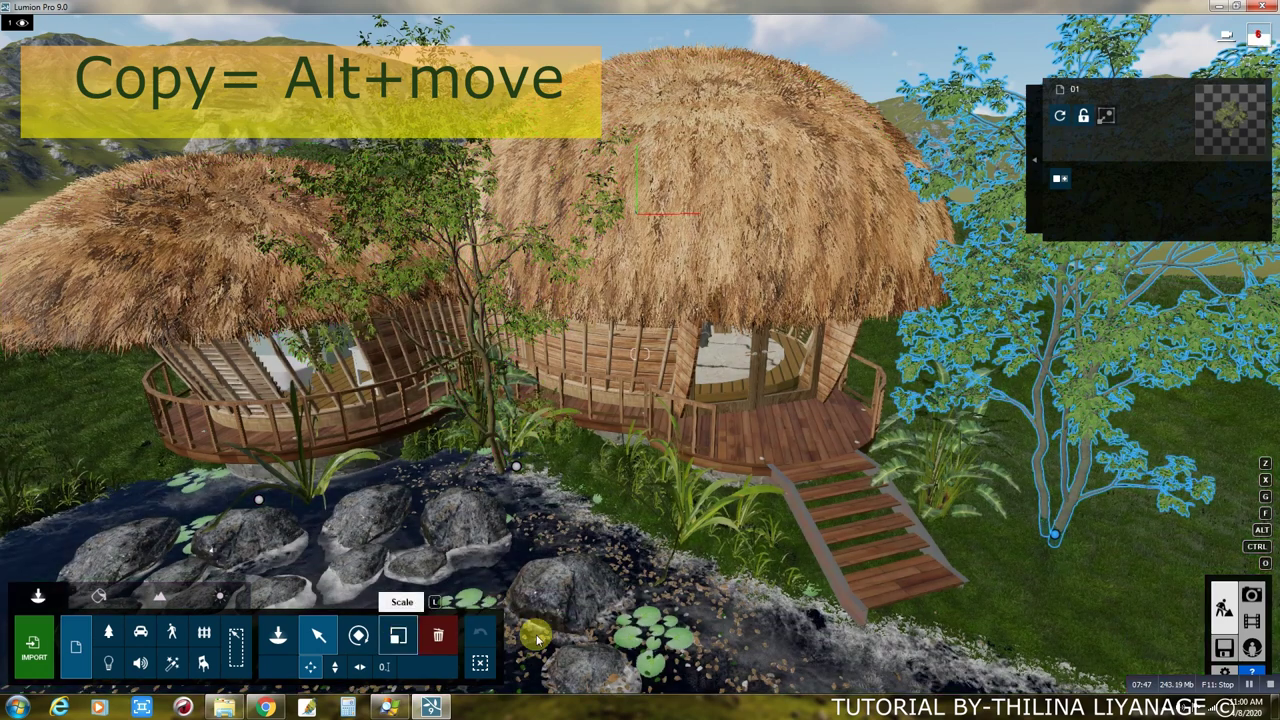
click(398, 635)
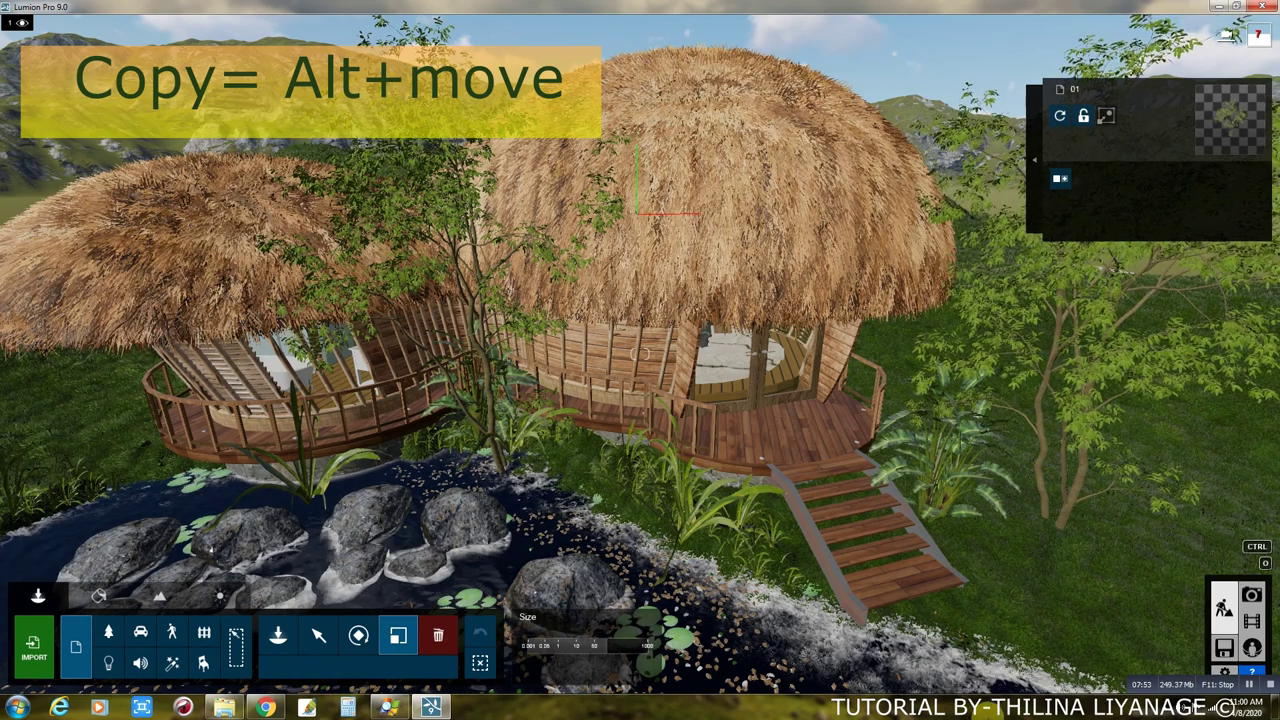
scroll(863, 445, down, 5)
scroll(950, 567, down, 3)
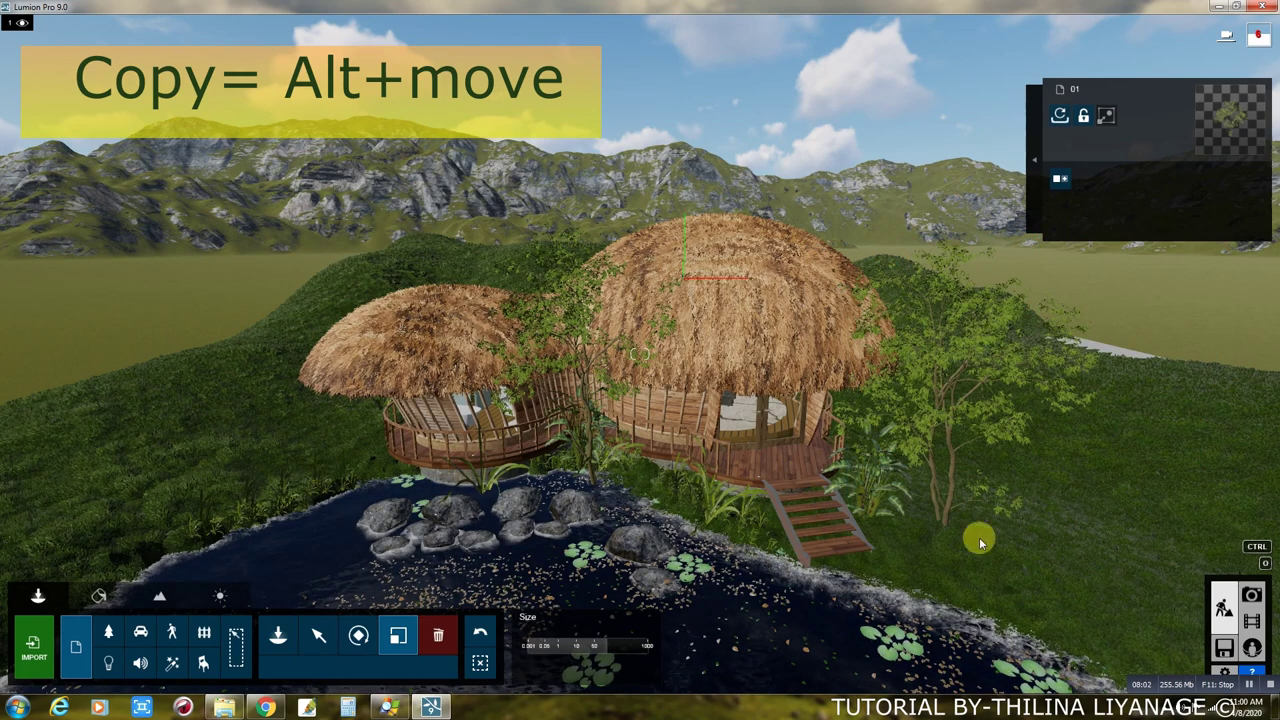
click(940, 527)
ctrl+drag(940, 527, 948, 535)
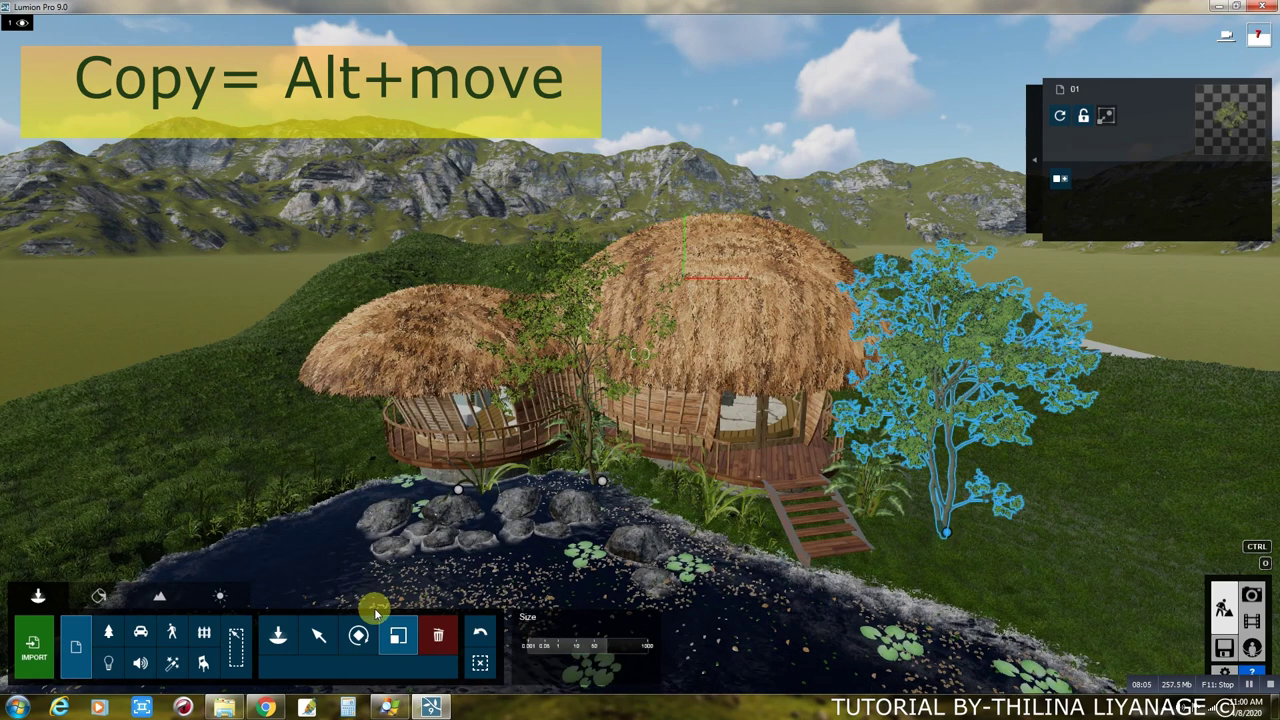
Alt-drag another copy of the tree toward the pond's left bank.
click(322, 635)
click(328, 636)
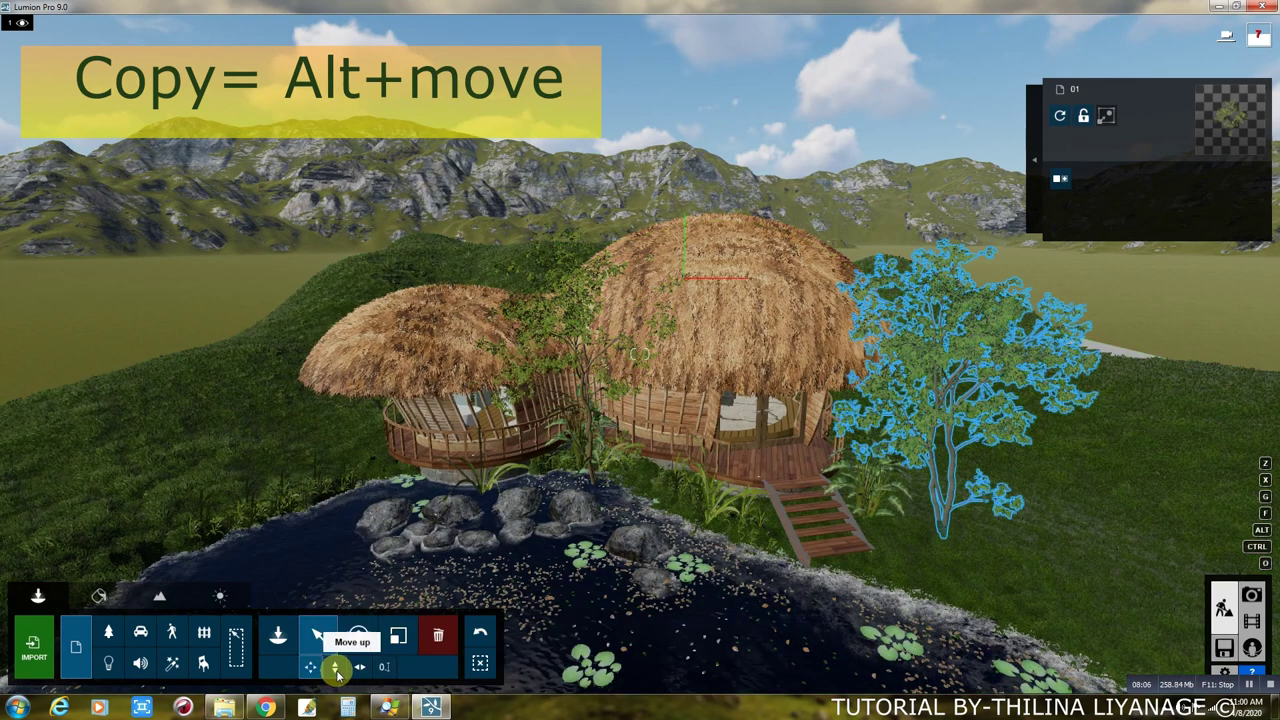
mouse_move(945, 537)
alt+mouse_down()
mouse_move(315, 477)
mouse_move(268, 498)
alt+mouse_up()
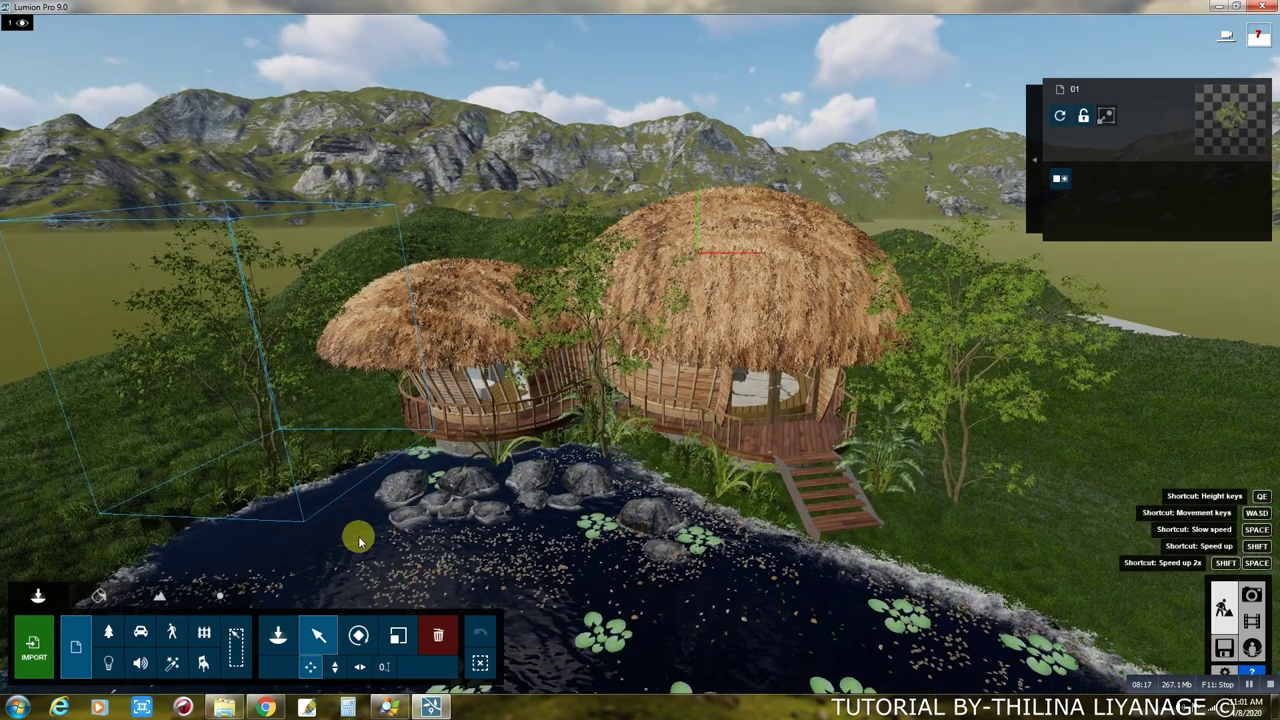
Place a Nature Library beech right of the huts, delete the large tree over the huts, and plant one on the left bank.
click(277, 633)
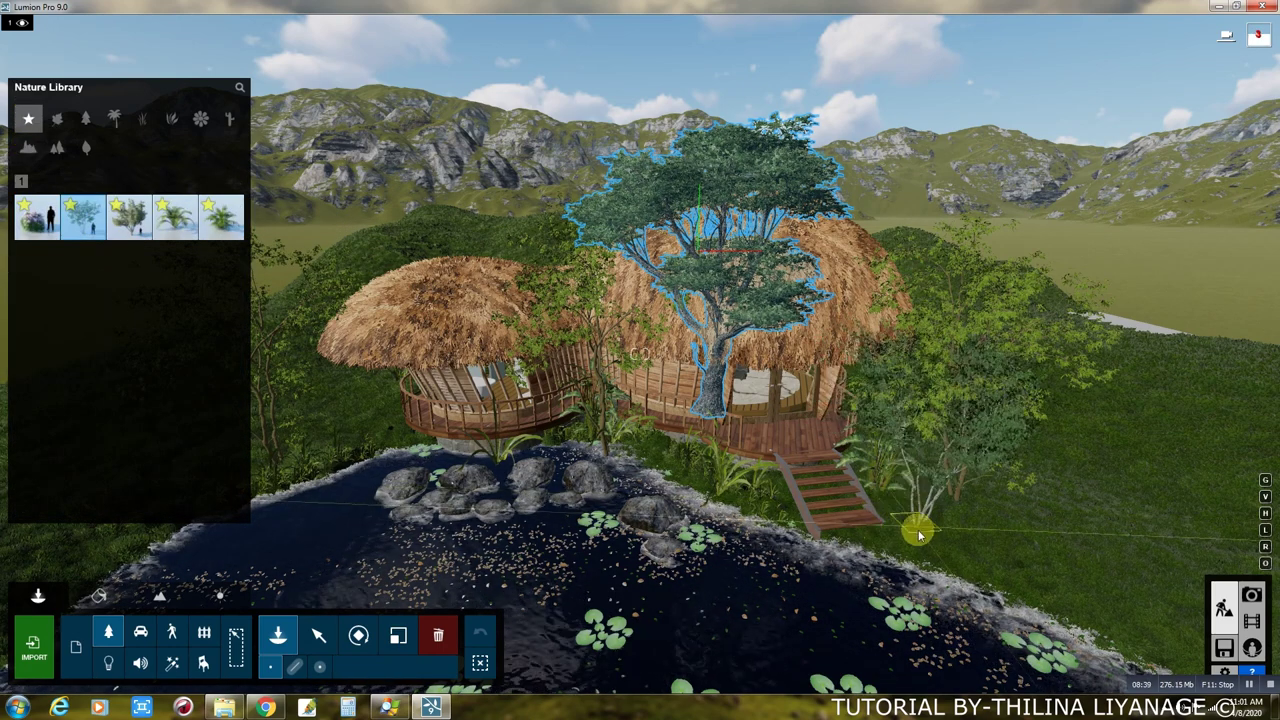
click(1058, 532)
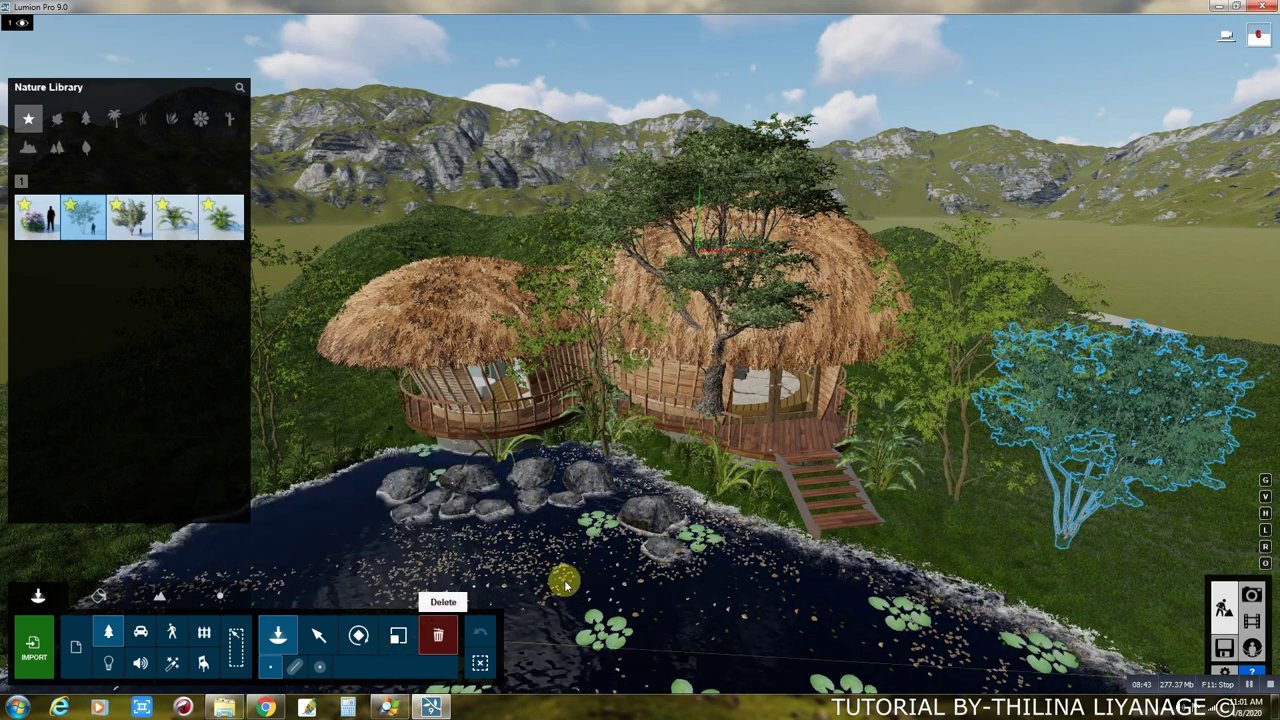
click(433, 641)
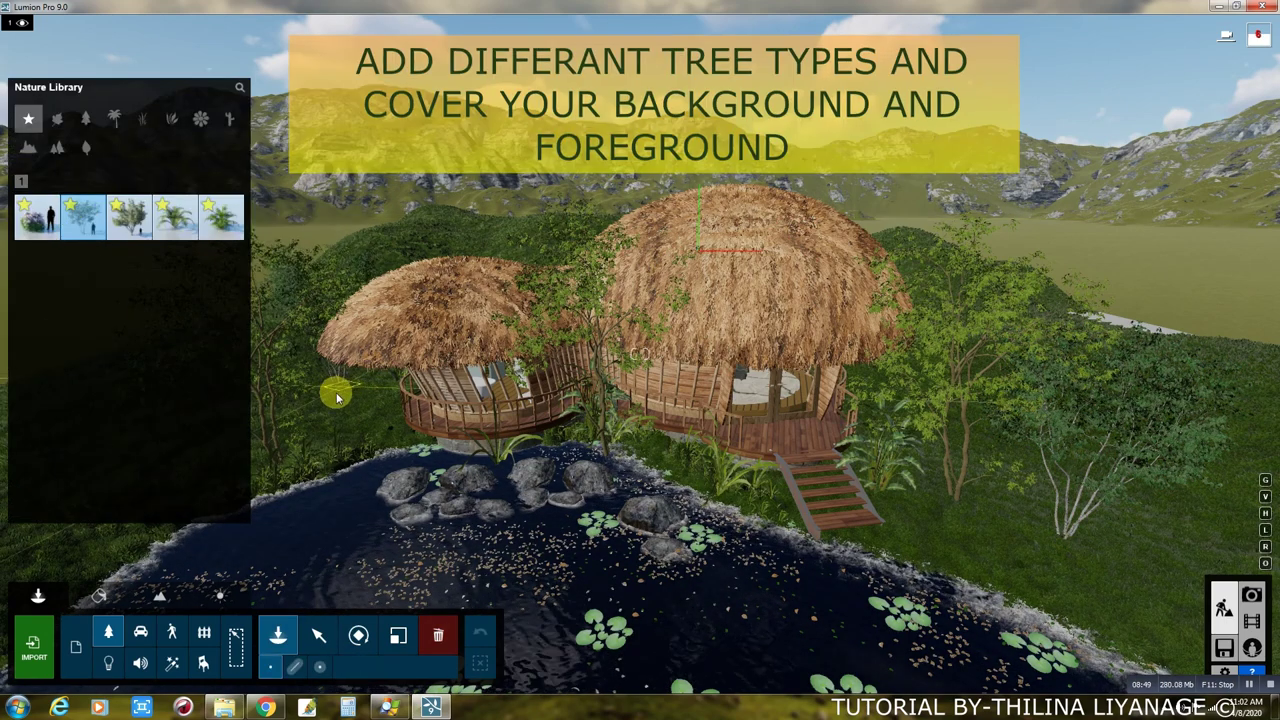
click(321, 443)
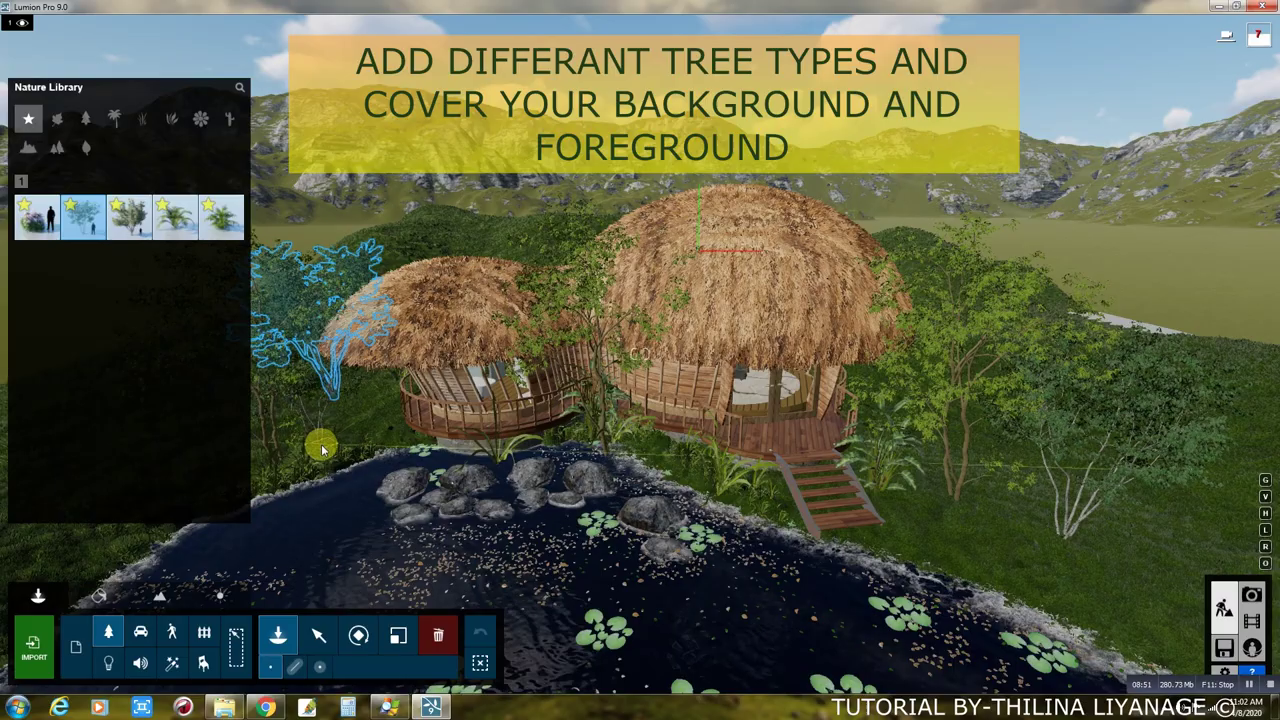
mouse_move(1037, 588)
right_down()
mouse_move(871, 448)
mouse_move(931, 577)
right_up()
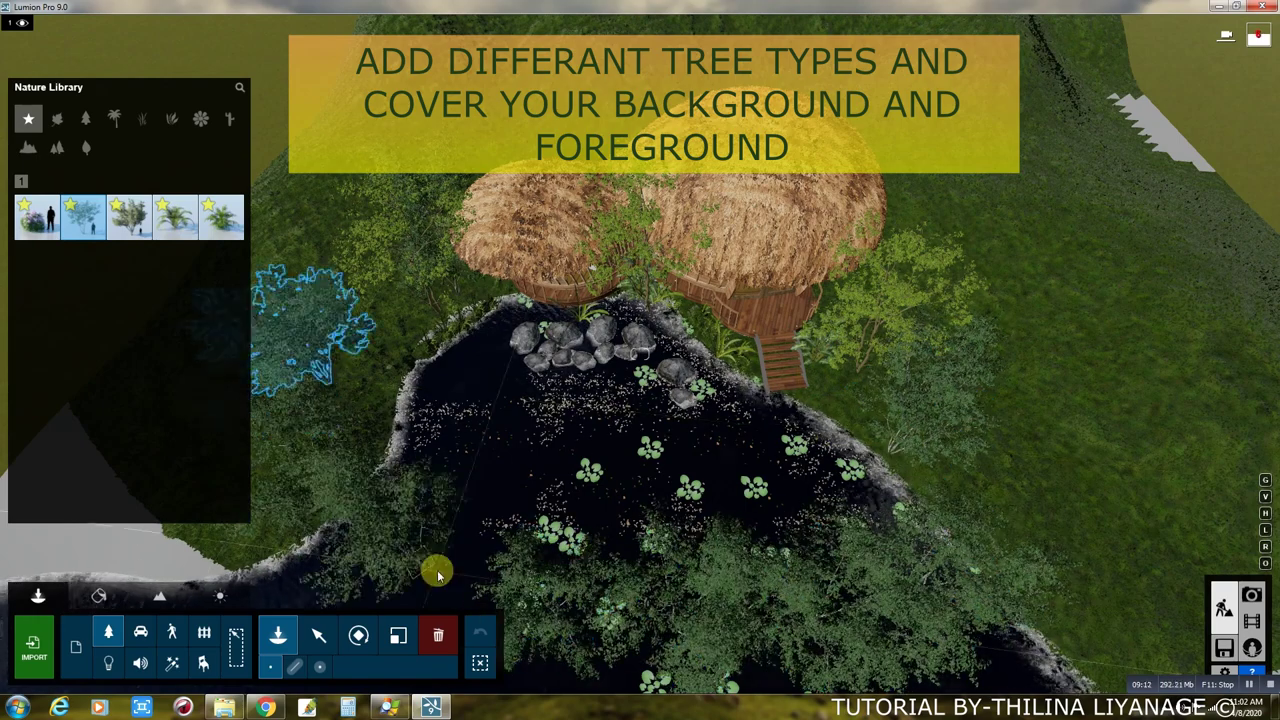
Plant a foreground tree, a small curly palm, and broadleaf trees along the hilltop ridge.
click(662, 478)
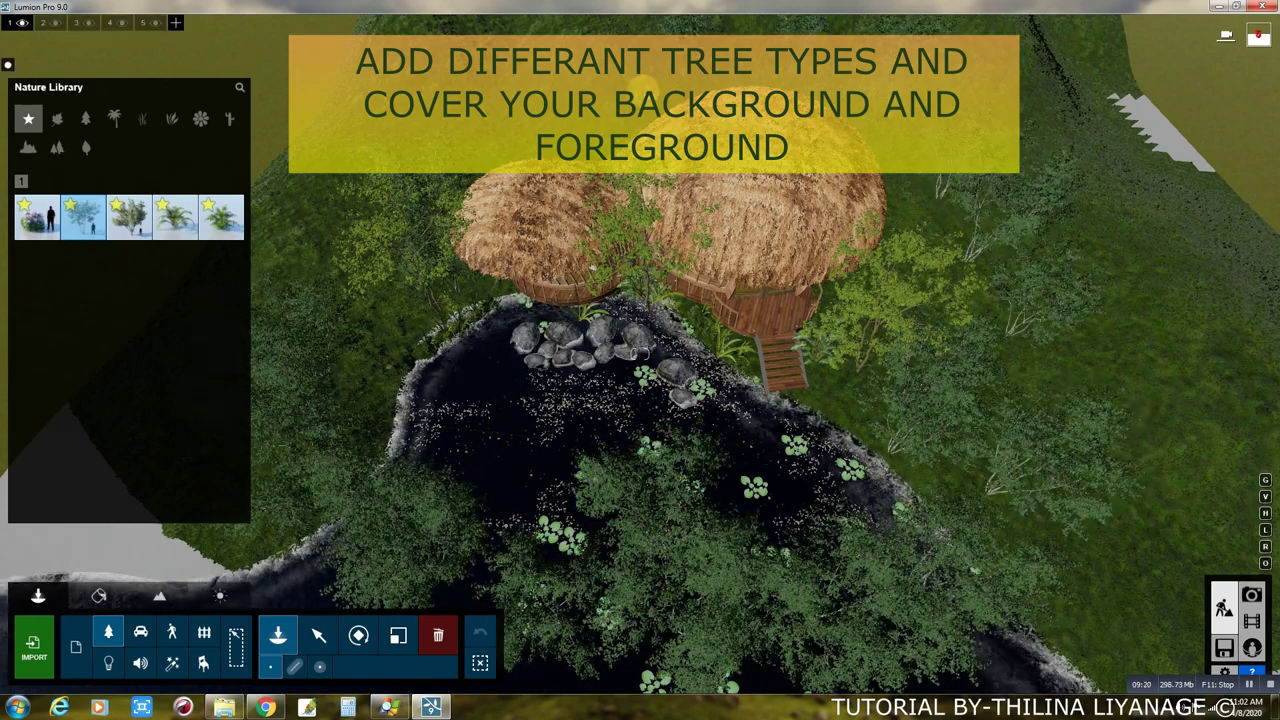
click(175, 217)
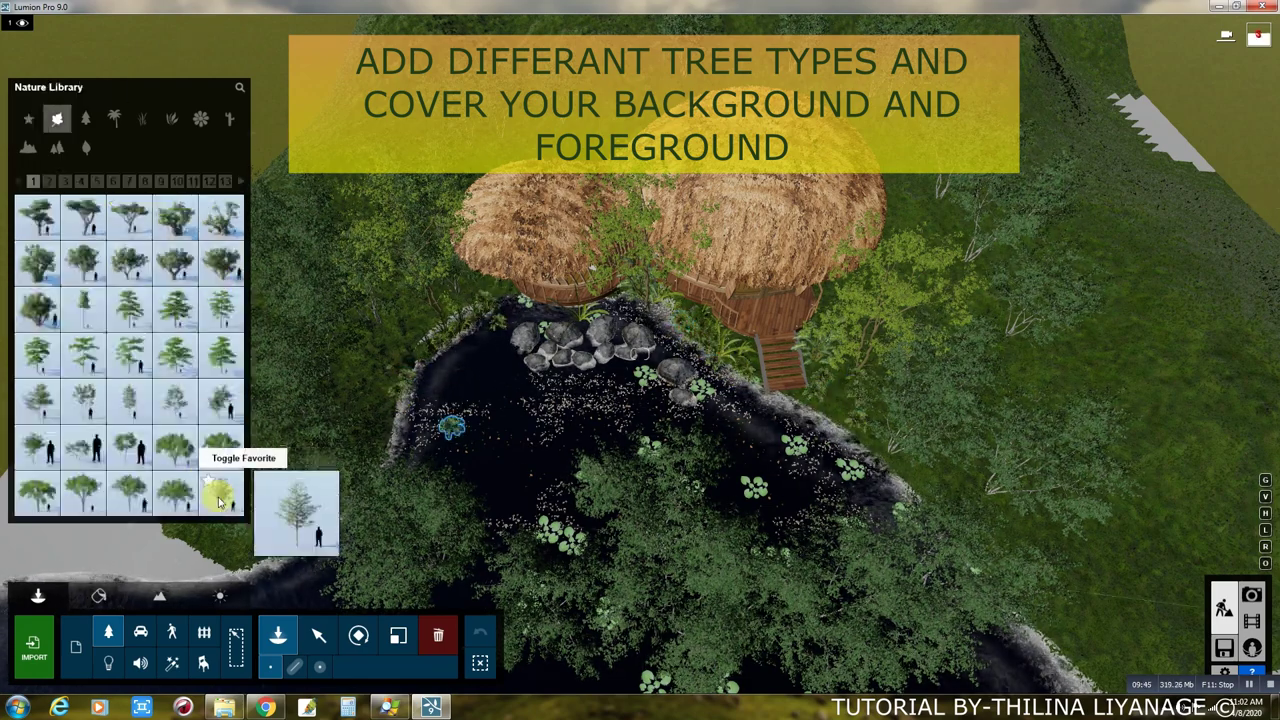
click(220, 493)
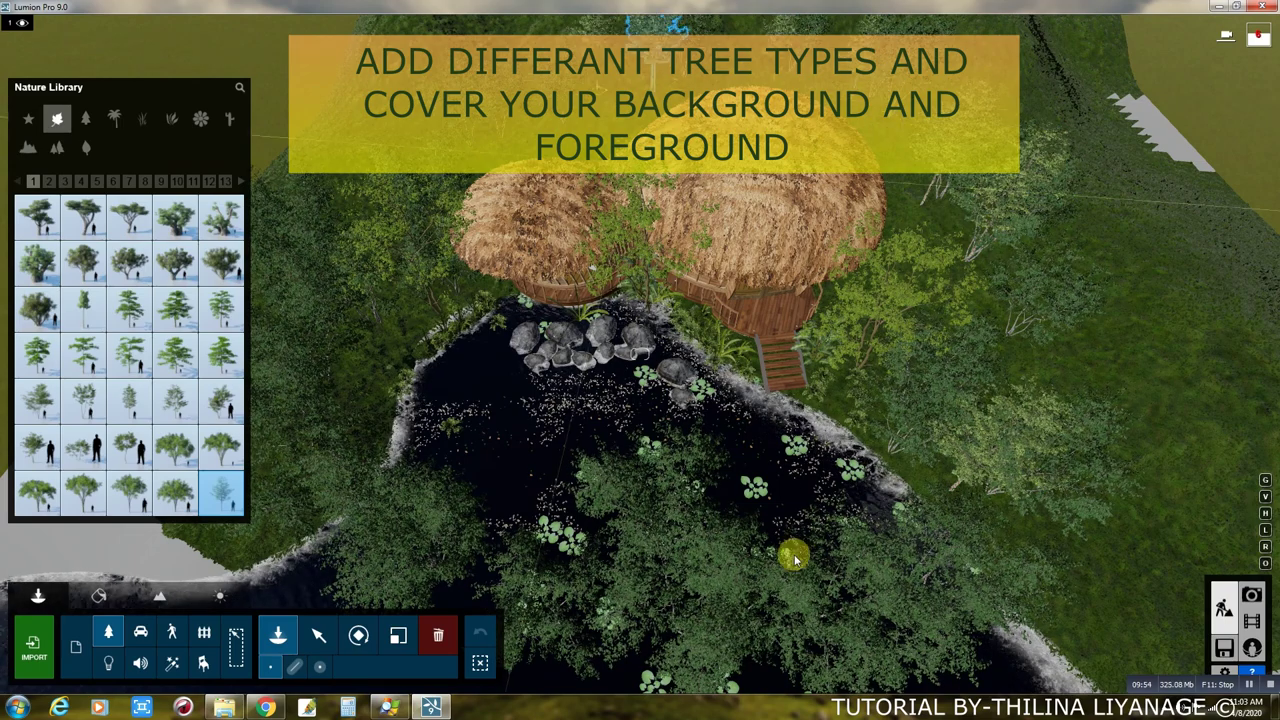
scroll(790, 545, down, 5)
click(37, 400)
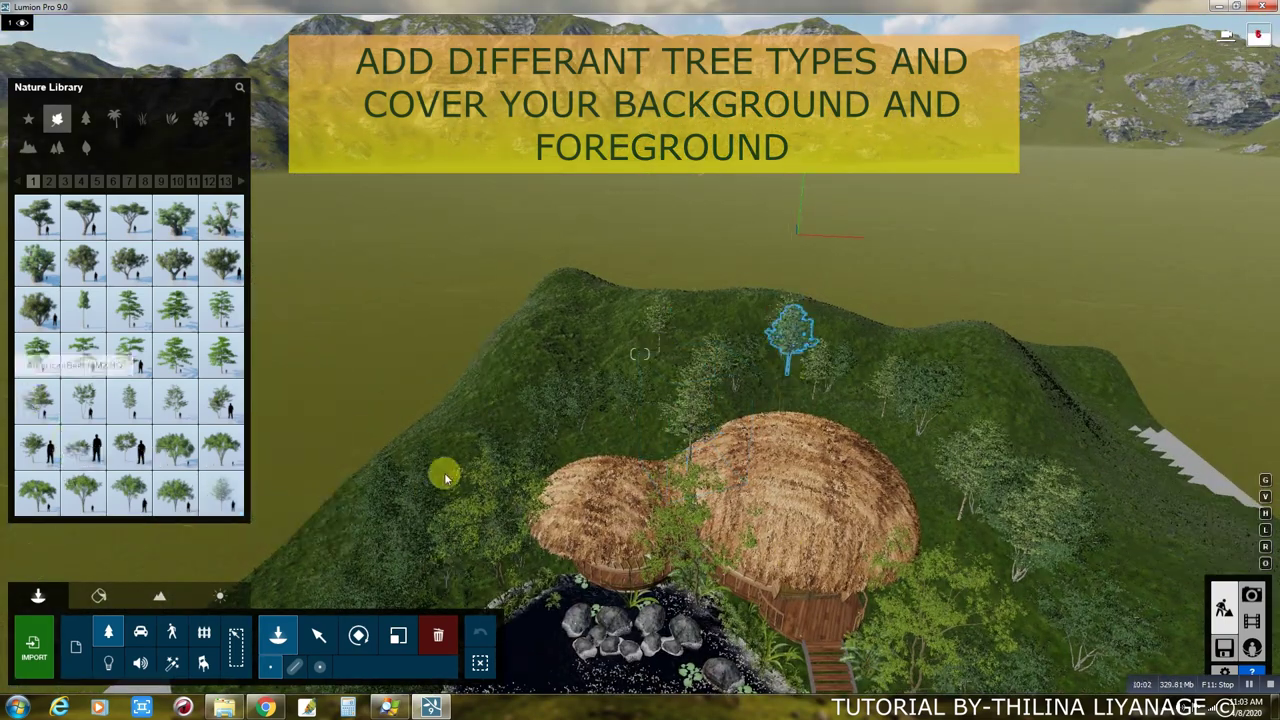
ctrl+click(650, 290)
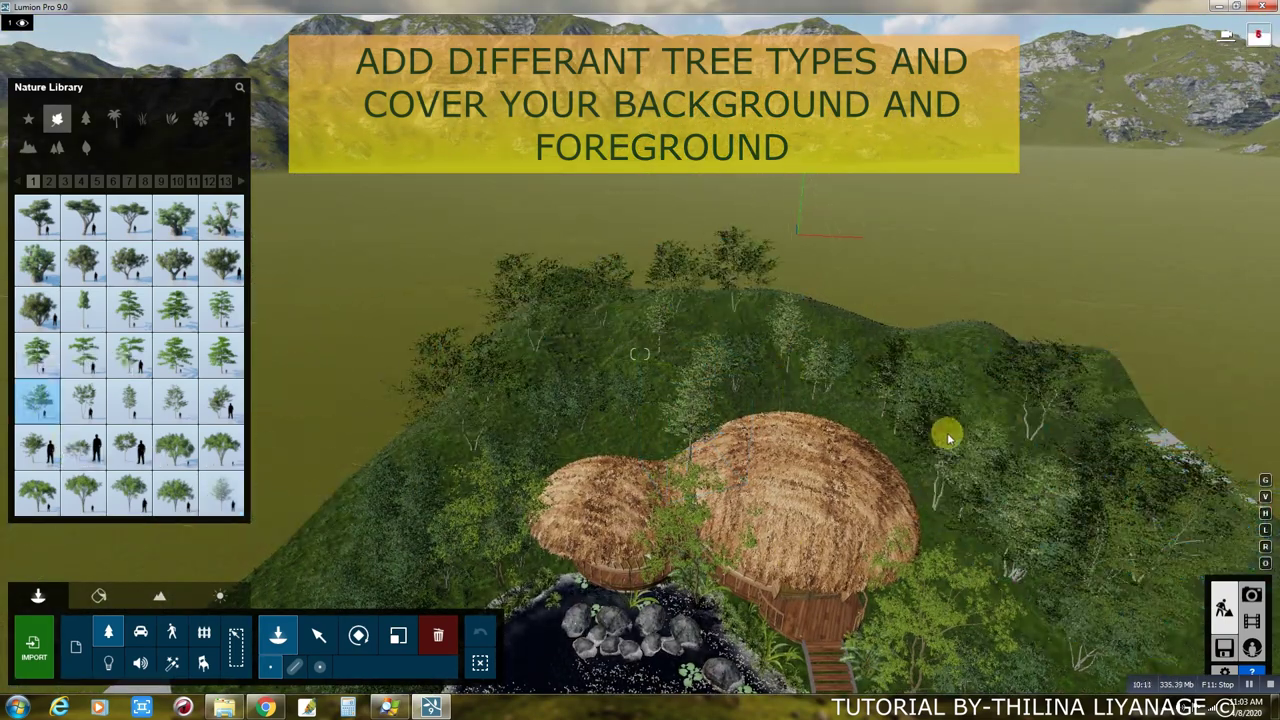
Plant large broadleaf trees across the hilltop, its right side, and the foreground by the water.
click(225, 181)
click(790, 393)
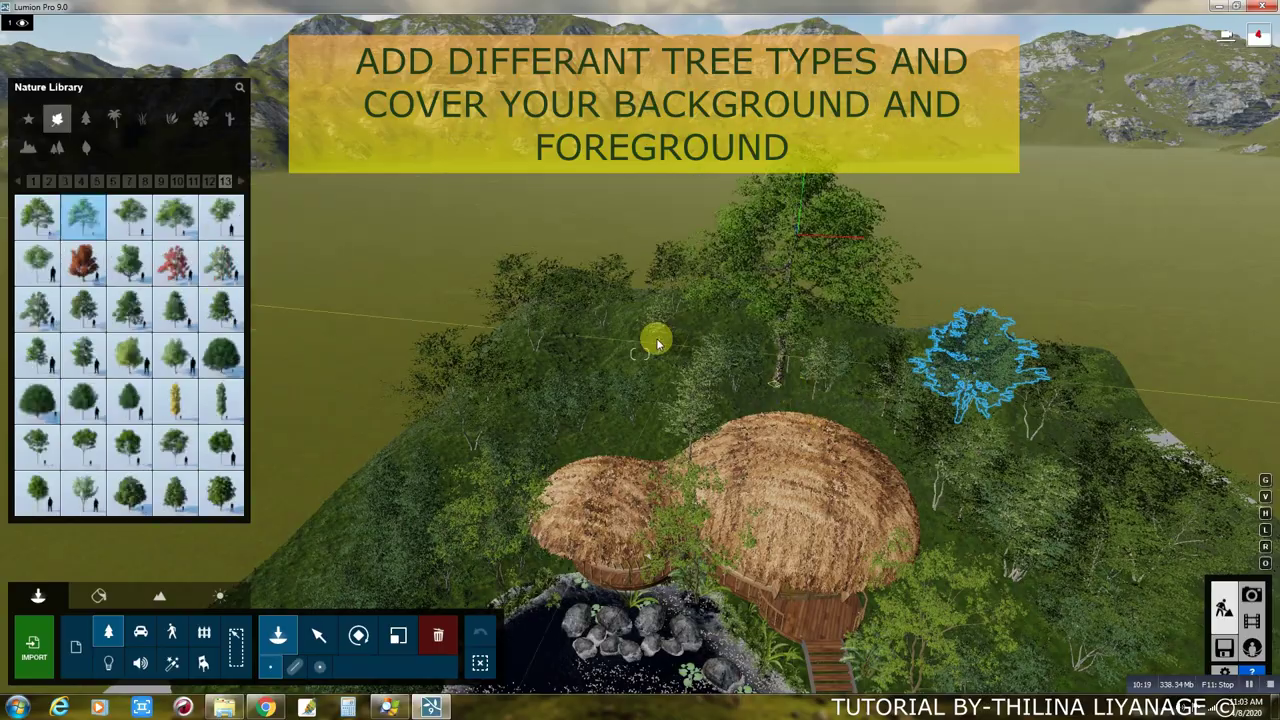
click(1014, 423)
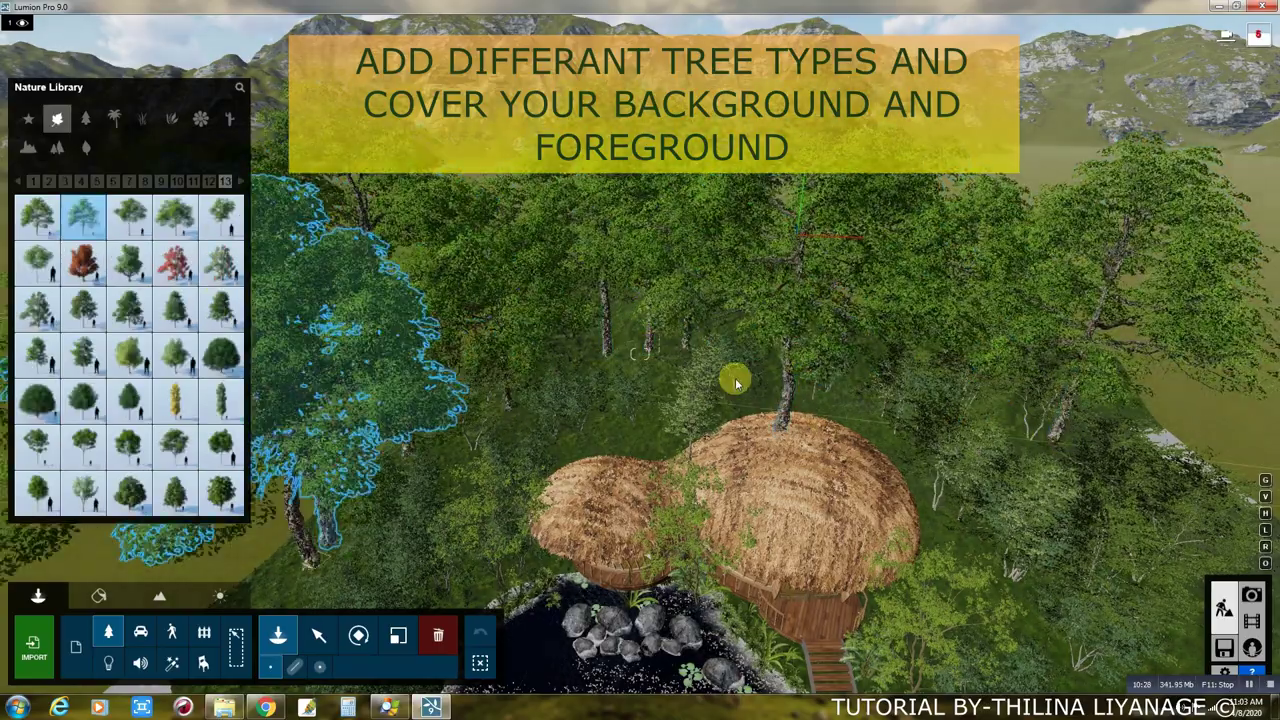
scroll(735, 378, down, 5)
click(336, 645)
click(278, 635)
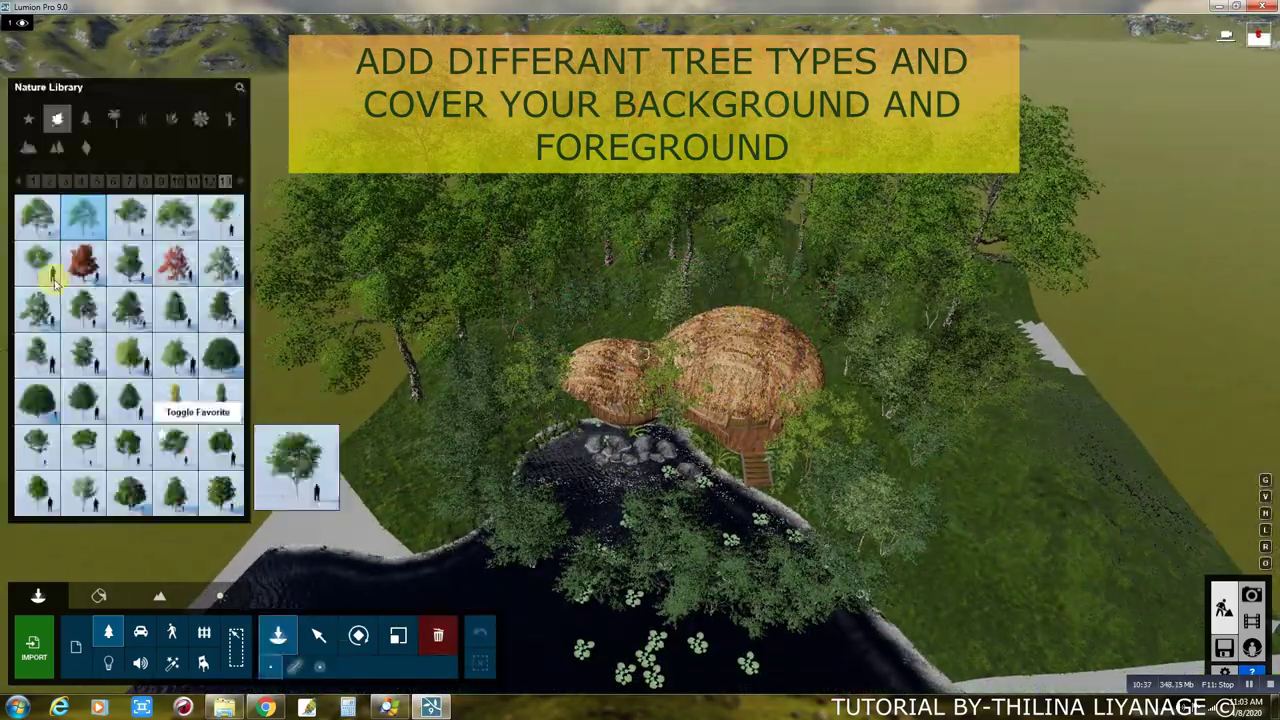
right_drag(929, 651, 1095, 457)
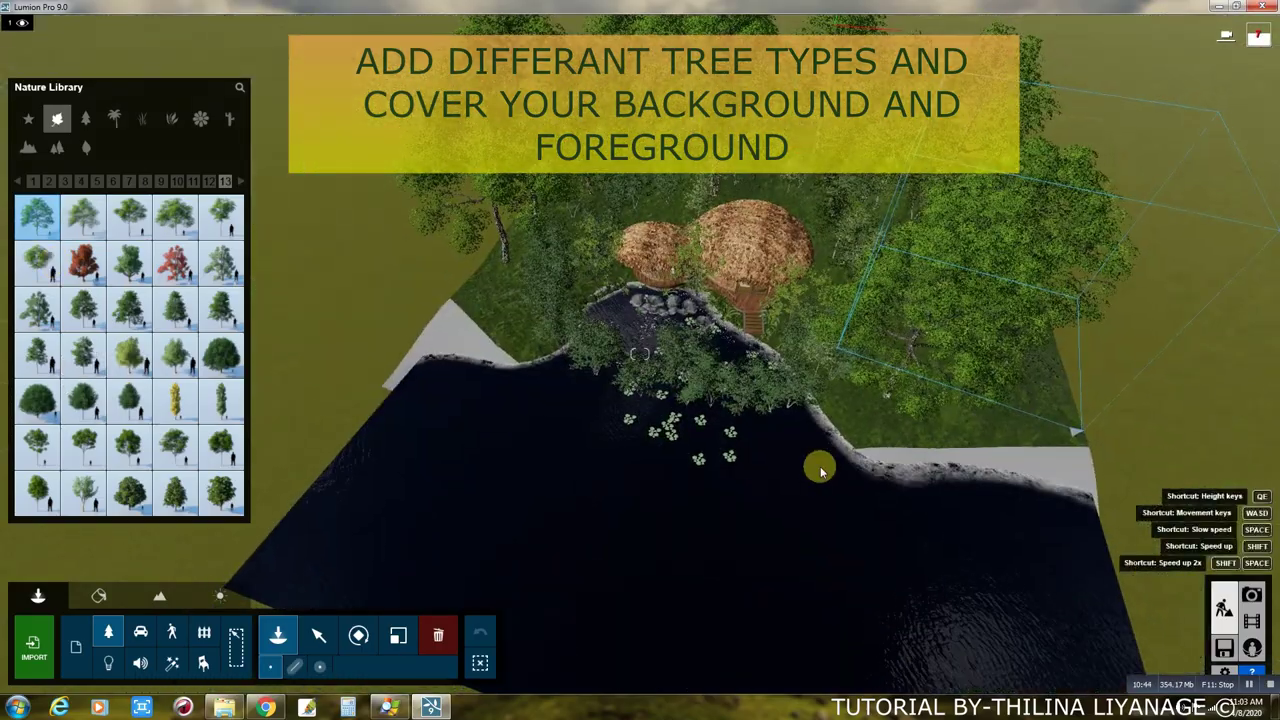
click(817, 466)
click(734, 503)
click(669, 494)
Plant conifer stands along the right edge and left side of the scene.
click(57, 147)
click(221, 447)
click(1130, 287)
click(1130, 287)
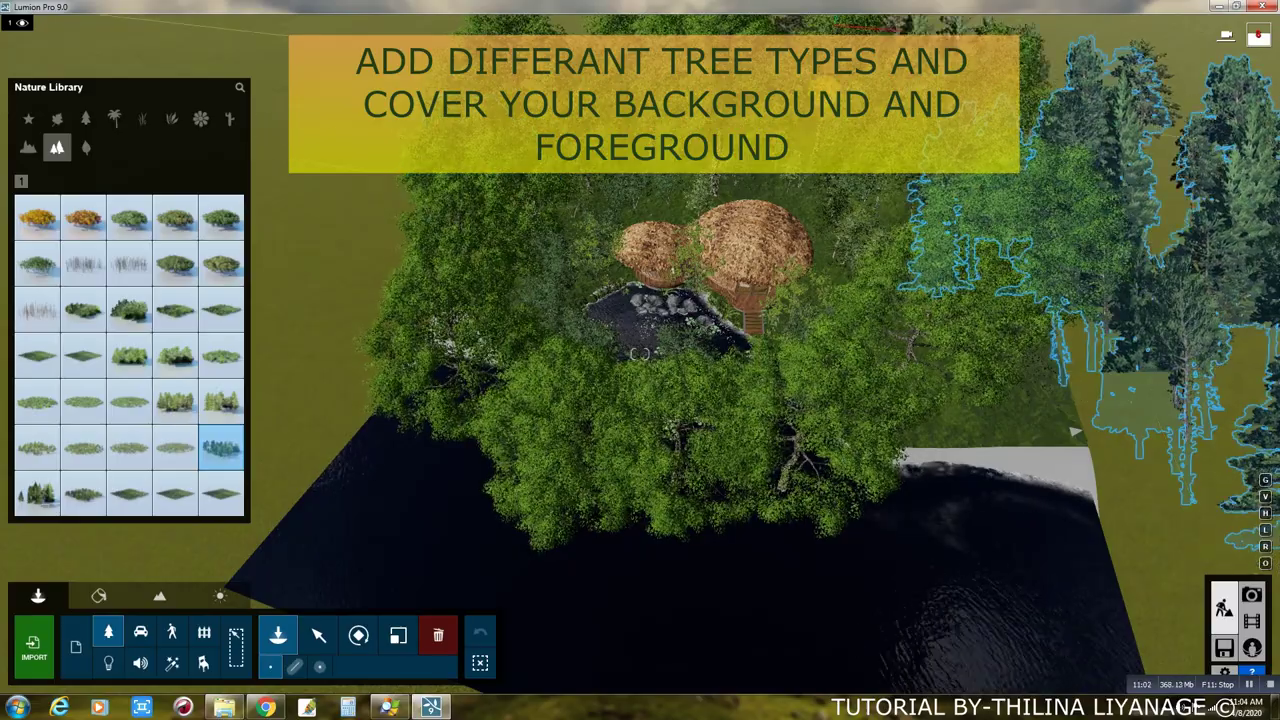
click(337, 194)
click(270, 410)
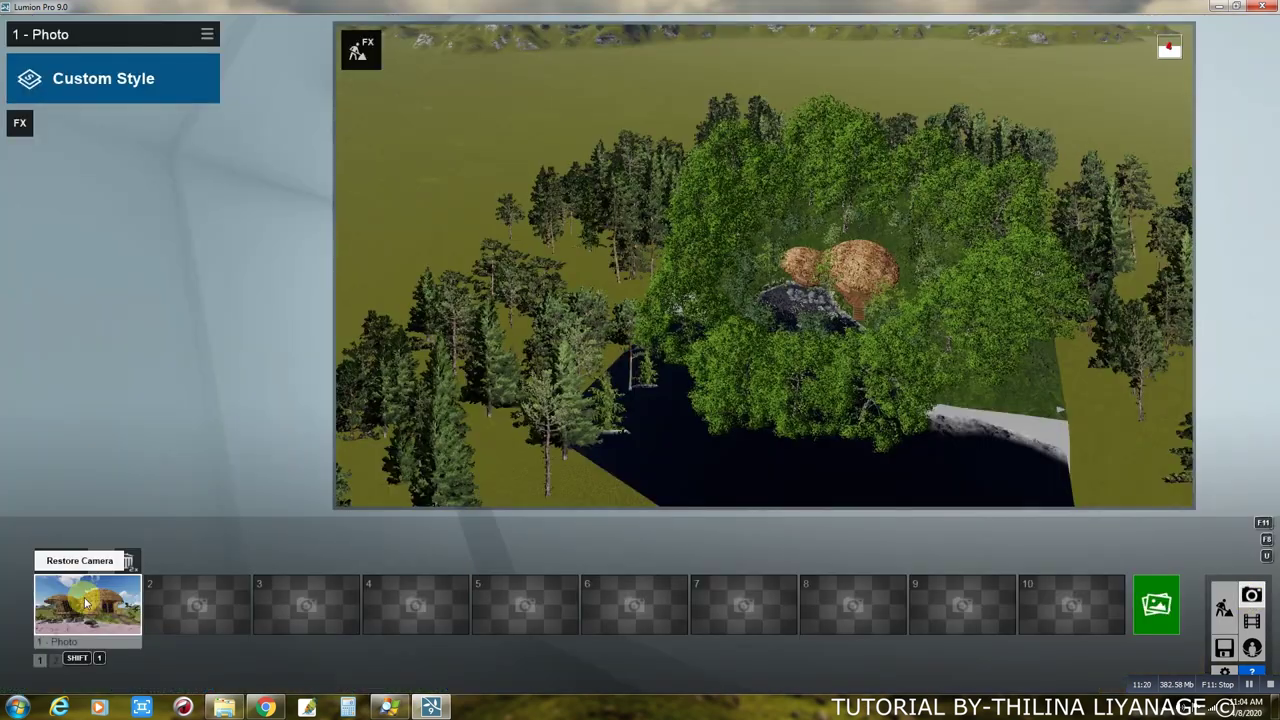
Restore the saved hut camera from photo slot 1 and return to Build mode.
click(87, 602)
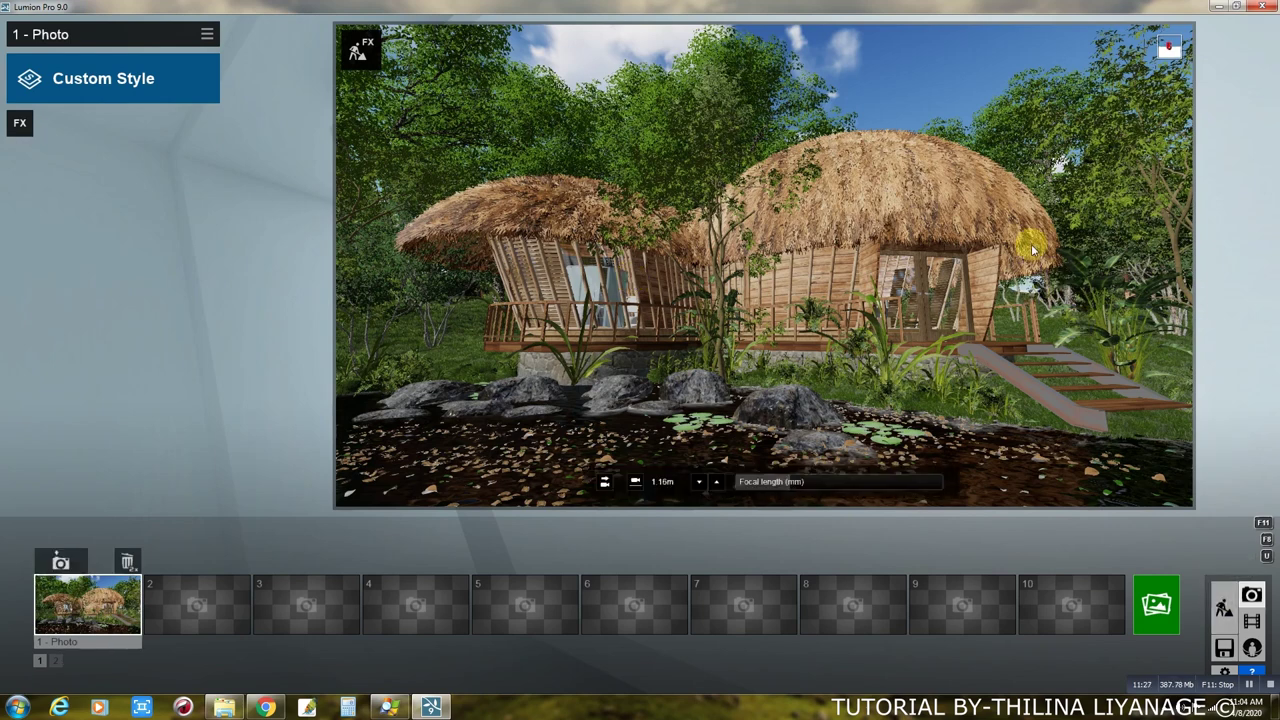
click(1224, 603)
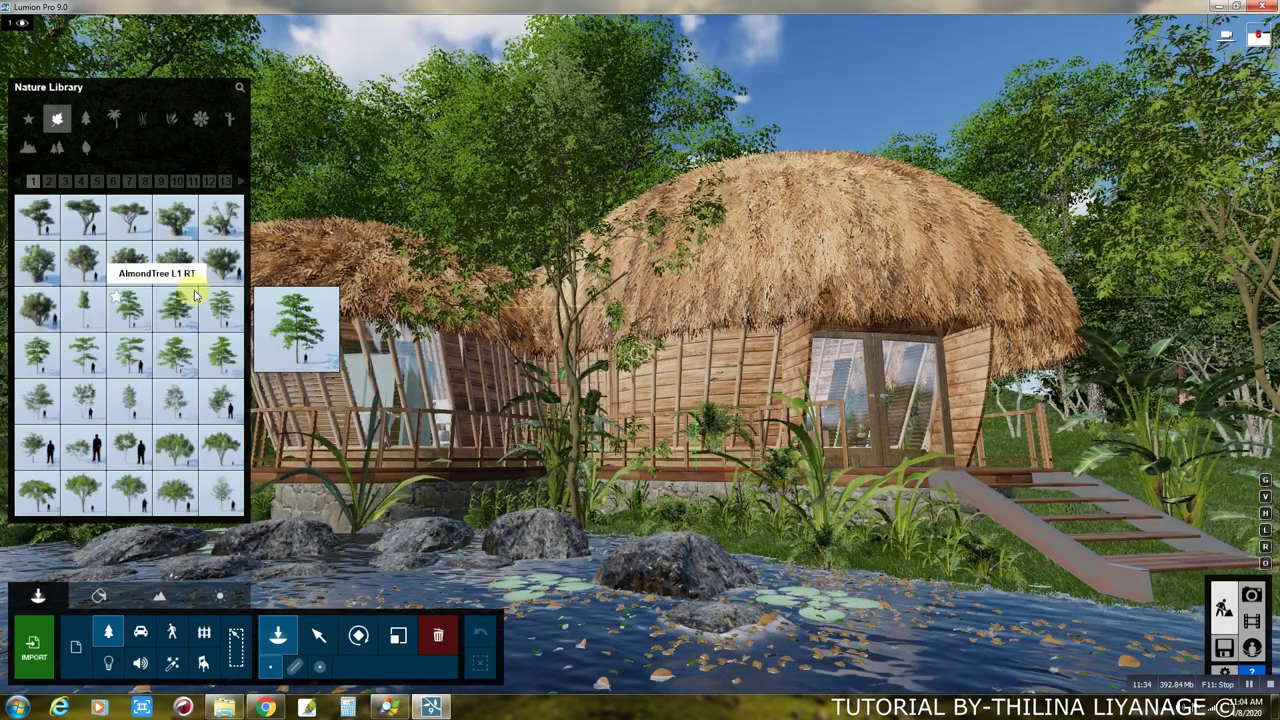
Place an AfricanOlive RT Shrub beside the right-hand hut near the stairs, keeping it at ground level.
click(1035, 405)
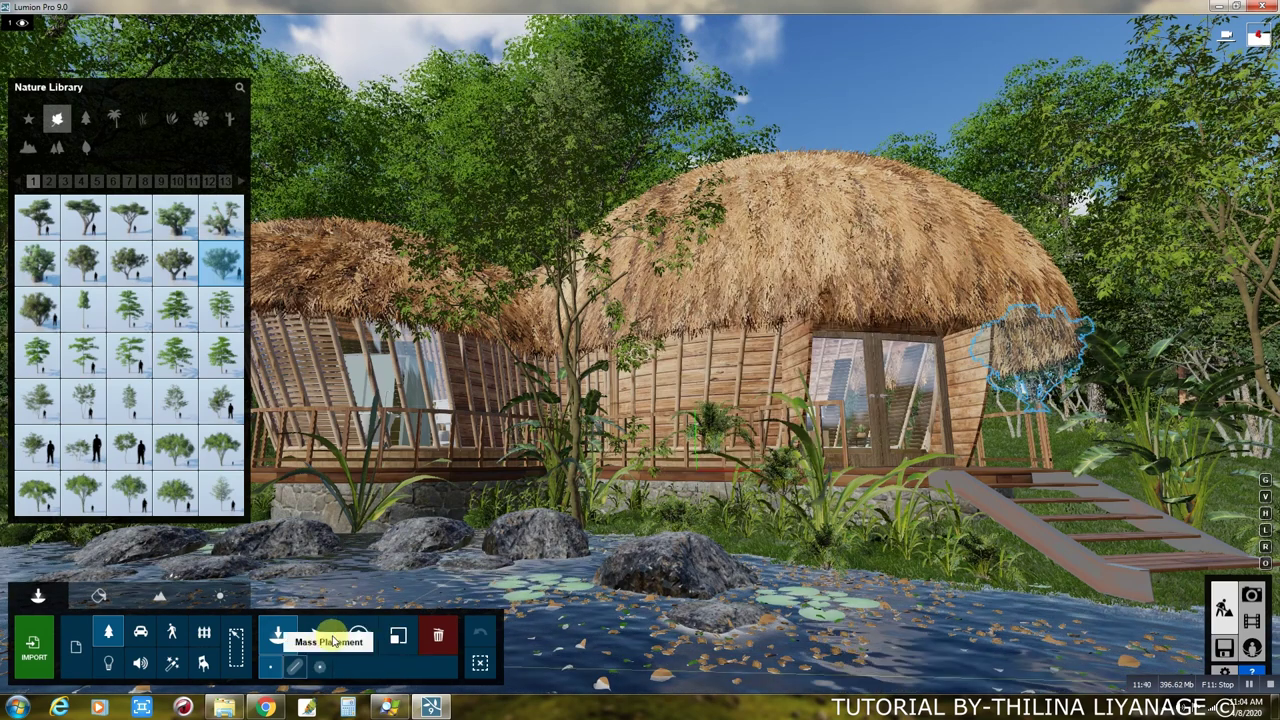
click(335, 668)
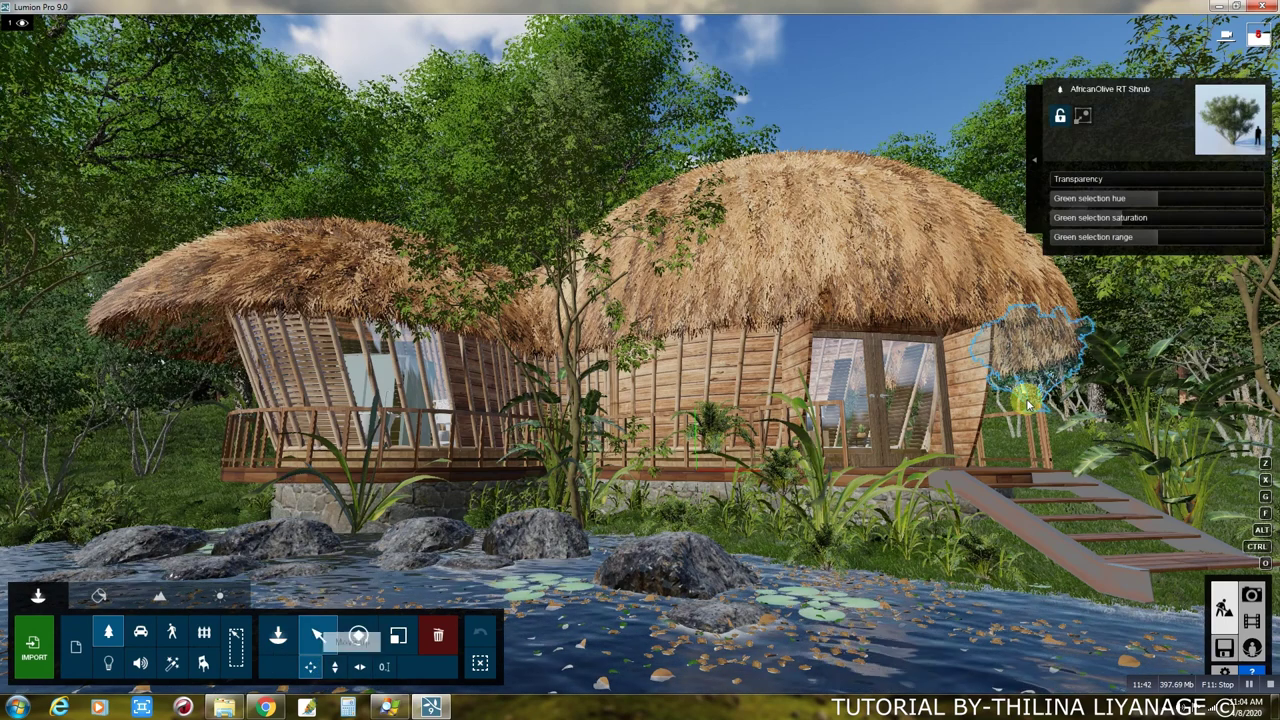
drag(1040, 466, 1049, 591)
drag(1116, 320, 1045, 395)
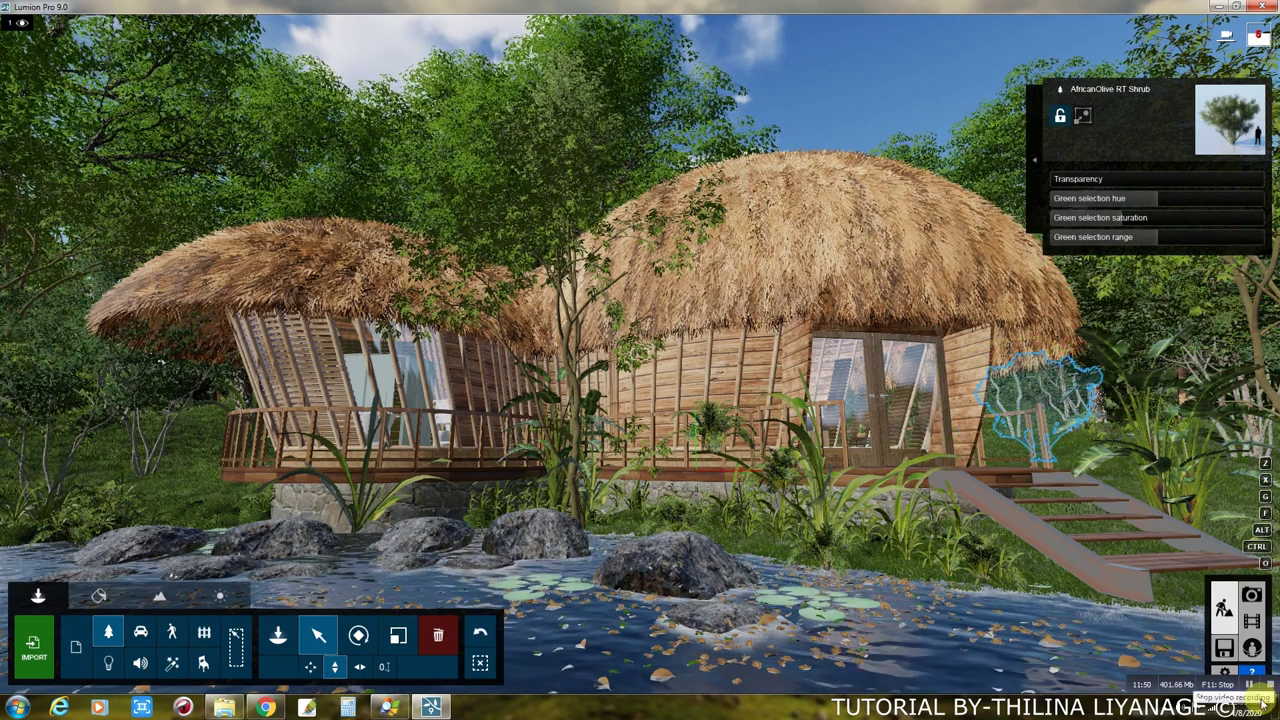
click(893, 576)
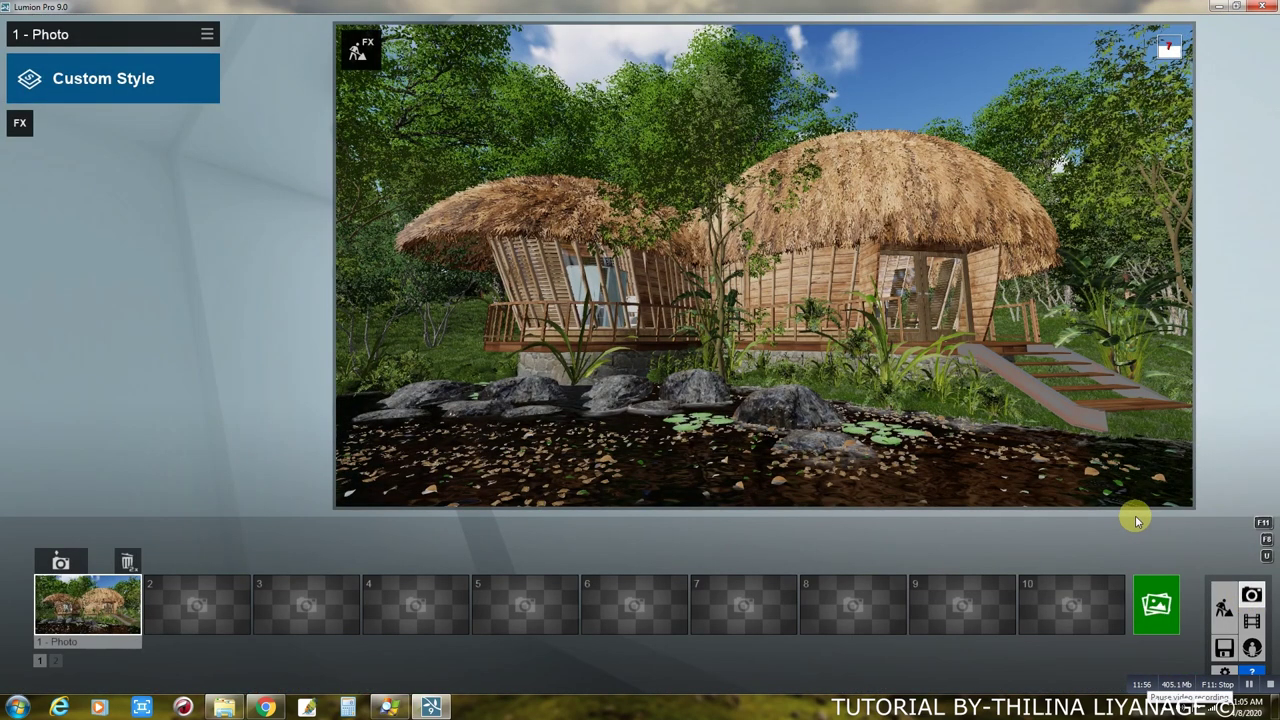
Fly the camera from Build mode through the central hut's glass doors into the bedroom.
click(1224, 609)
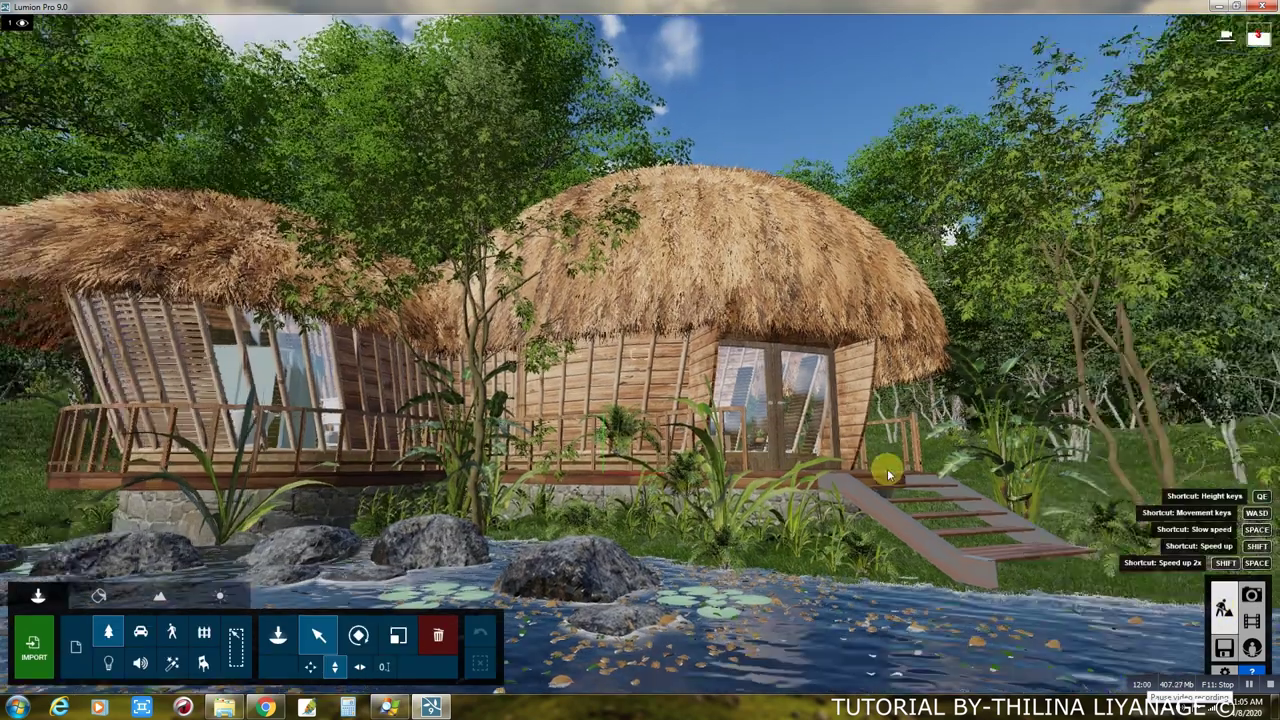
key(w)
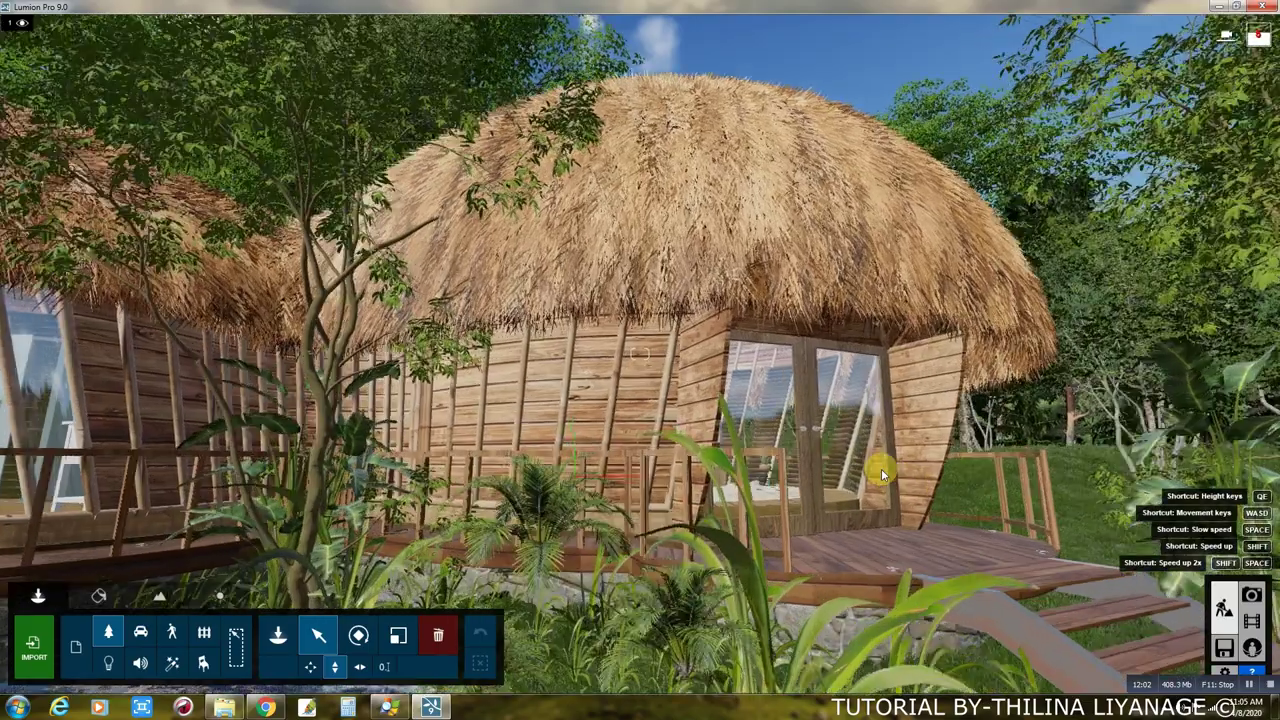
key(w)
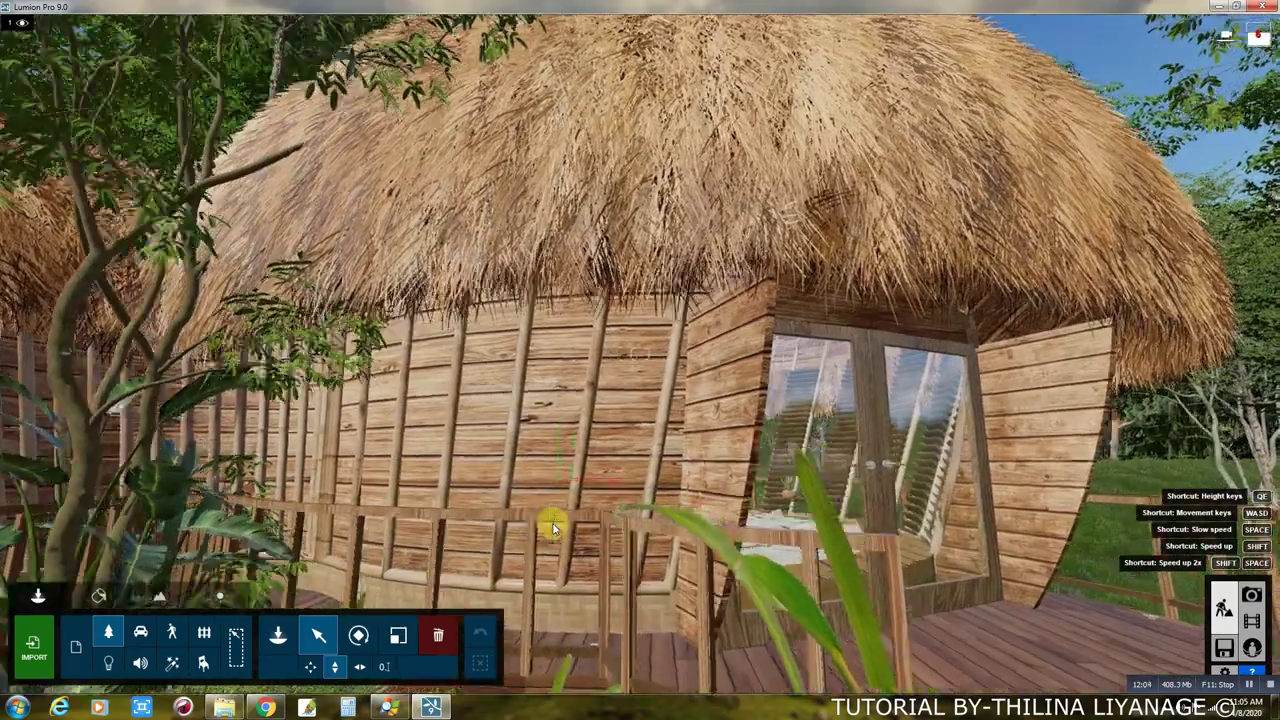
key(d)
right_drag(537, 514, 402, 498)
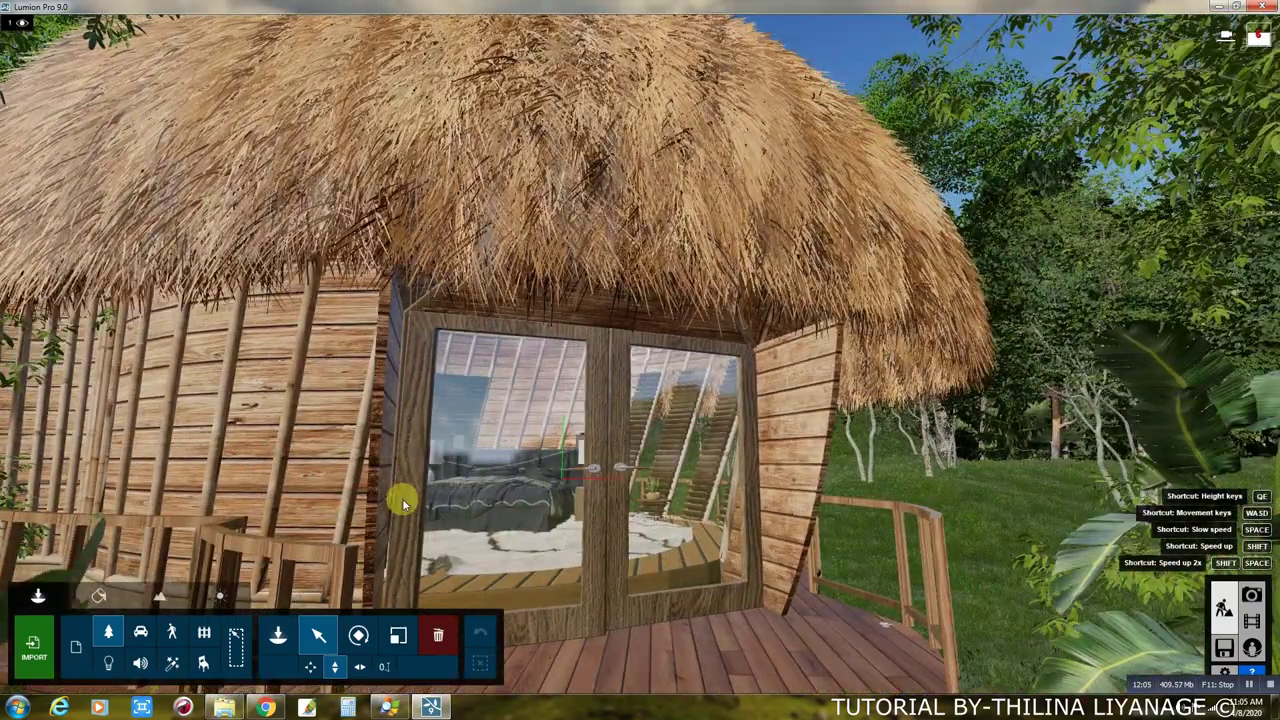
key(w)
key(w)
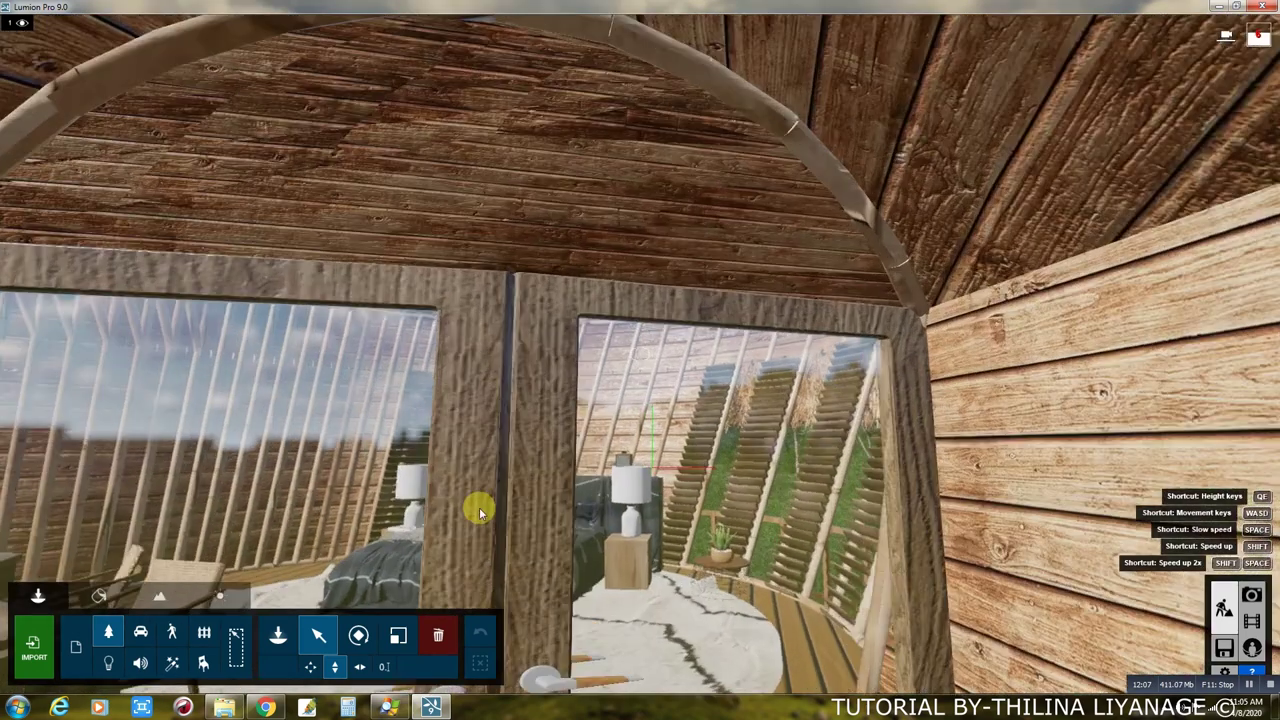
key(w)
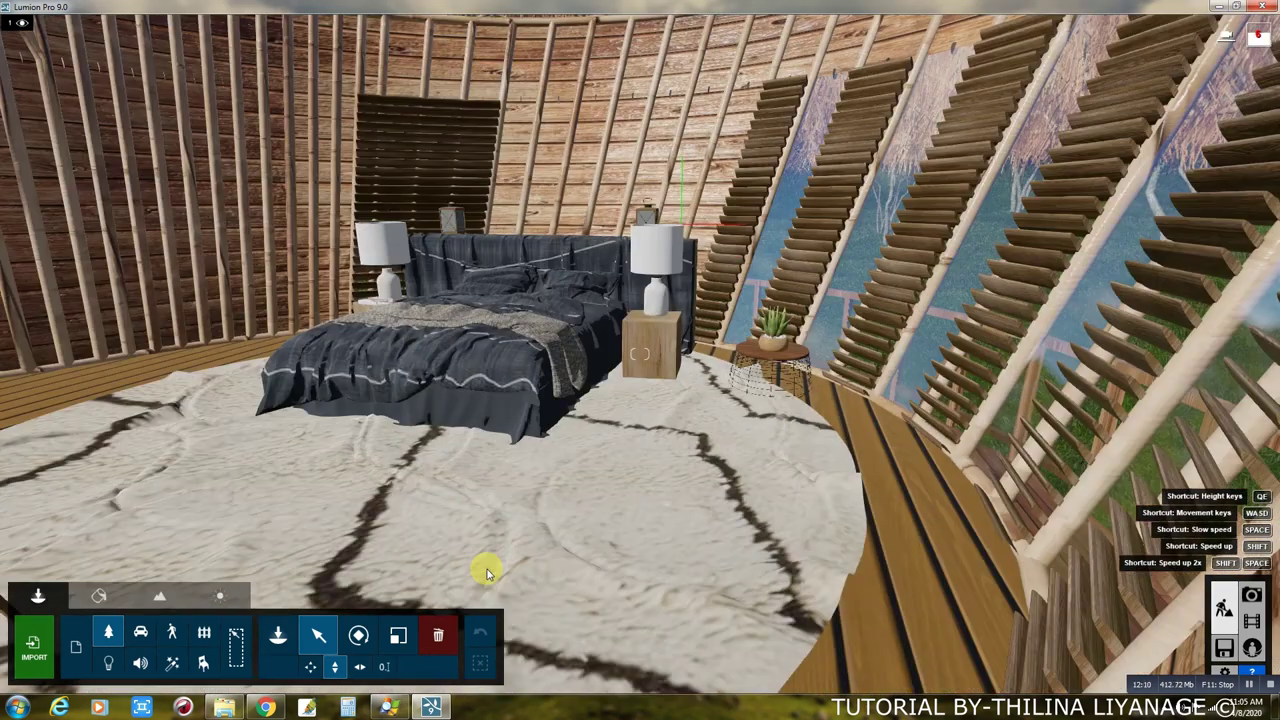
key(s)
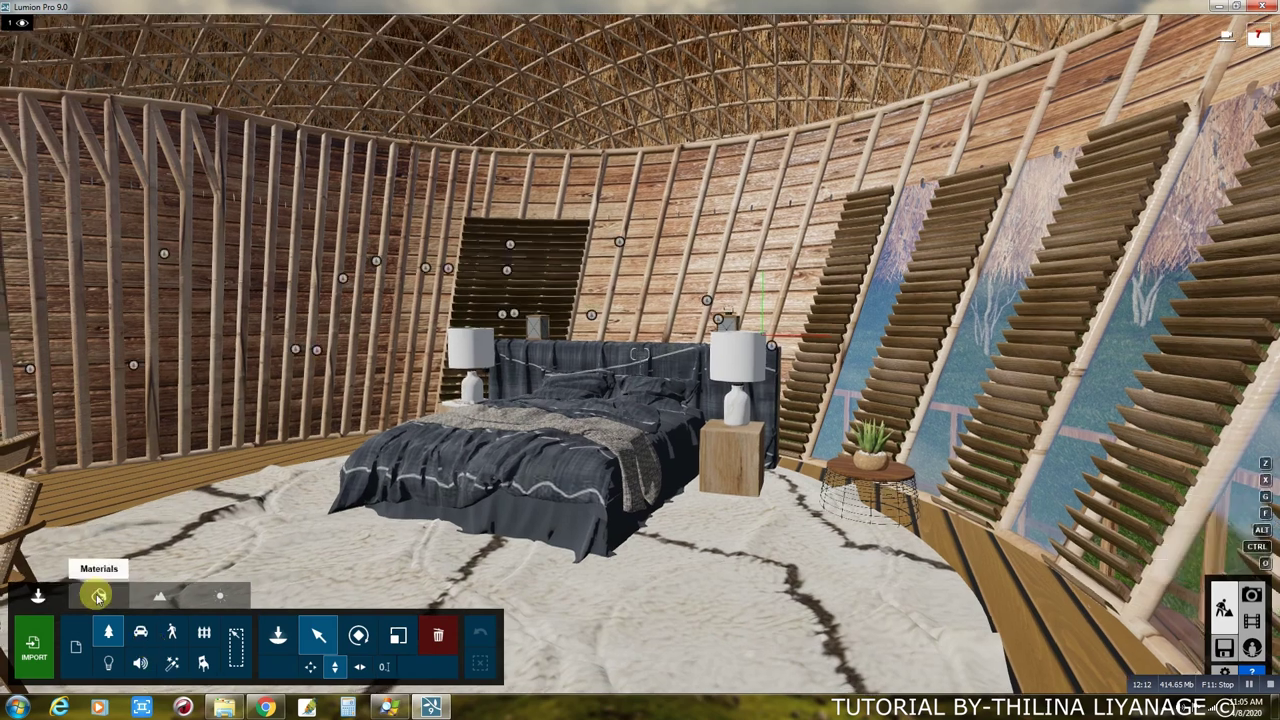
click(98, 596)
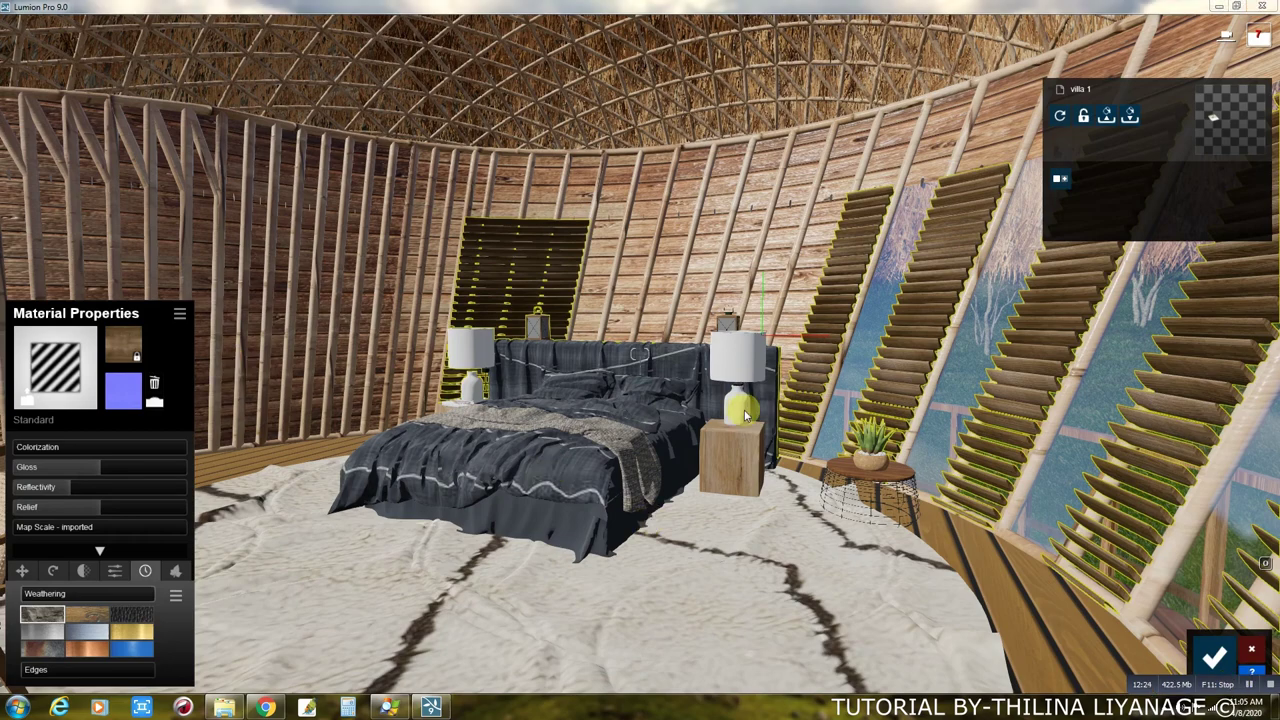
Give the bedside lamp bases a green glass material.
right_drag(504, 586, 300, 590)
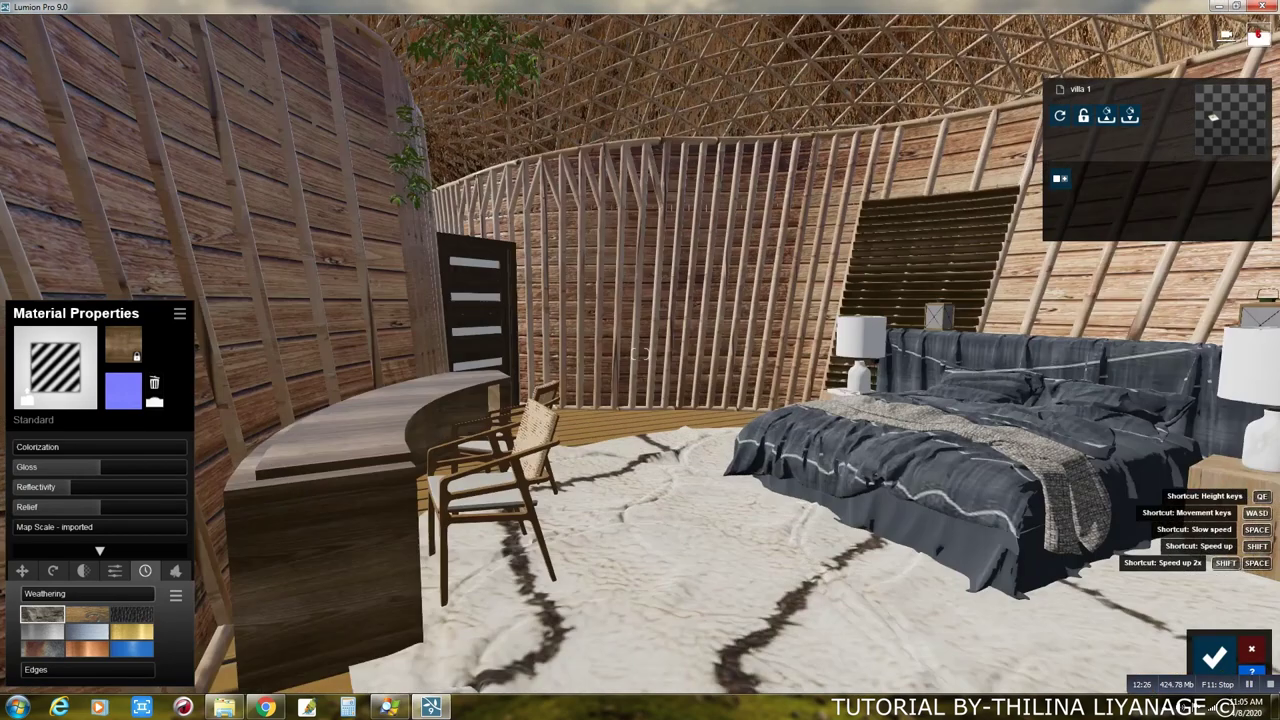
mouse_move(700, 500)
right_down()
mouse_move(880, 502)
mouse_move(863, 534)
right_up()
key(s)
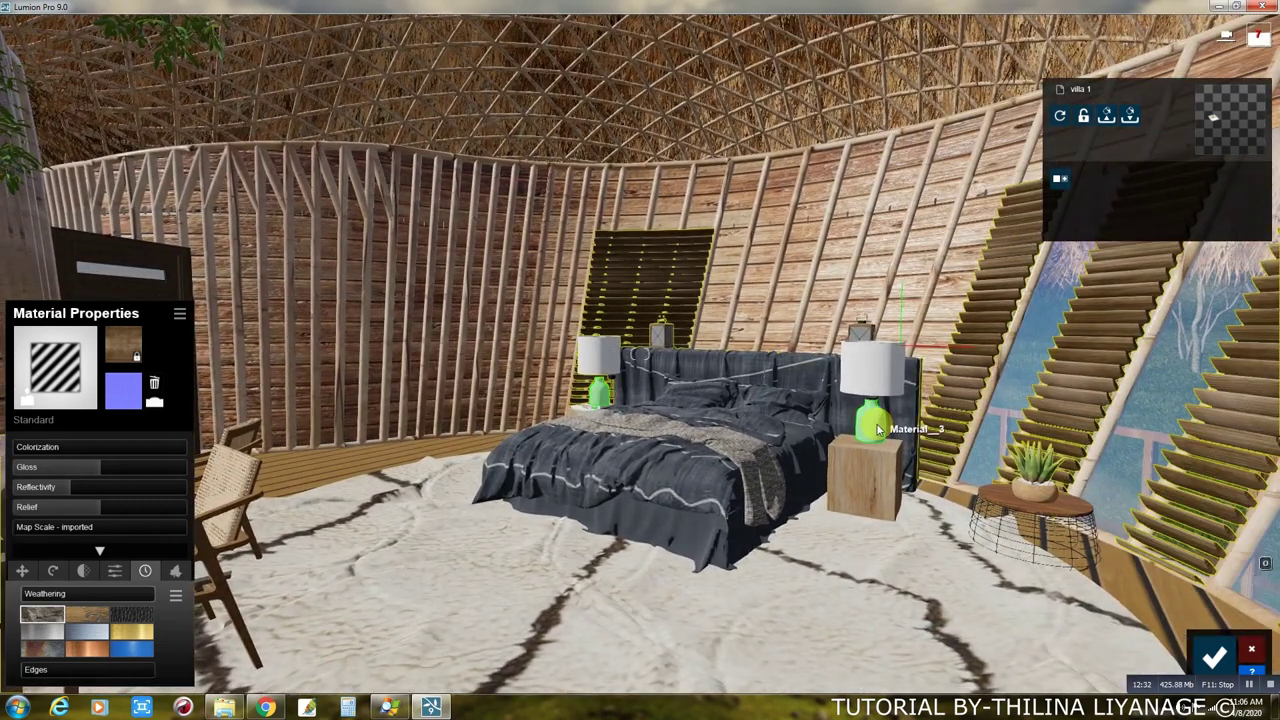
click(873, 430)
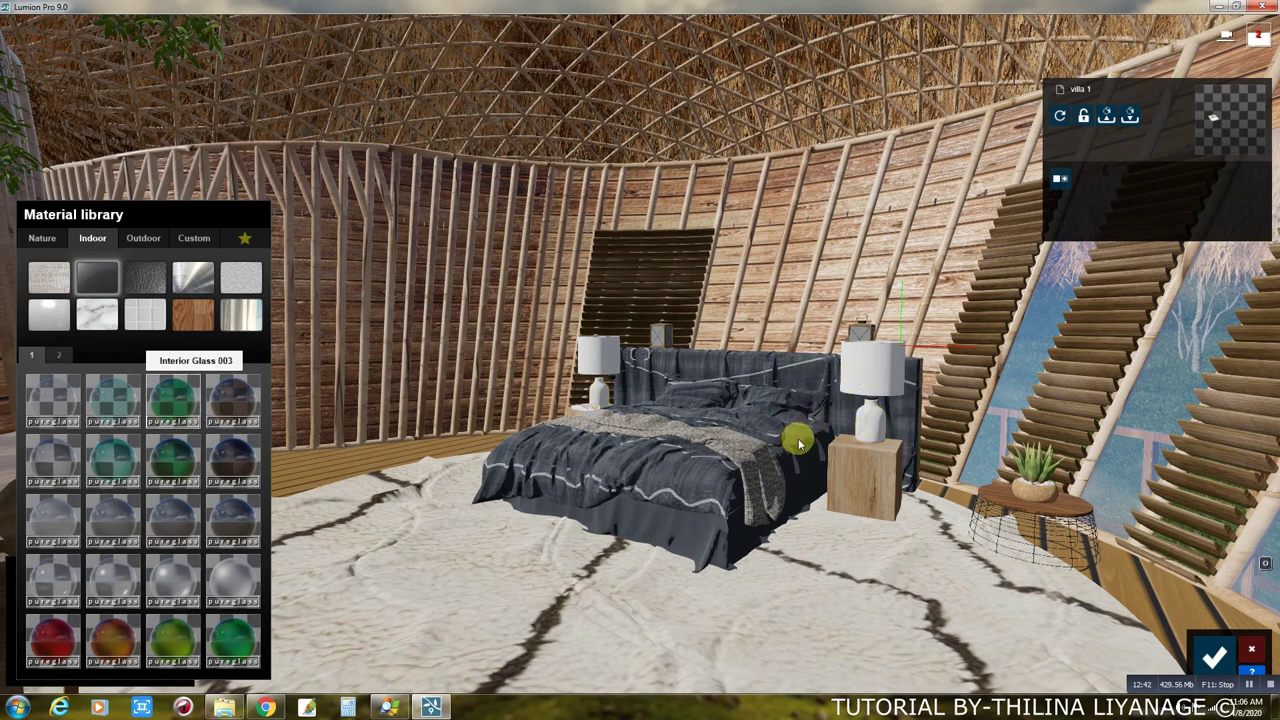
click(868, 428)
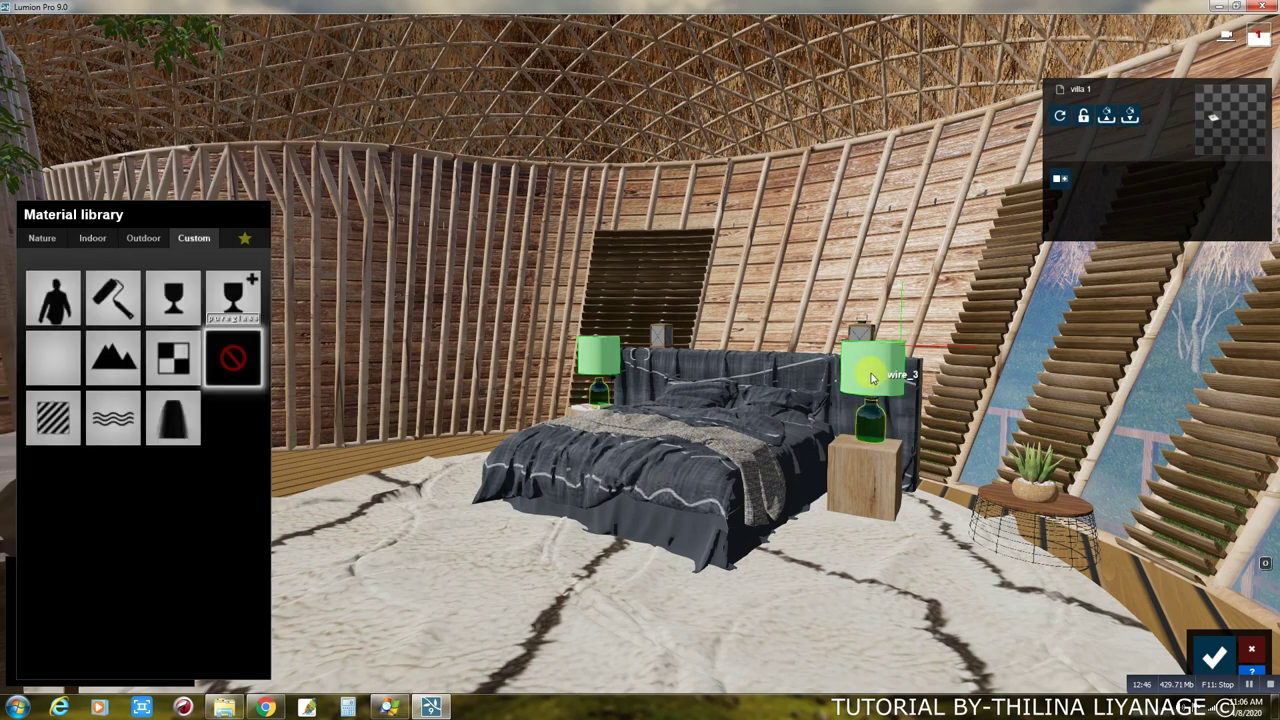
Make the lamp shades a Standard material with a pale yellow emissive glow.
click(870, 376)
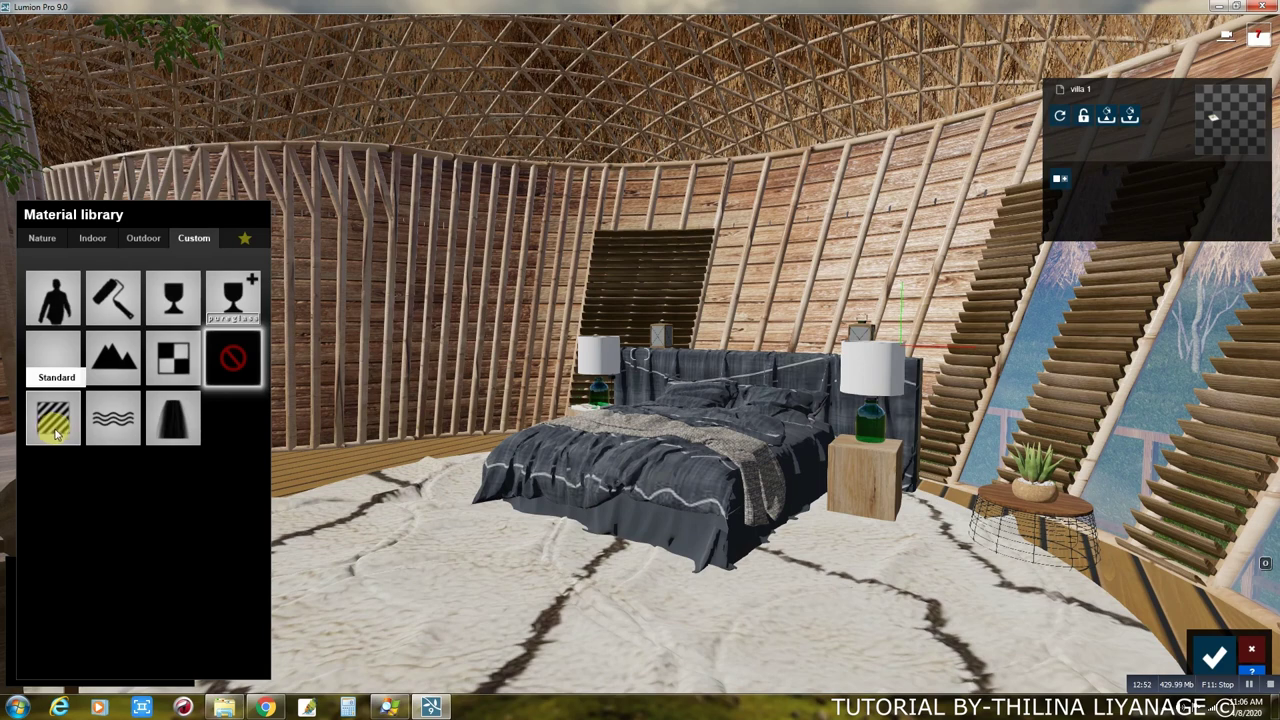
click(54, 424)
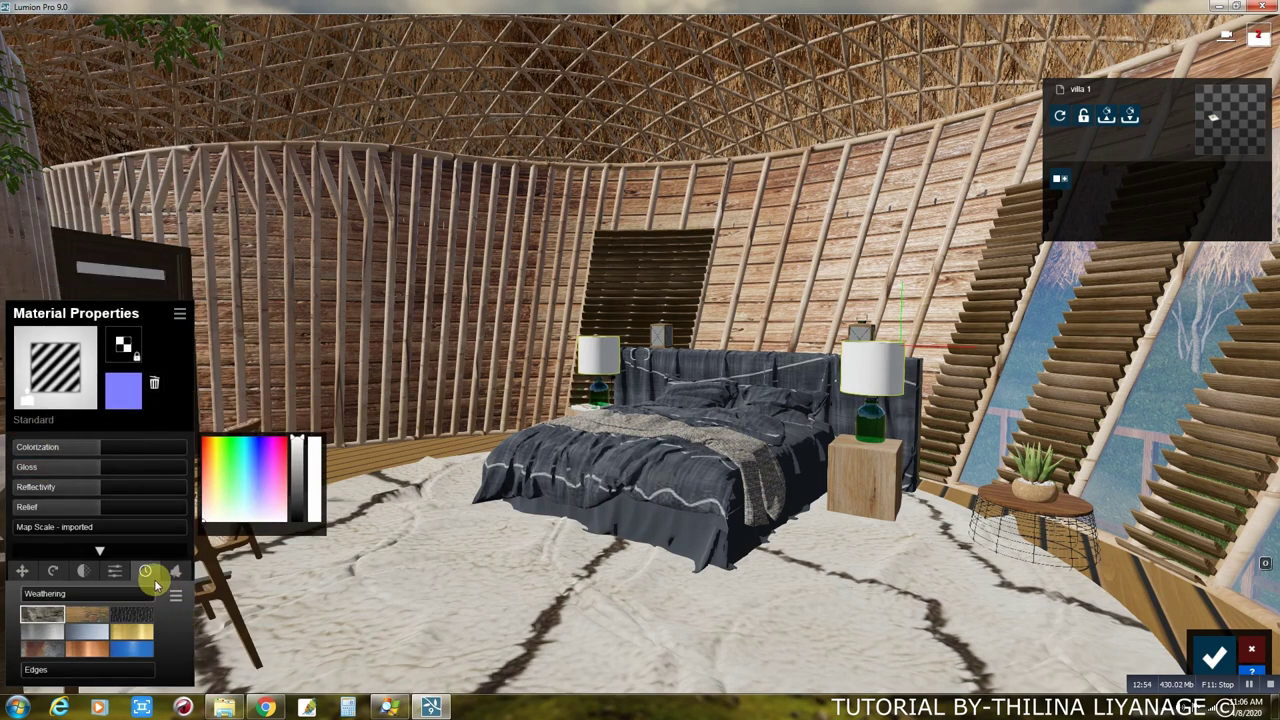
click(116, 572)
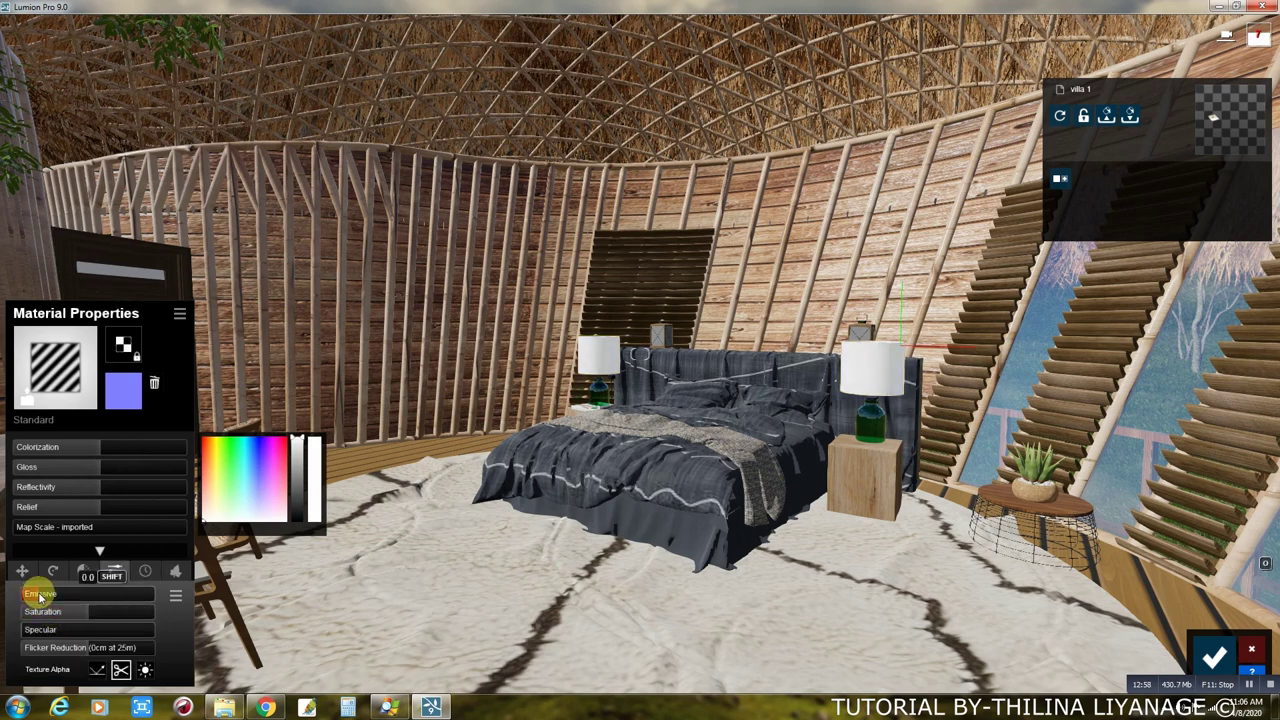
click(208, 458)
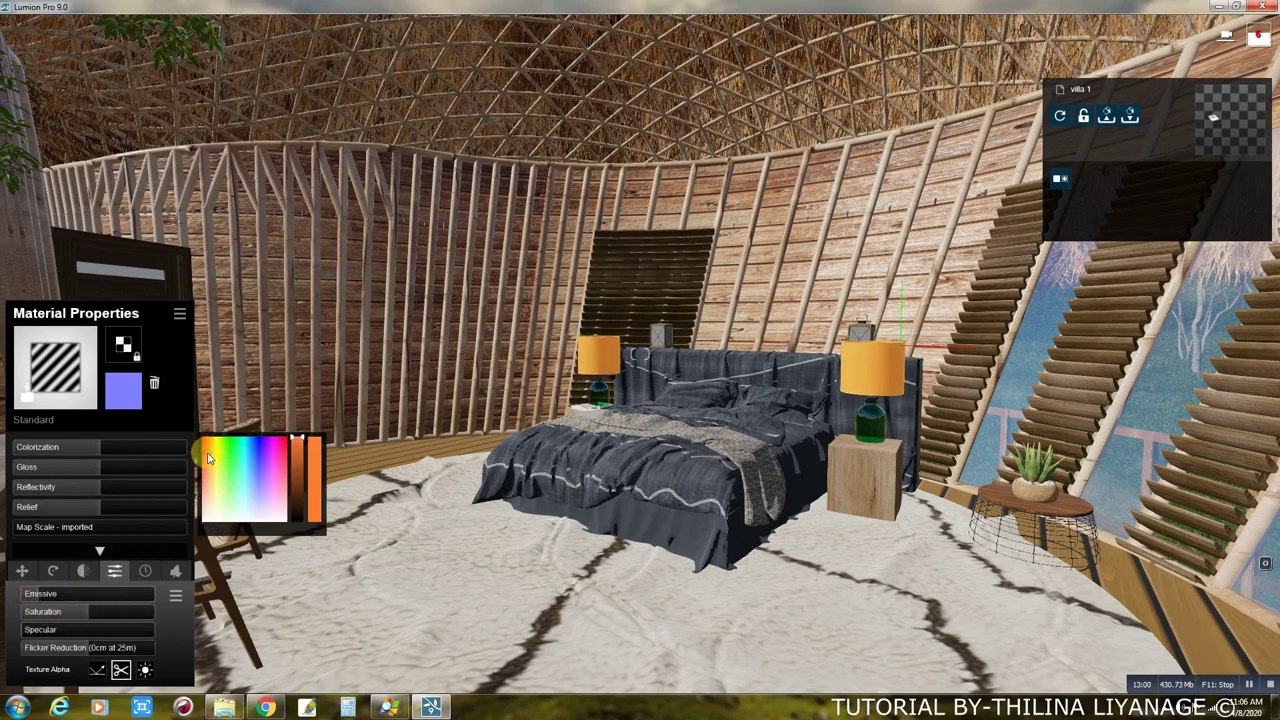
drag(210, 468, 212, 472)
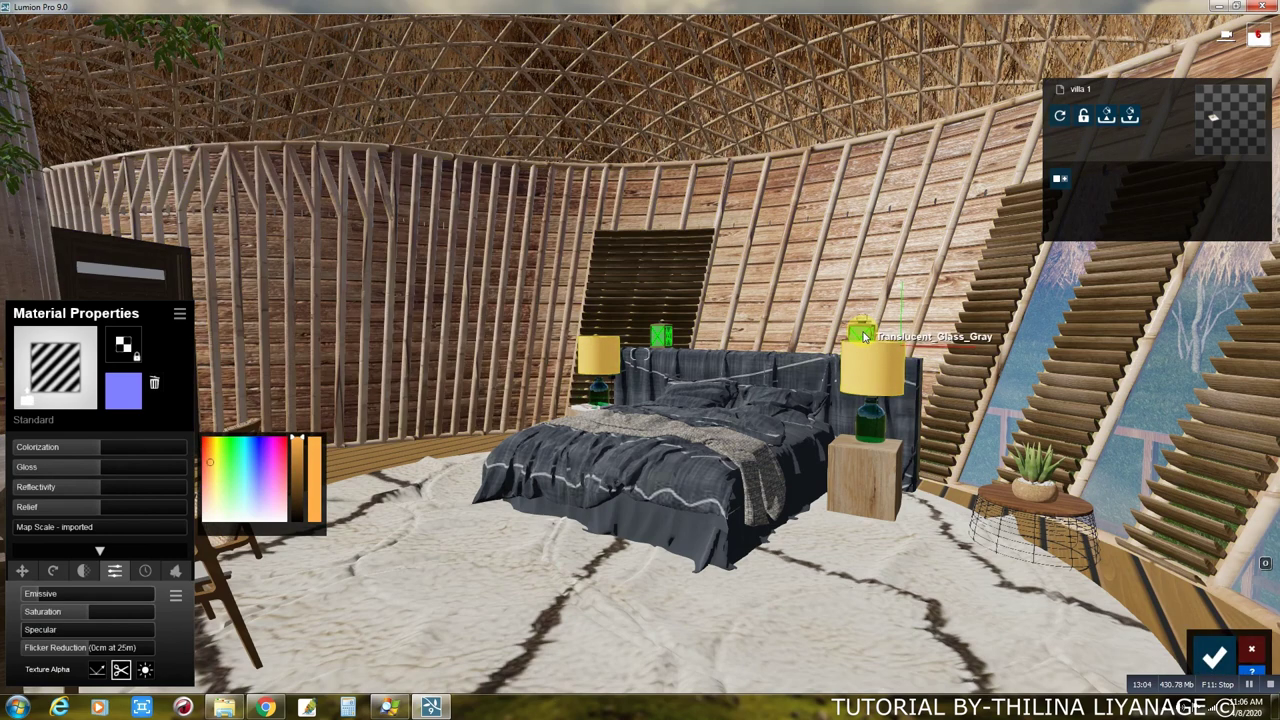
Replace the lanterns' Translucent_Glass_Gray material with Glass and accept the edits.
click(55, 365)
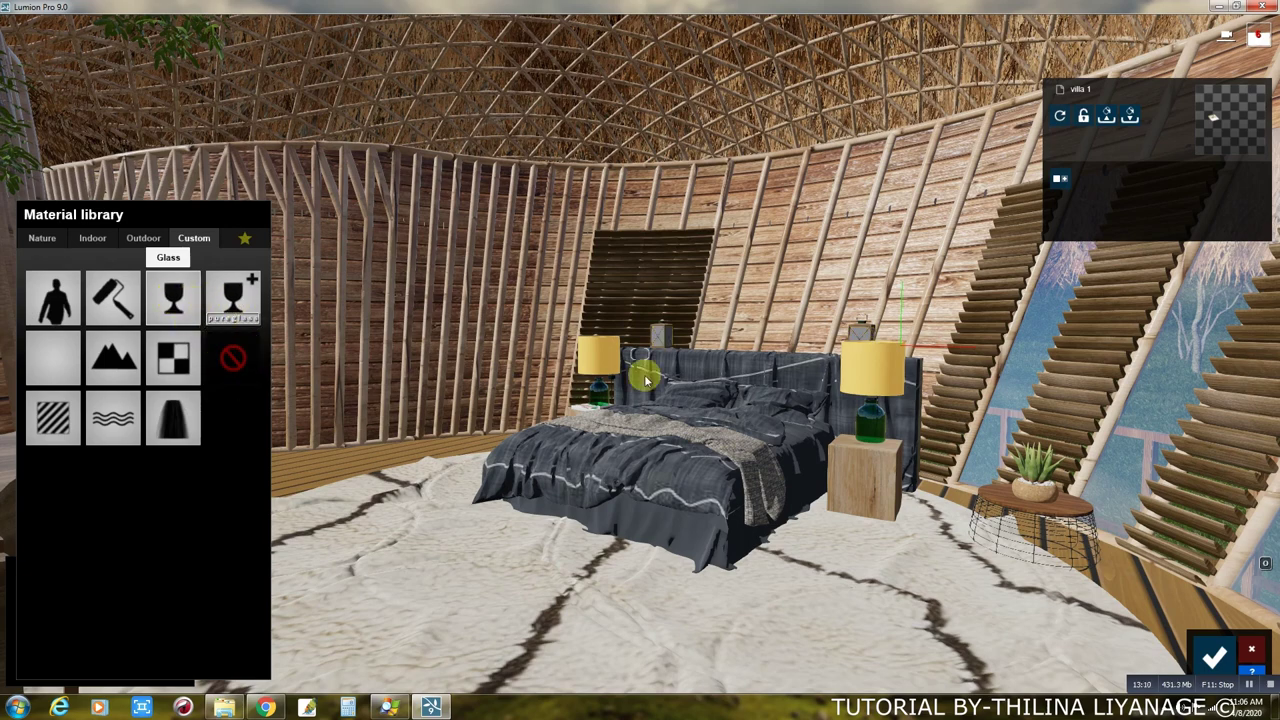
click(175, 296)
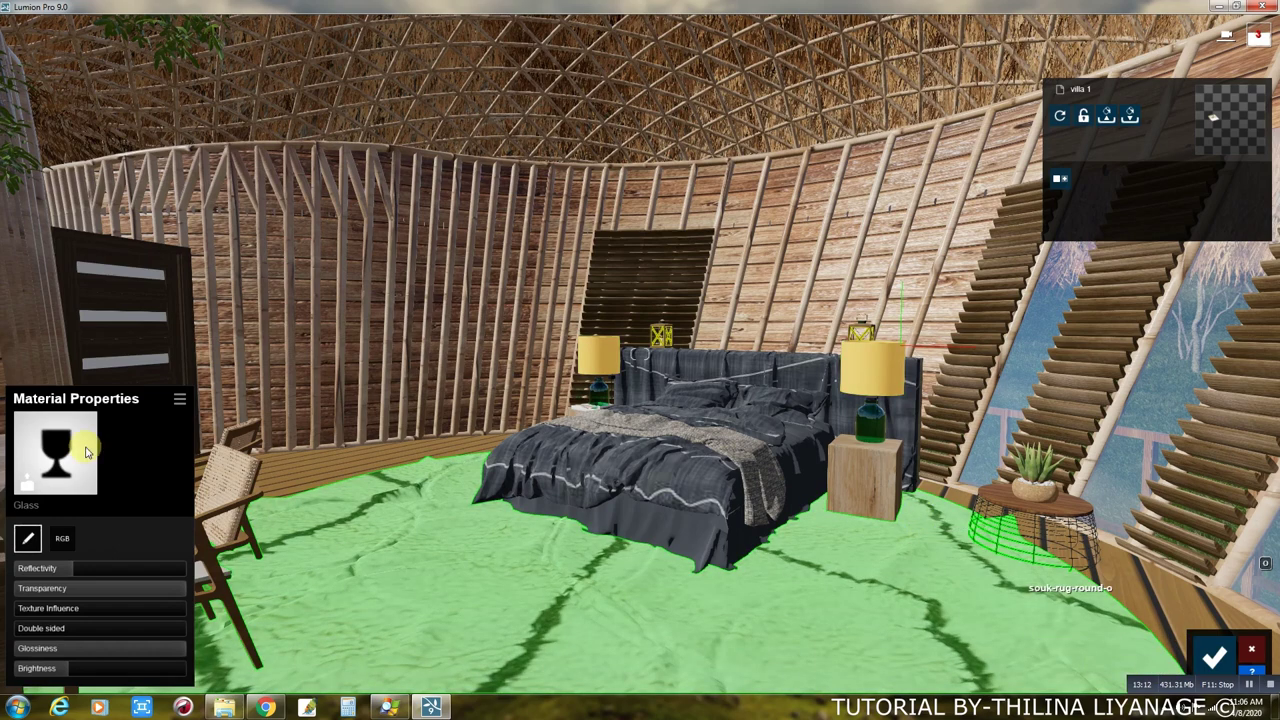
click(1210, 657)
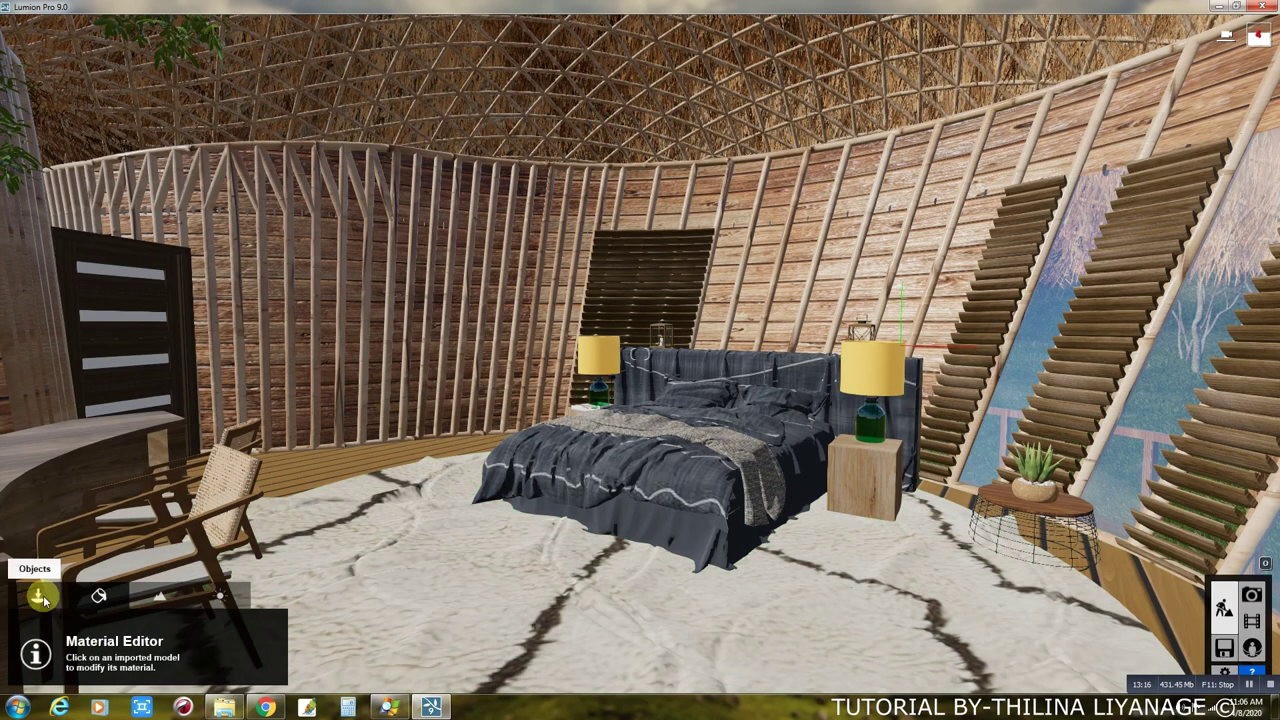
Place an Area Light on the floor beside the bed.
click(40, 597)
click(108, 663)
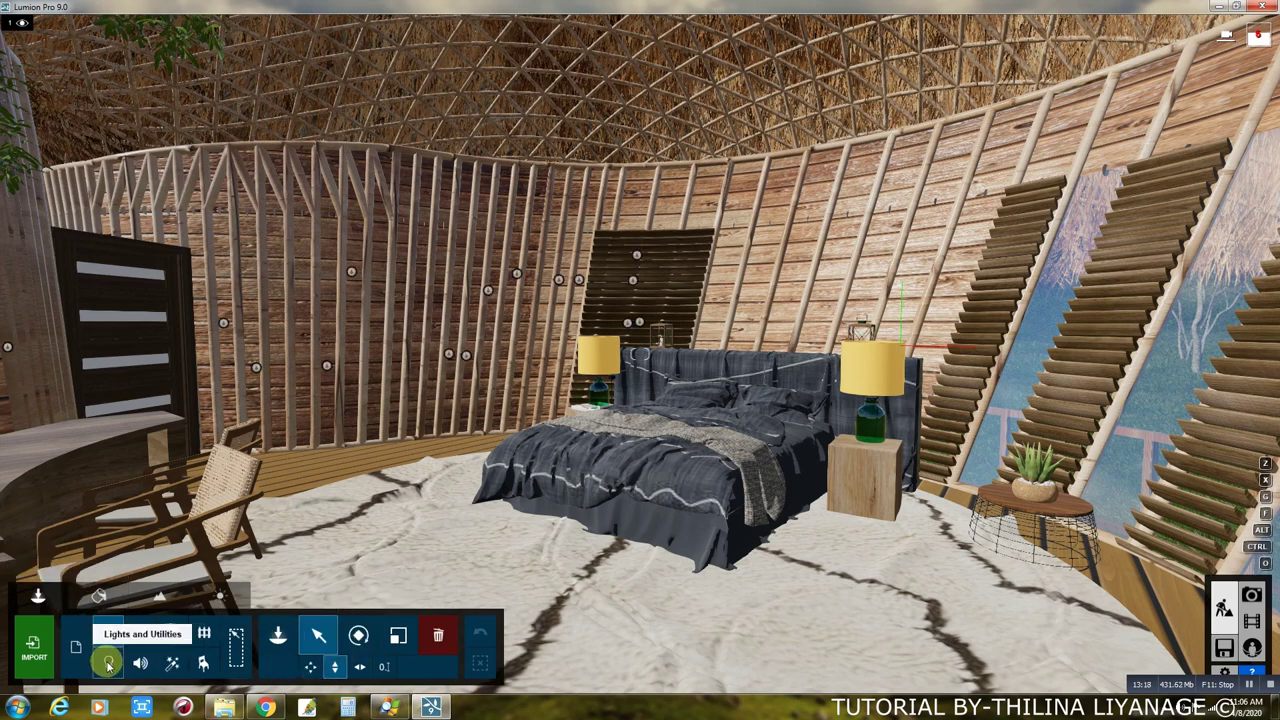
click(279, 637)
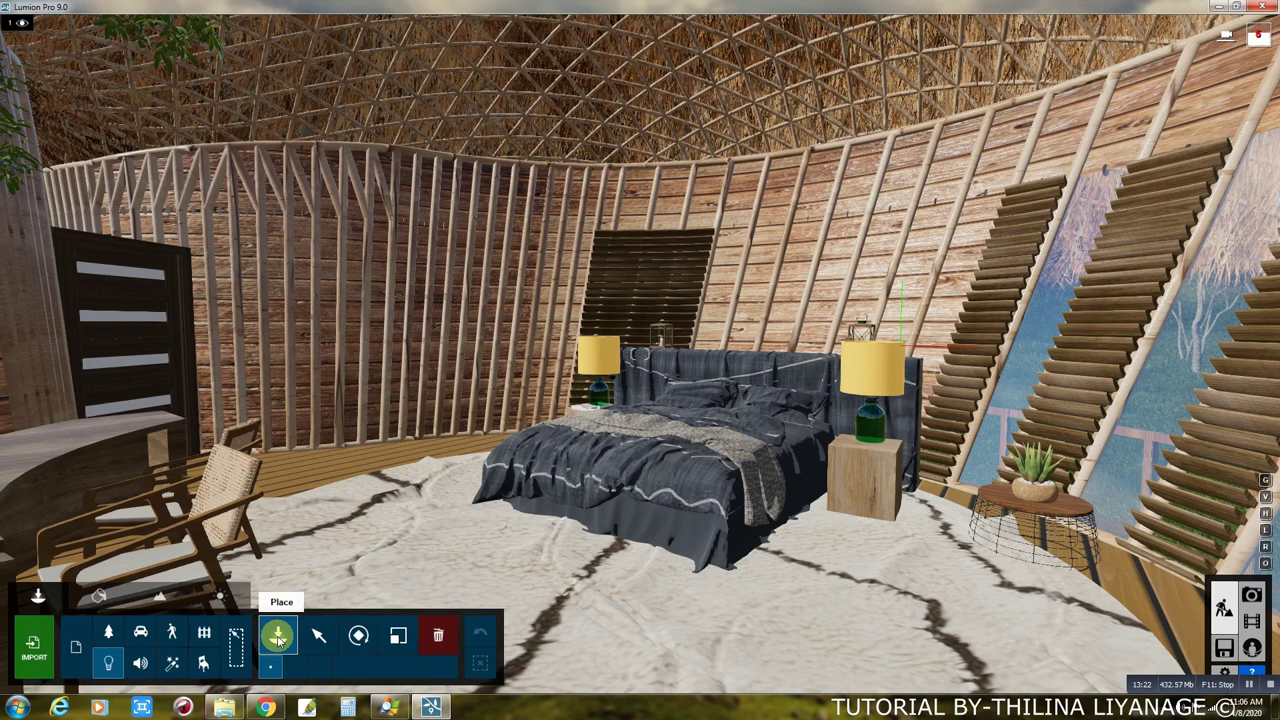
click(279, 637)
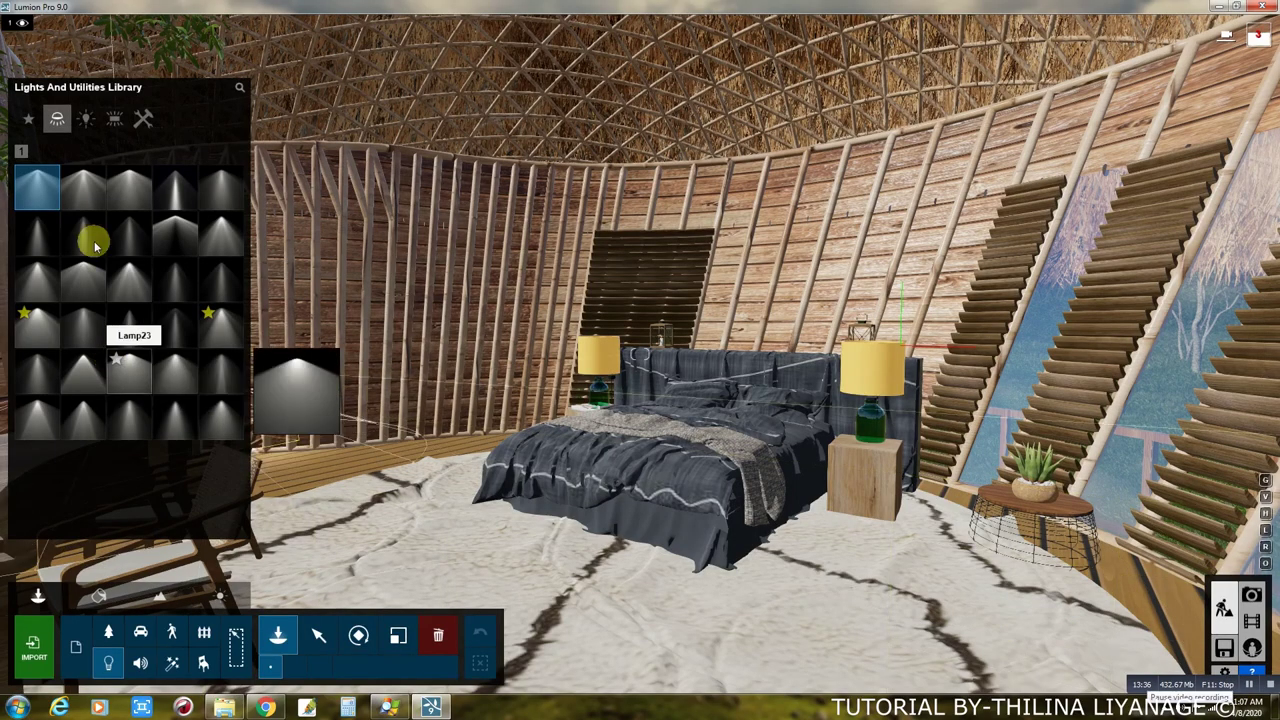
click(114, 118)
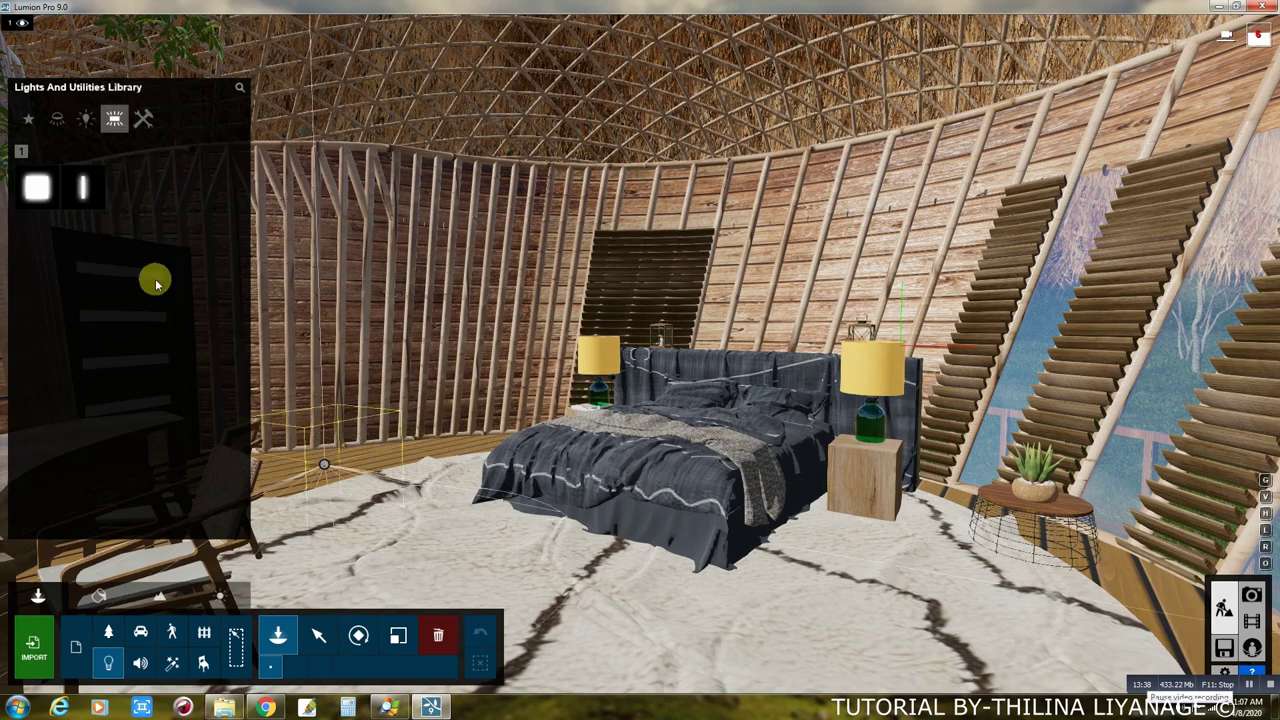
click(37, 189)
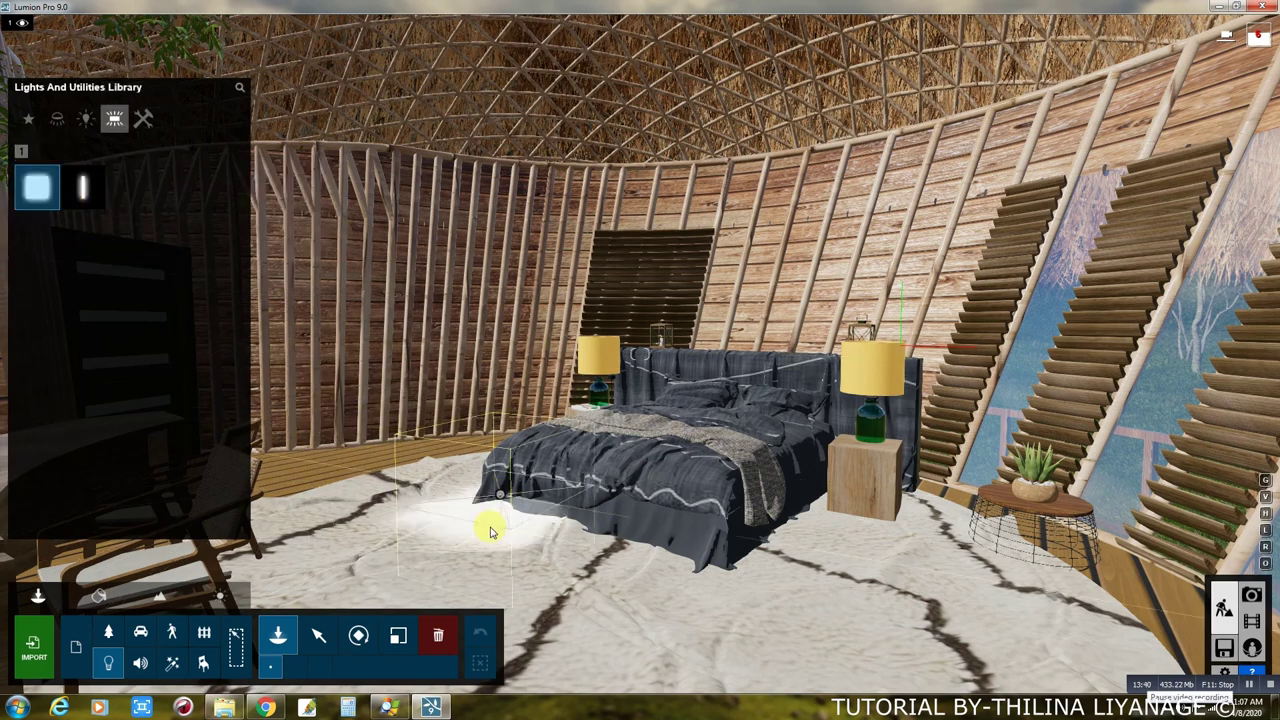
click(535, 564)
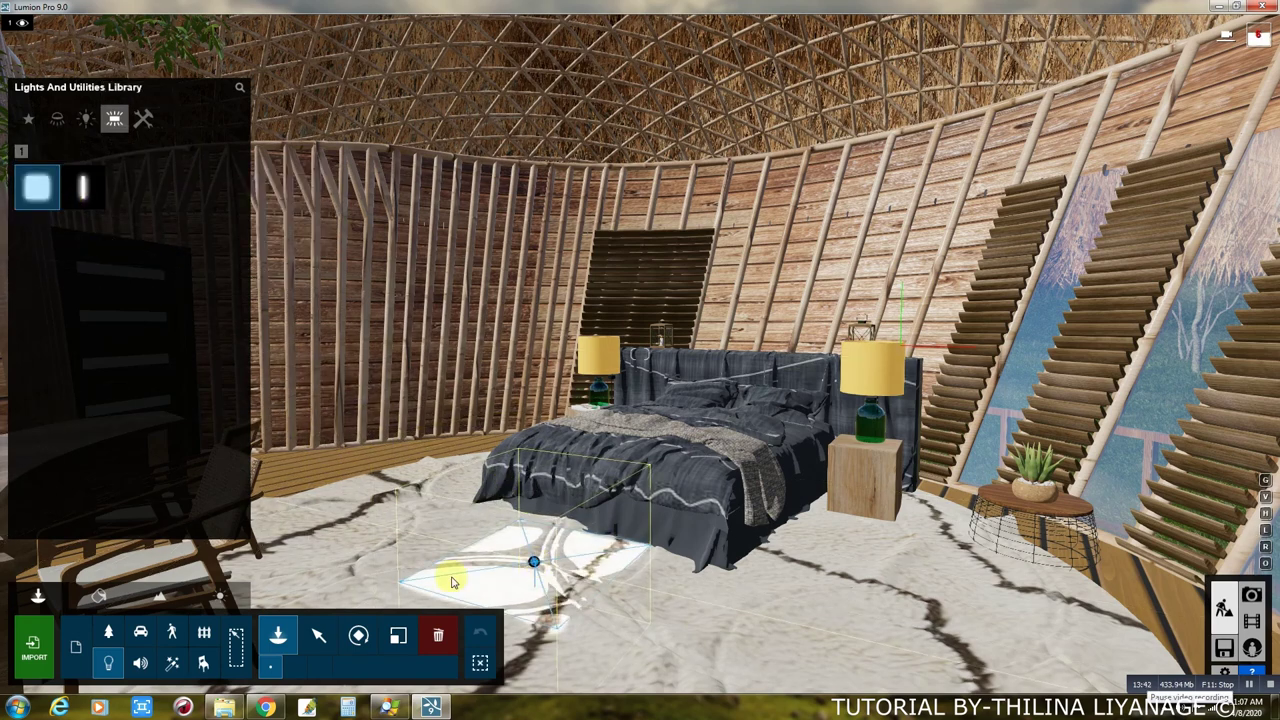
Widen and lengthen the area light, then raise it above the floor.
click(398, 636)
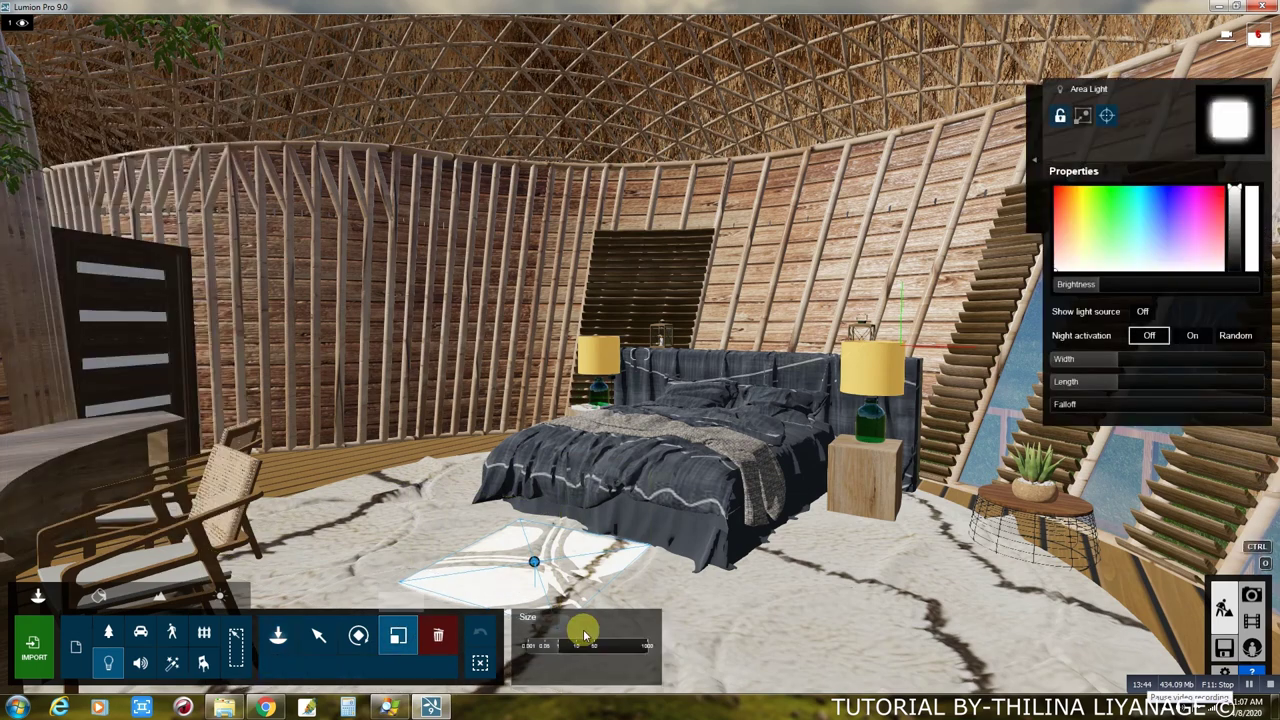
drag(1120, 360, 1213, 371)
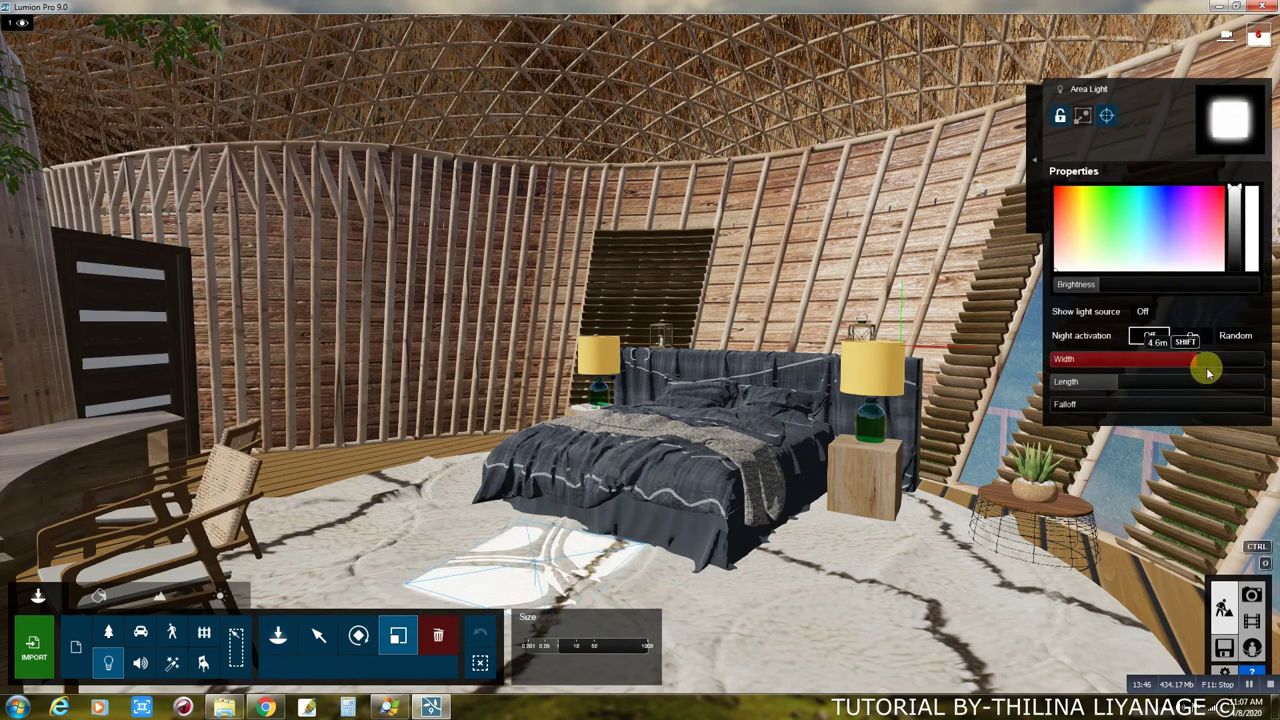
drag(1116, 381, 1186, 380)
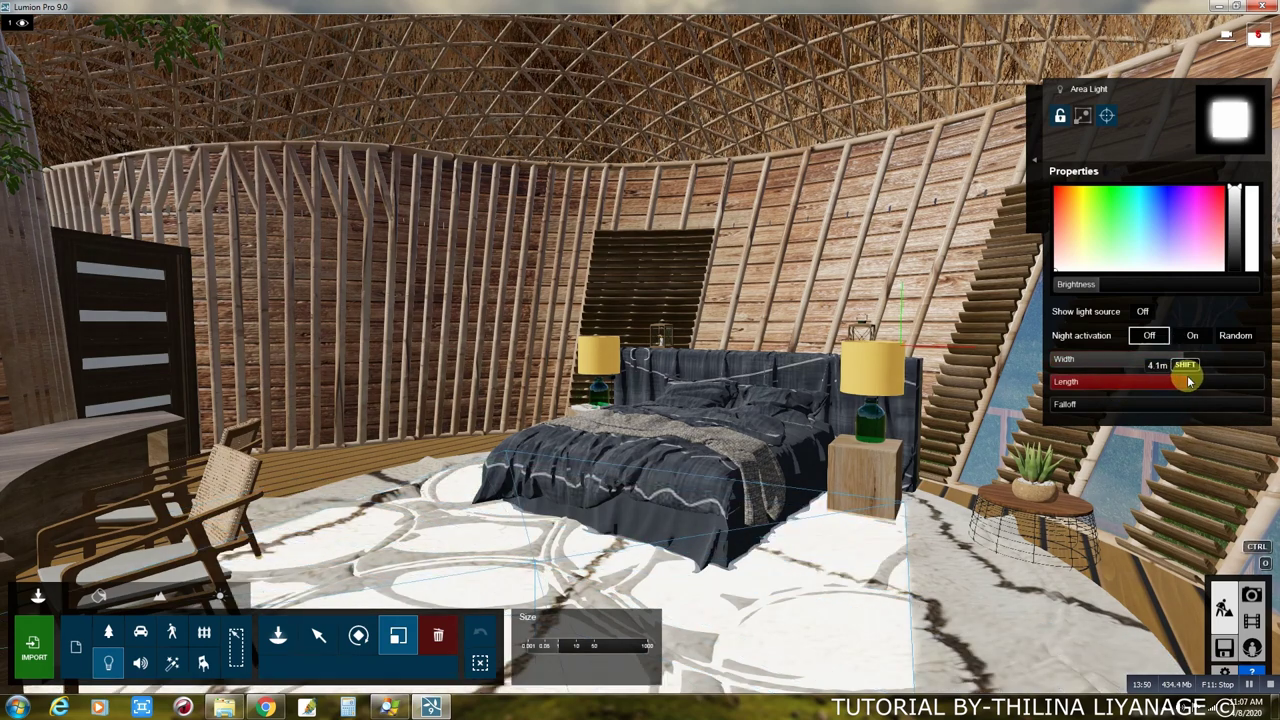
click(330, 640)
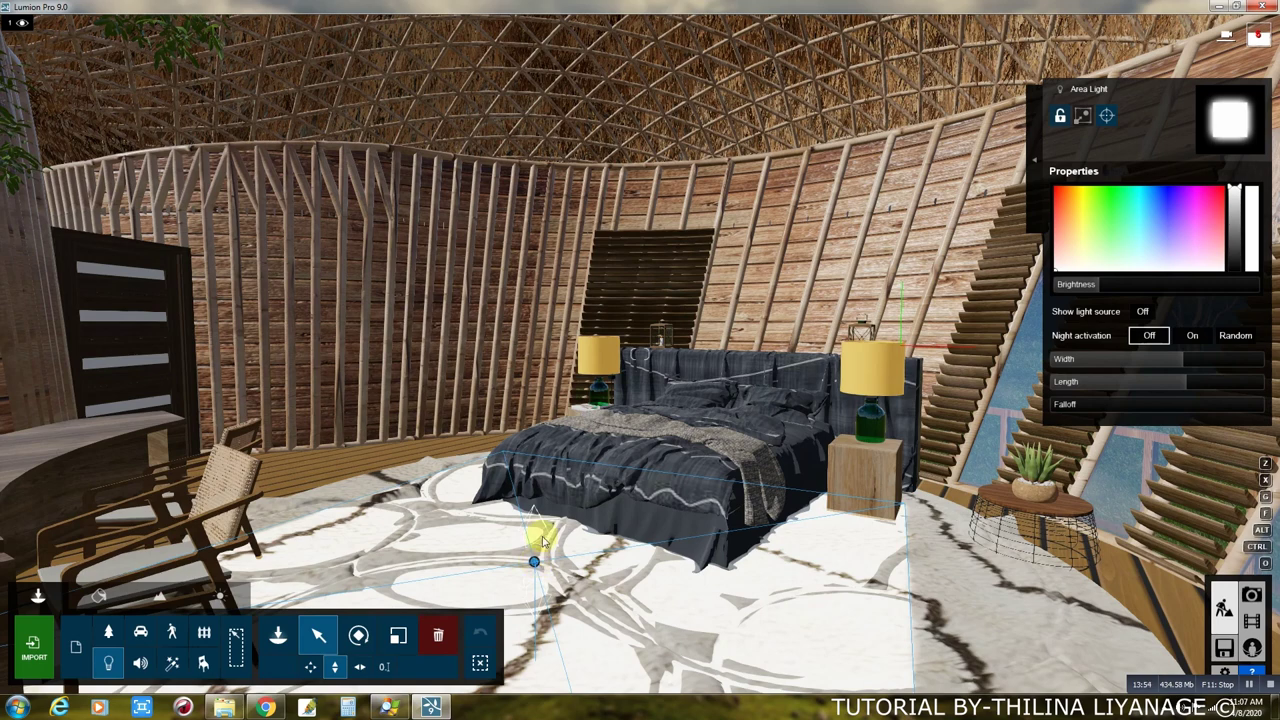
drag(543, 185, 542, 135)
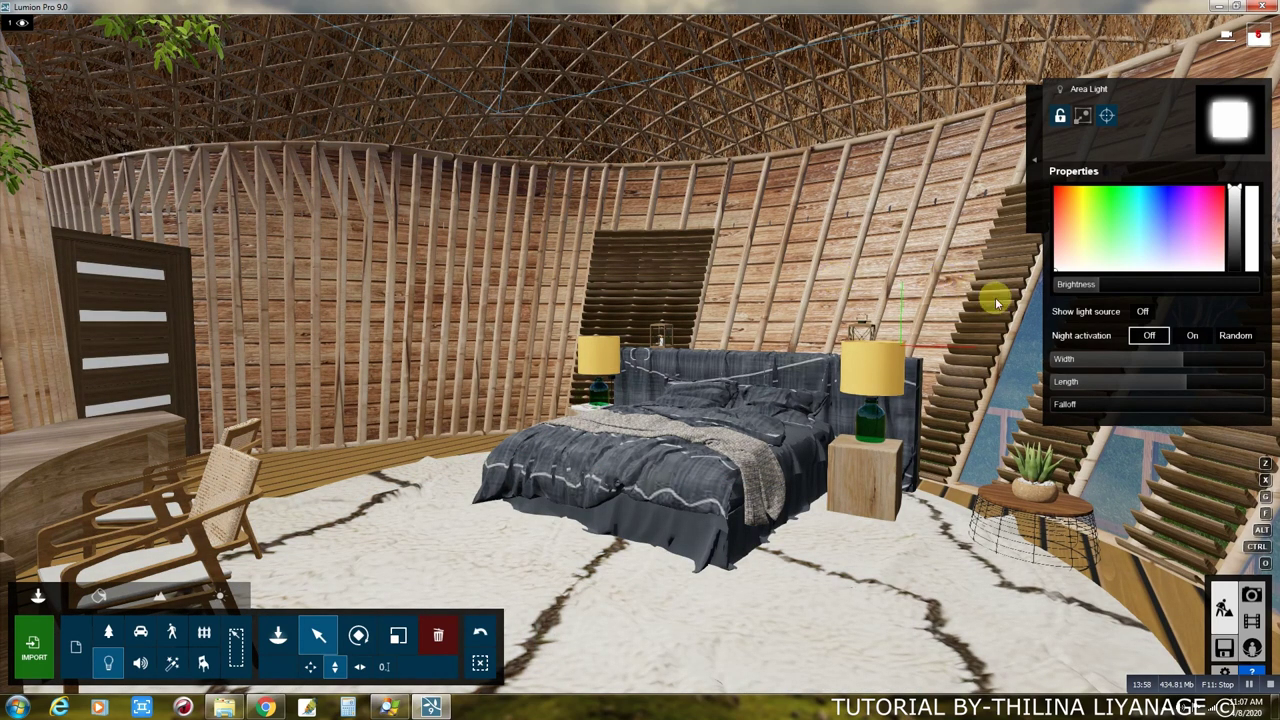
Tint the area light a warm orange colour.
click(1064, 220)
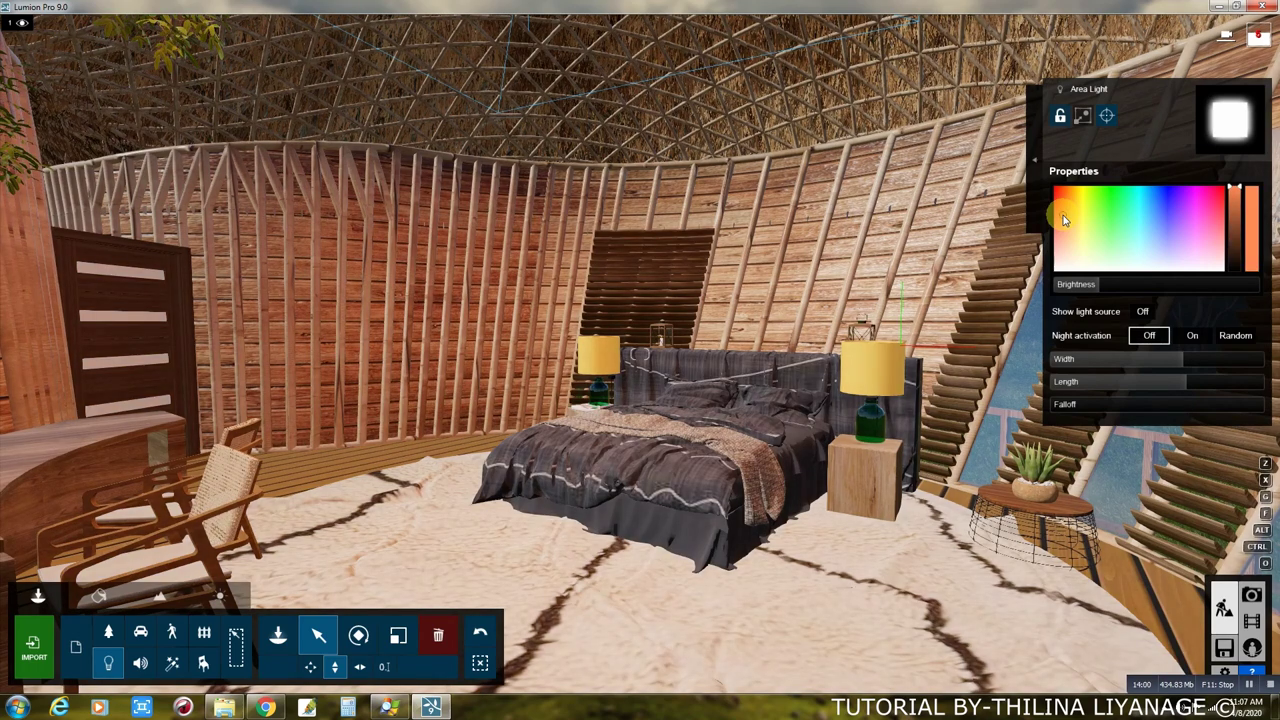
drag(1067, 221, 1069, 222)
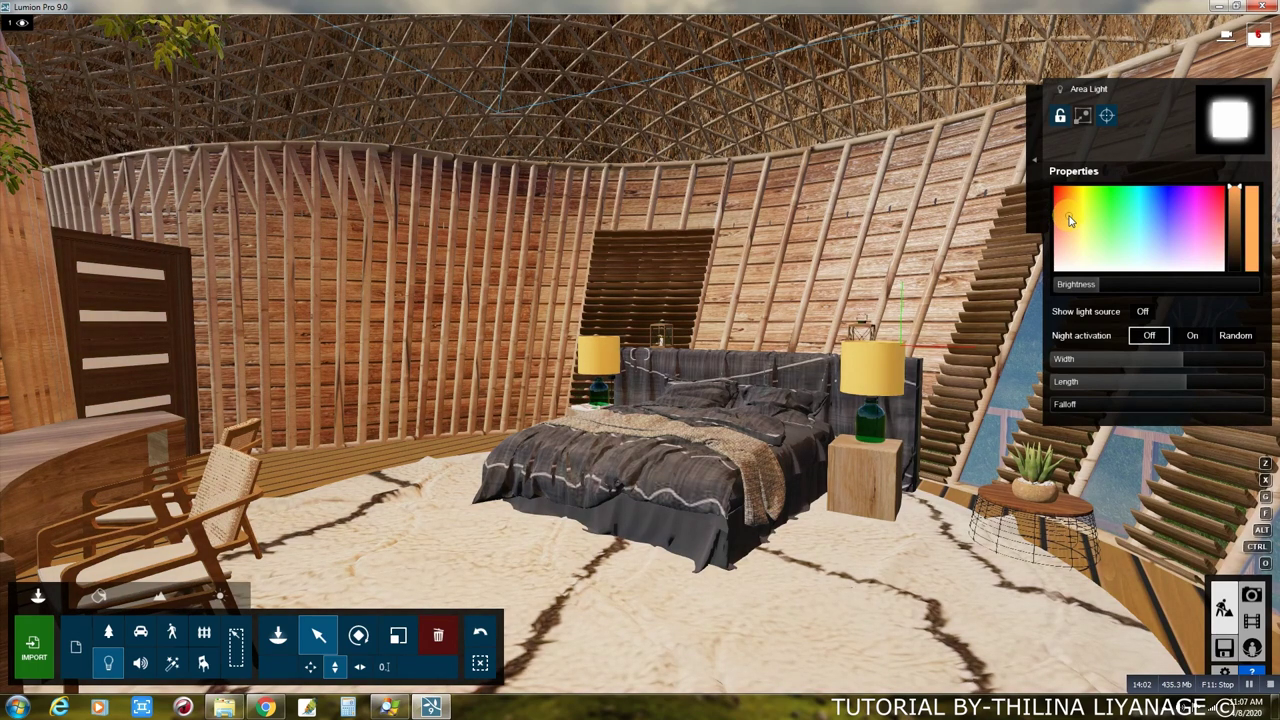
mouse_move(657, 457)
right_down()
mouse_move(665, 481)
mouse_move(595, 462)
right_up()
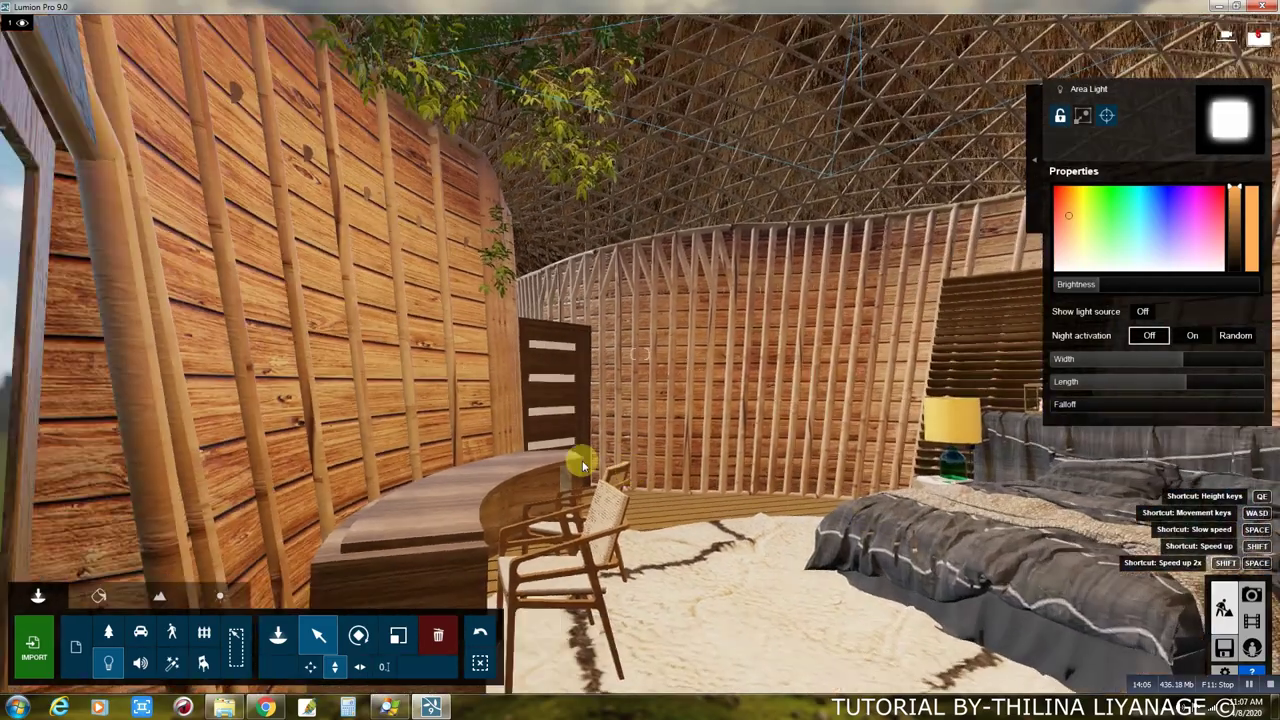
Walk through the door into the round bathroom.
key(w)
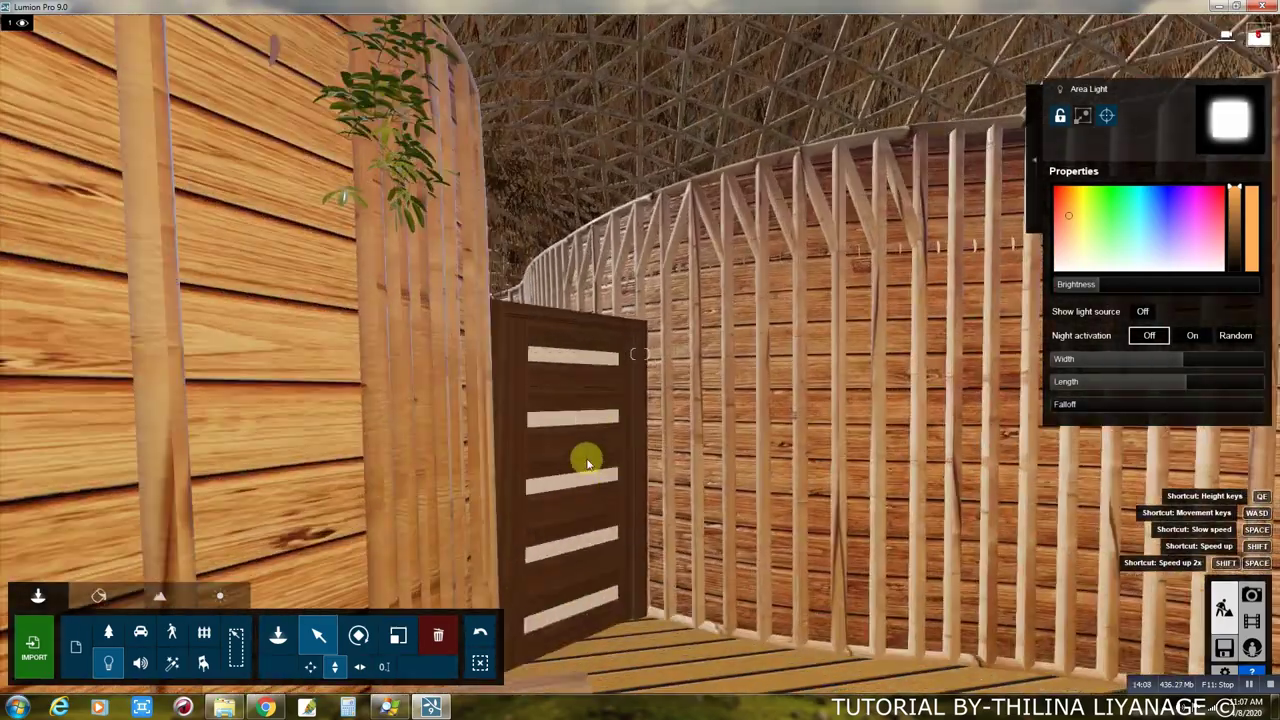
key(w)
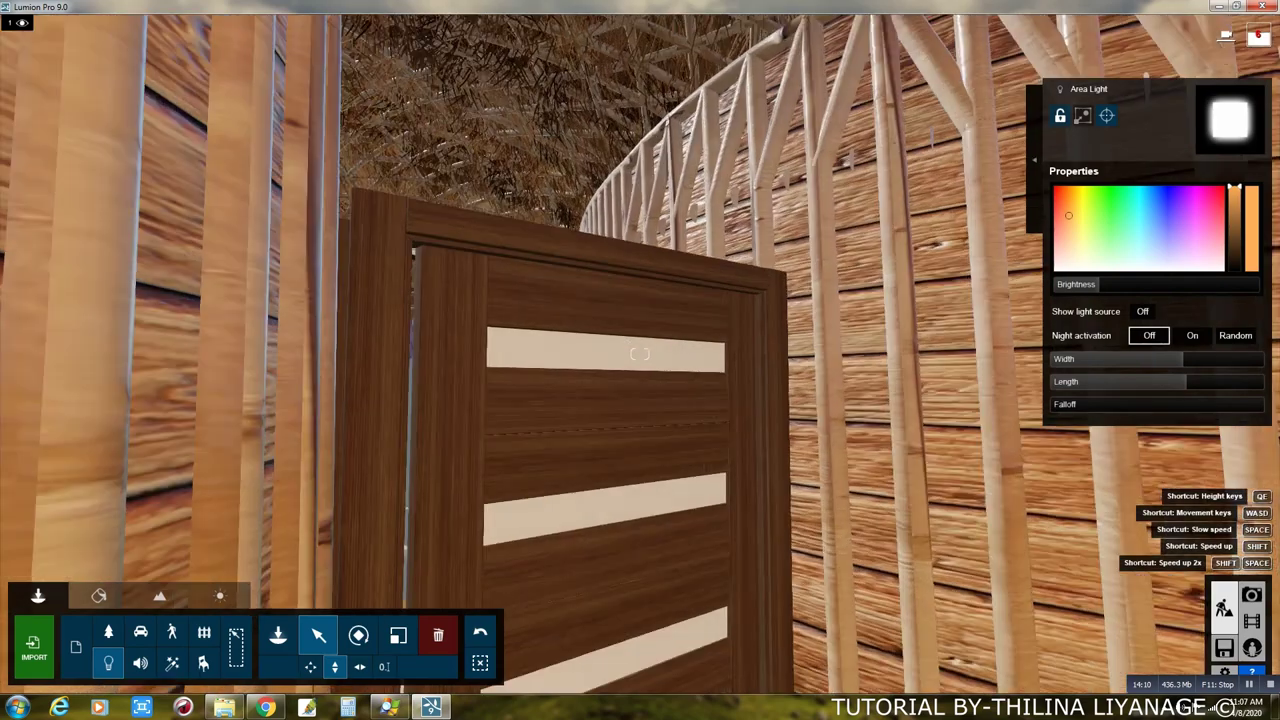
key(w)
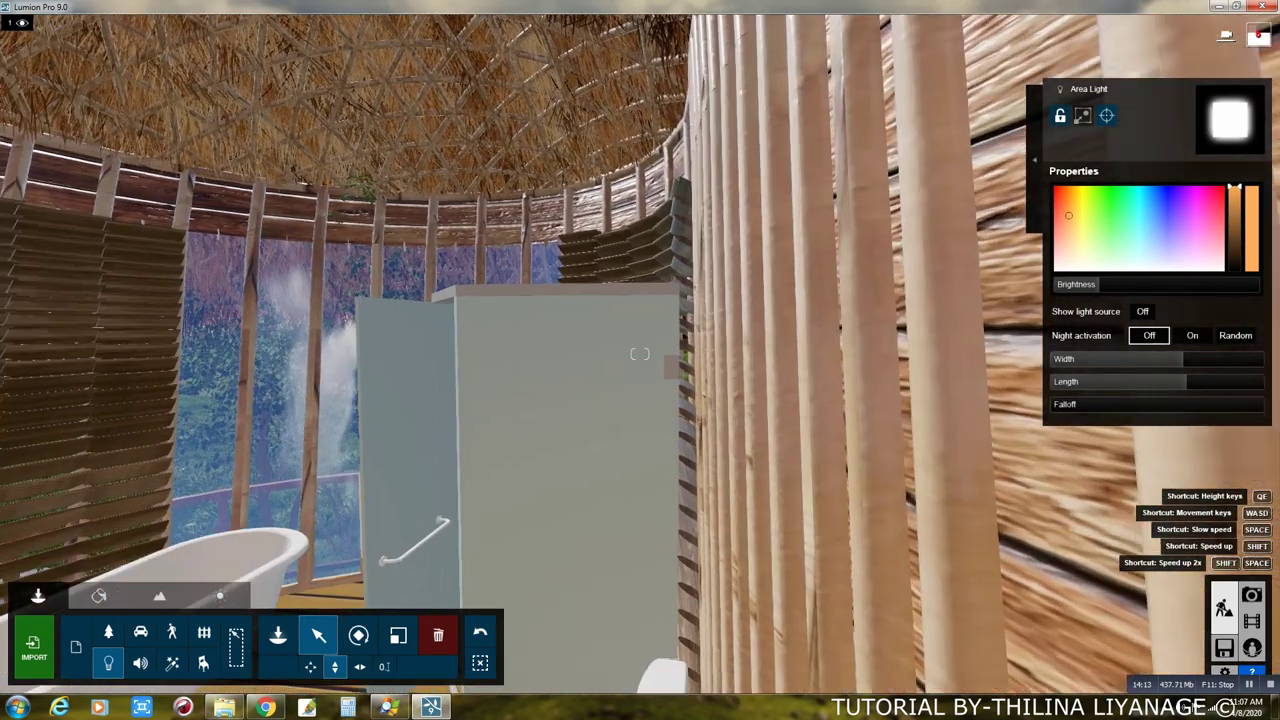
right_drag(573, 524, 573, 524)
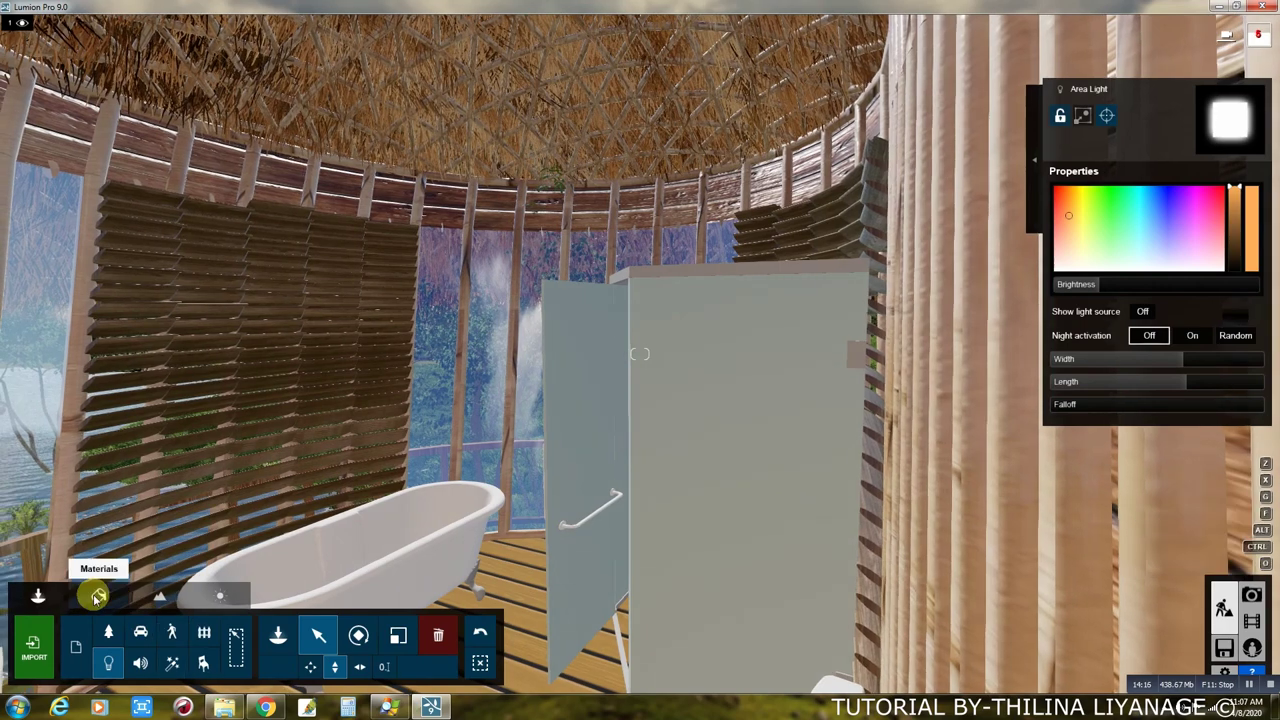
Turn the shower enclosure's Translucent_Glass_Gray panels into see-through glass and accept the edit.
click(97, 597)
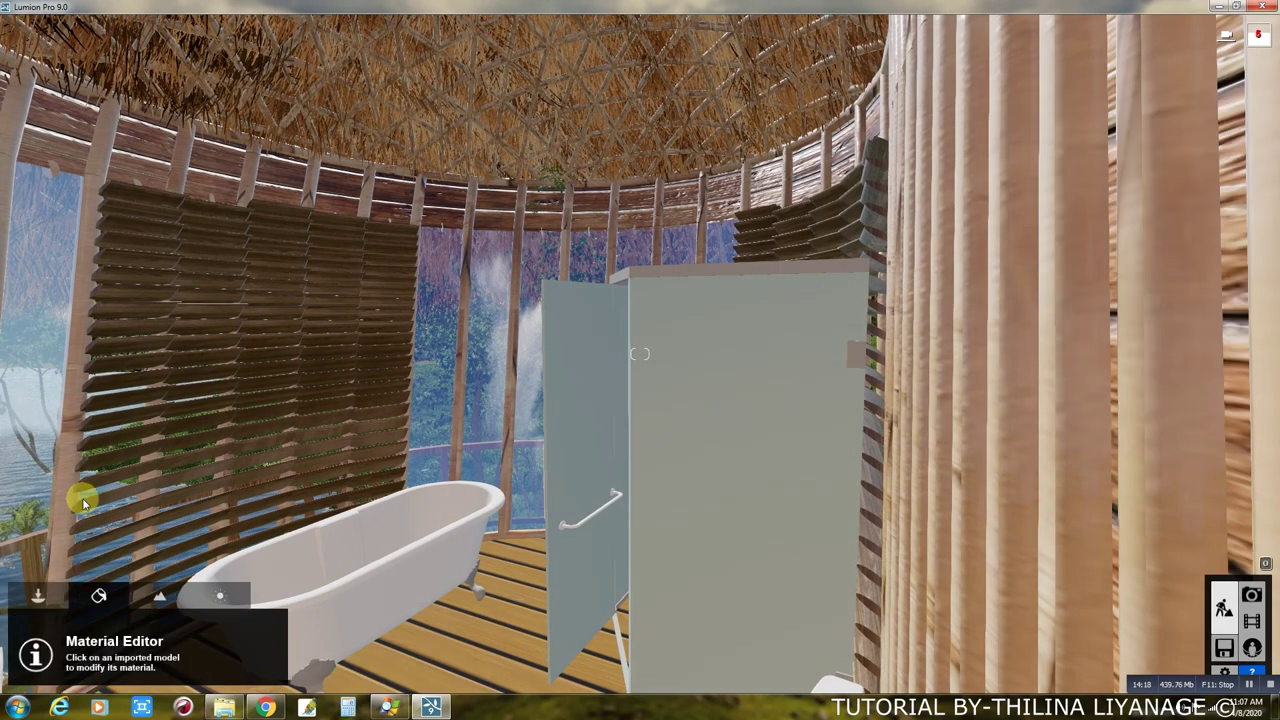
click(679, 472)
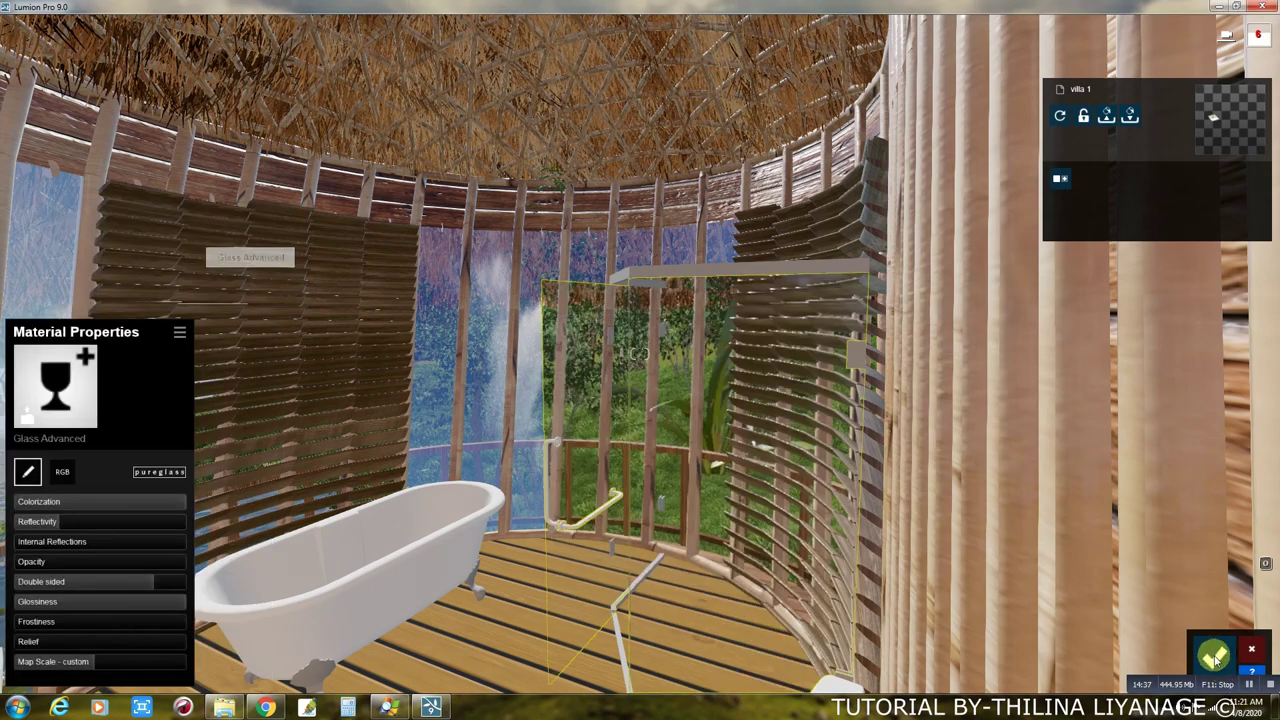
click(343, 400)
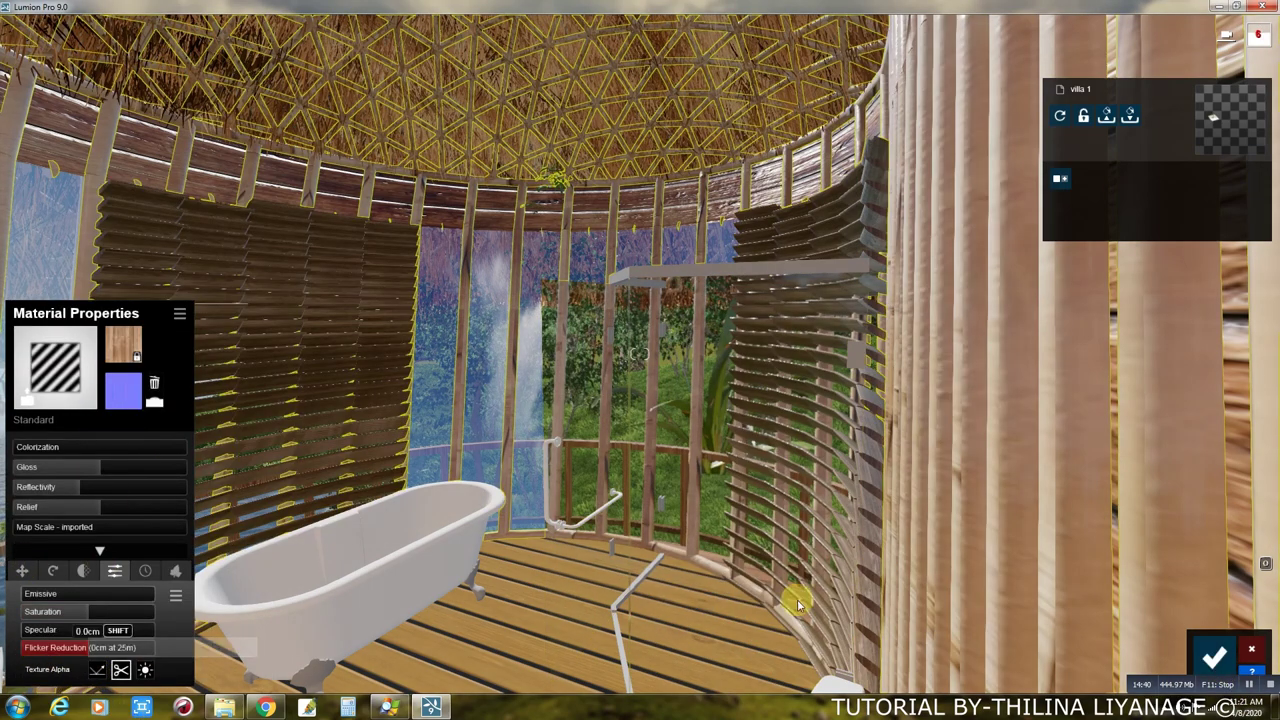
click(1212, 658)
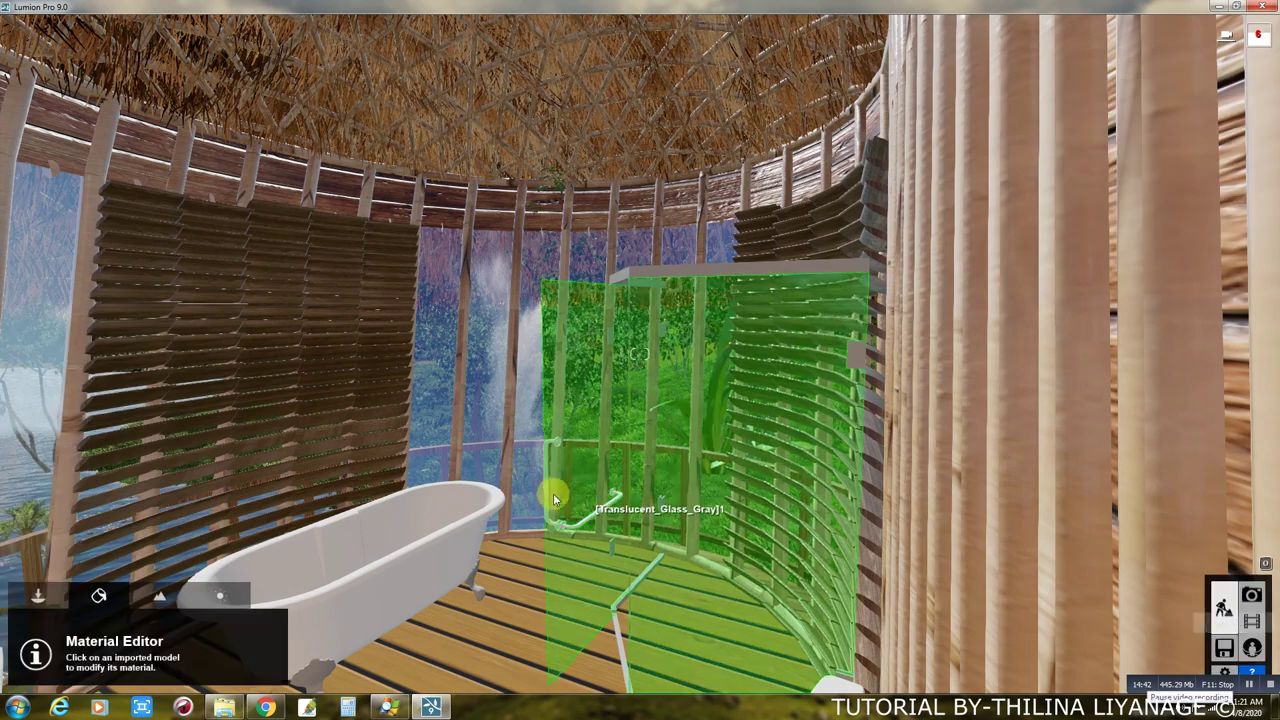
Place an Area Light, lift it under the thatched ceiling, and tint it orange.
click(40, 597)
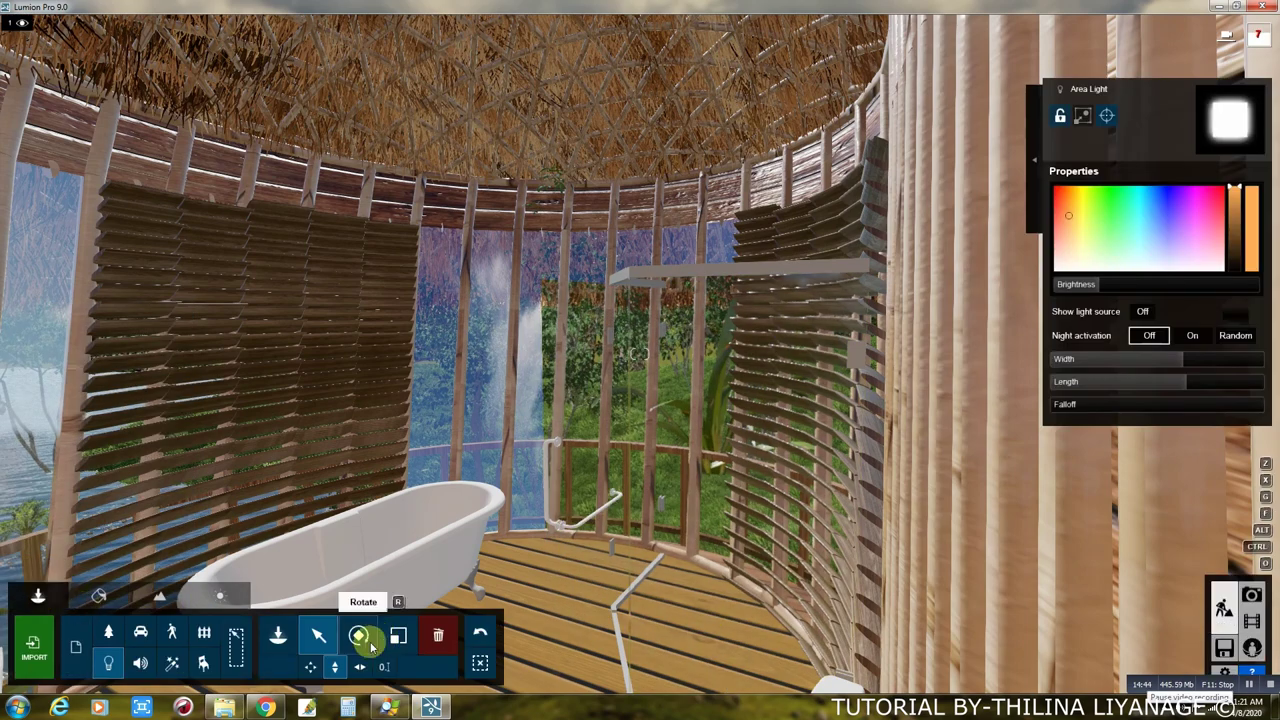
click(282, 640)
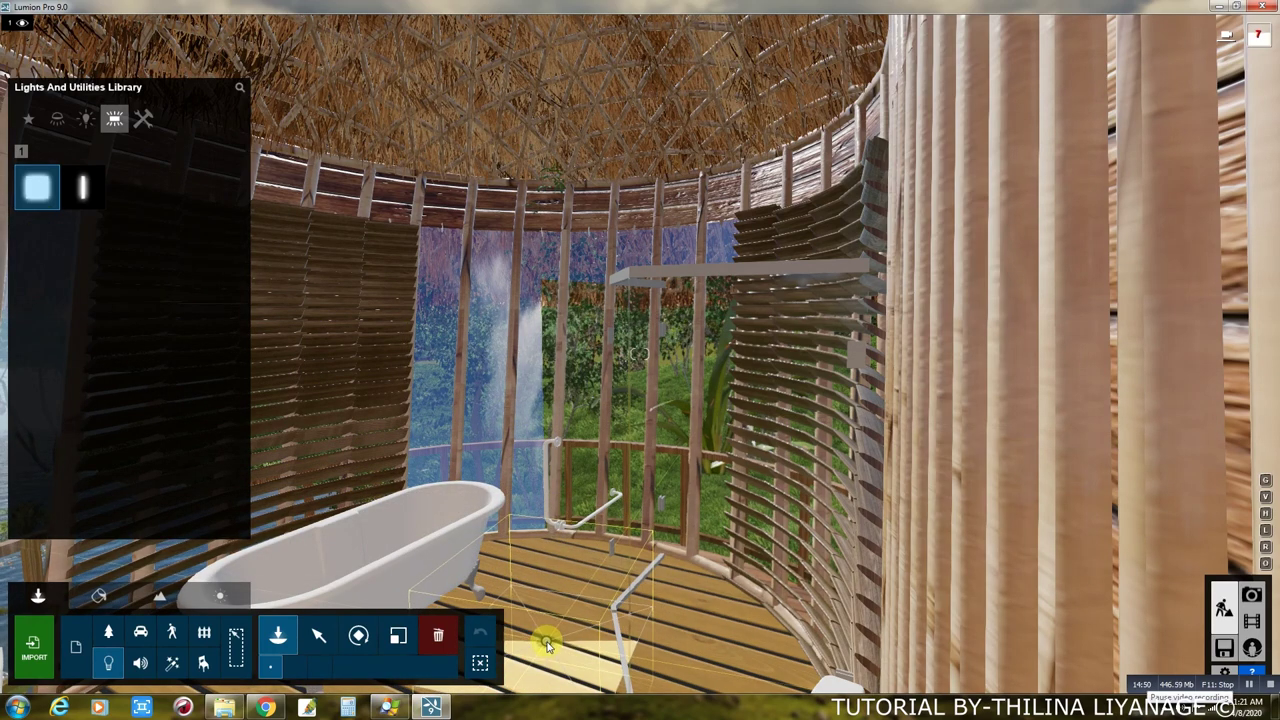
click(547, 645)
click(318, 635)
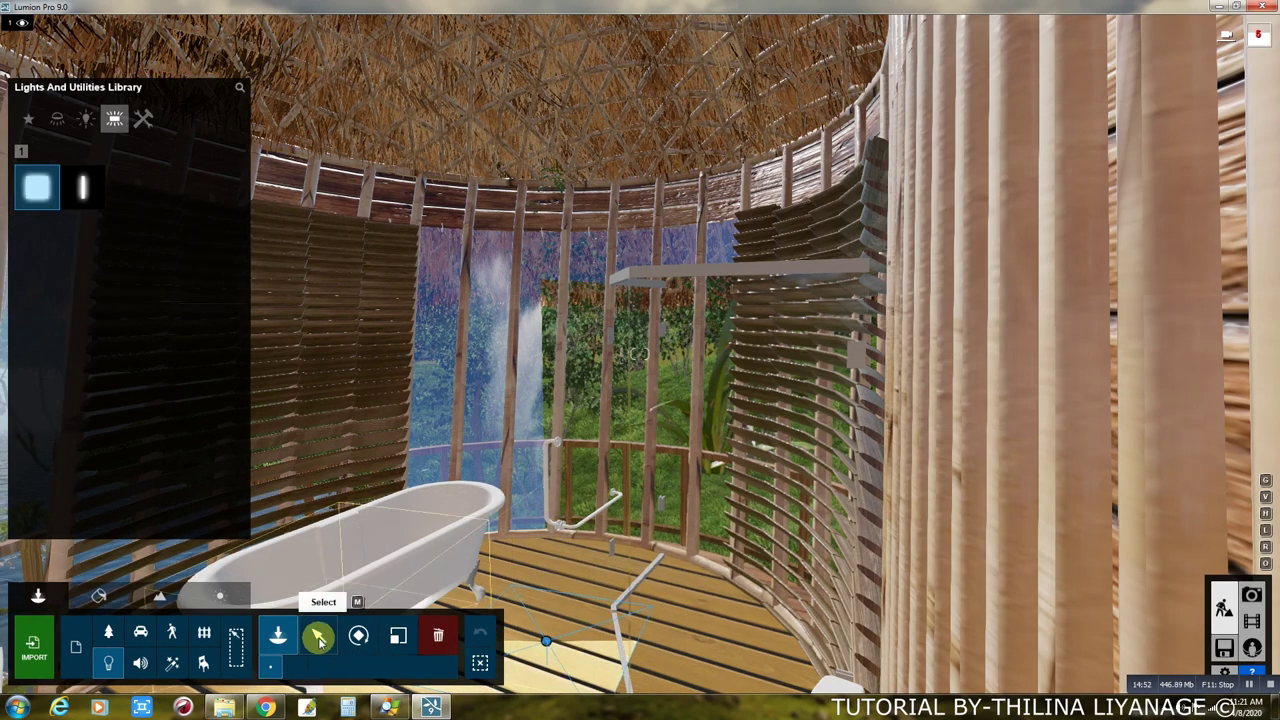
click(338, 667)
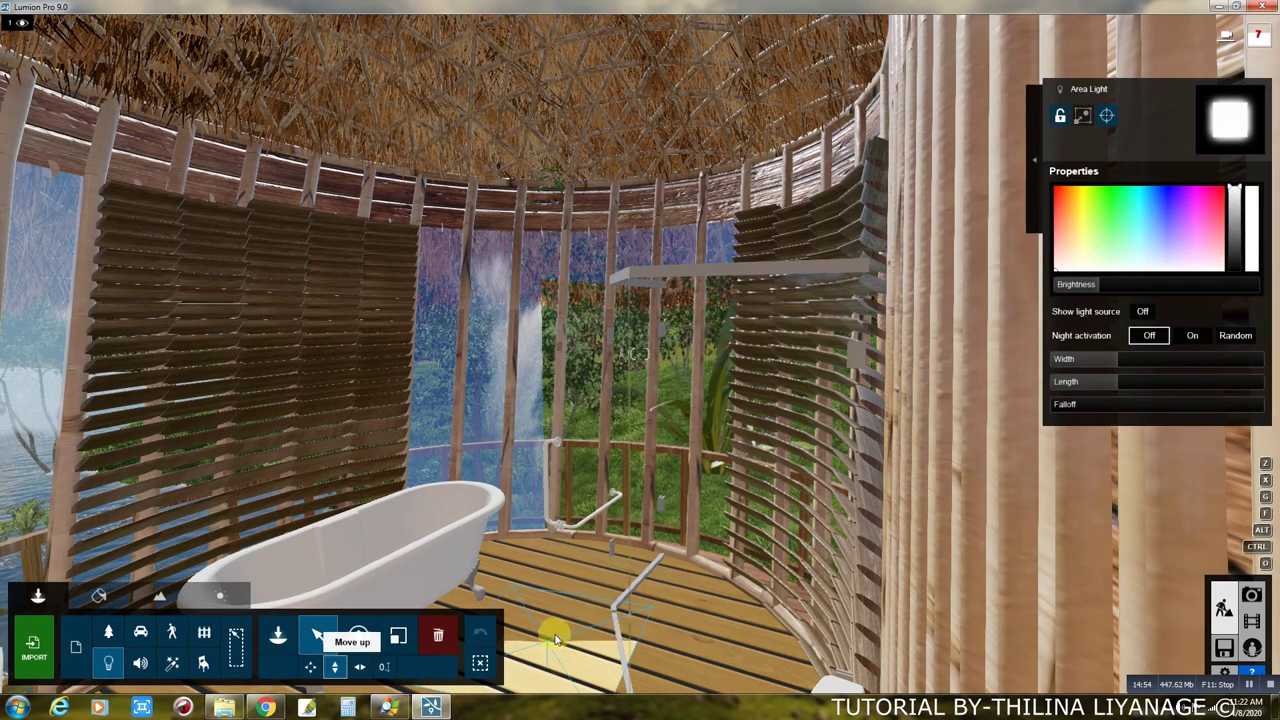
drag(520, 230, 524, 250)
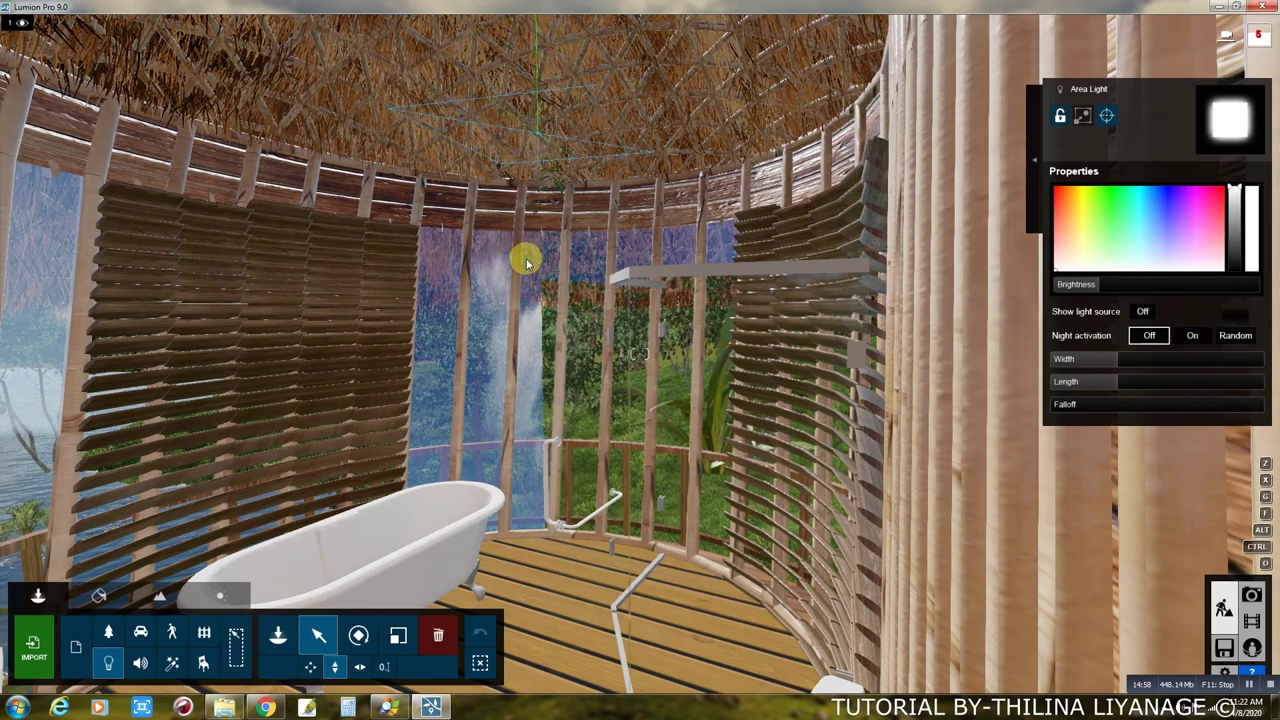
drag(524, 250, 766, 277)
click(1066, 216)
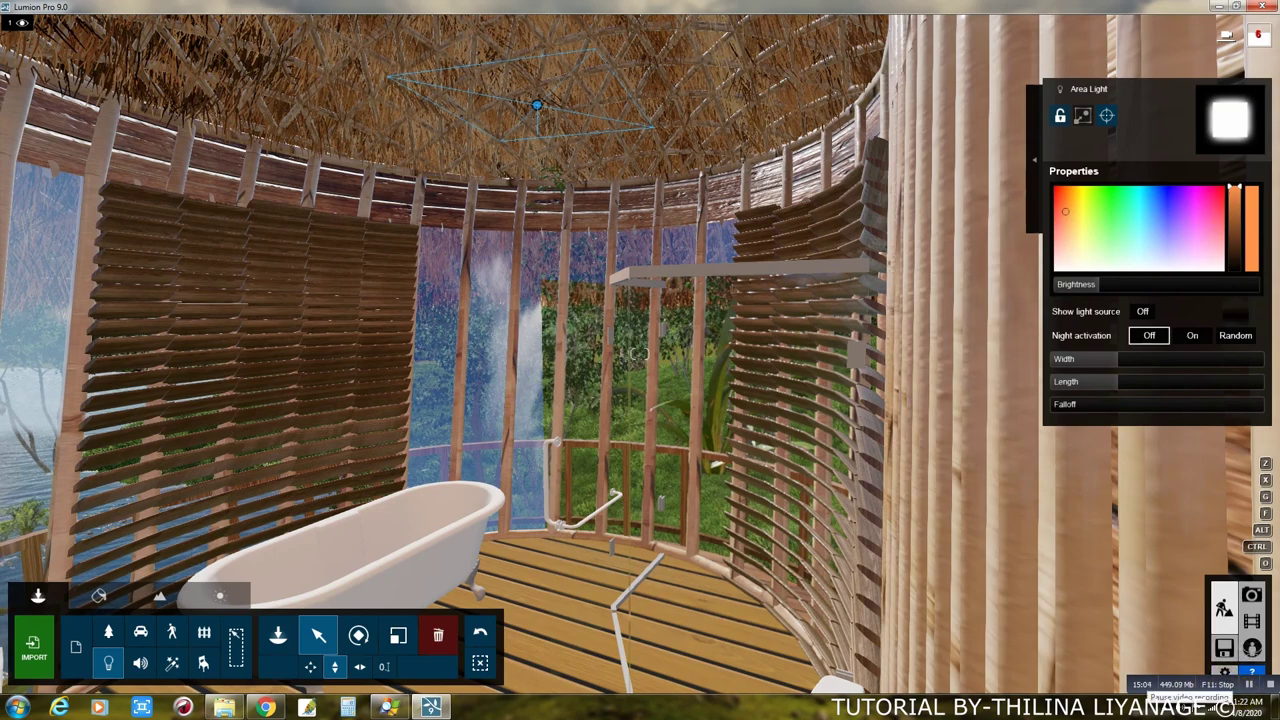
Enter Photo mode and restore the saved exterior view of the huts.
right_drag(1200, 683, 1190, 684)
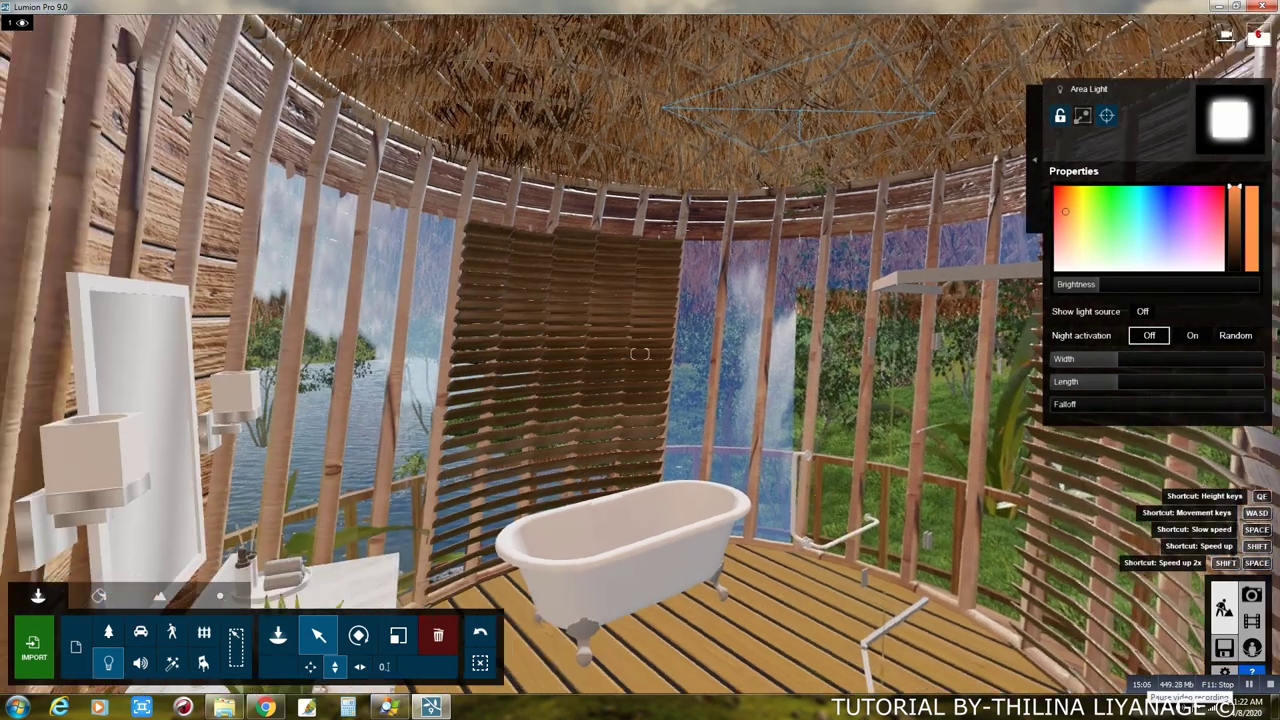
right_drag(556, 572, 556, 572)
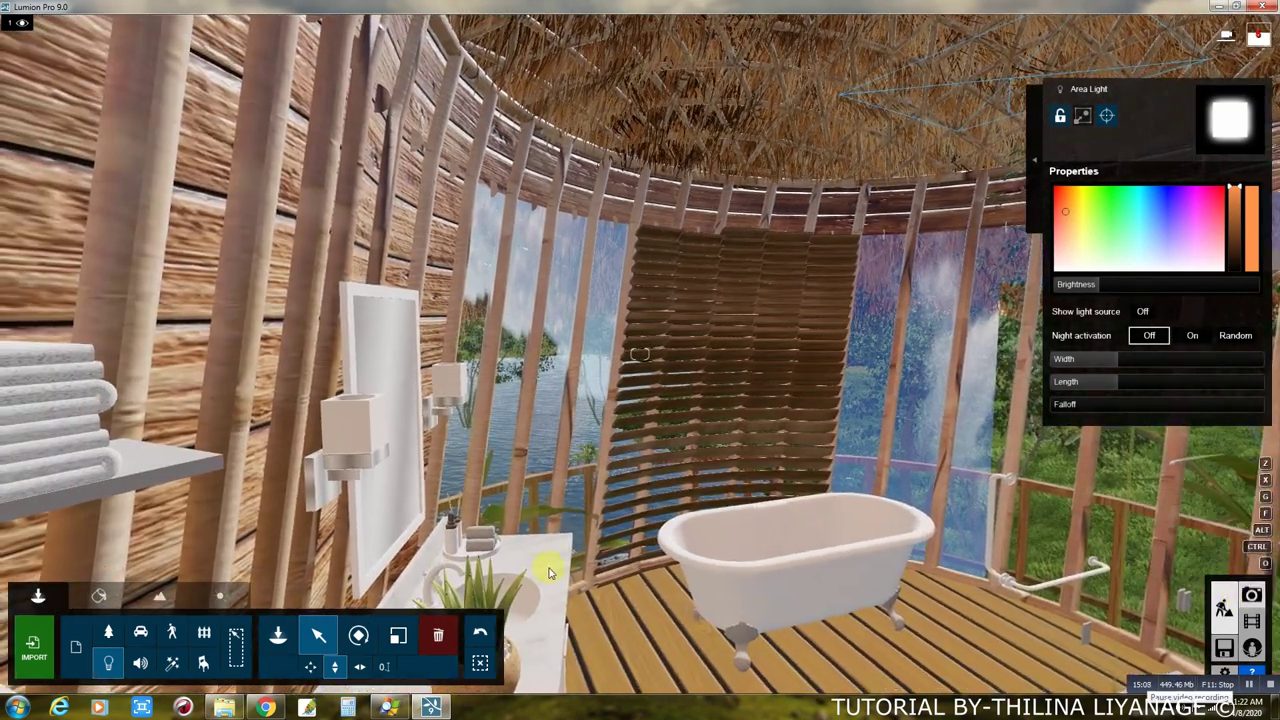
key(F11)
click(107, 609)
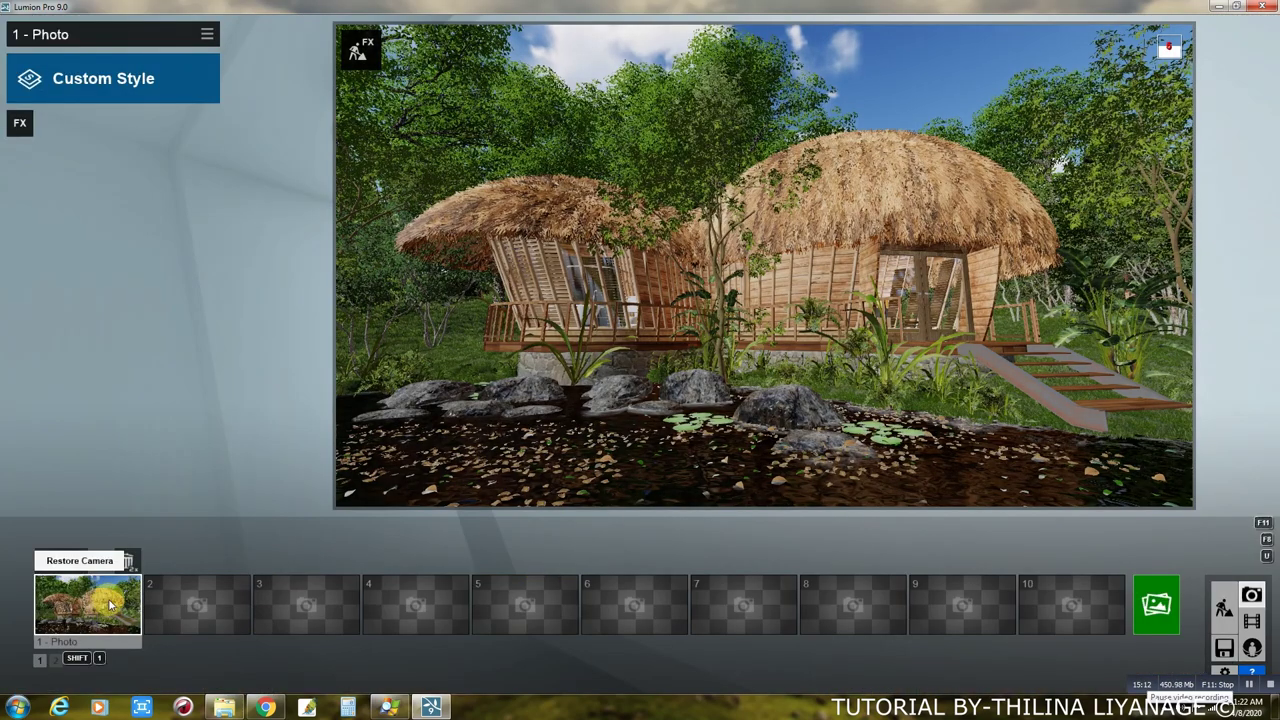
Load the eco villa .lme effects file to give the photo a dusk look.
click(213, 37)
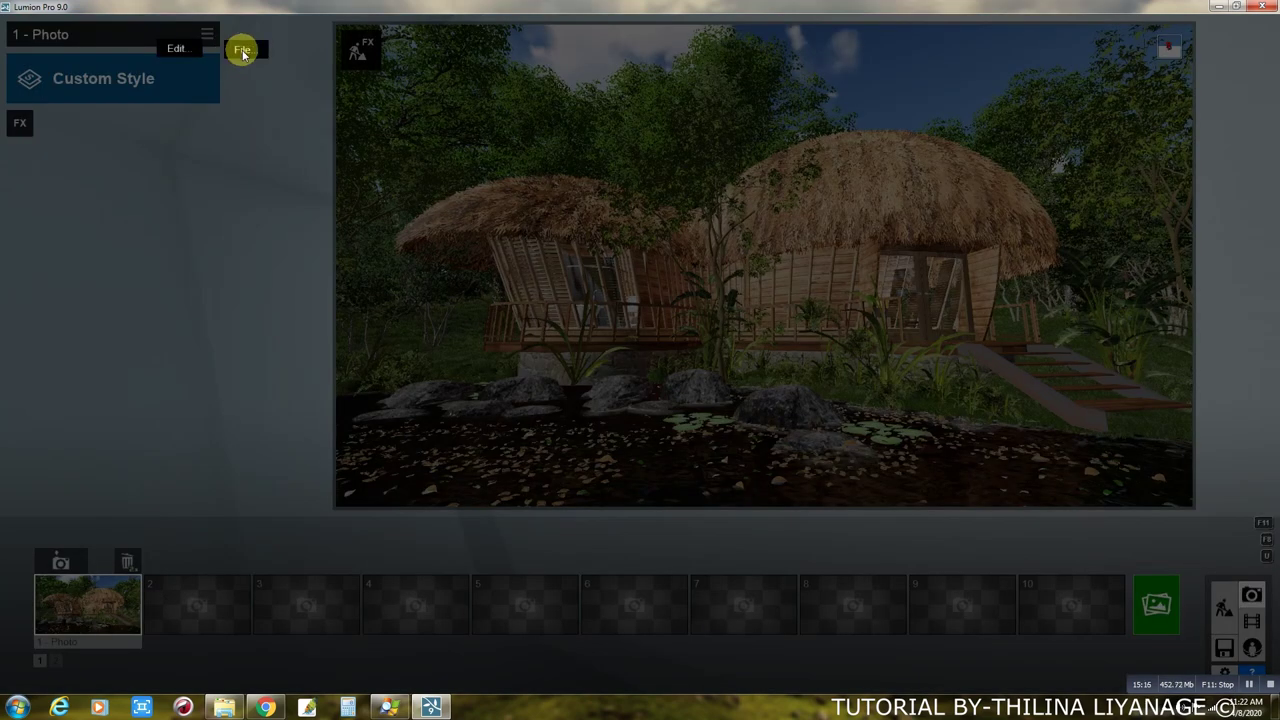
click(242, 52)
click(309, 69)
double_click(275, 135)
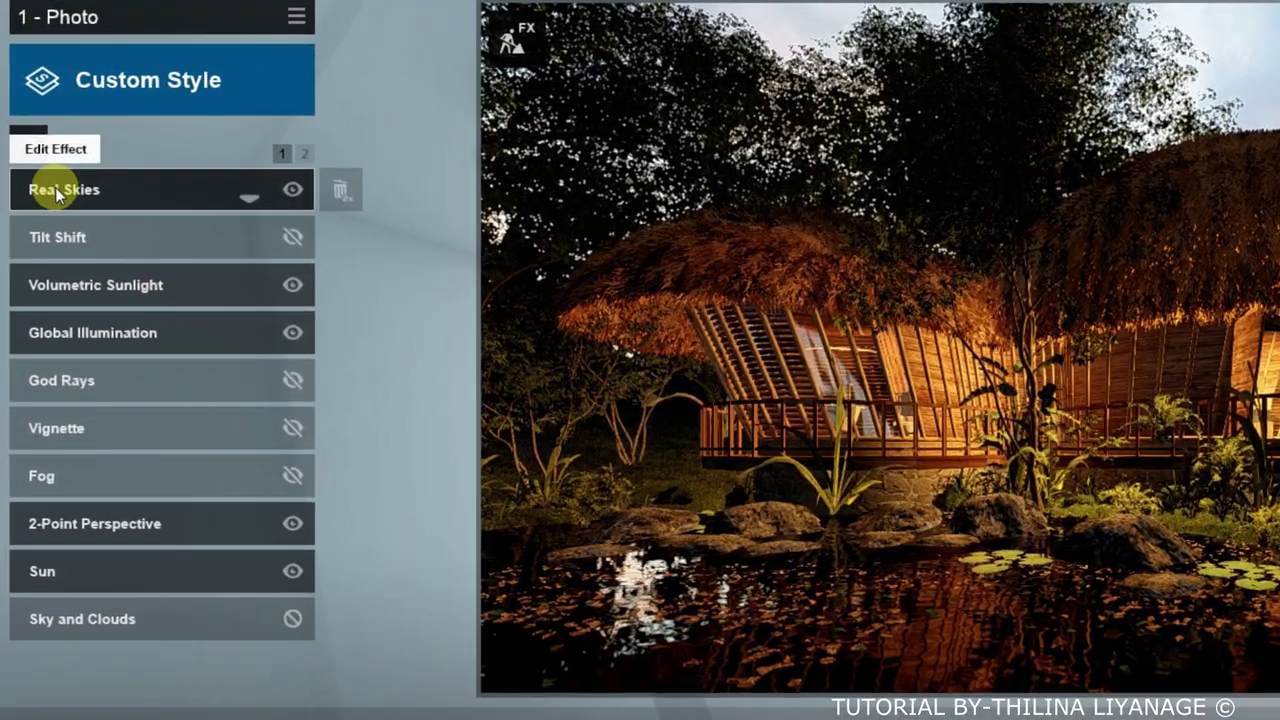
click(55, 187)
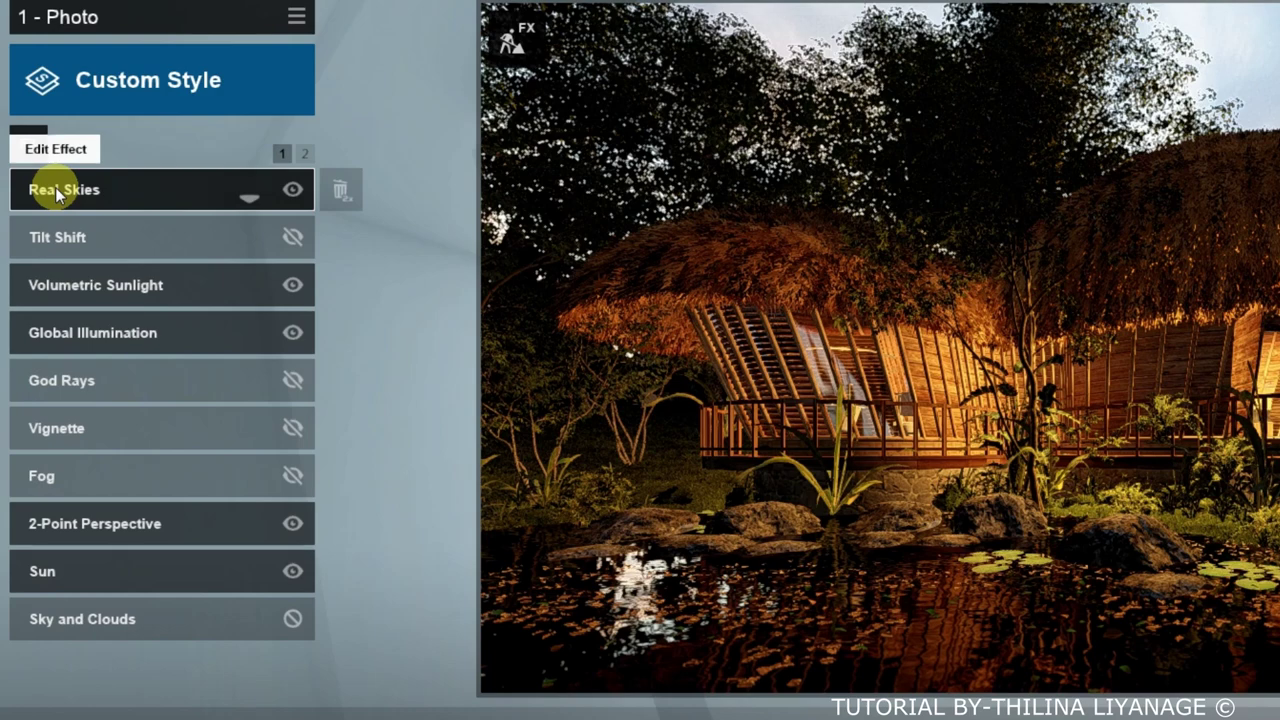
click(55, 187)
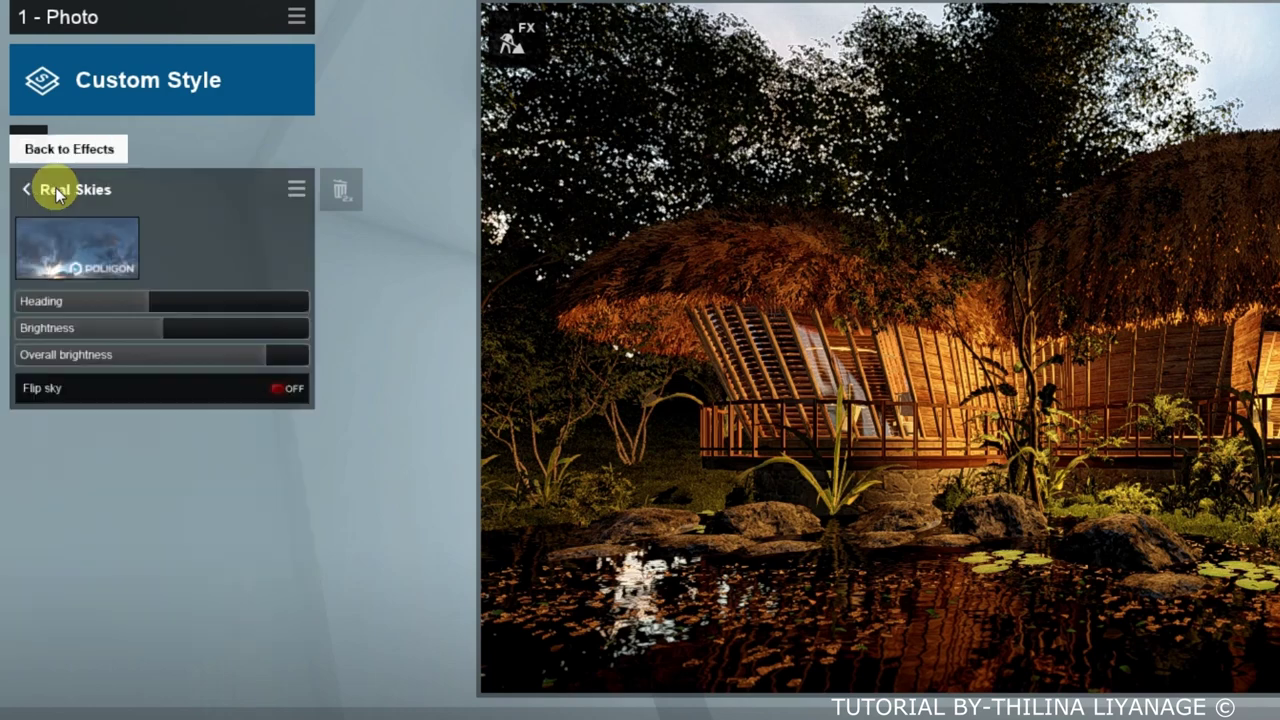
click(71, 246)
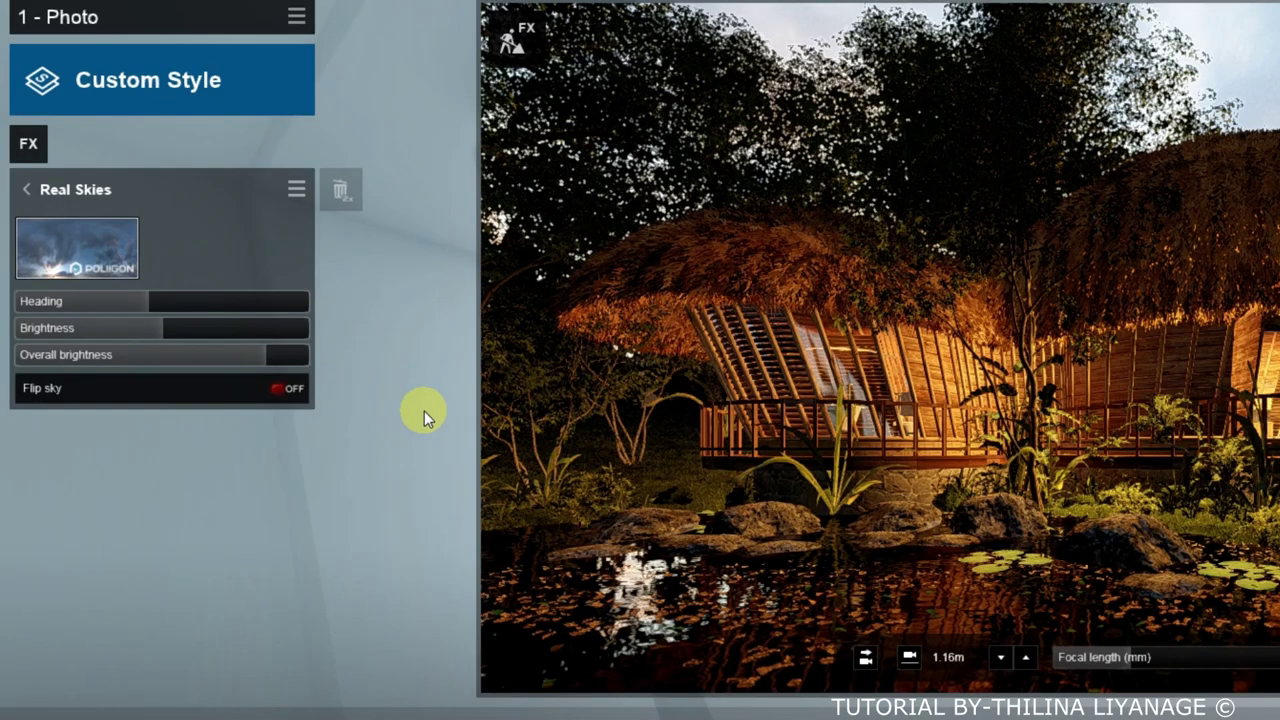
click(27, 192)
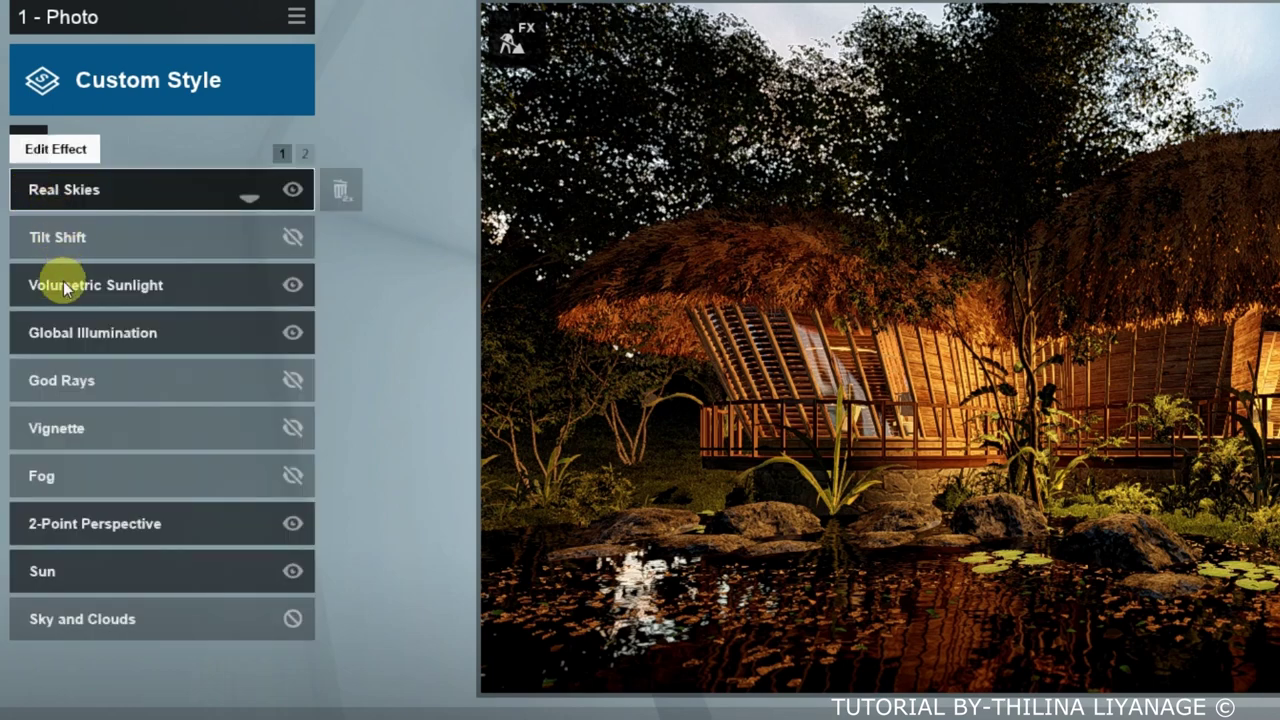
click(79, 290)
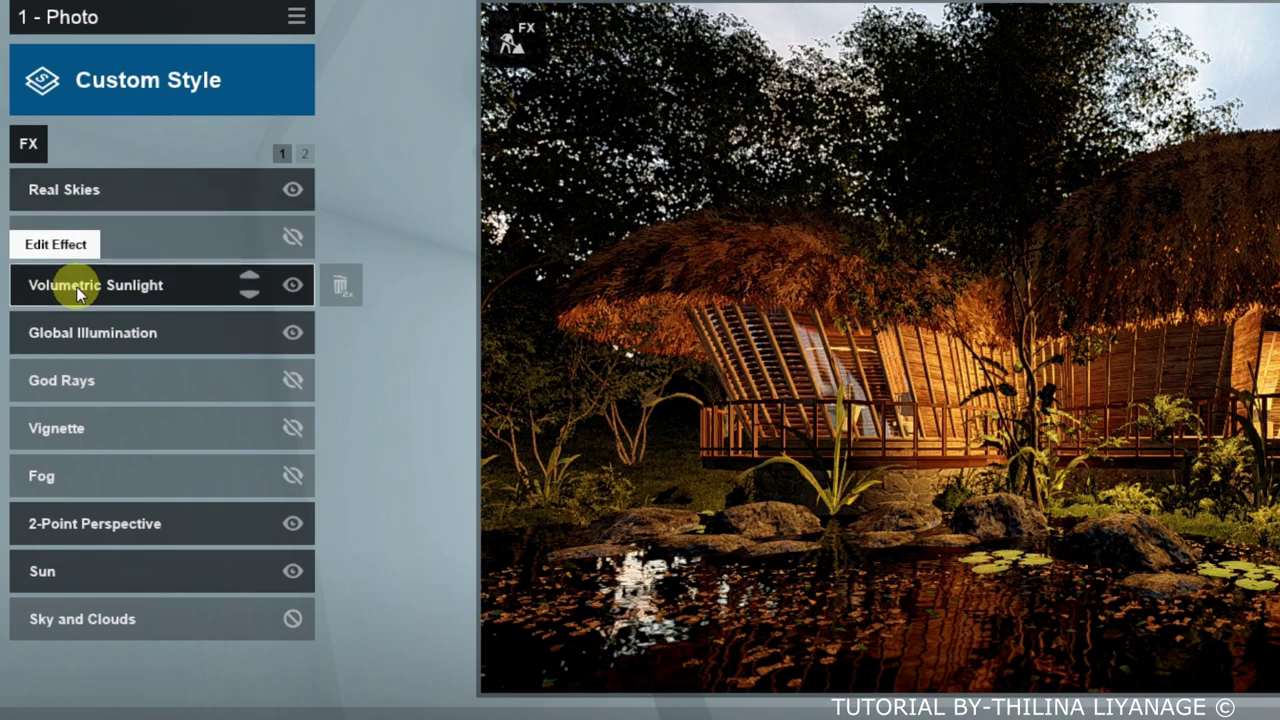
click(76, 286)
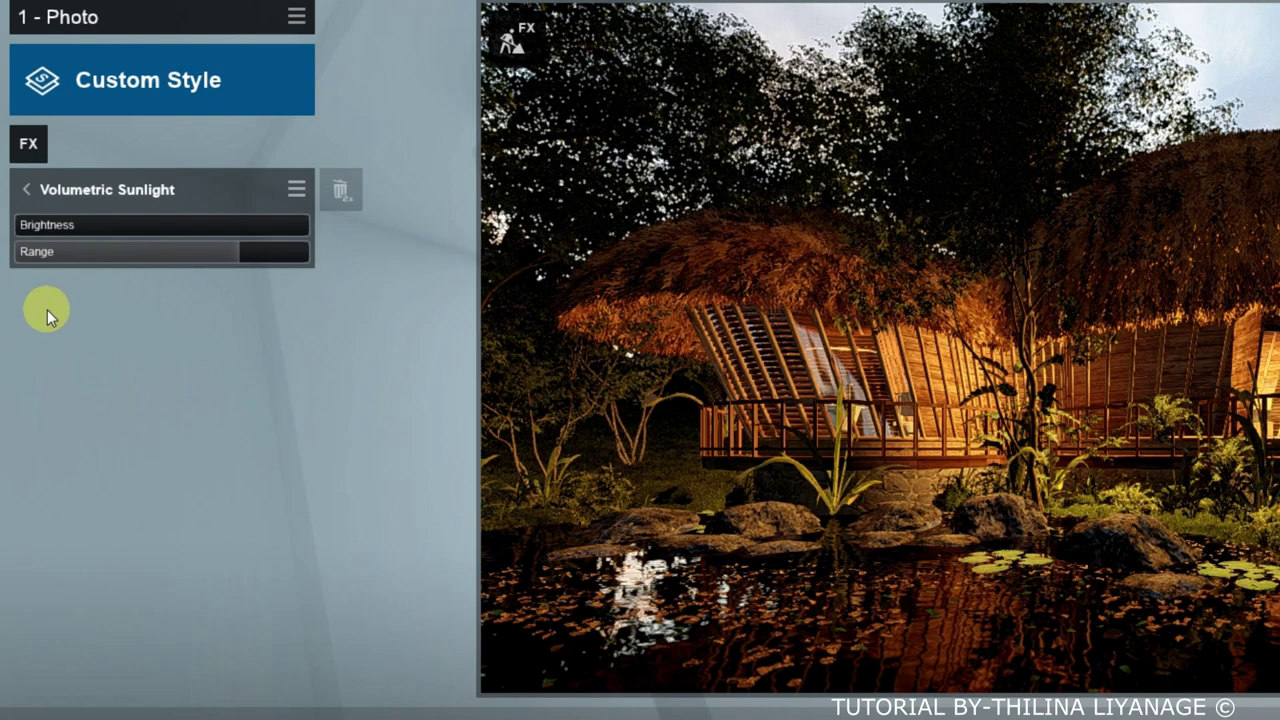
click(27, 190)
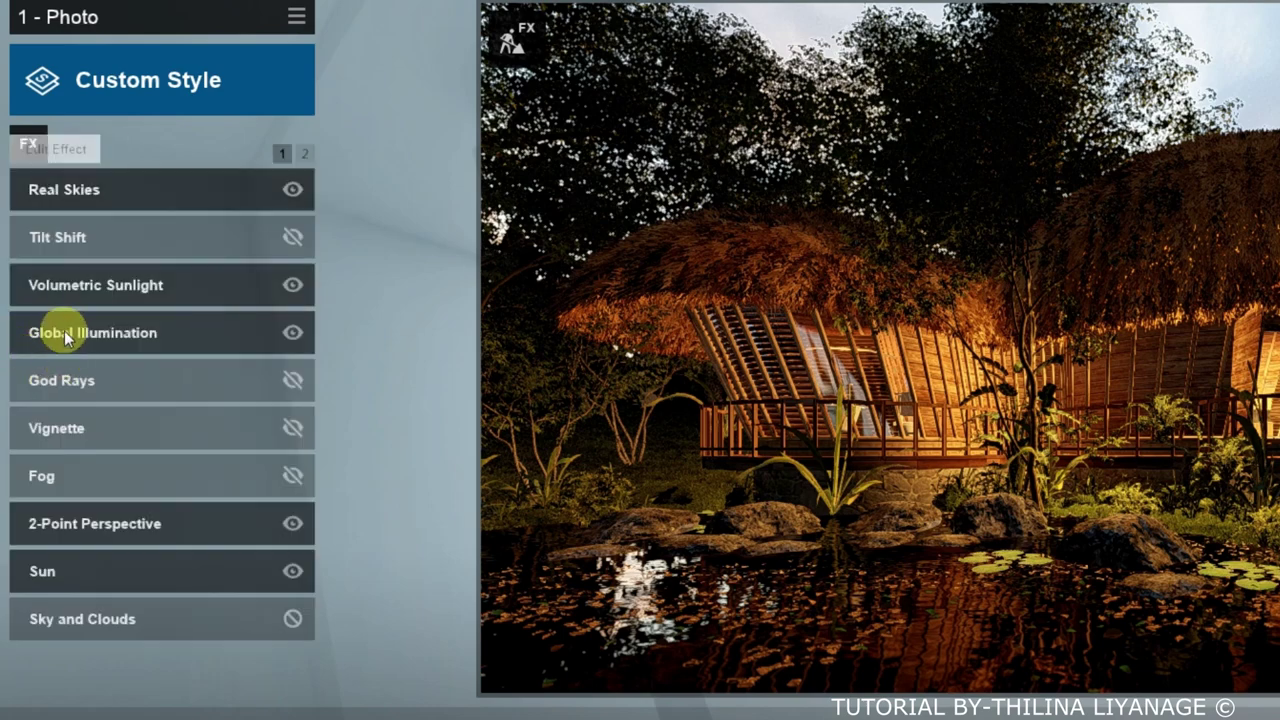
mouse_move(93, 333)
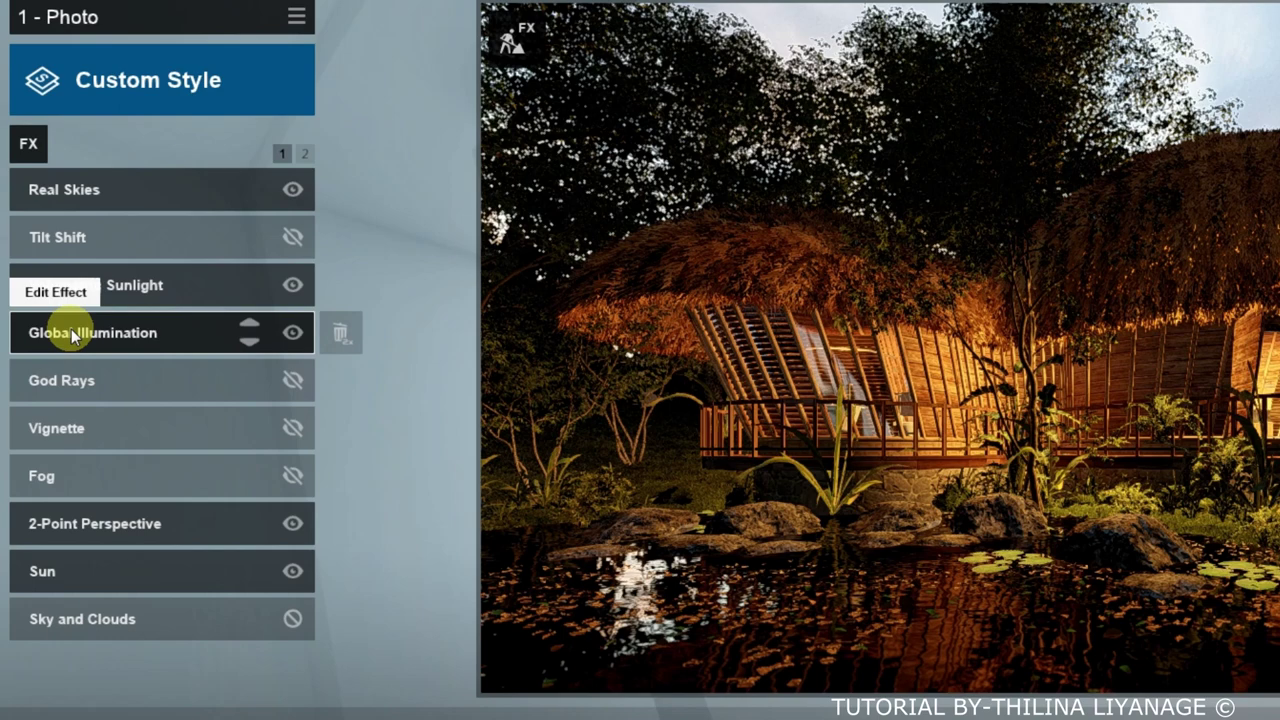
click(72, 336)
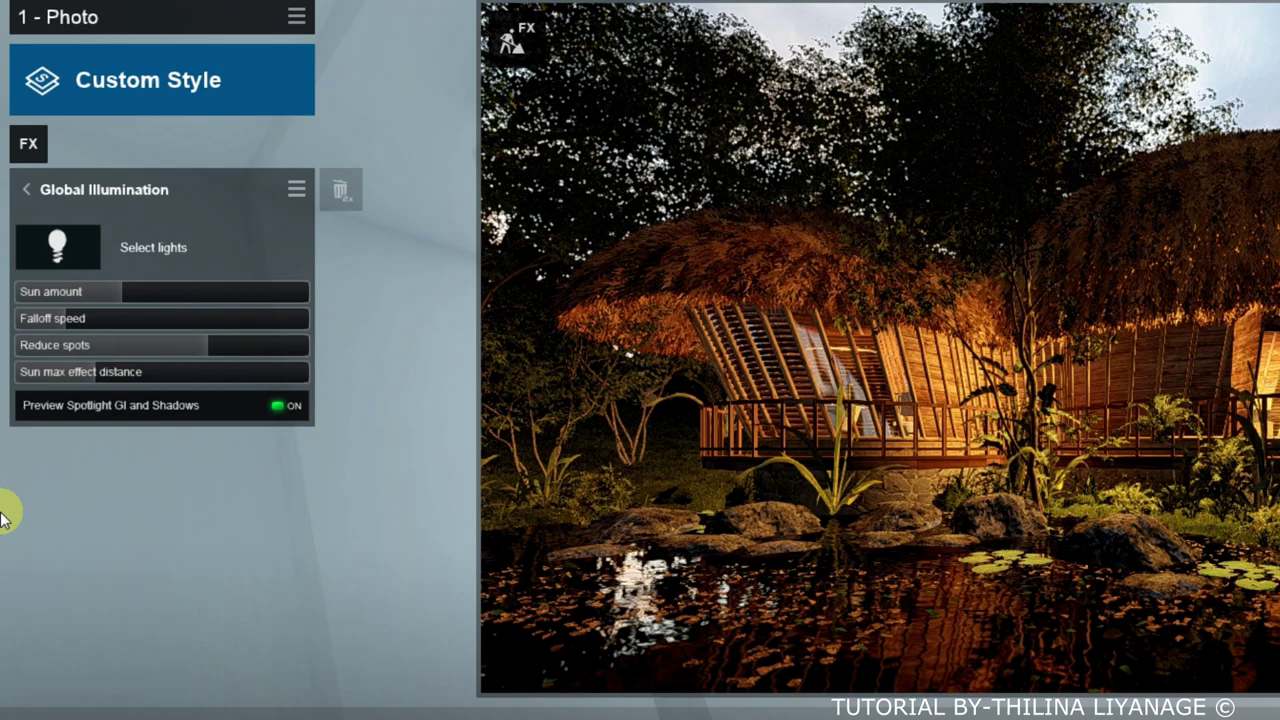
click(27, 192)
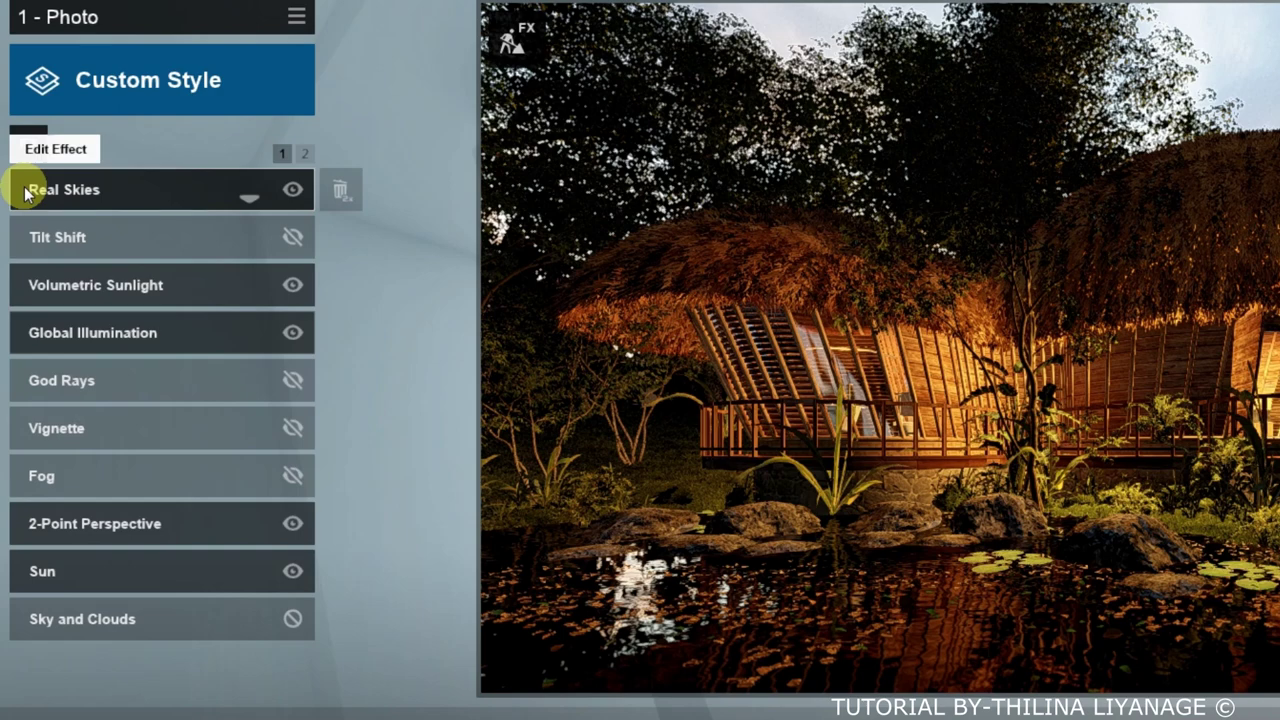
click(81, 524)
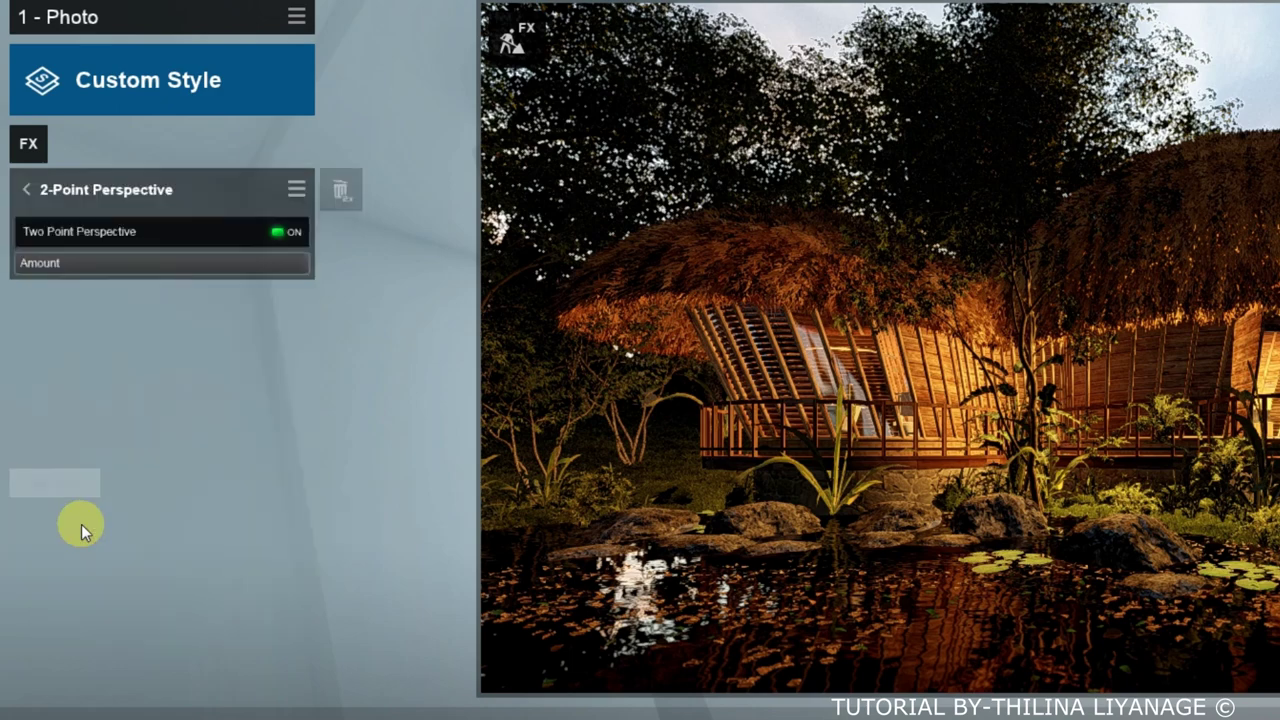
click(22, 193)
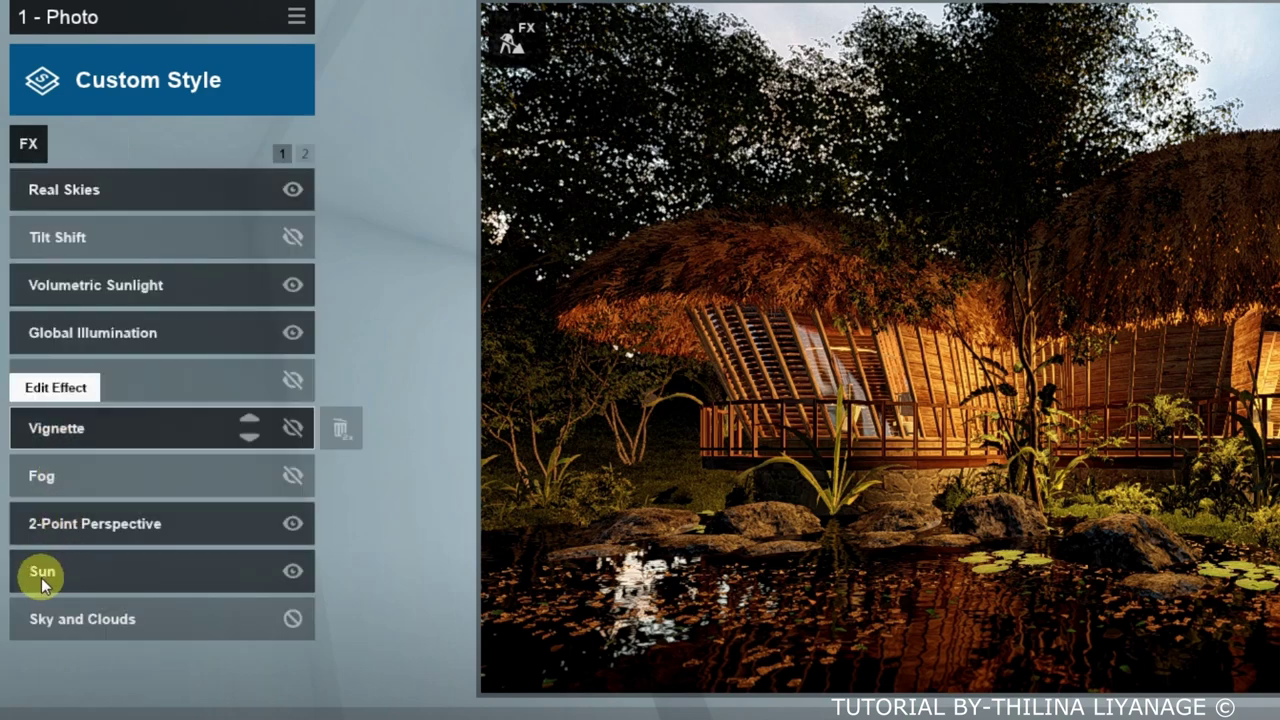
mouse_move(41, 577)
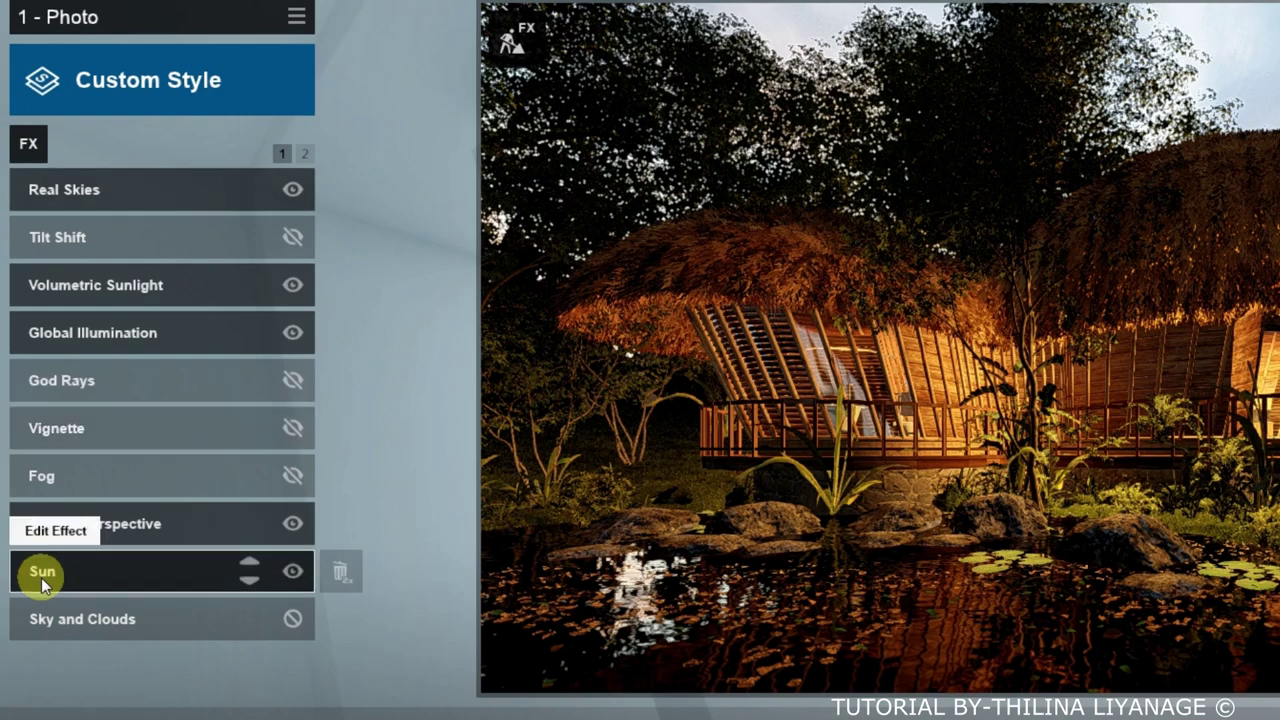
click(41, 577)
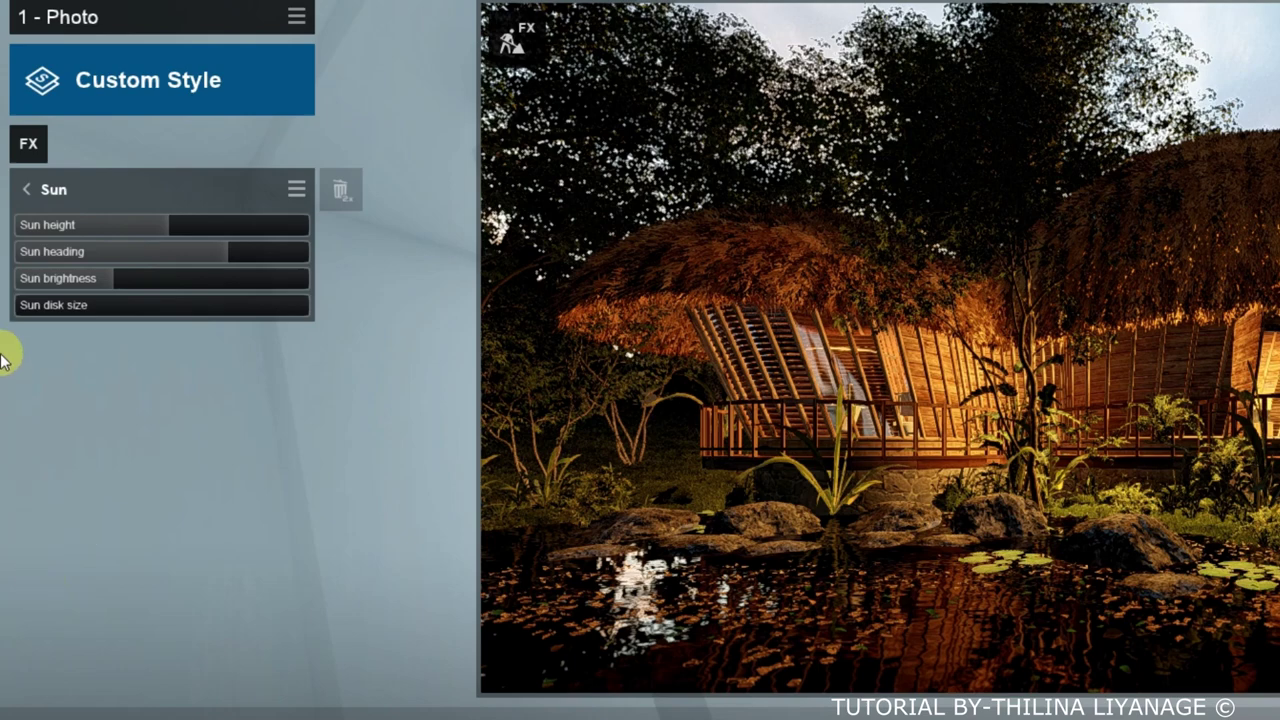
click(27, 191)
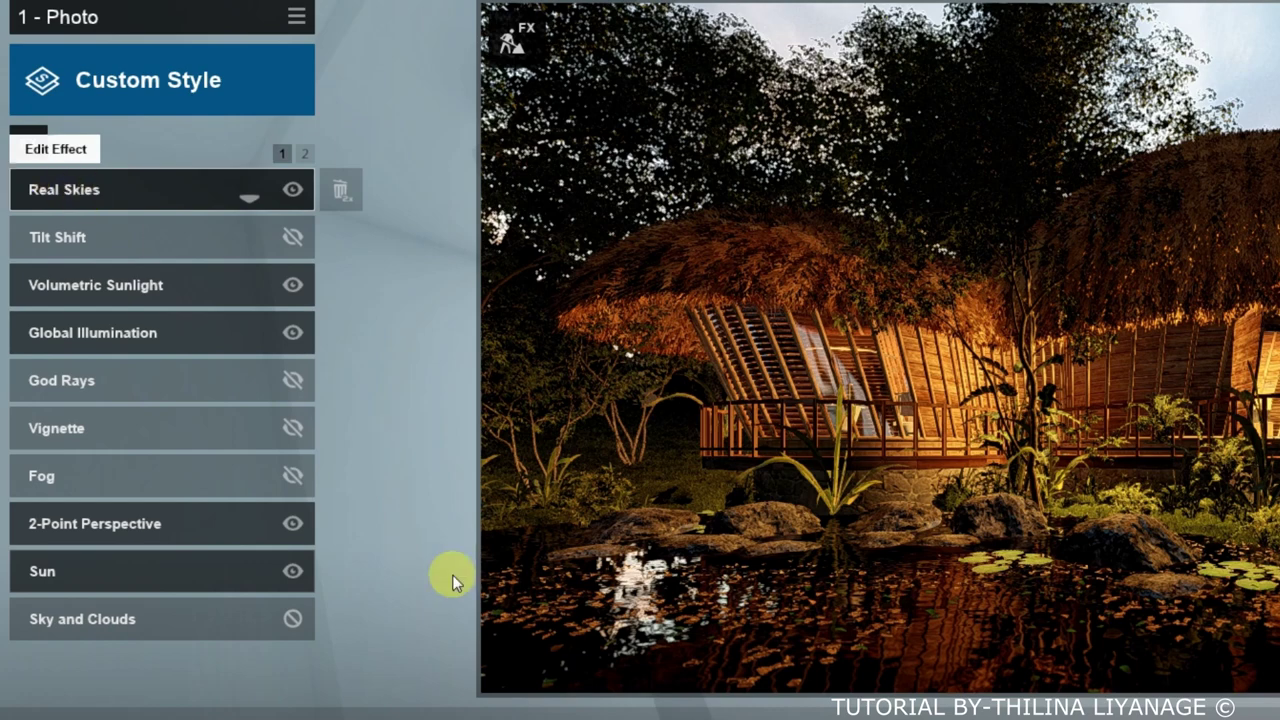
click(306, 154)
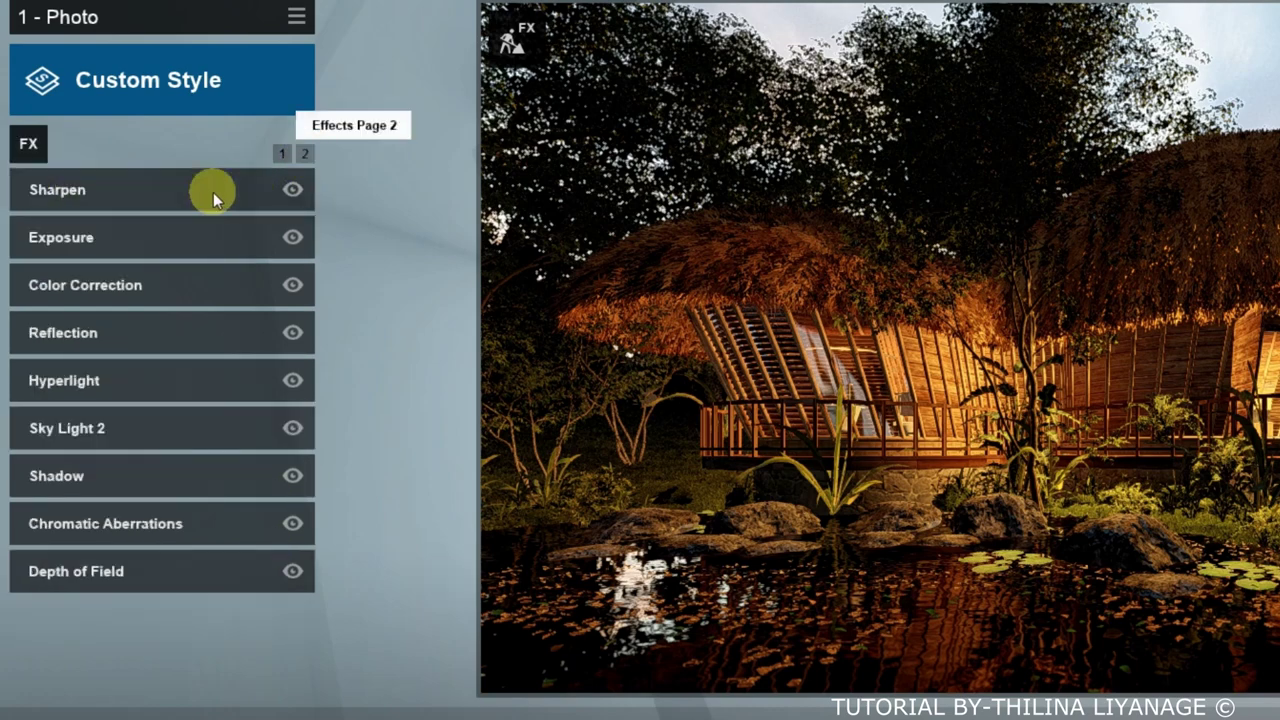
click(82, 190)
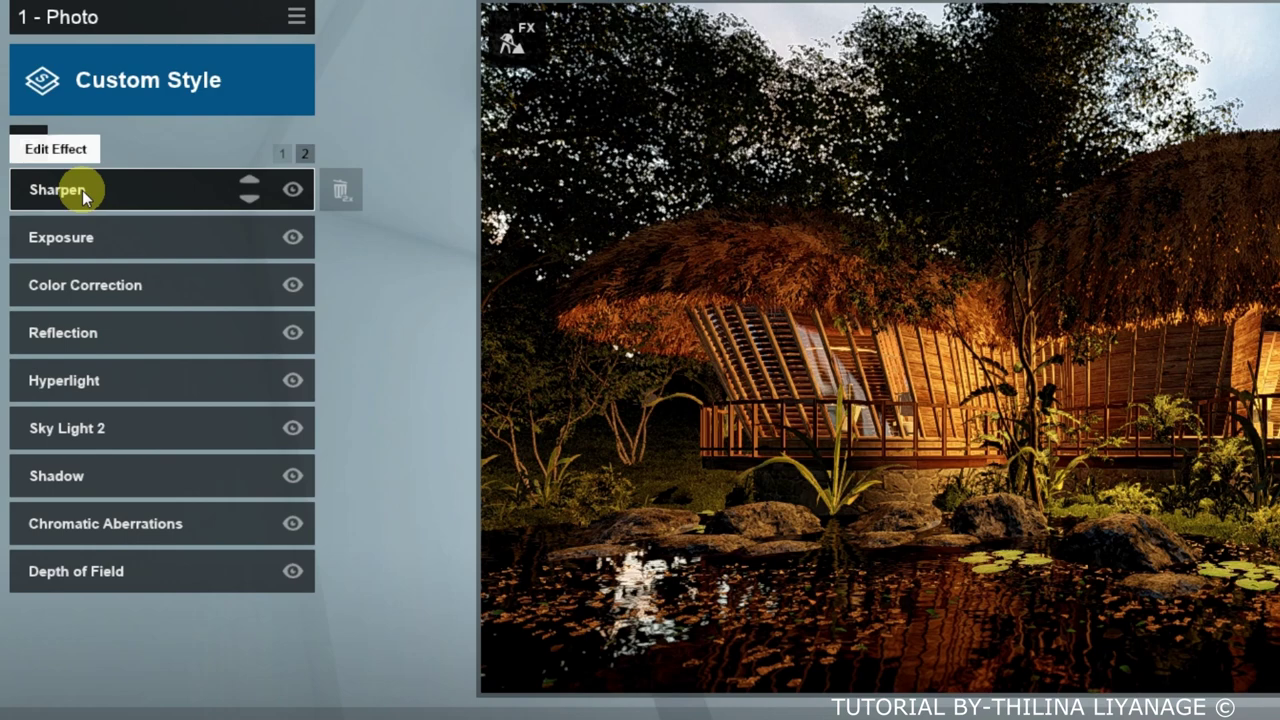
click(82, 190)
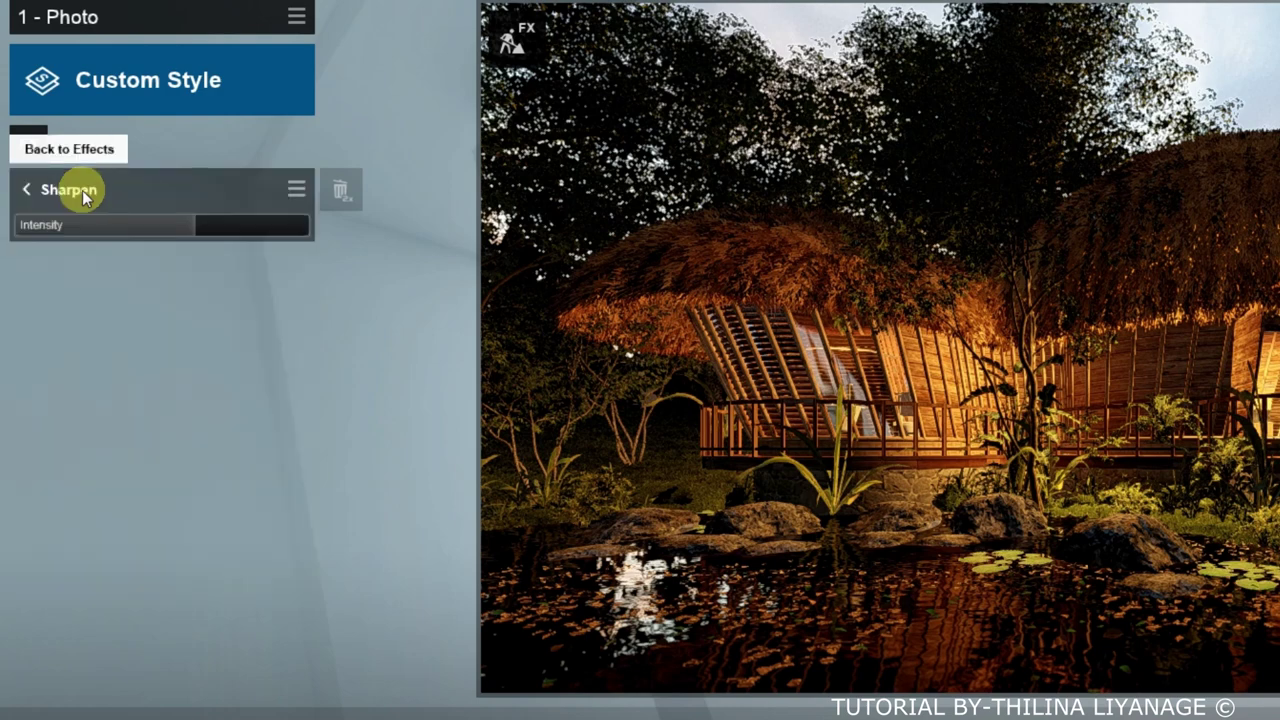
click(27, 193)
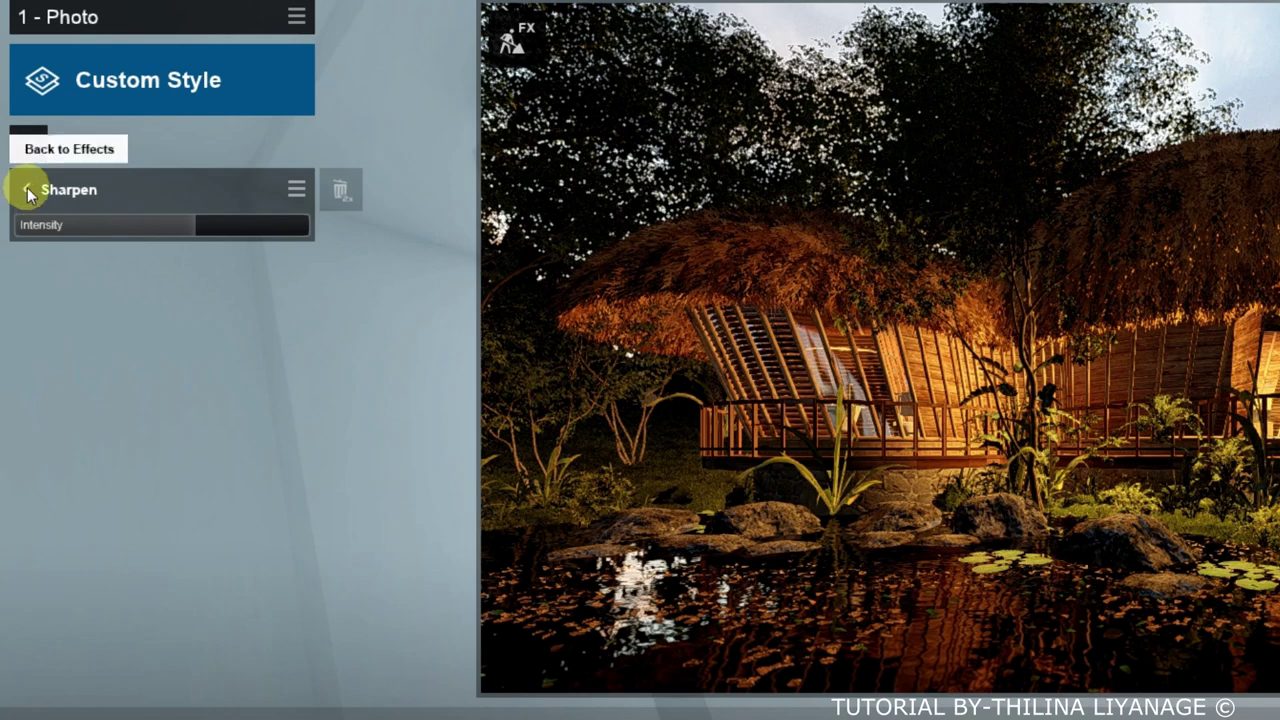
click(27, 193)
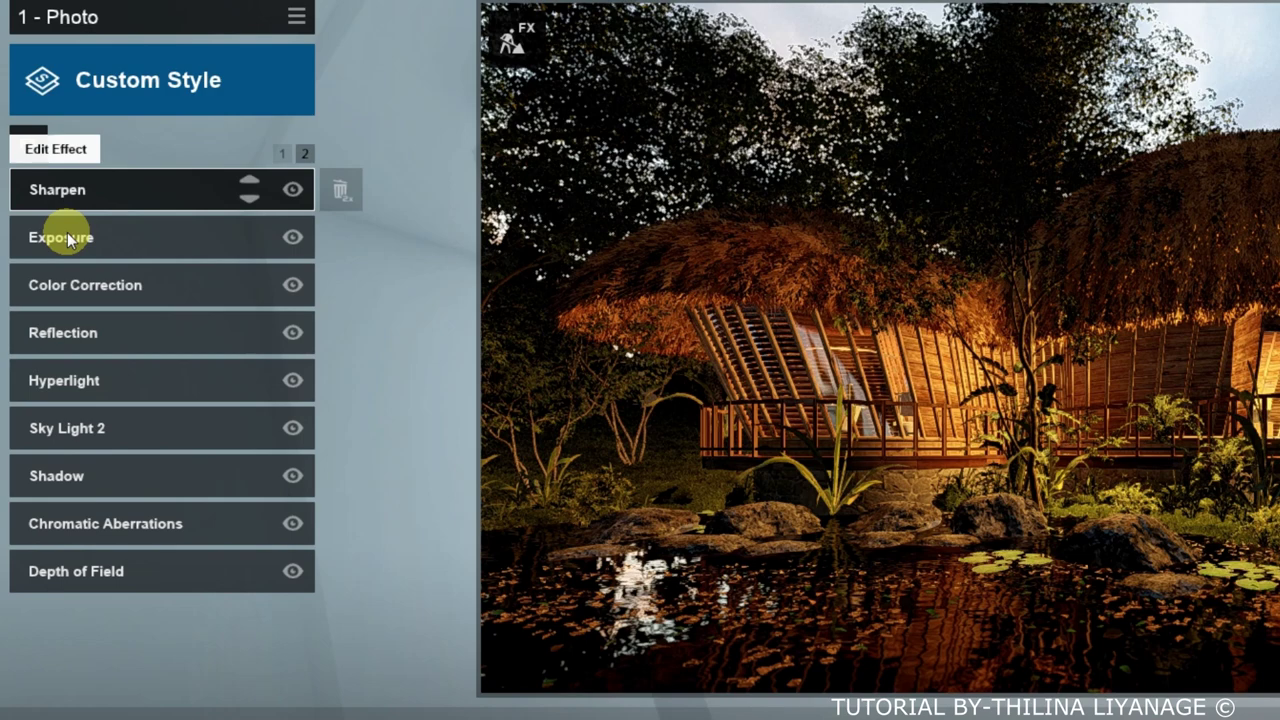
mouse_move(120, 237)
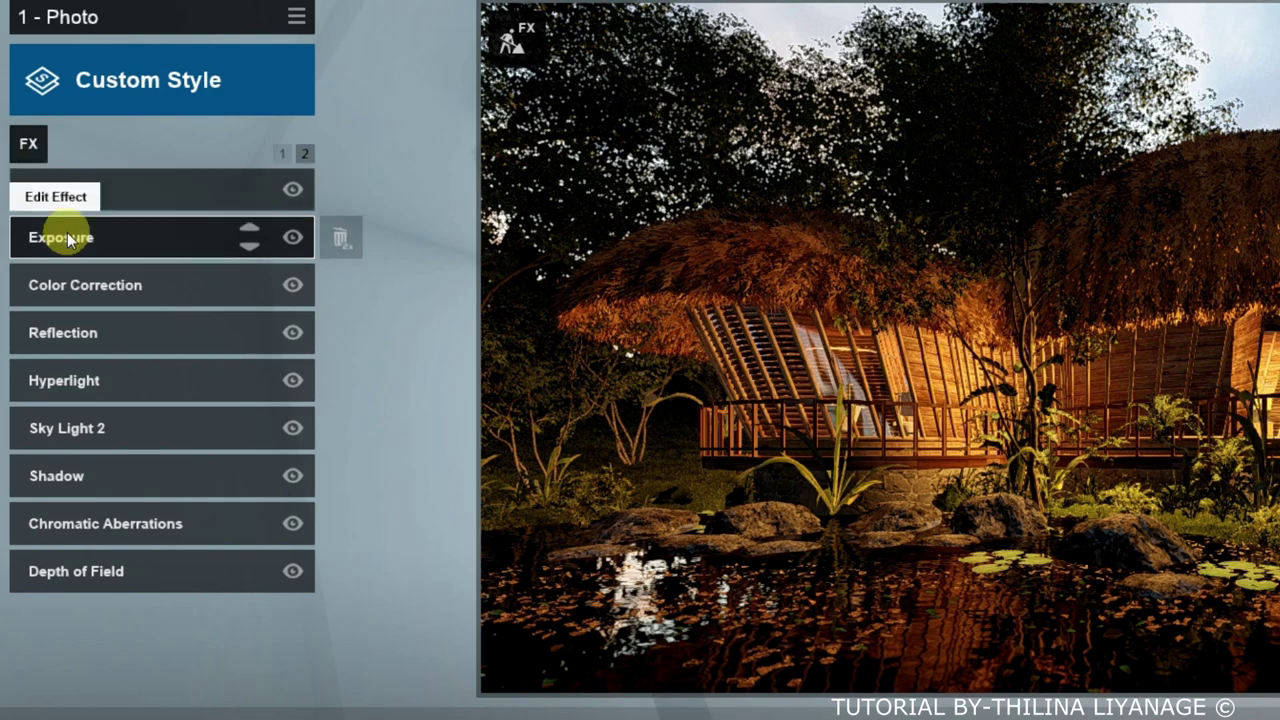
click(69, 238)
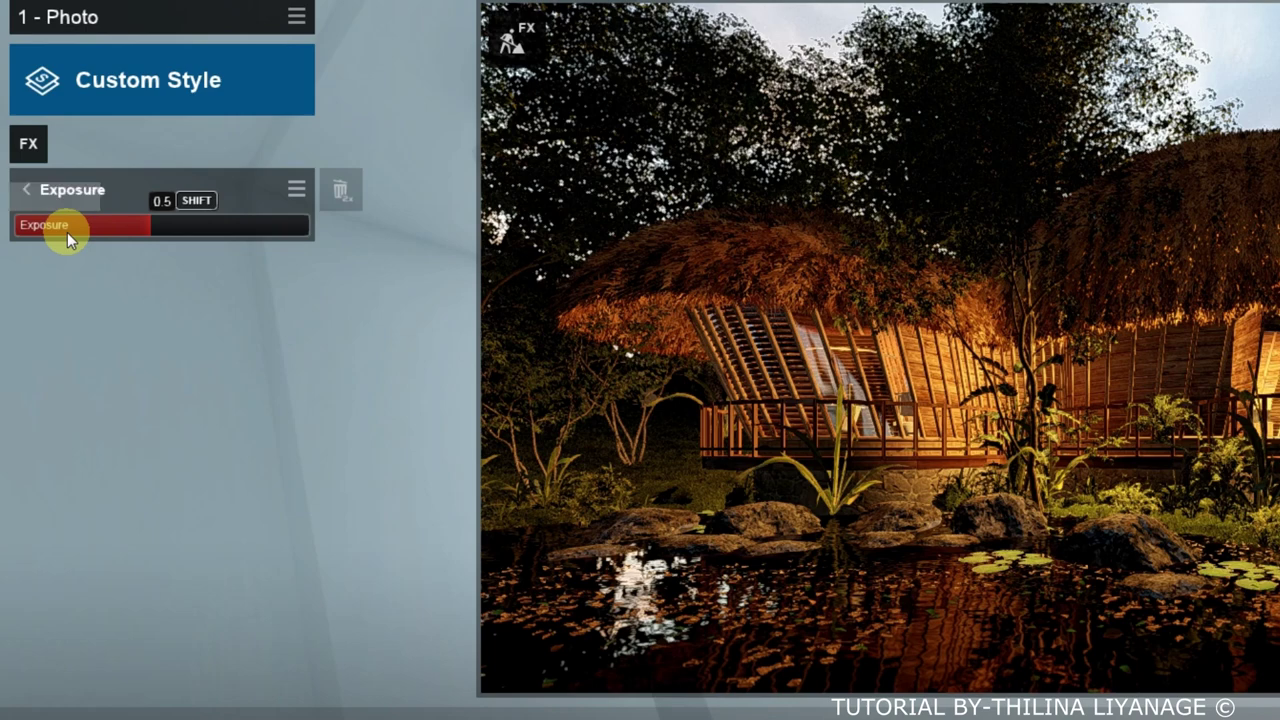
click(27, 193)
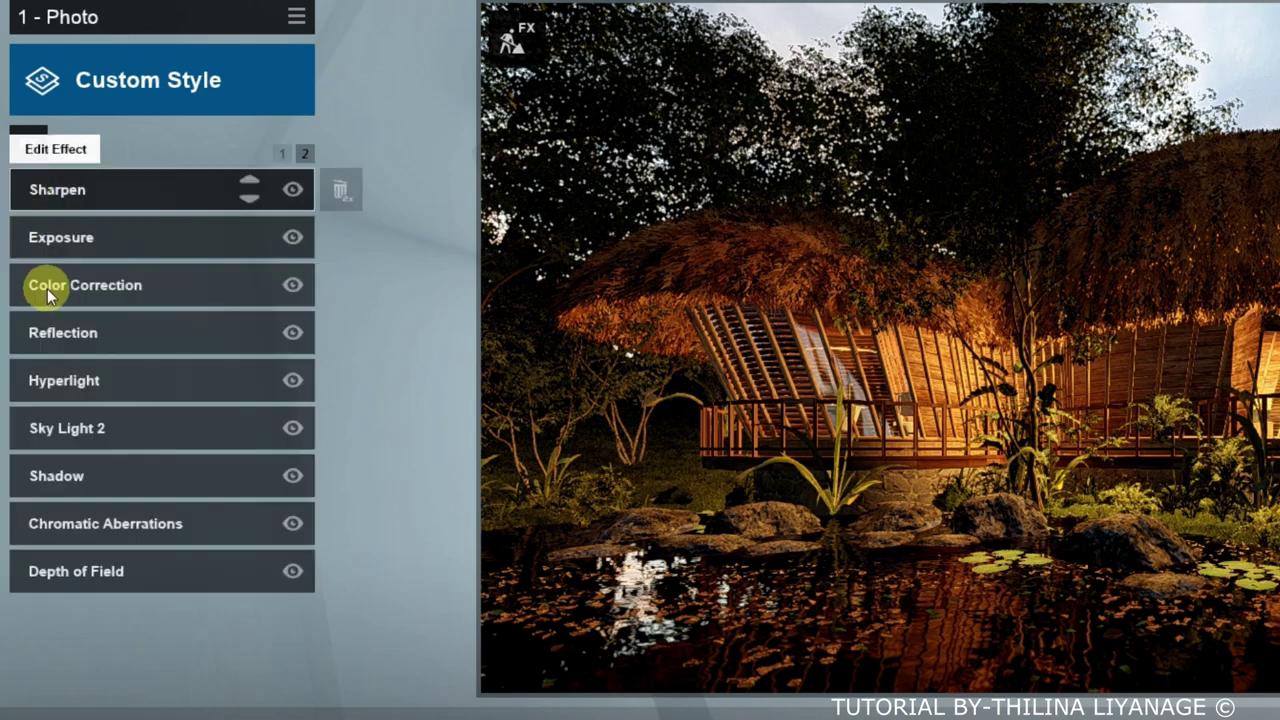
mouse_move(85, 285)
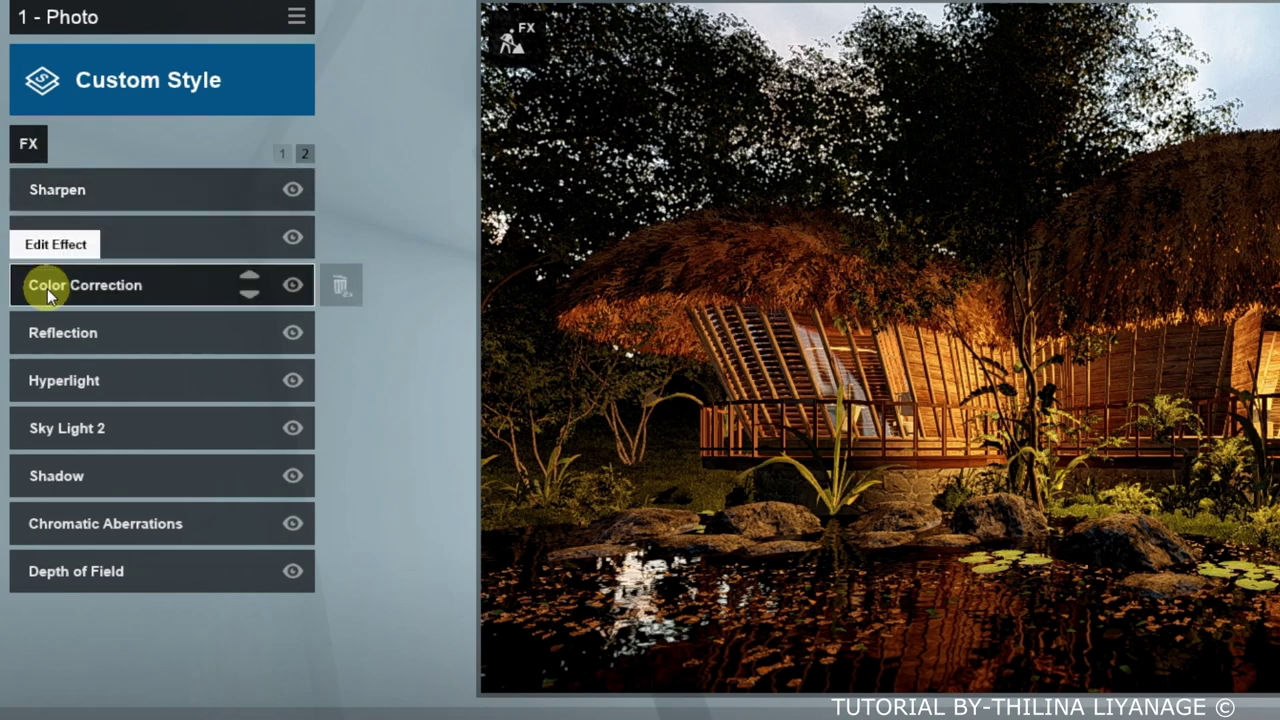
click(47, 288)
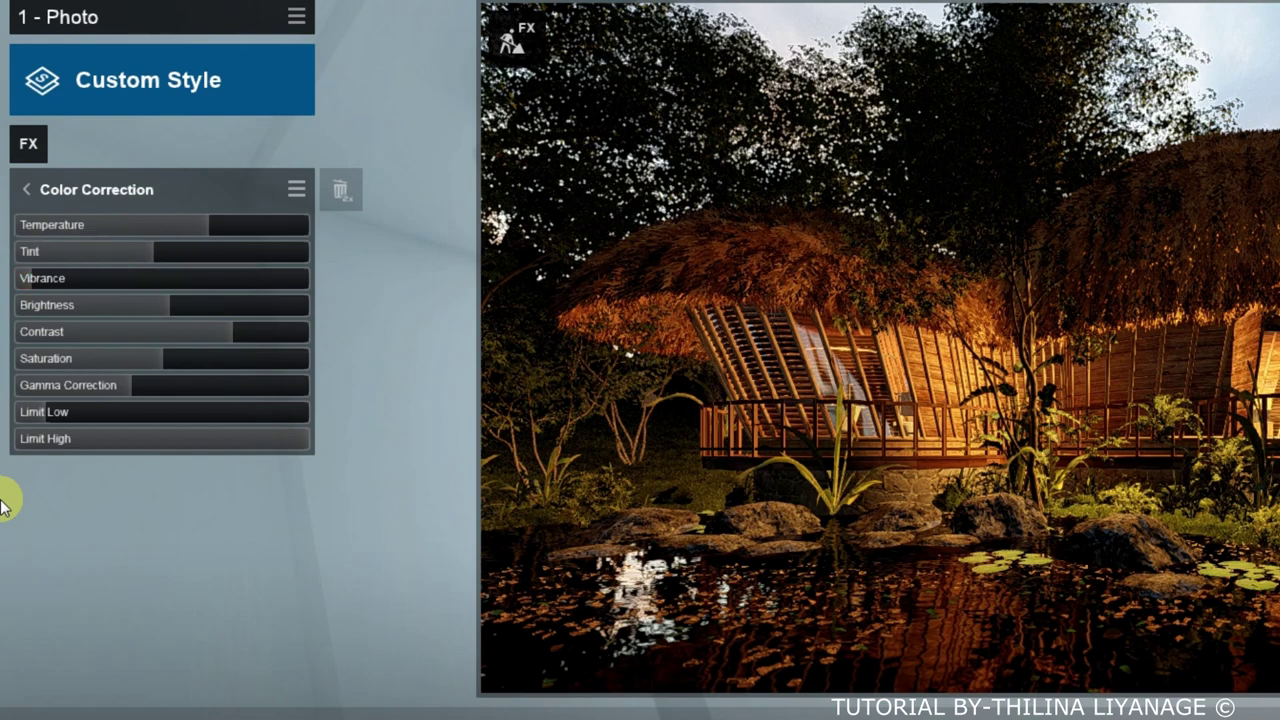
click(29, 193)
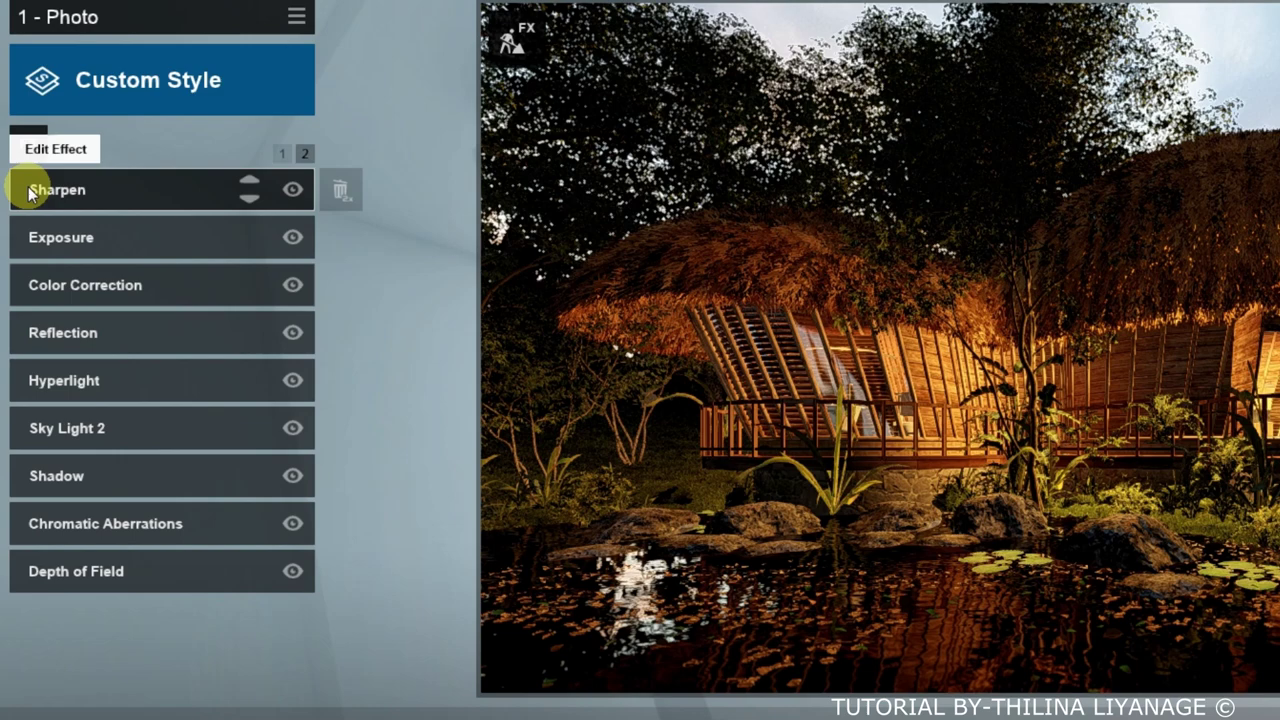
click(69, 332)
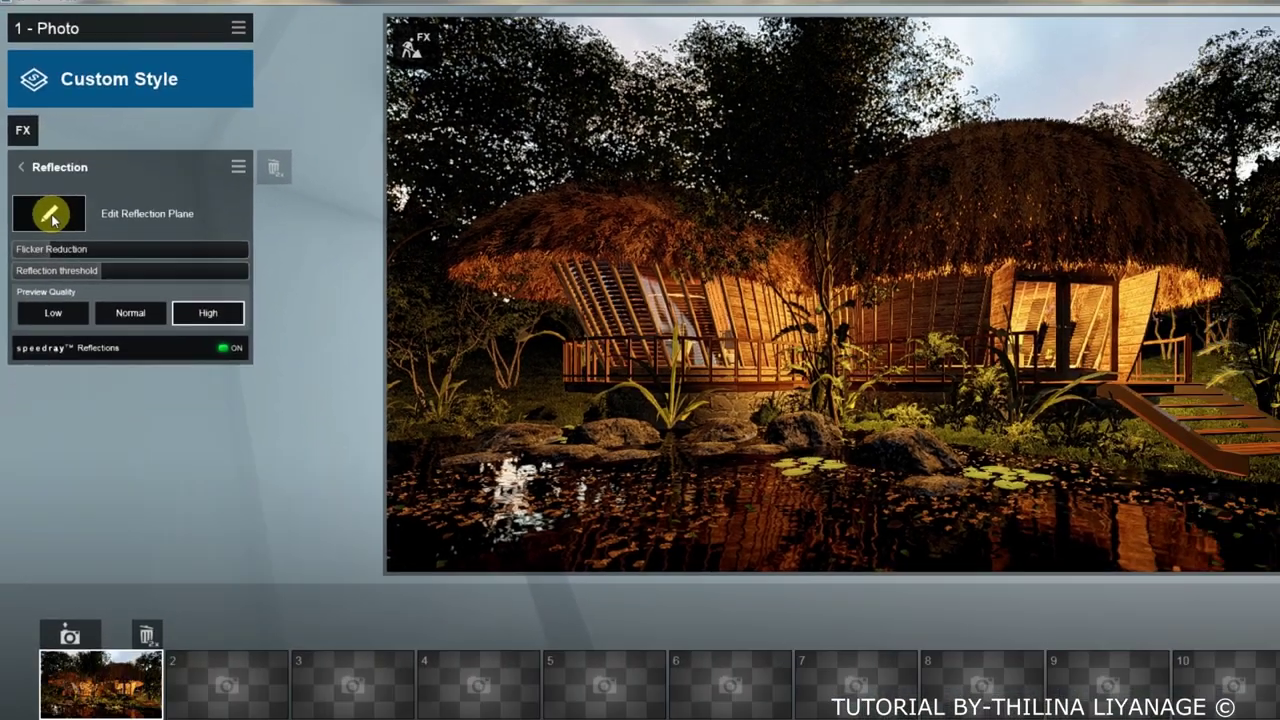
Remove two reflection planes and add three on the huts' window and door glass.
click(51, 216)
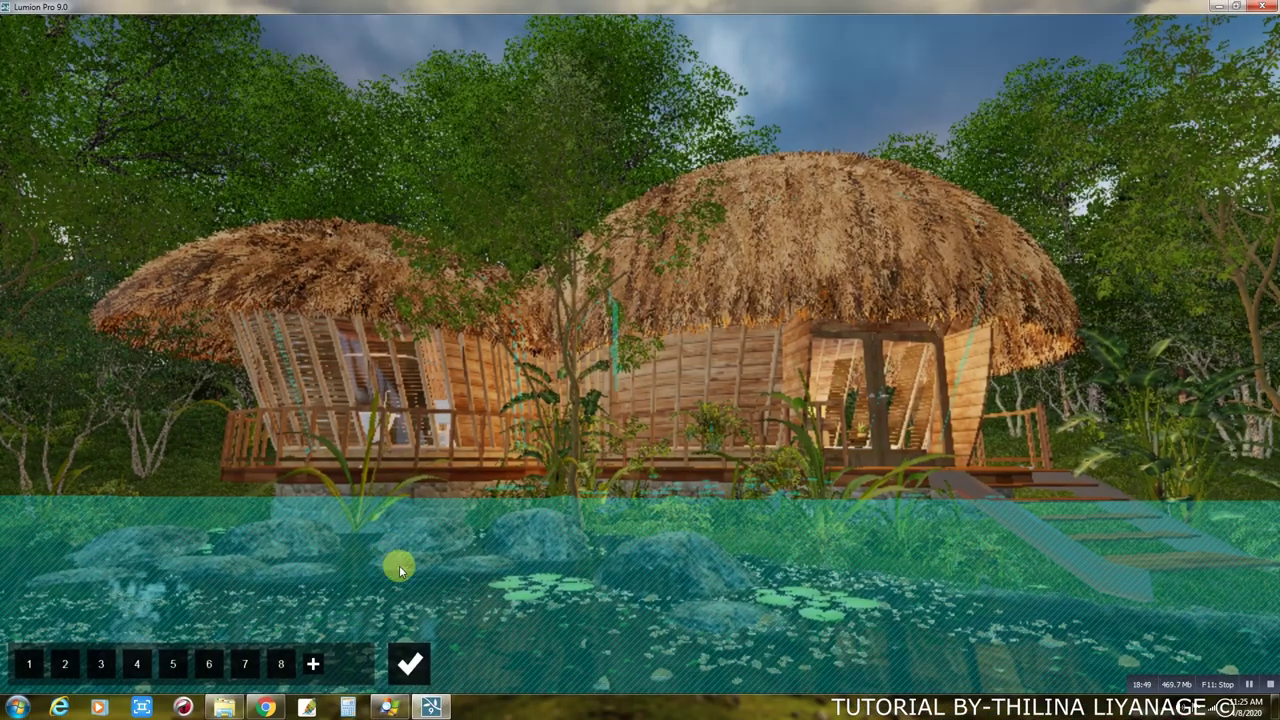
click(138, 665)
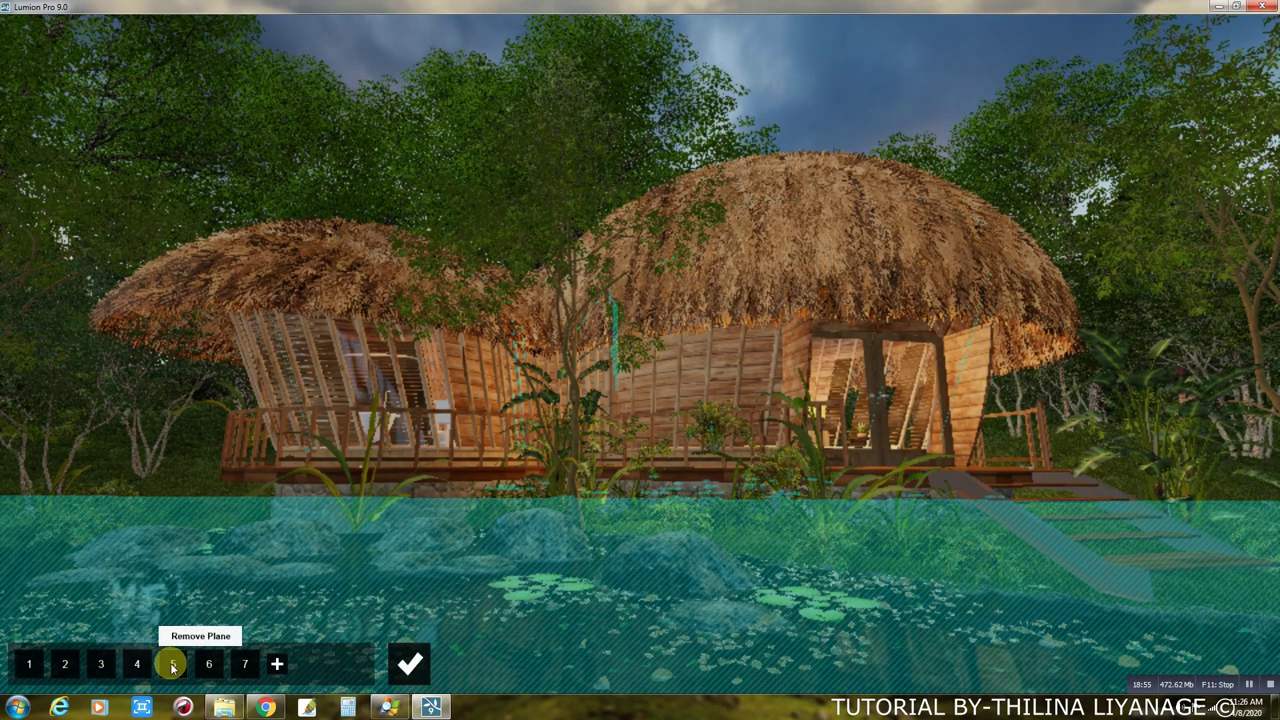
click(172, 665)
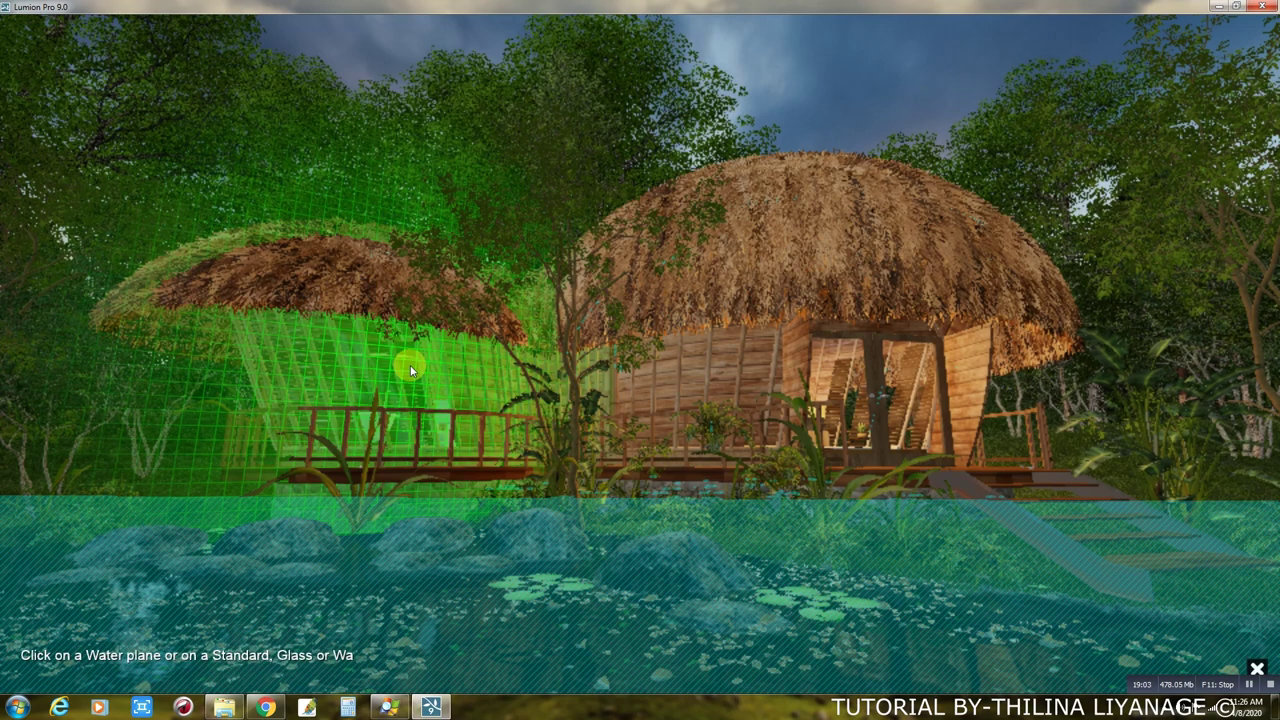
click(429, 403)
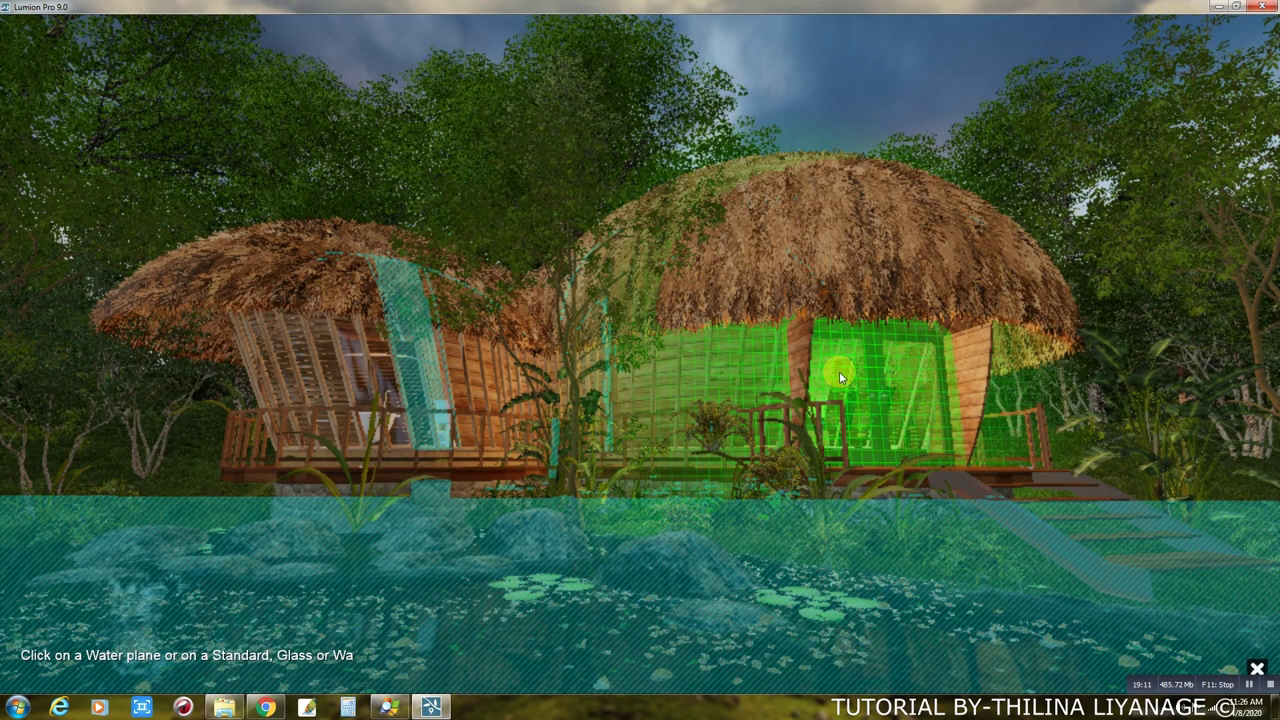
click(839, 371)
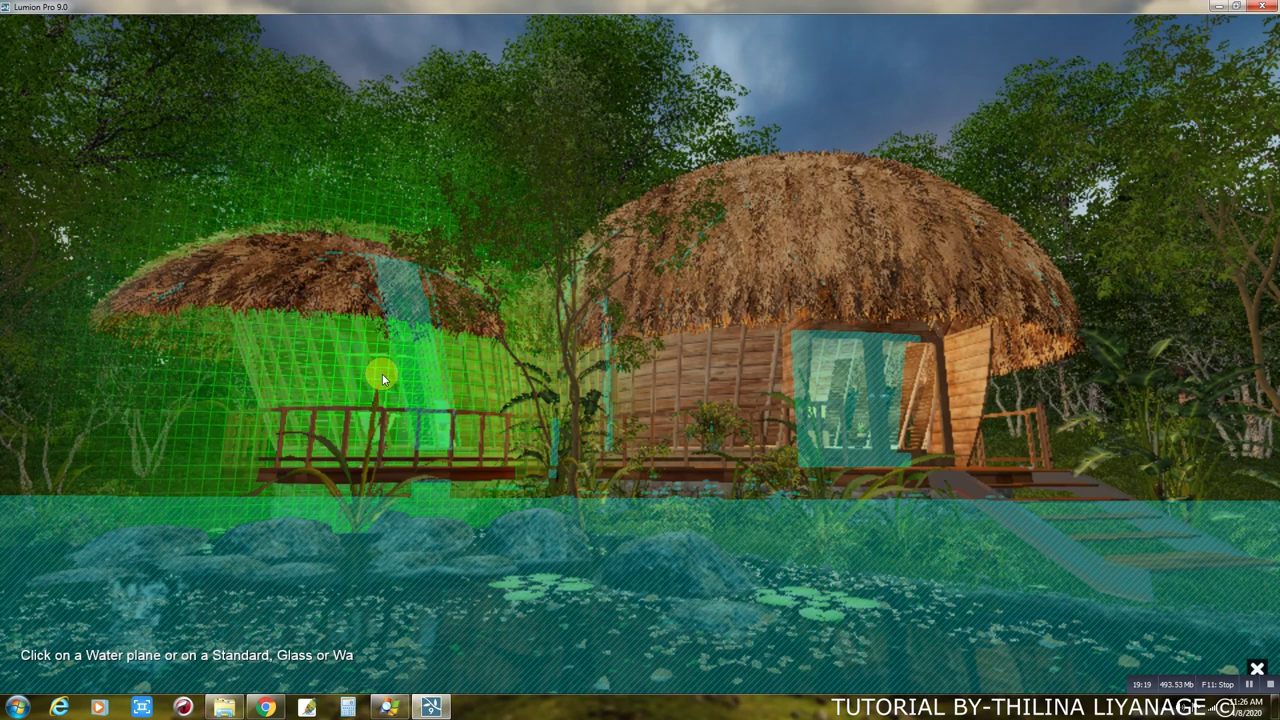
click(382, 374)
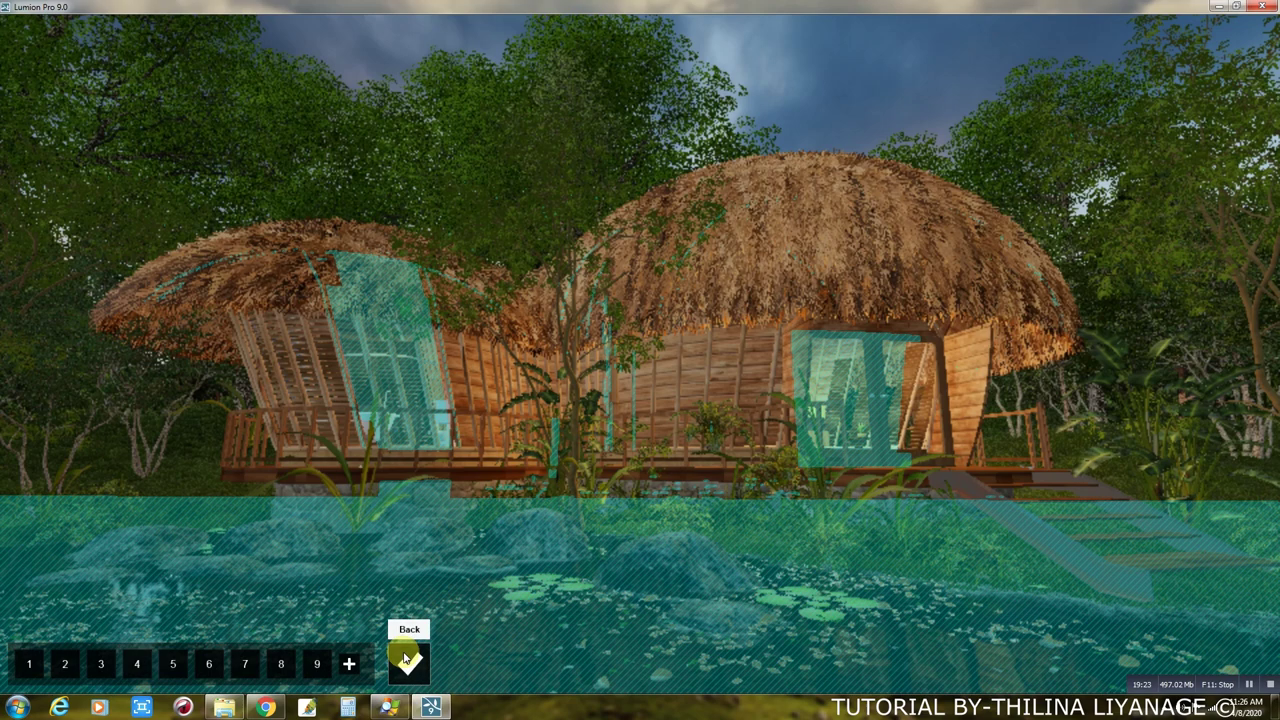
click(405, 658)
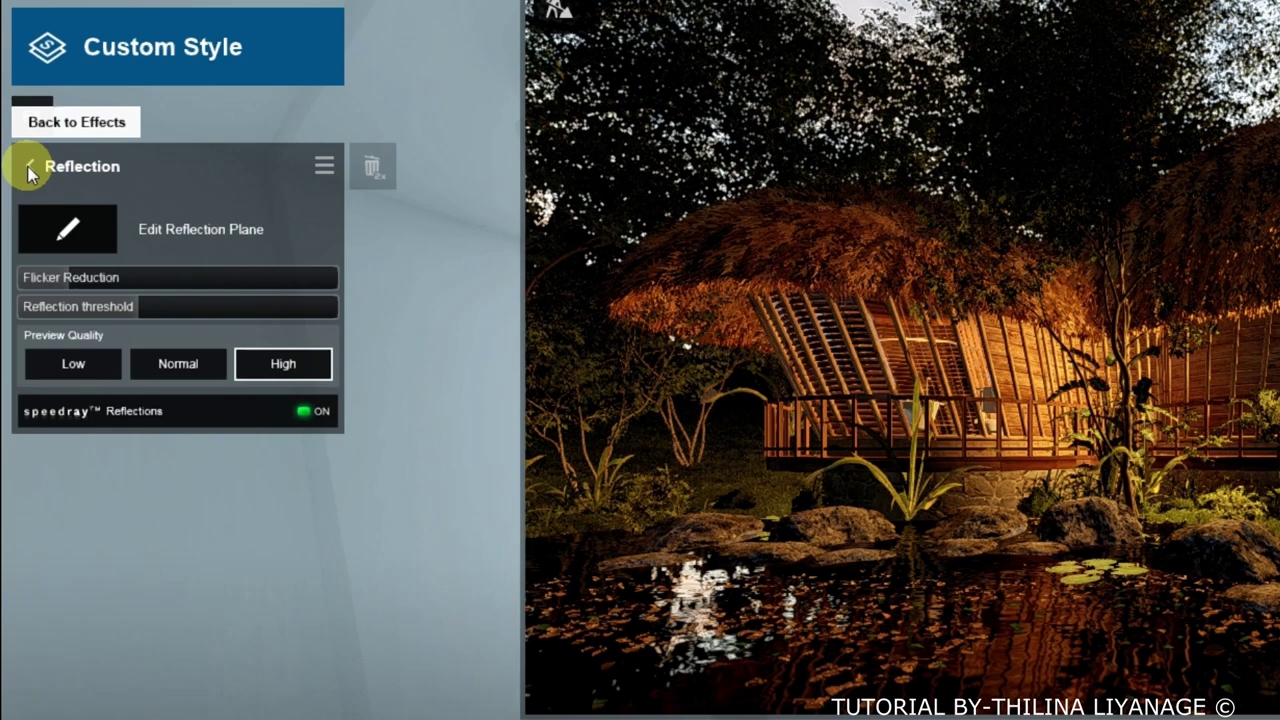
Review the Hyperlight effect's Amount, then return to the effects list.
click(28, 170)
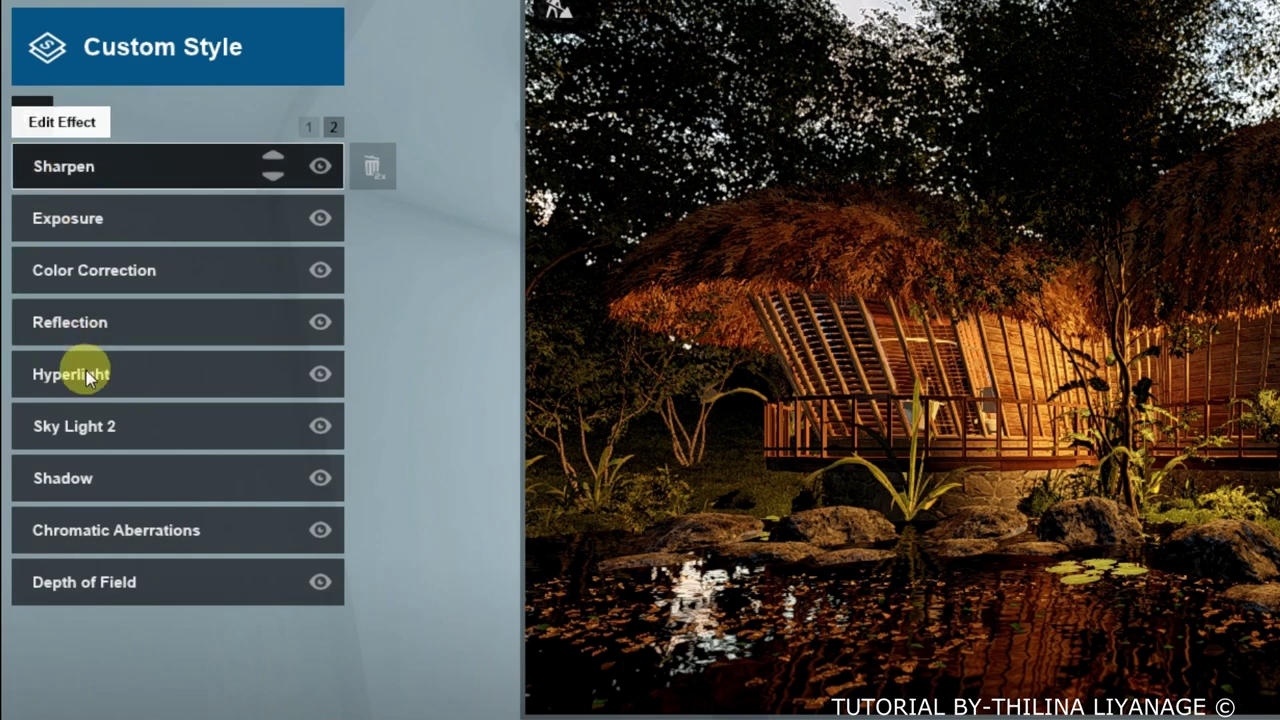
mouse_move(88, 374)
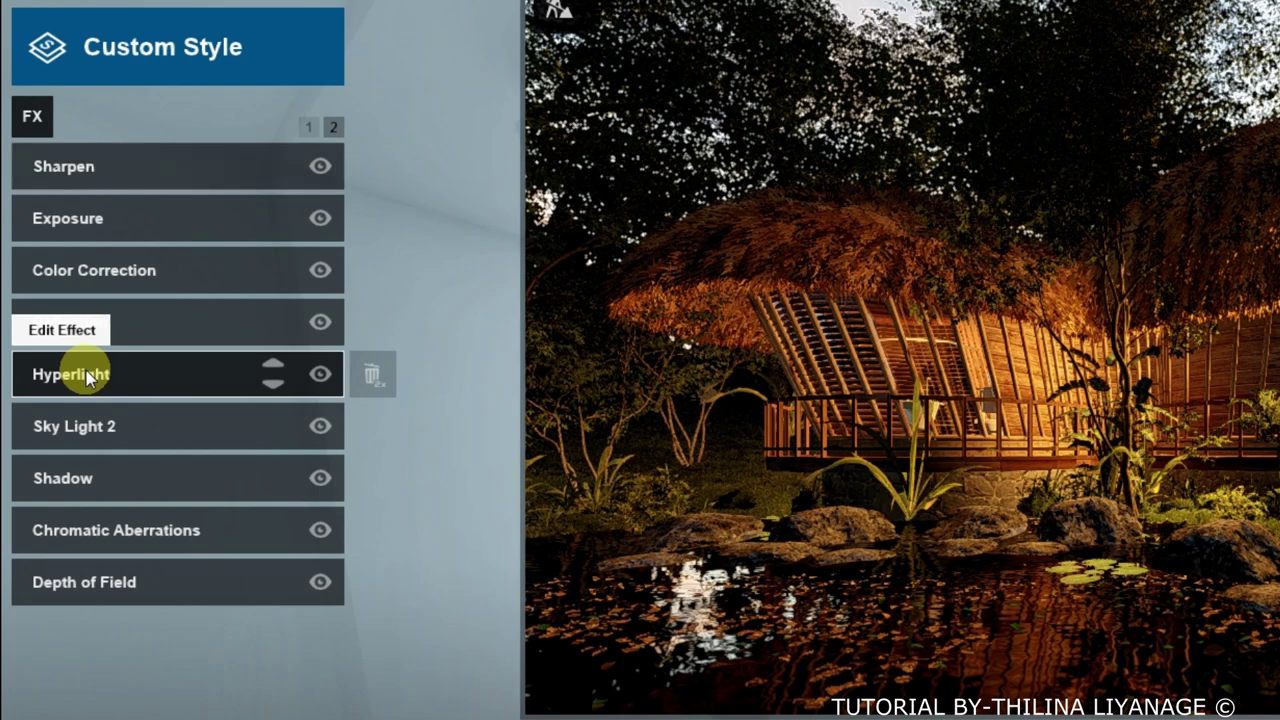
click(88, 376)
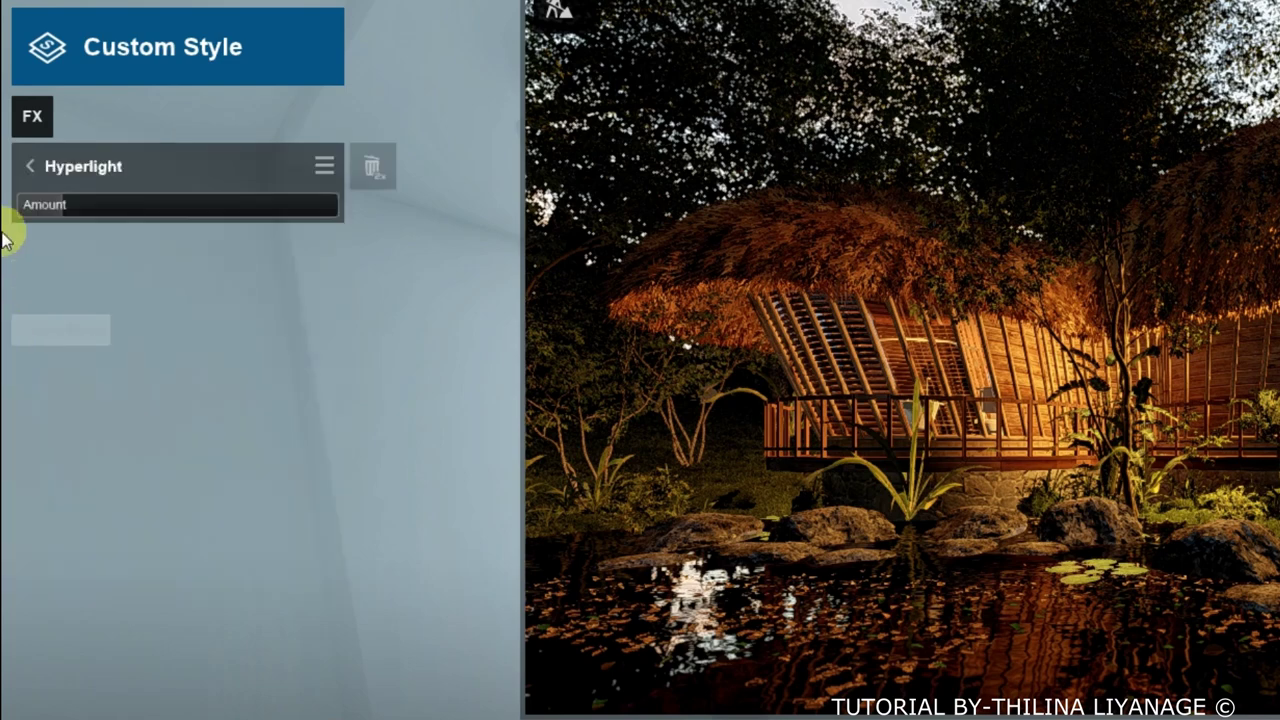
click(27, 168)
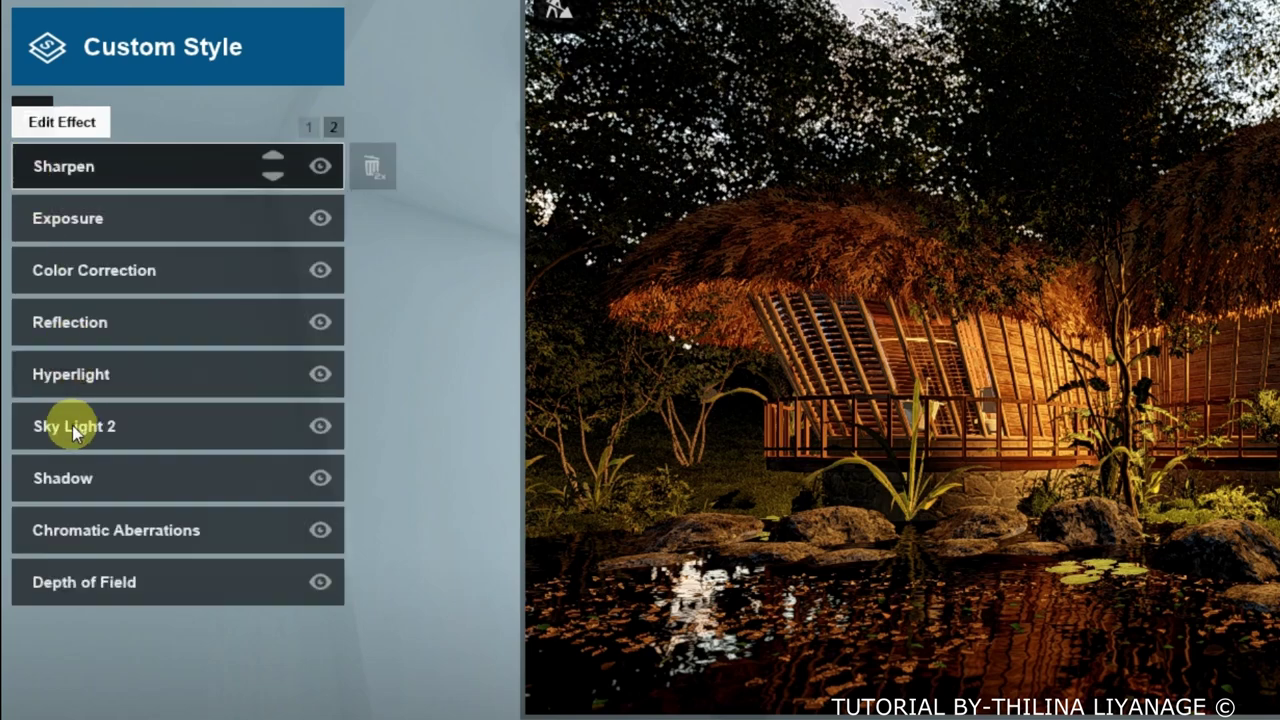
mouse_move(75, 426)
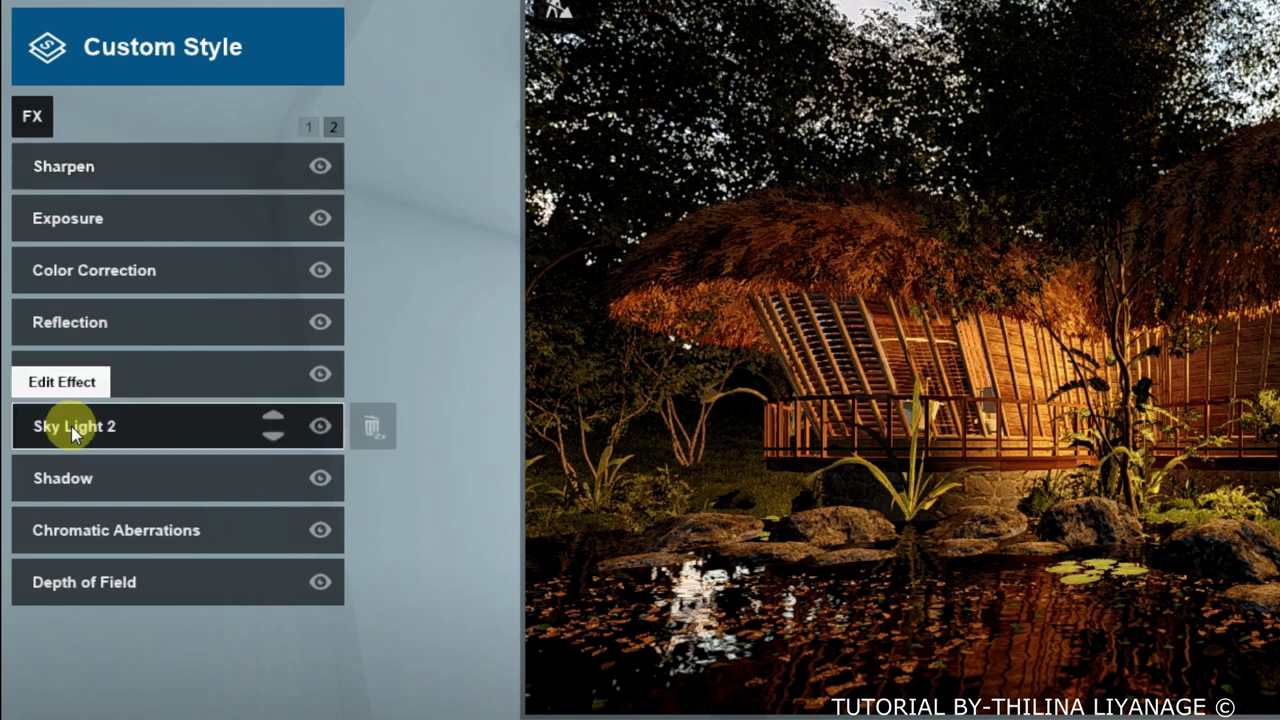
click(71, 426)
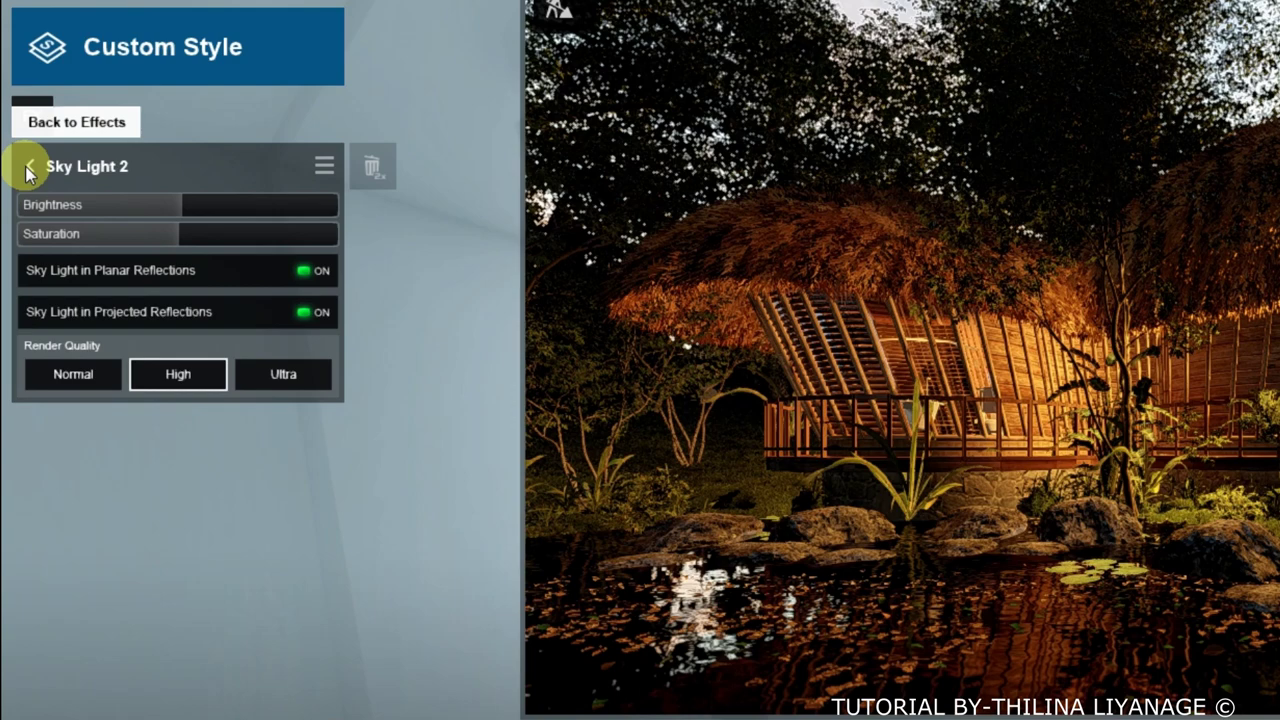
click(28, 170)
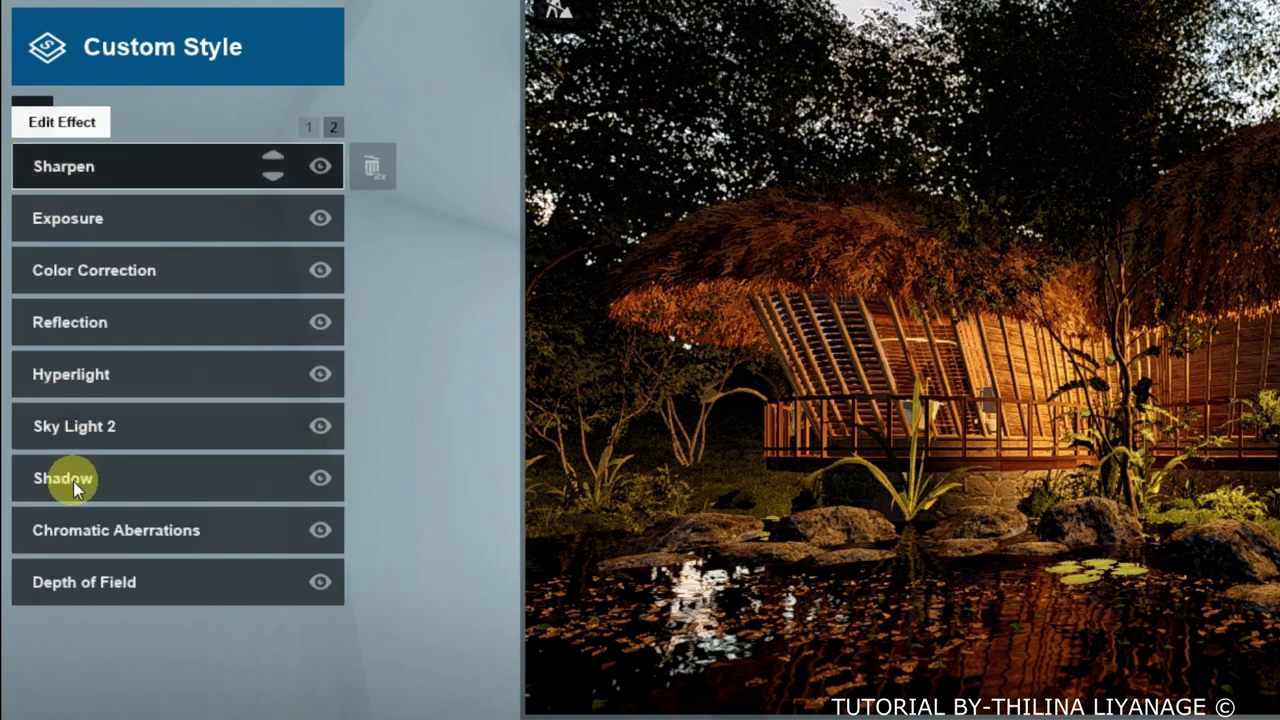
click(73, 481)
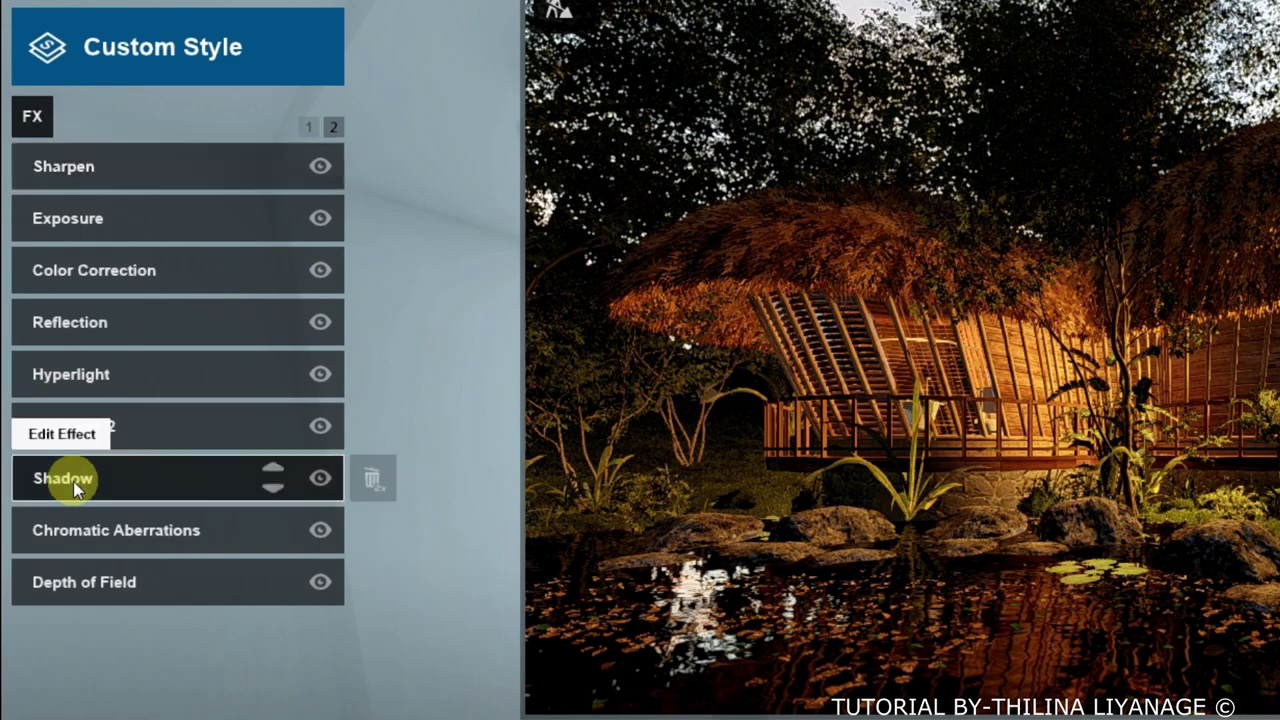
click(73, 481)
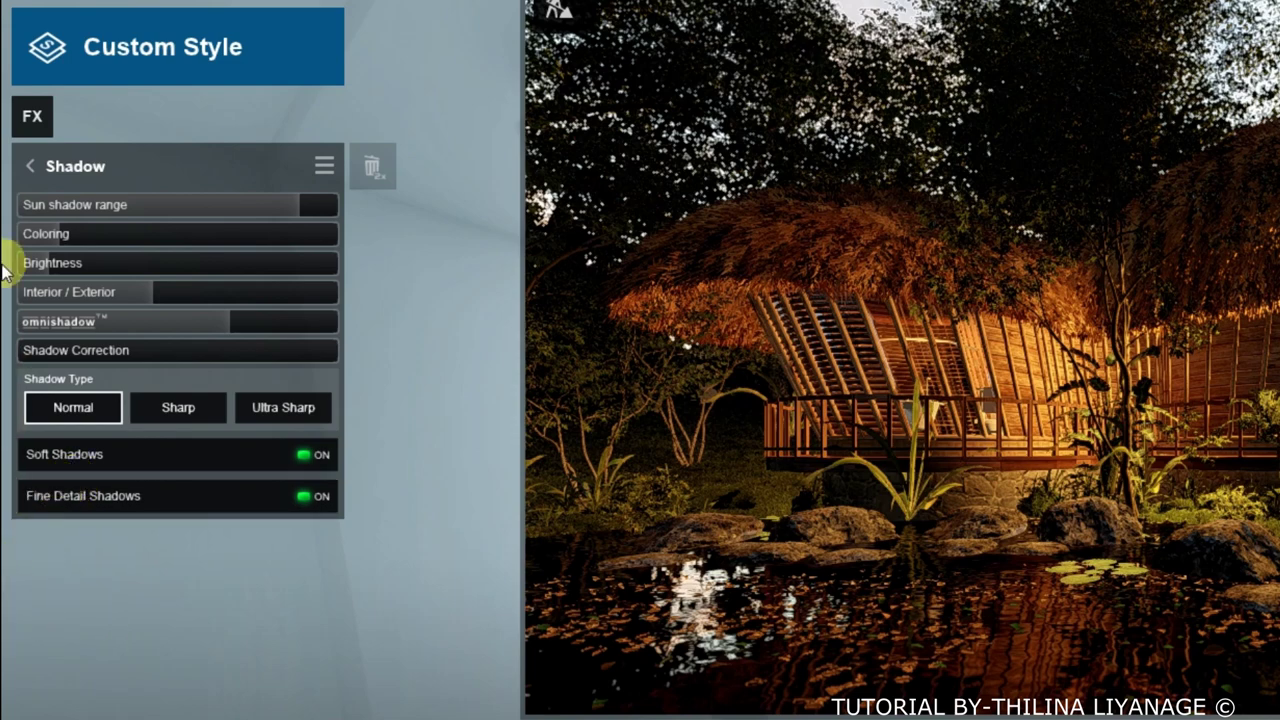
click(30, 168)
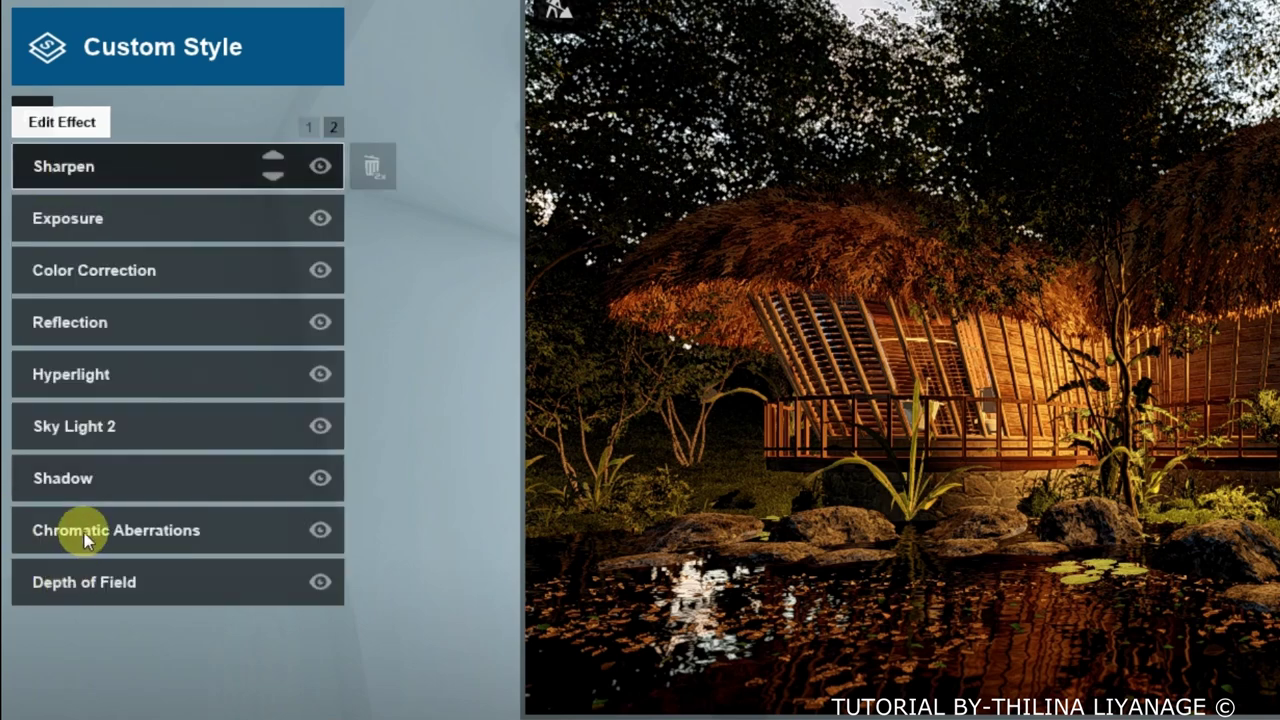
mouse_move(116, 530)
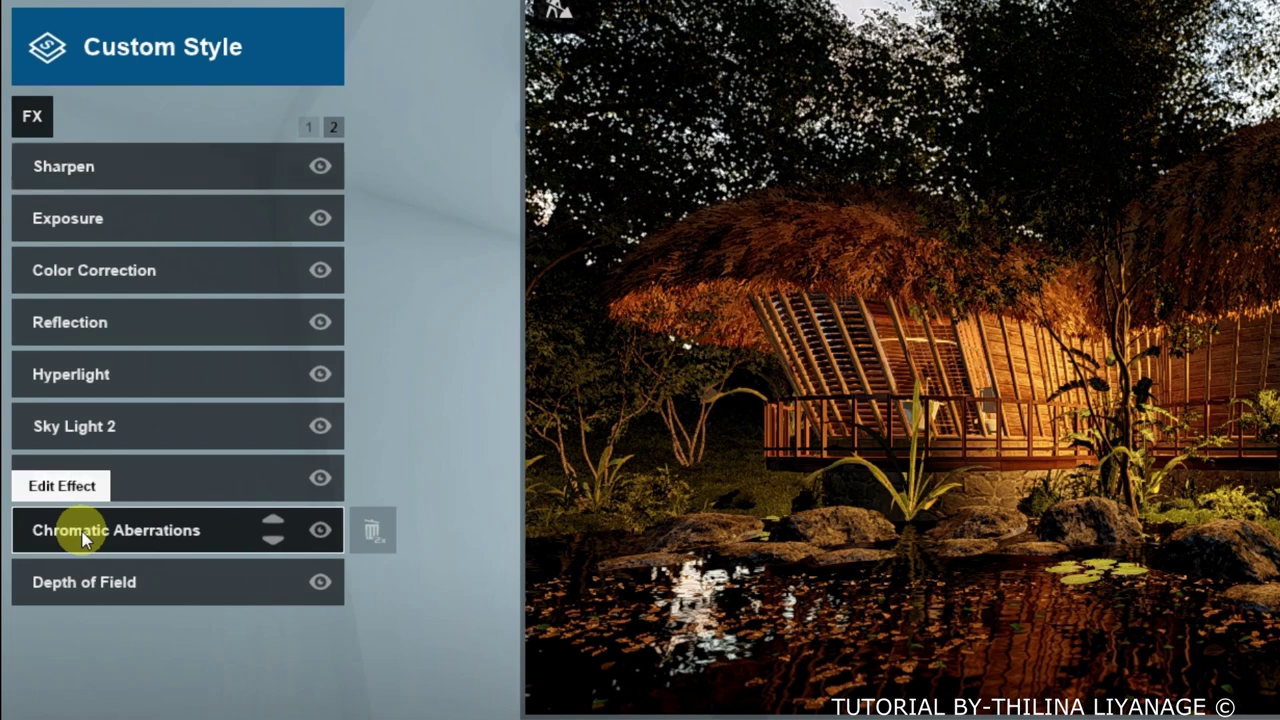
click(84, 538)
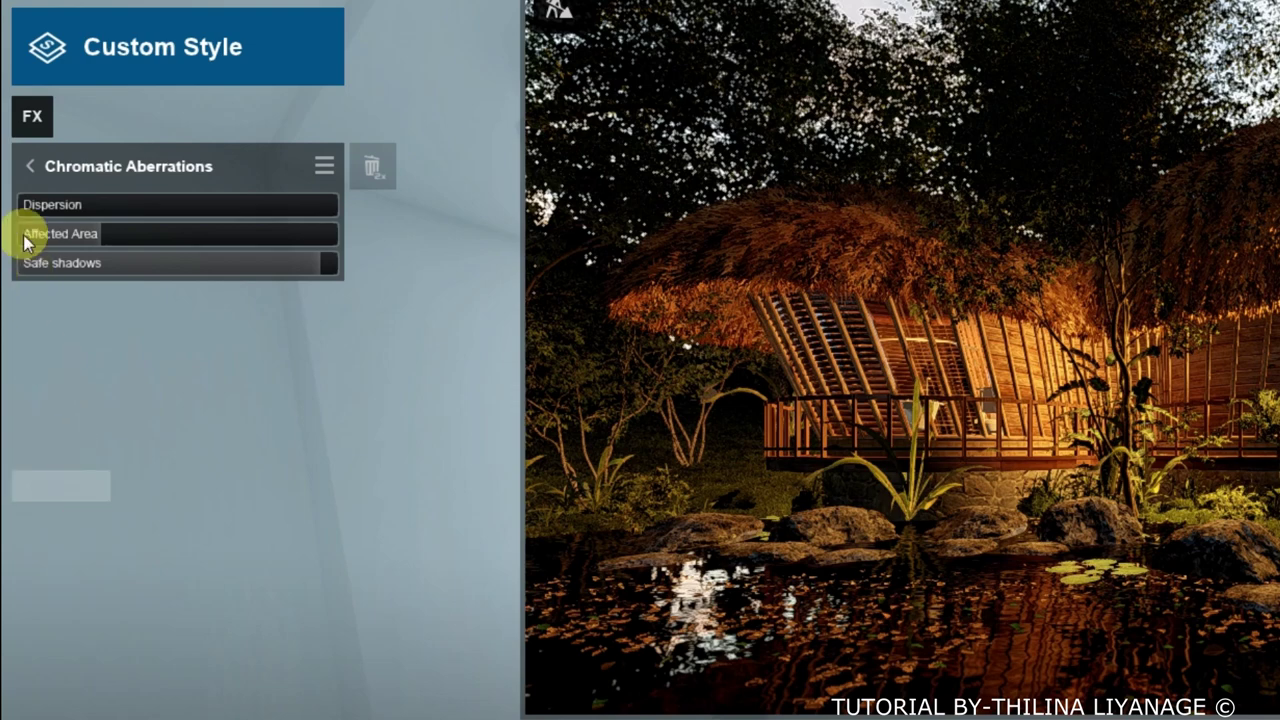
click(32, 170)
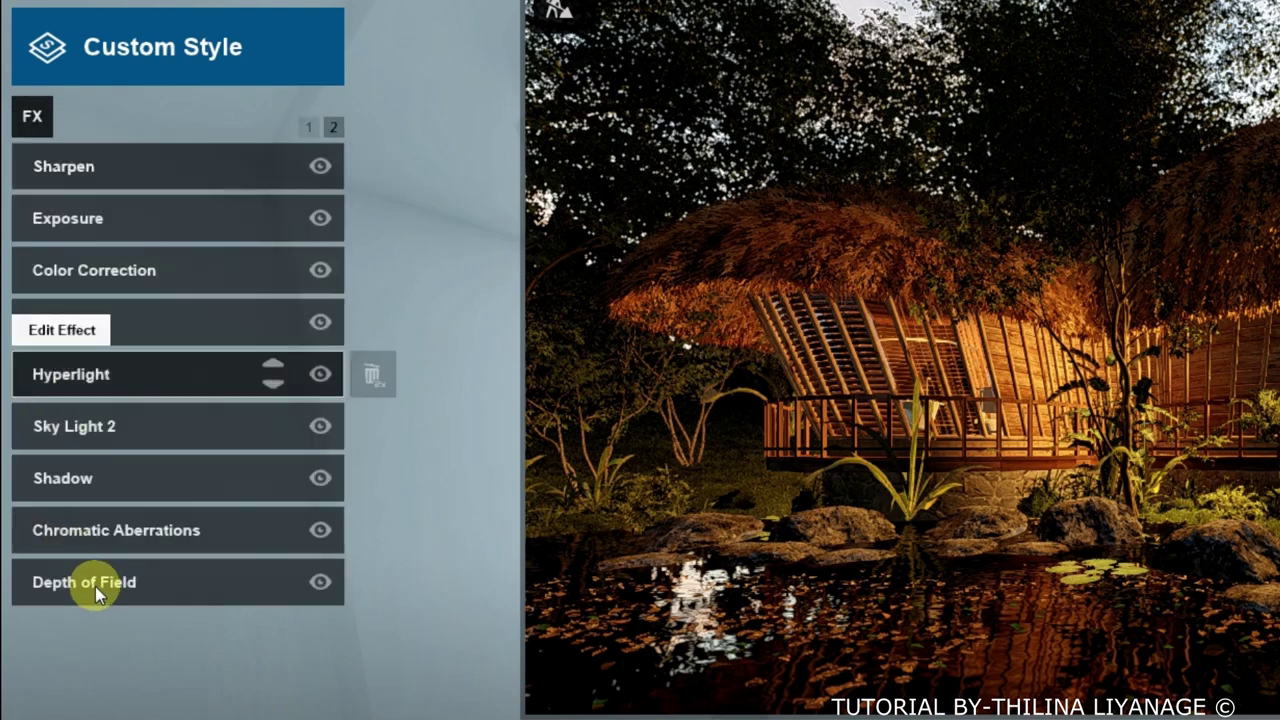
mouse_move(95, 583)
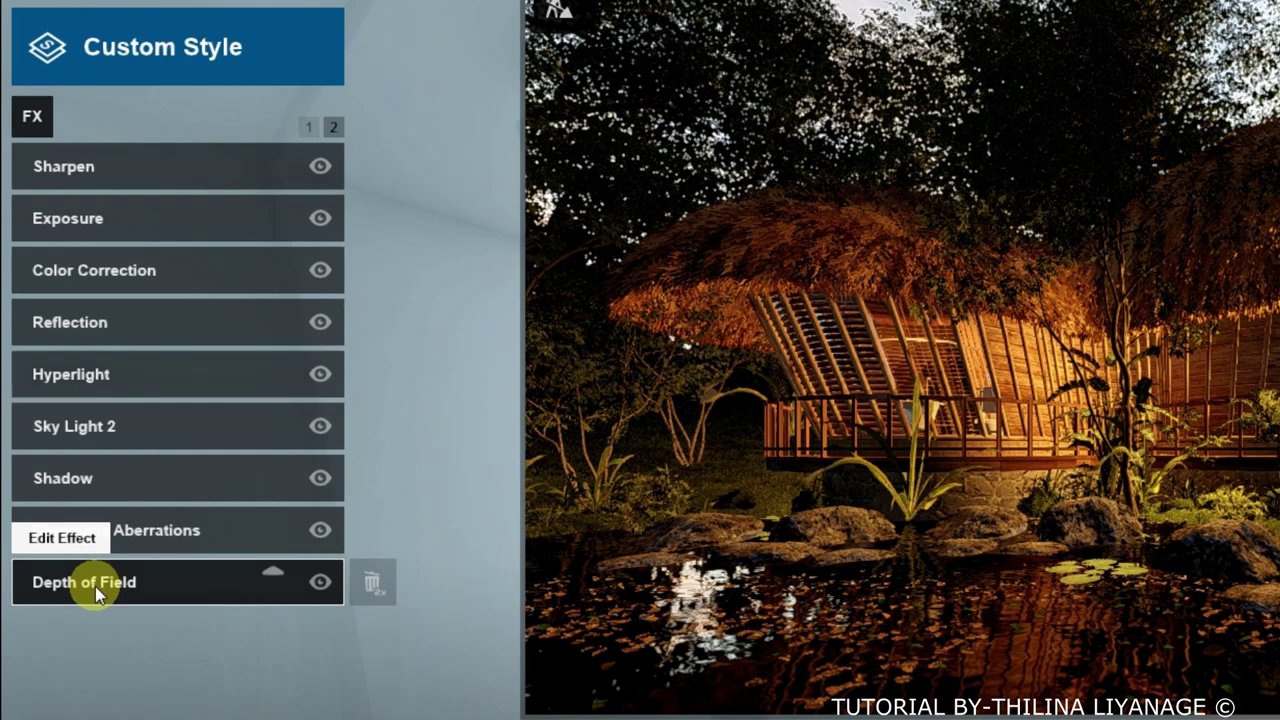
click(95, 586)
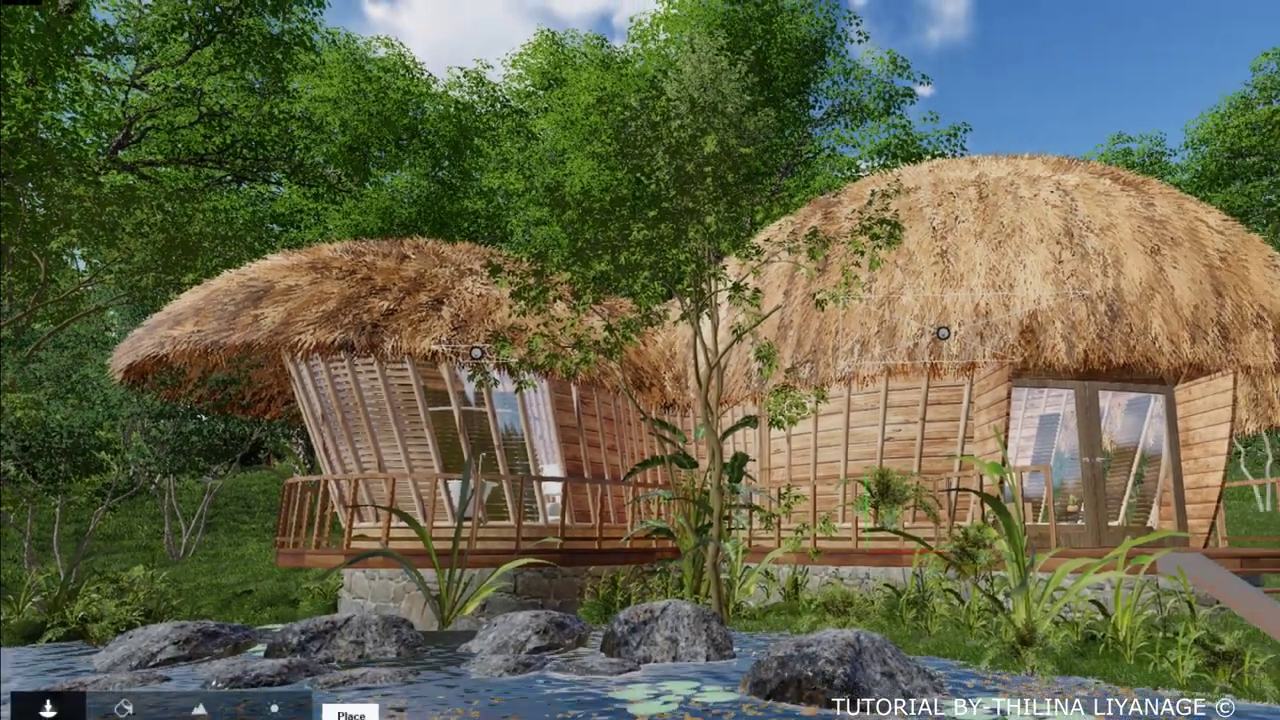
Move CurlyPalmSmall 002 off the pond rock, then select the tall imported tree for resizing.
click(309, 669)
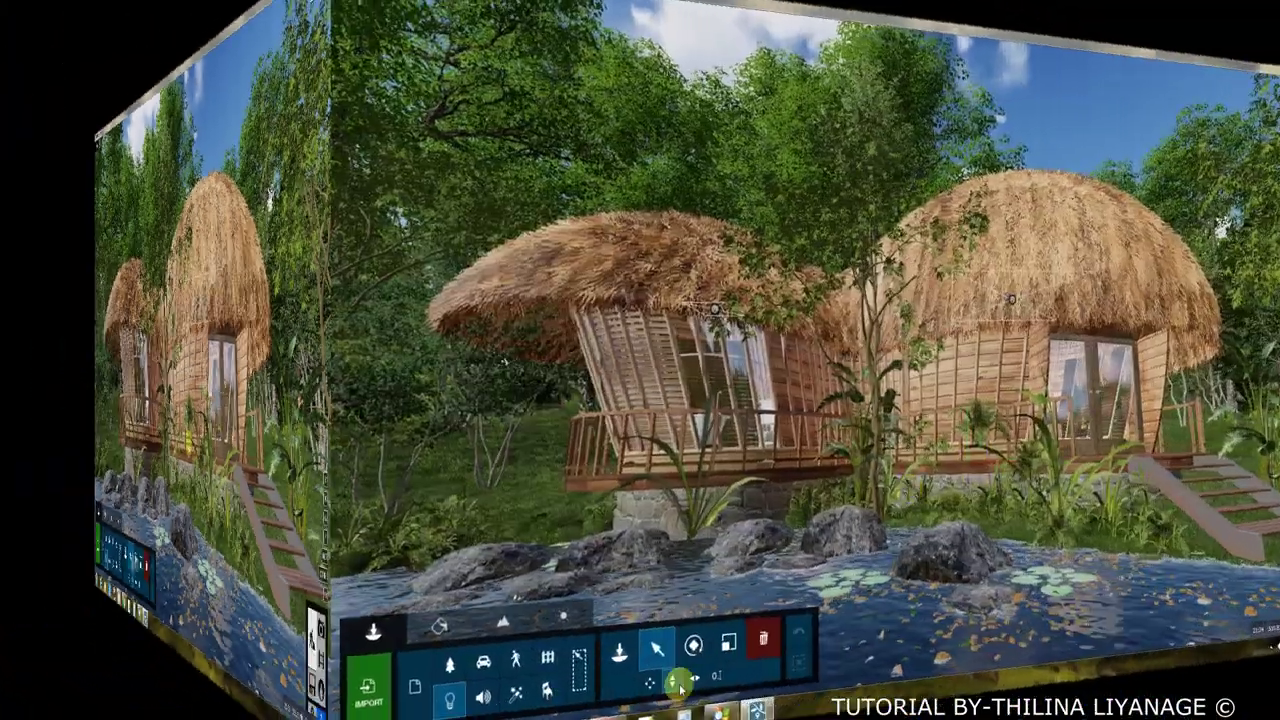
click(723, 562)
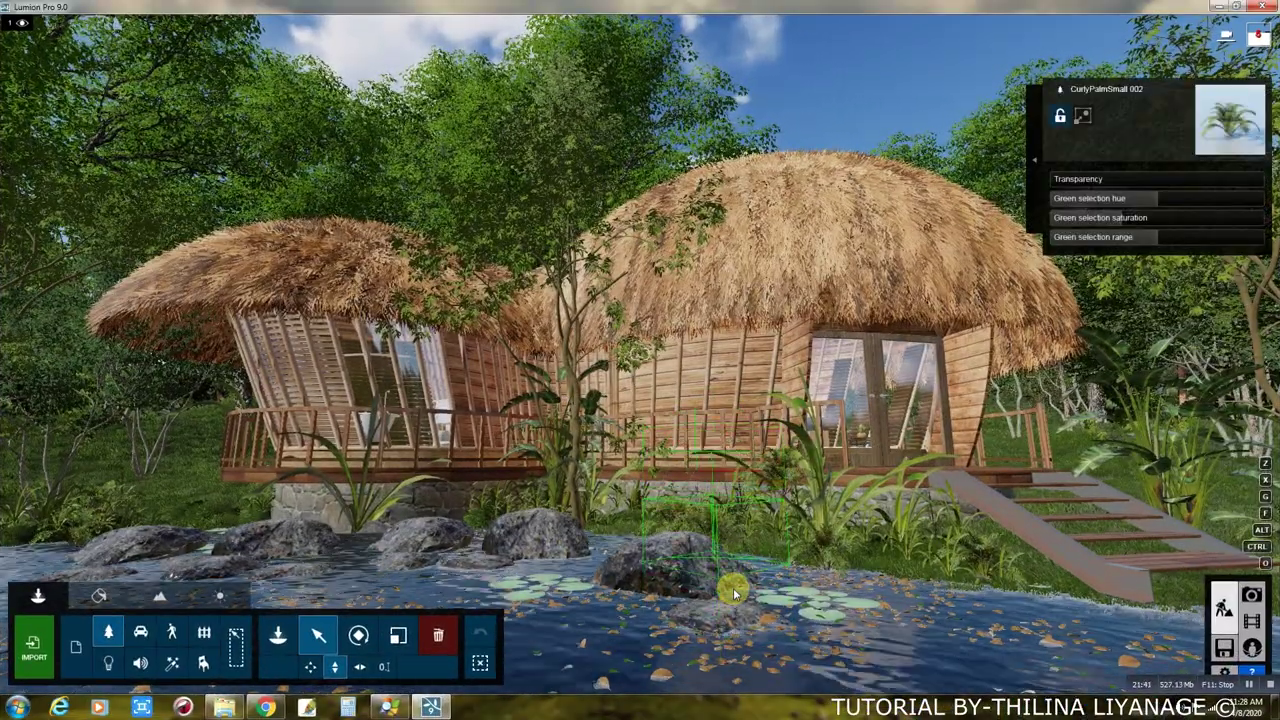
drag(733, 588, 784, 594)
click(75, 645)
click(398, 635)
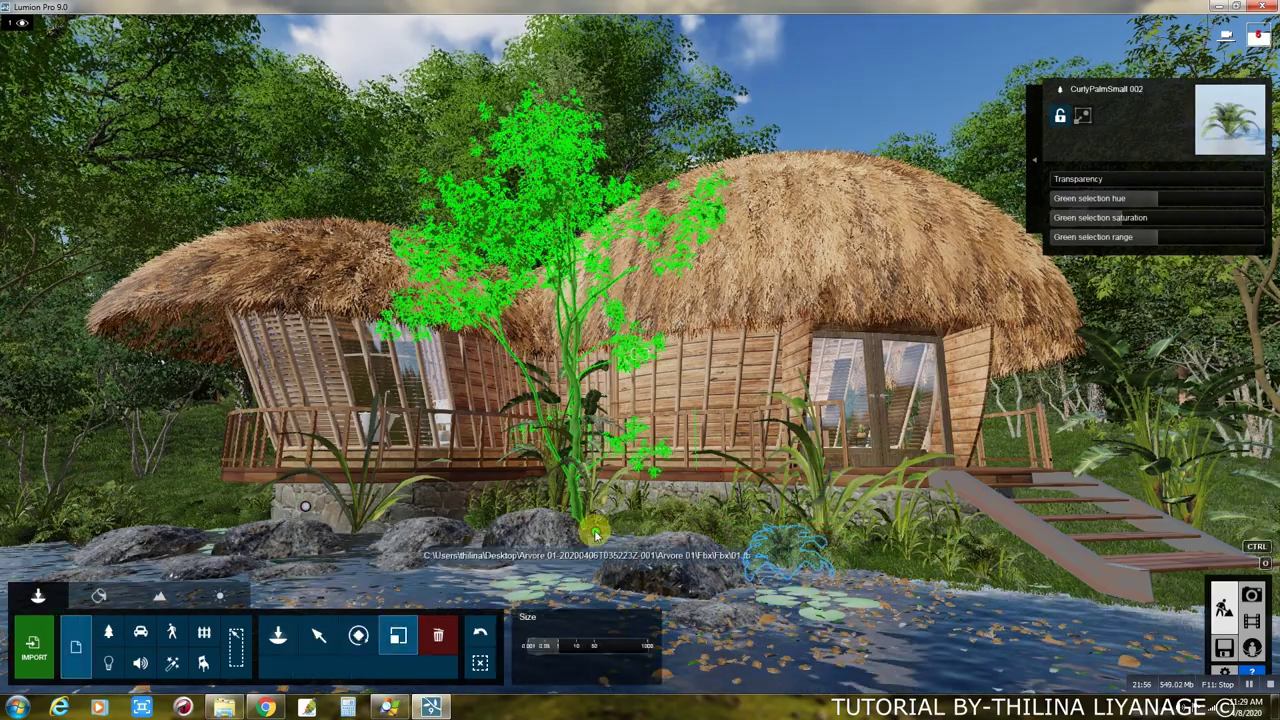
click(594, 535)
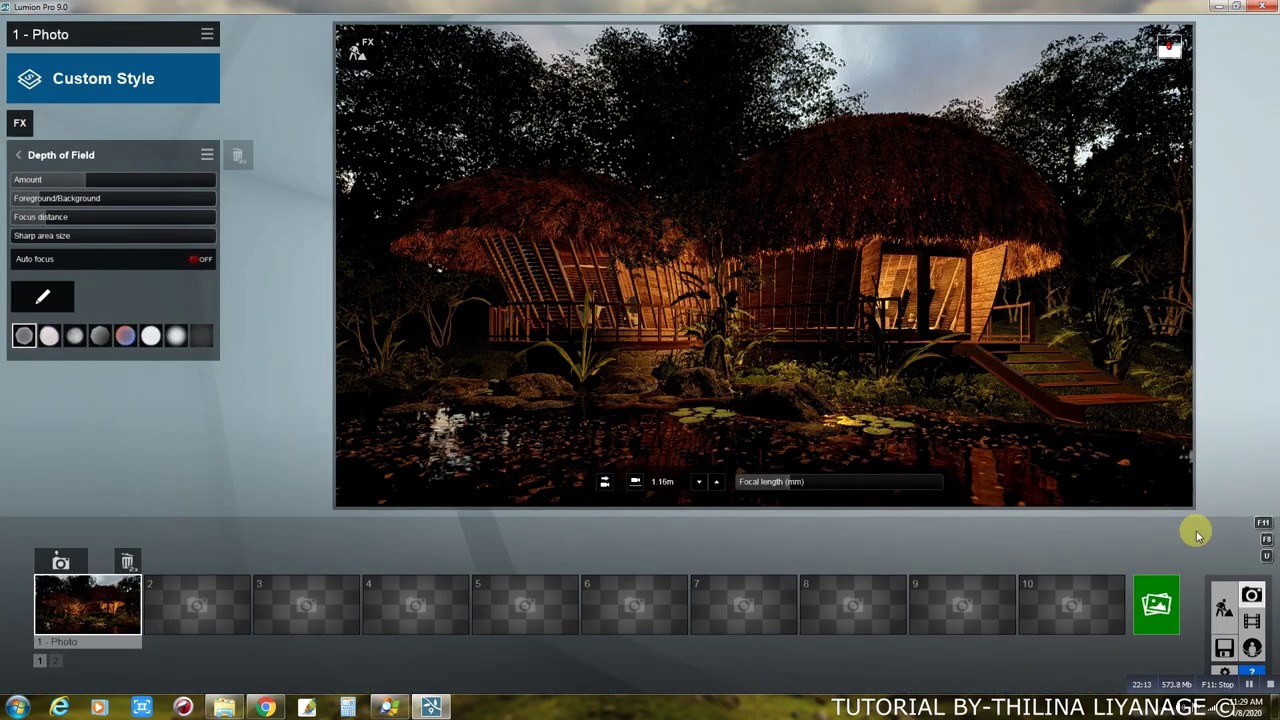
Render Photo 1 as a 1920x1080 JPG and dismiss the completion message.
click(1156, 606)
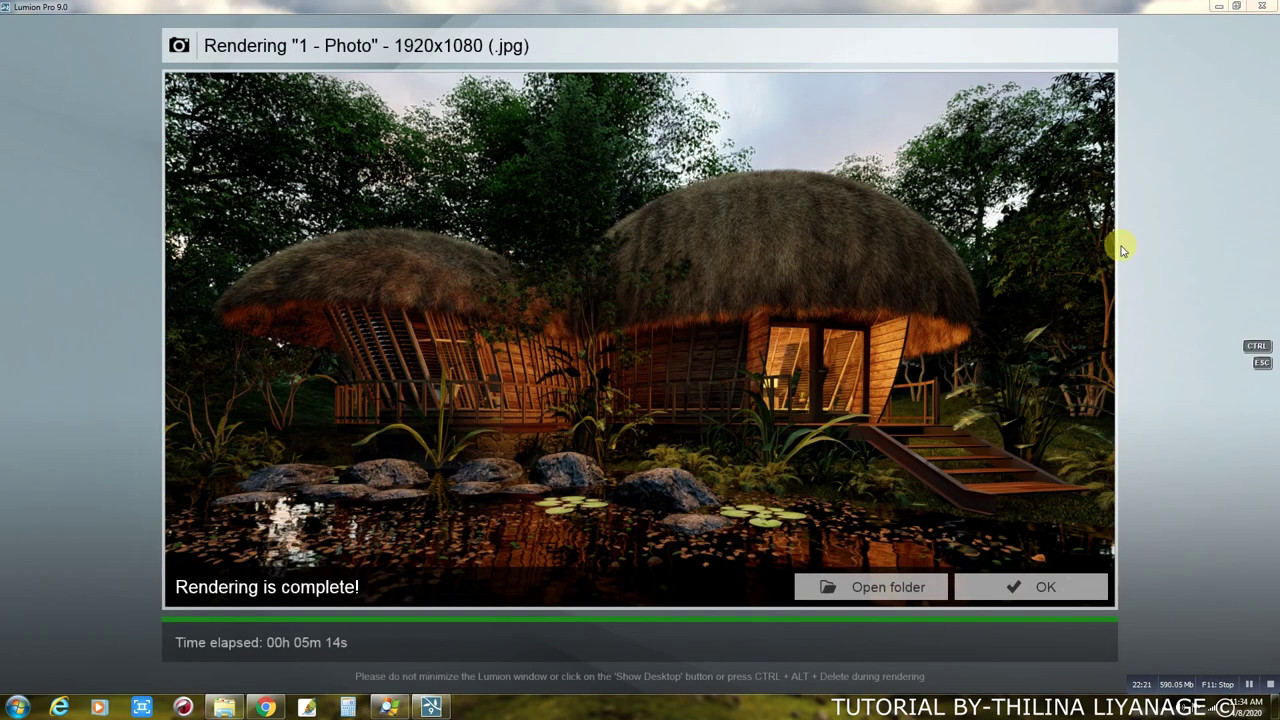
click(1033, 588)
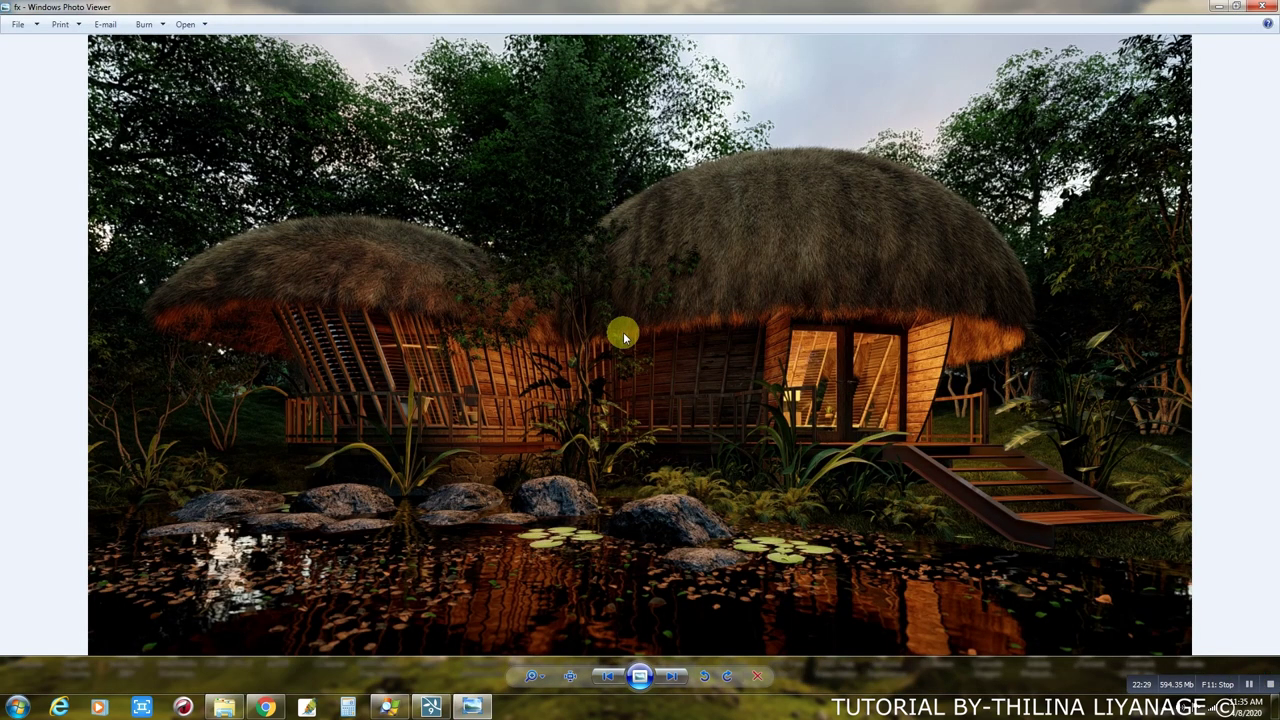
Open the rendered fx.jpg in Adobe Photoshop CS from the Open With menu.
right_click(623, 334)
mouse_move(665, 342)
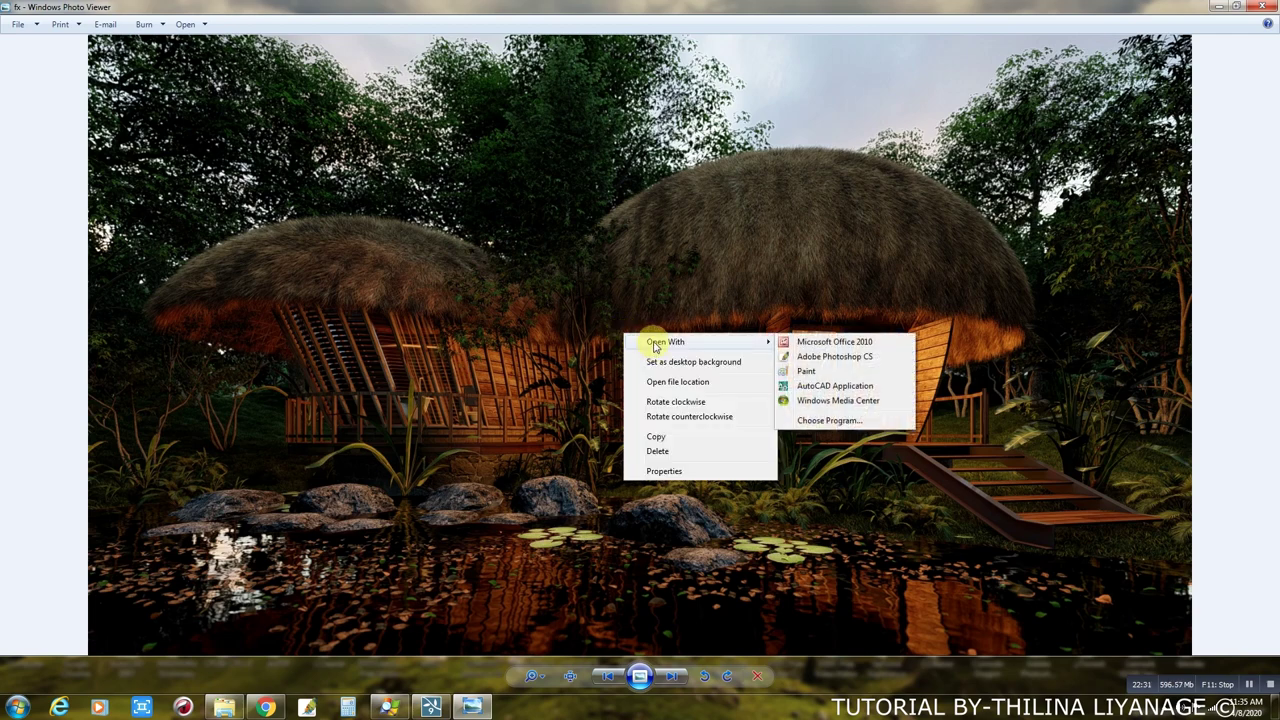
click(841, 357)
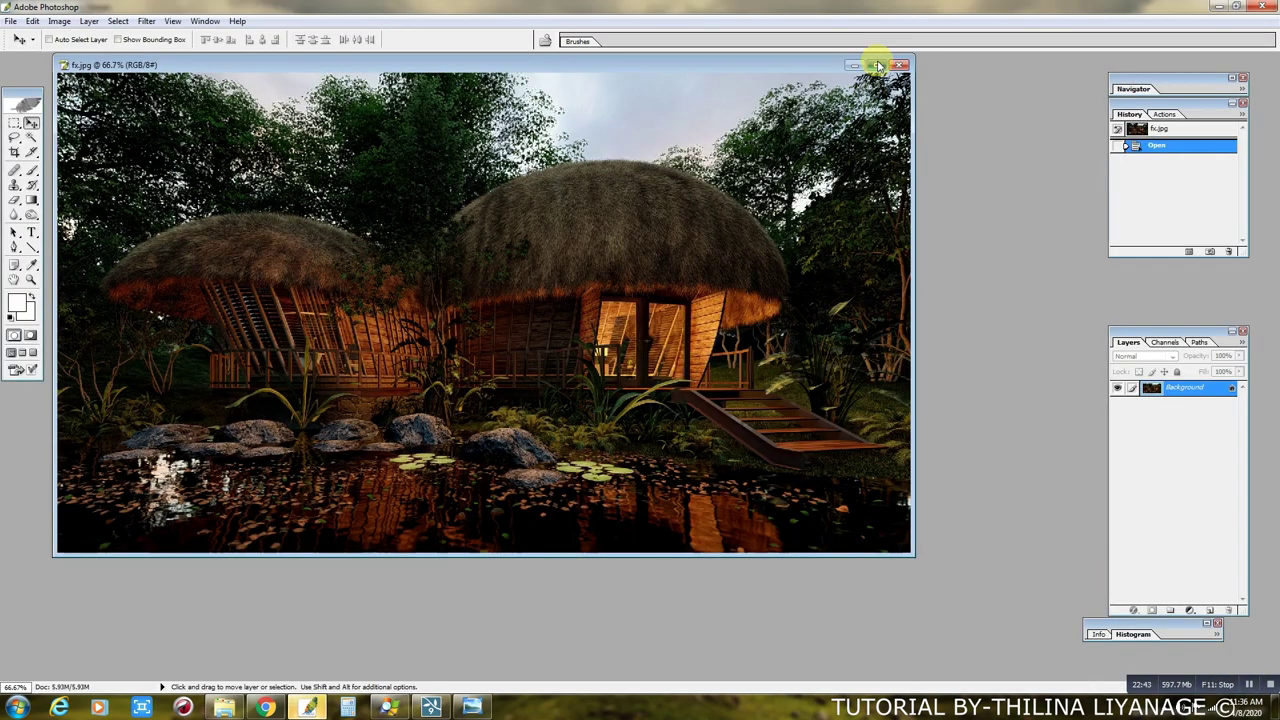
Maximize fx.jpg, raise its brightness to +15 with Brightness/Contrast, then bring up Selective Color.
click(885, 60)
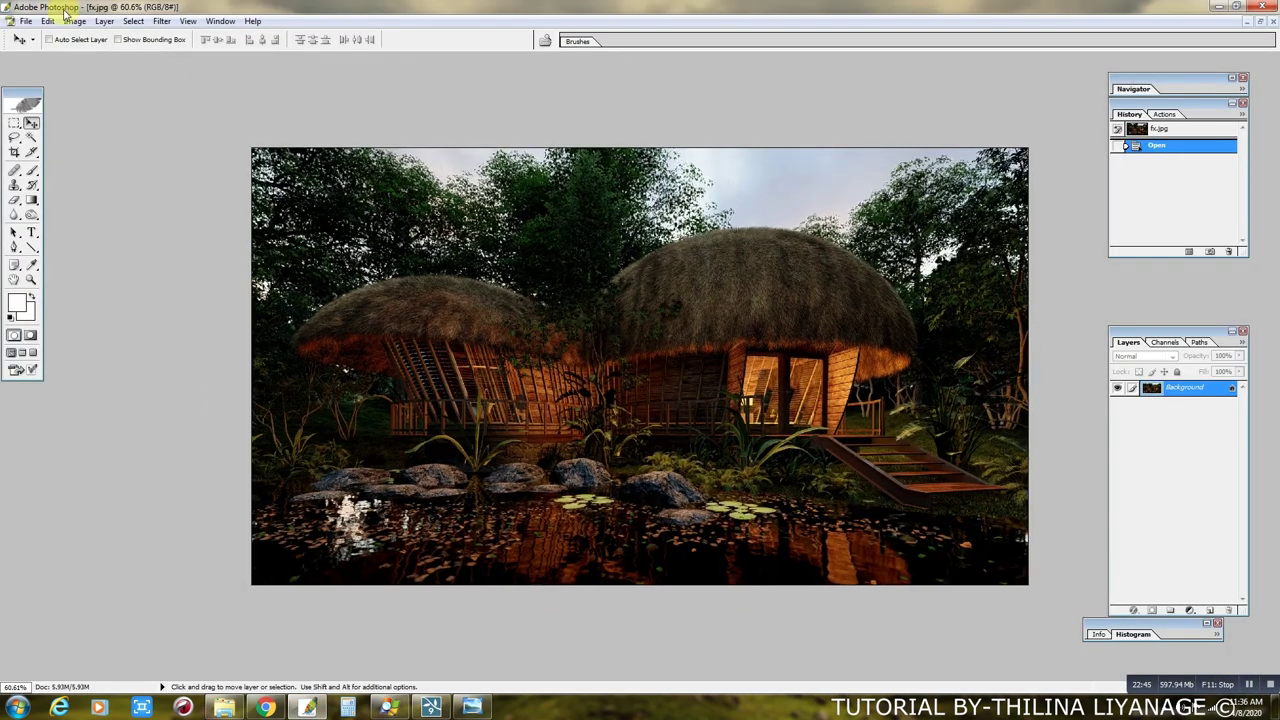
click(72, 21)
click(216, 143)
drag(260, 150, 267, 152)
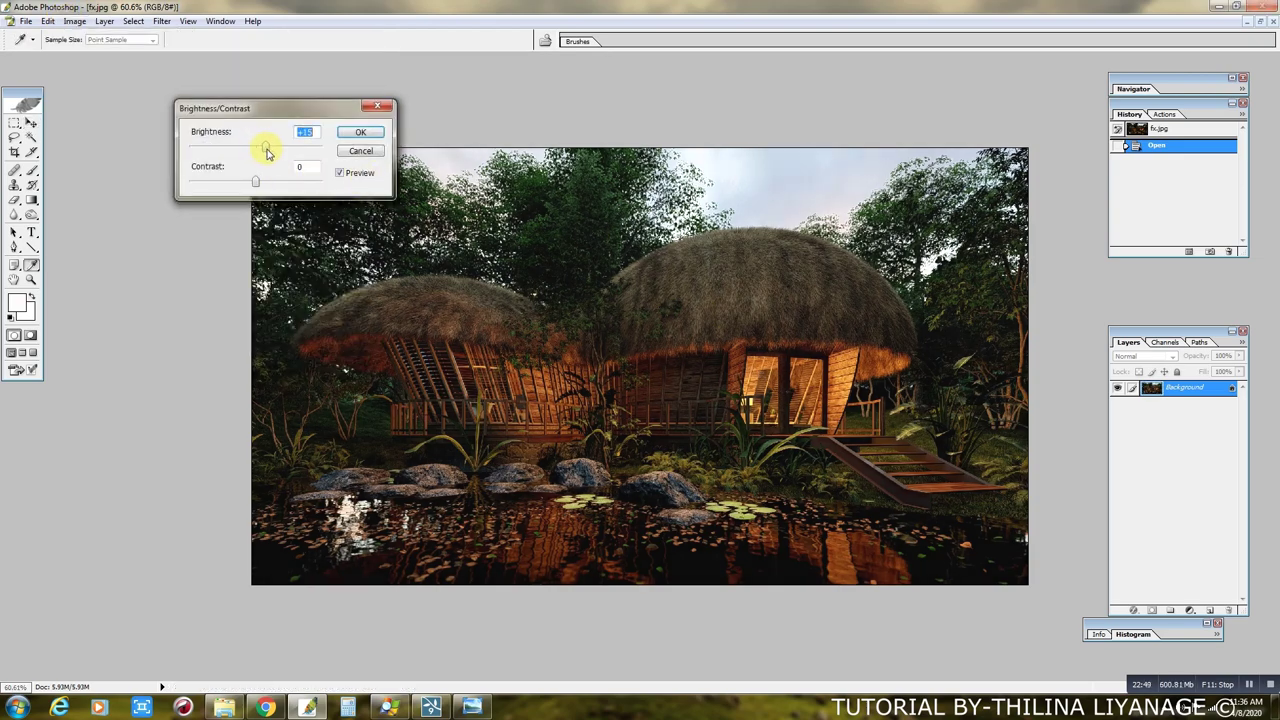
click(362, 132)
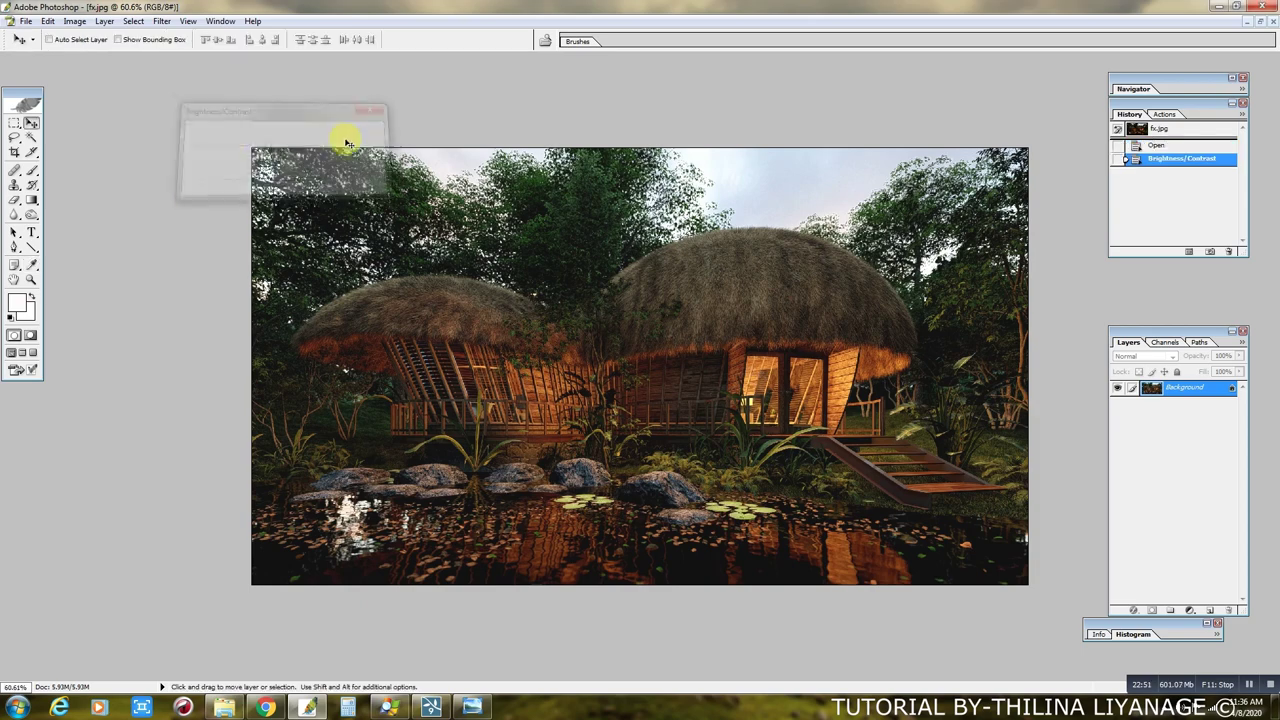
click(75, 21)
mouse_move(105, 56)
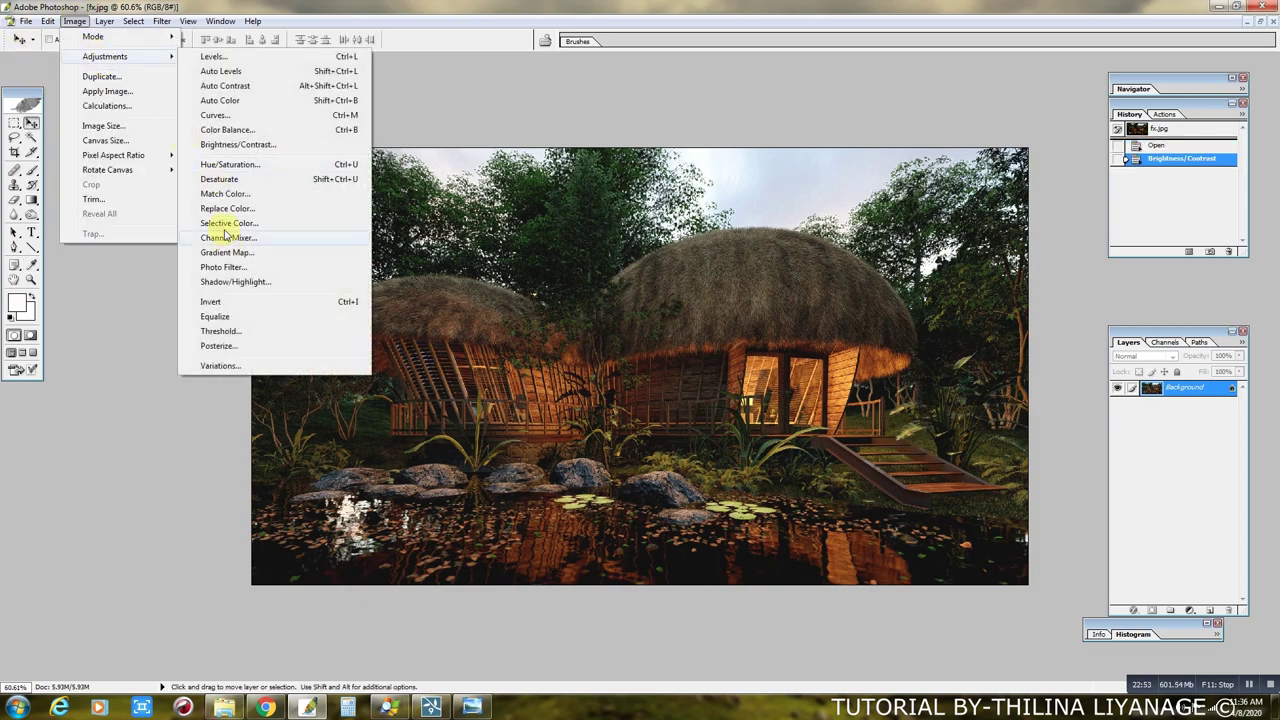
click(228, 226)
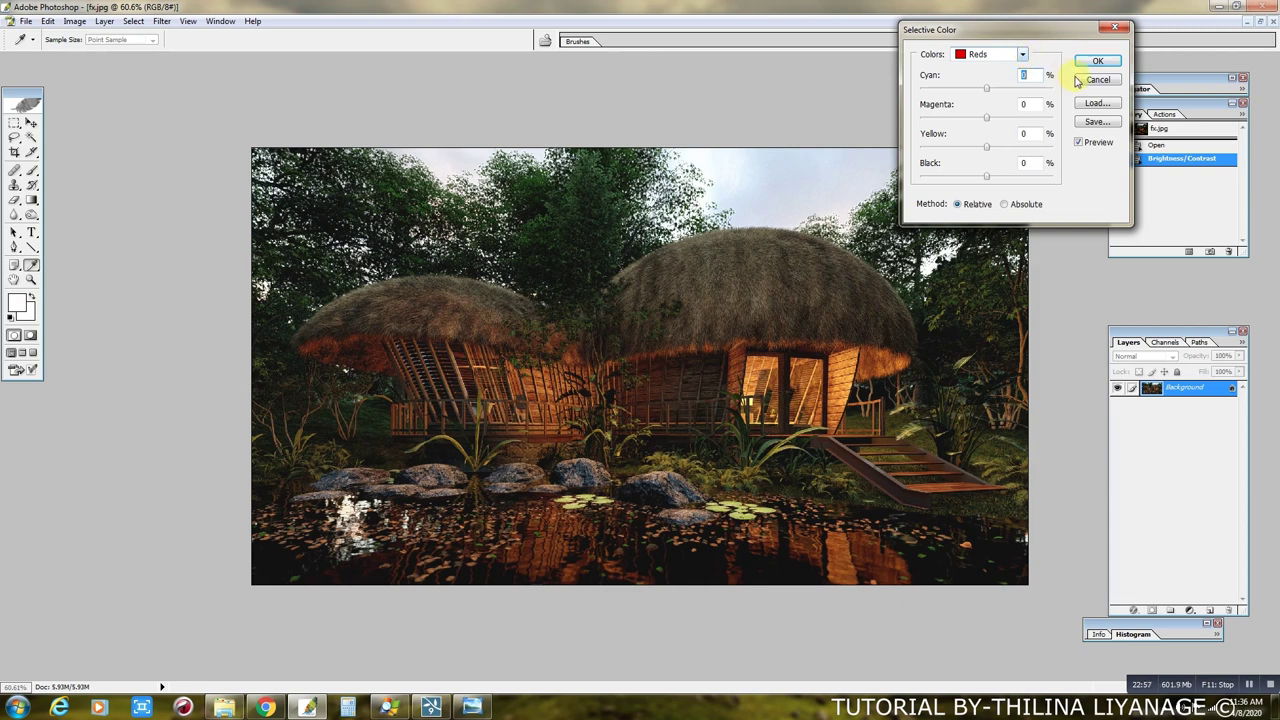
Add cyan and reduce black in the Reds, lighten the Blacks, apply, then bring up Hue/Saturation.
drag(984, 90, 1011, 93)
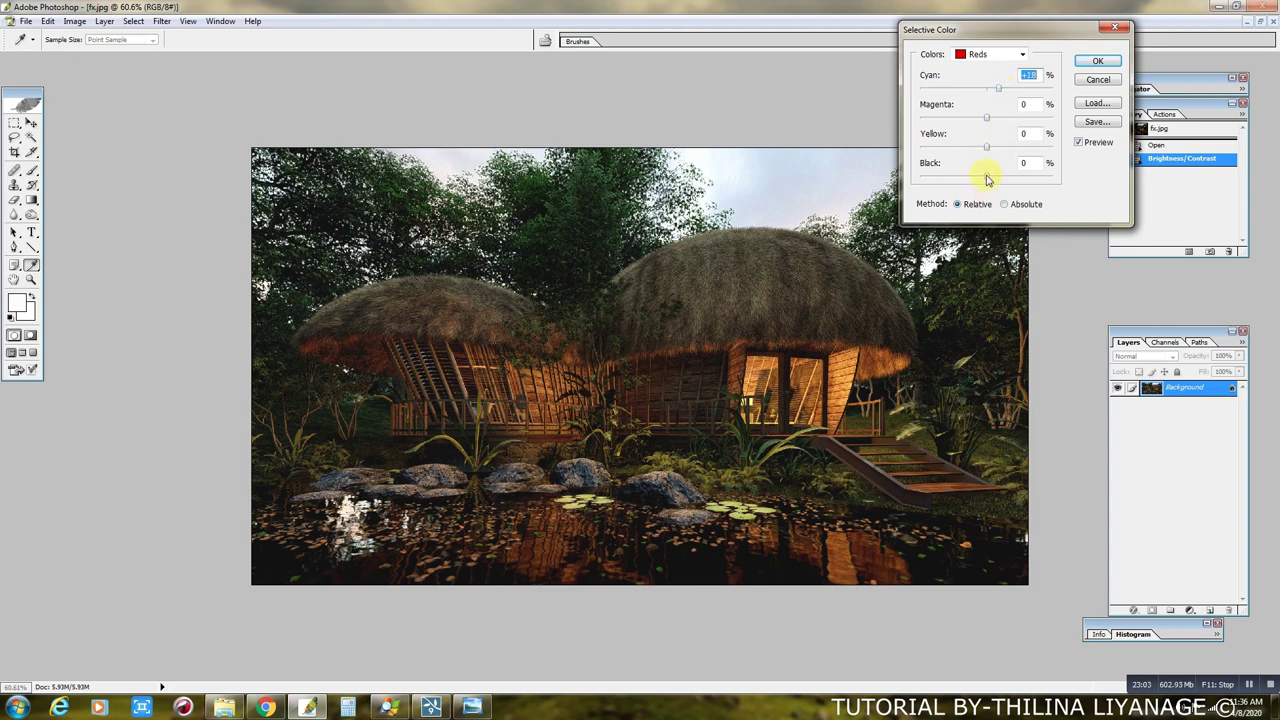
drag(987, 179, 976, 181)
click(1020, 54)
click(985, 157)
click(987, 179)
drag(987, 179, 983, 179)
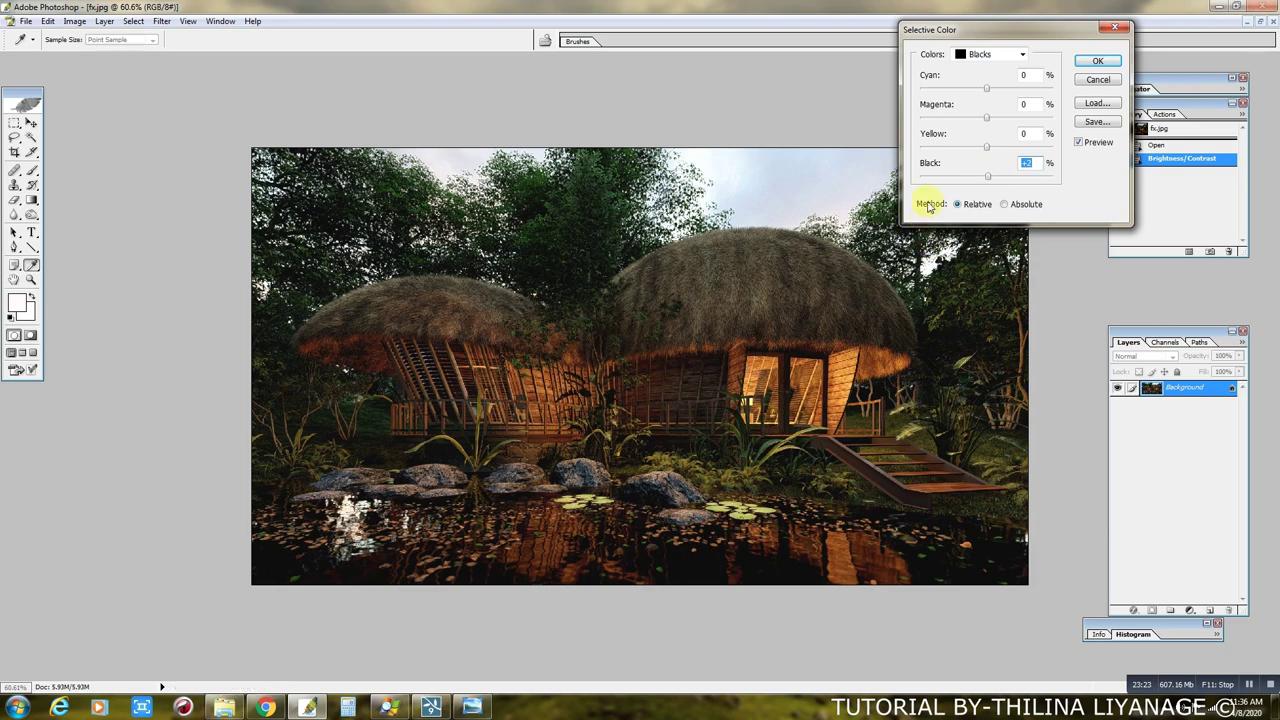
click(1097, 60)
click(75, 21)
click(222, 168)
Desaturate the Greens in Hue/Saturation to about -50 saturation.
click(1118, 92)
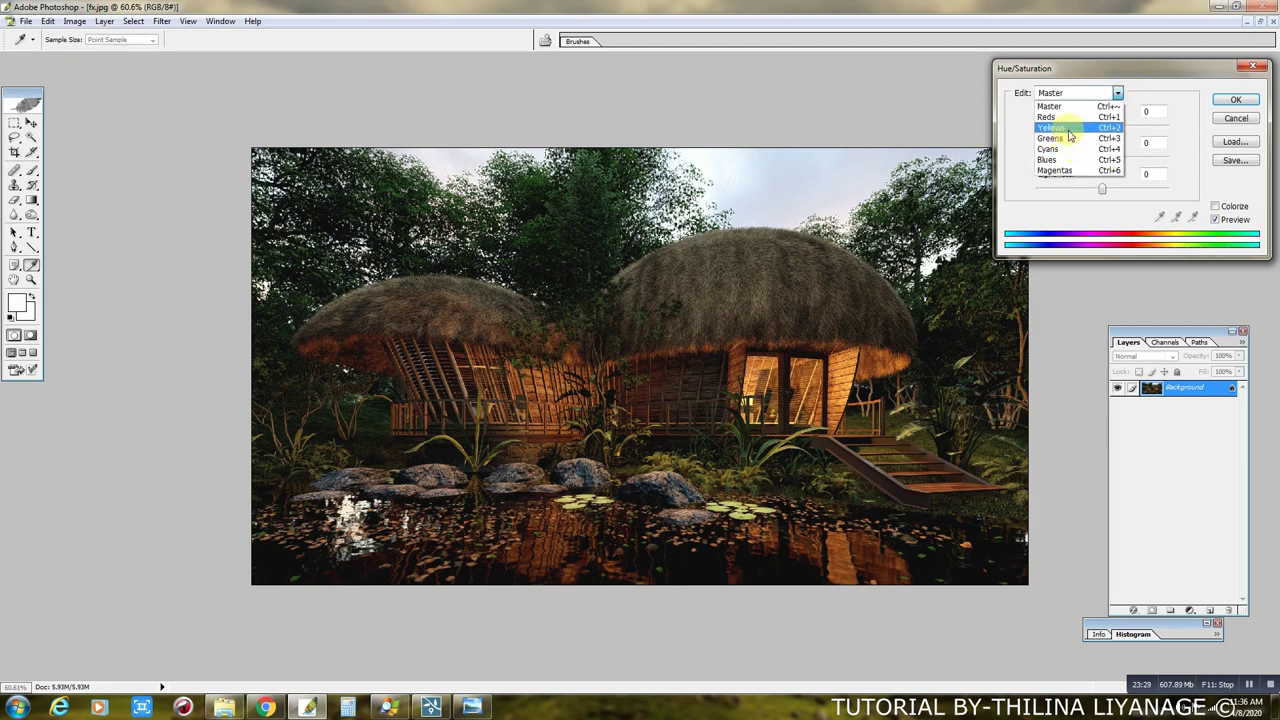
click(1070, 138)
drag(1102, 158, 1062, 162)
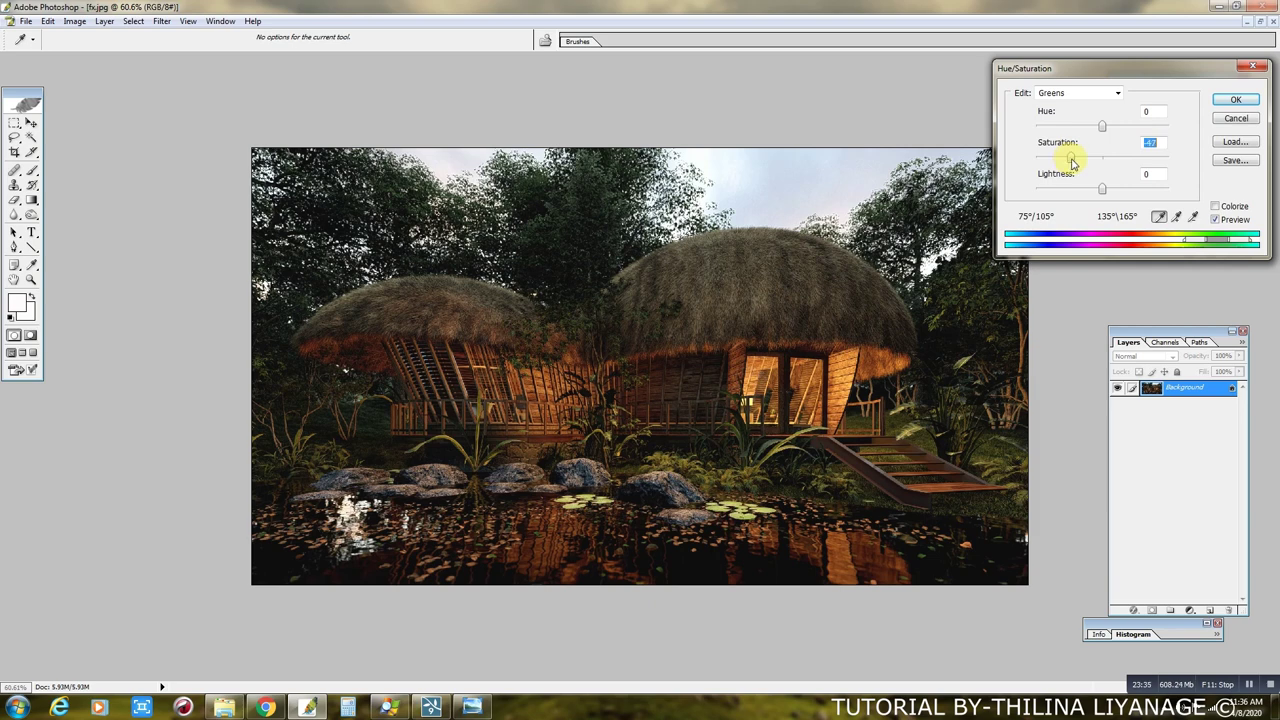
click(1236, 99)
Brighten the midtones with a Curves point at input 116, output 141.
click(74, 21)
mouse_move(105, 56)
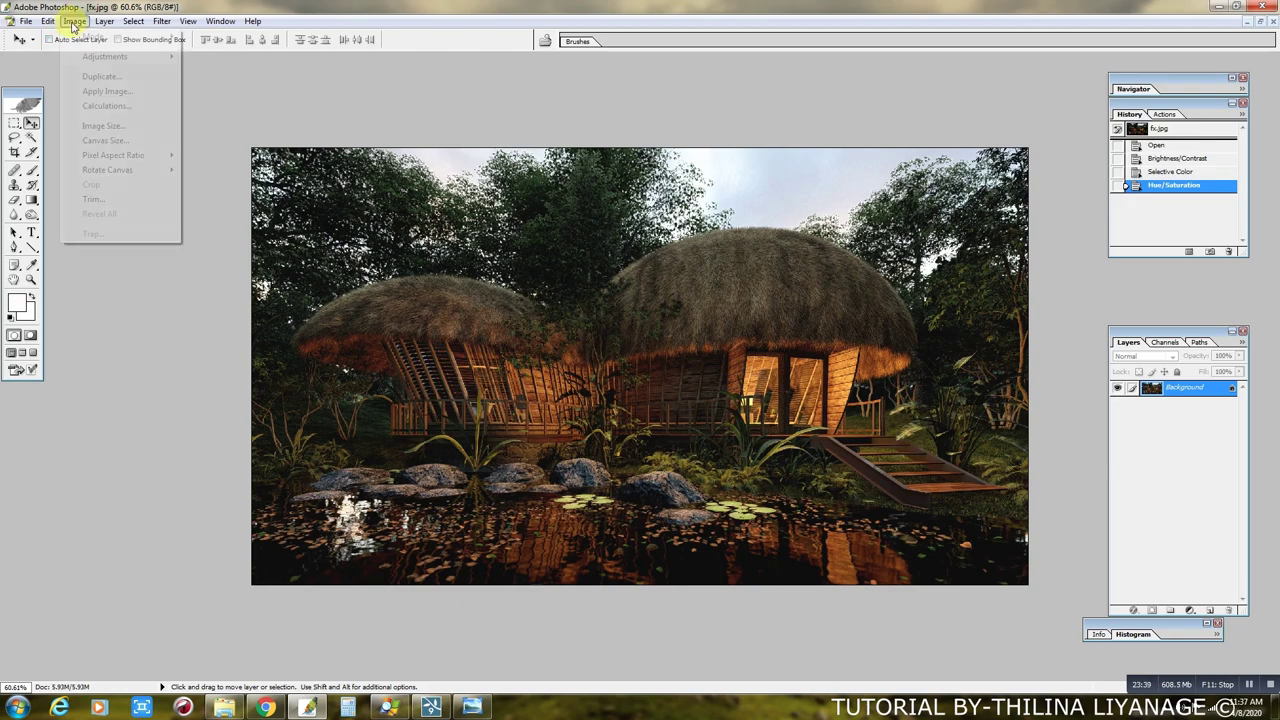
click(213, 115)
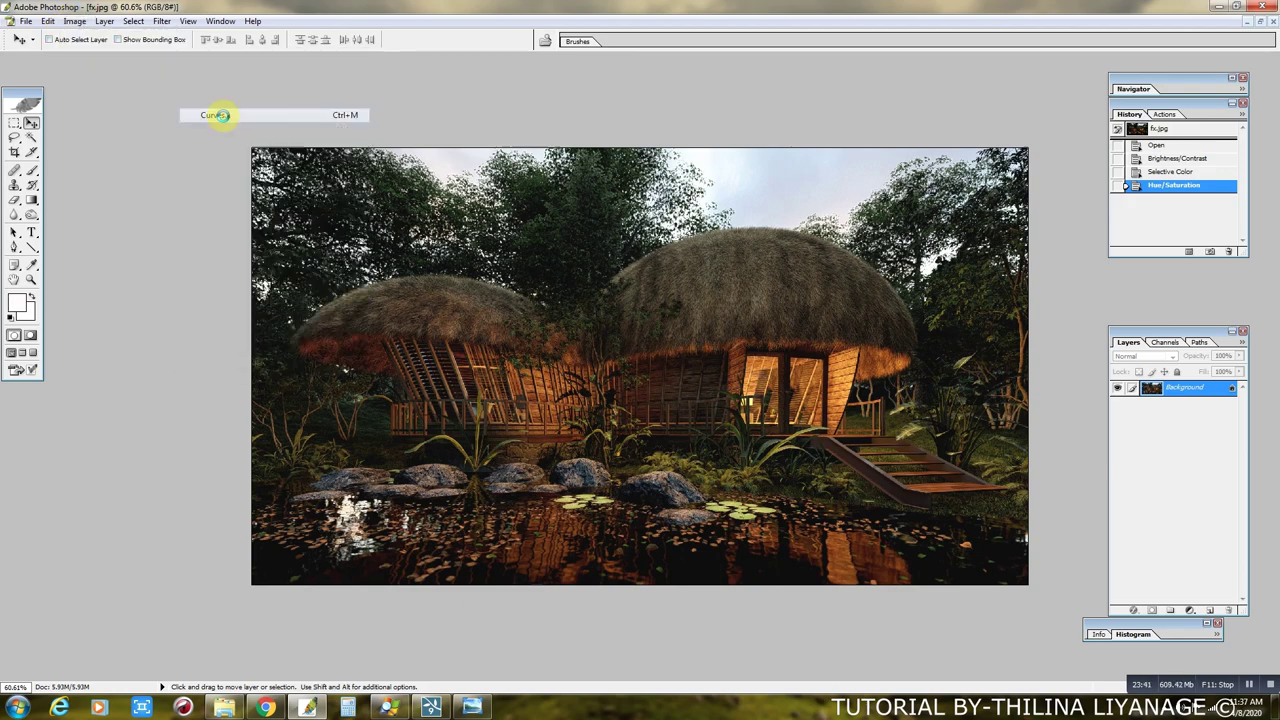
drag(1080, 183, 1073, 181)
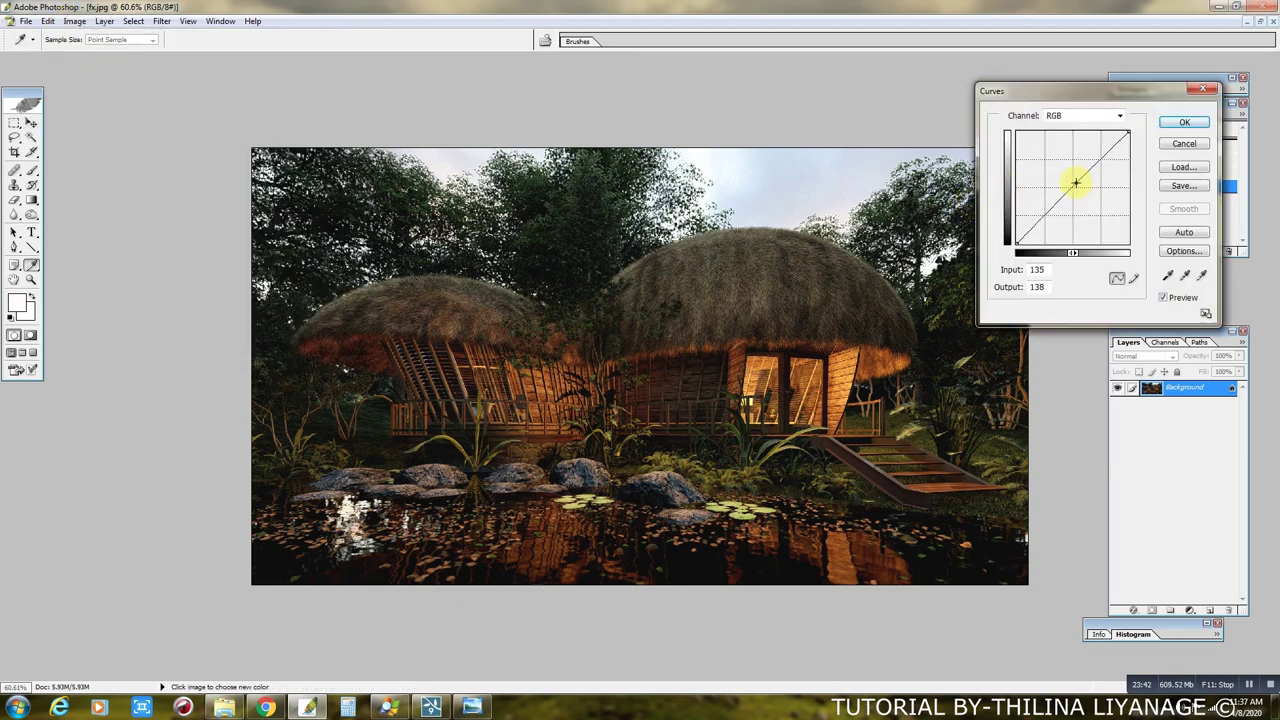
drag(1072, 182, 1070, 181)
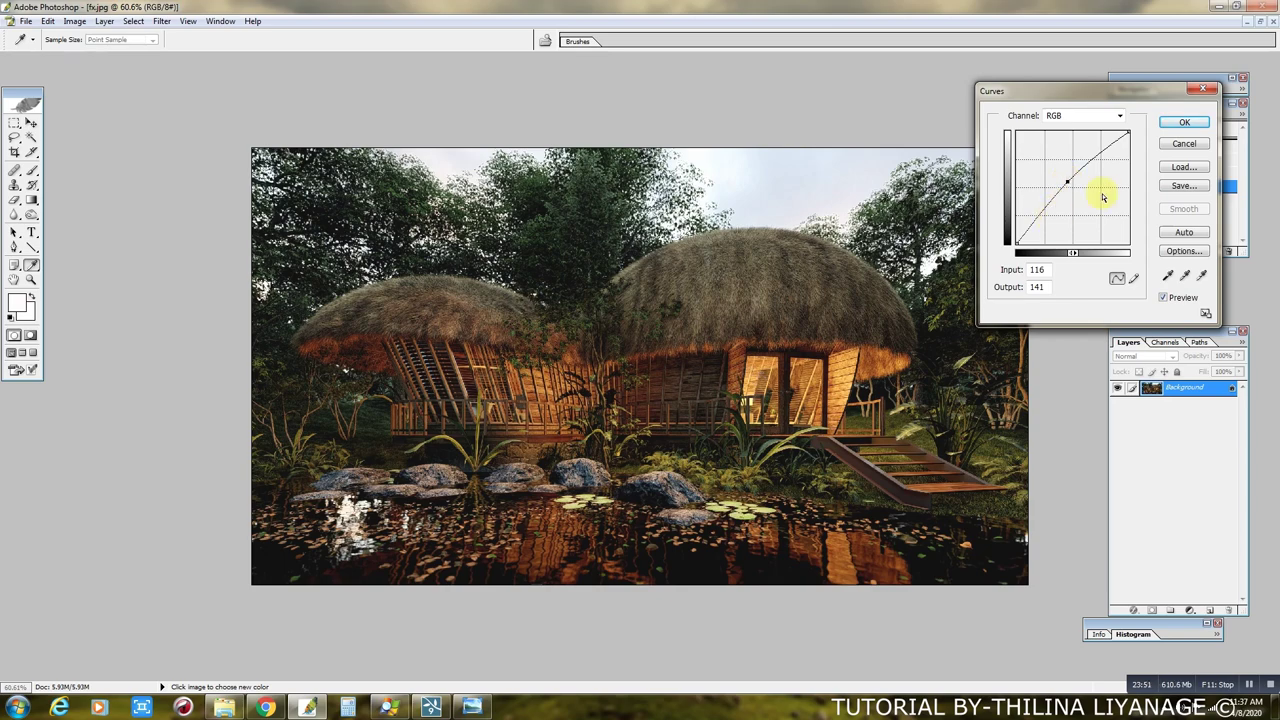
click(1184, 122)
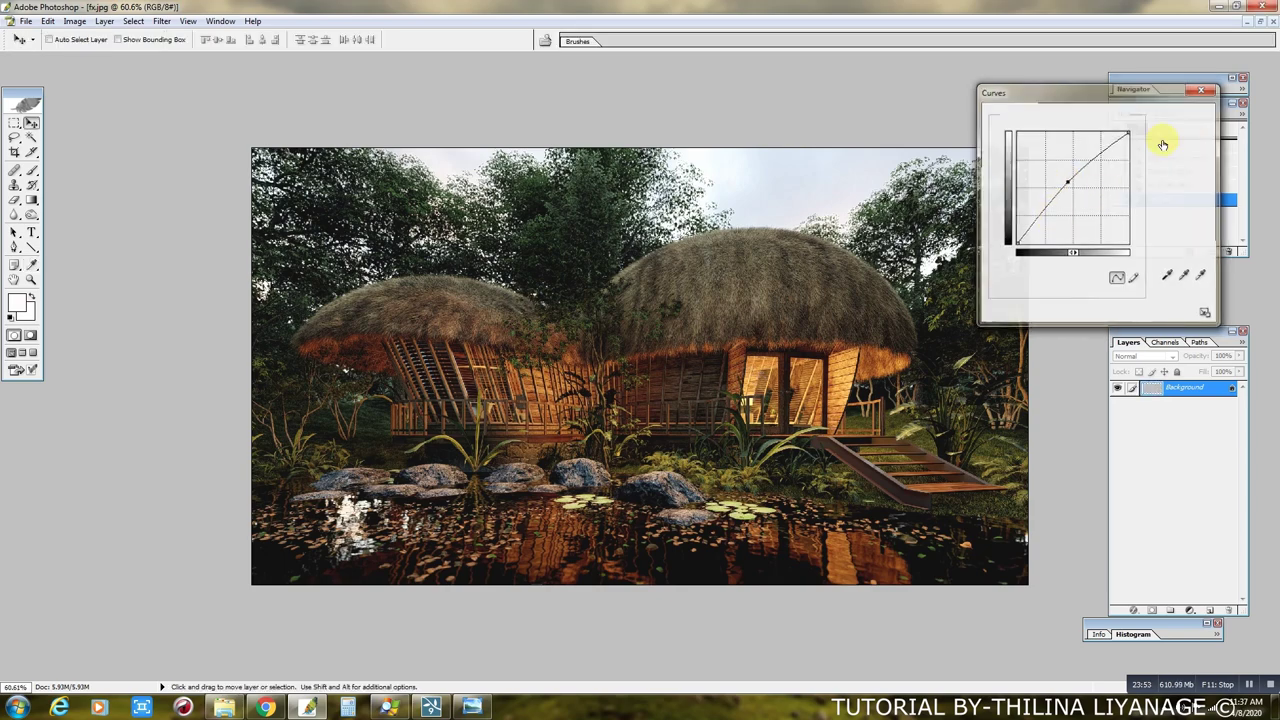
alt+scroll(565, 248, down, 1)
alt+scroll(565, 248, down, 1)
alt+scroll(565, 248, up, 1)
alt+scroll(565, 248, up, 1)
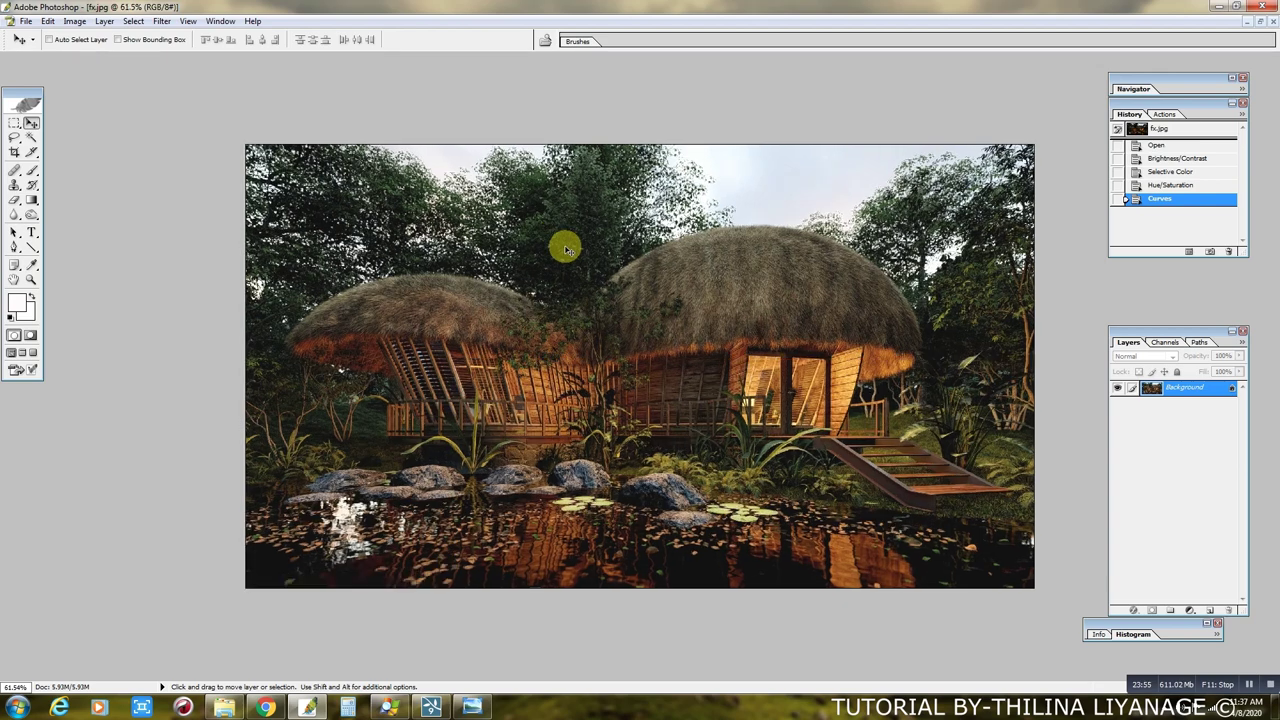
Apply a second Selective Color removing cyan from the Reds and about -21 from the Yellows.
click(75, 21)
mouse_move(105, 56)
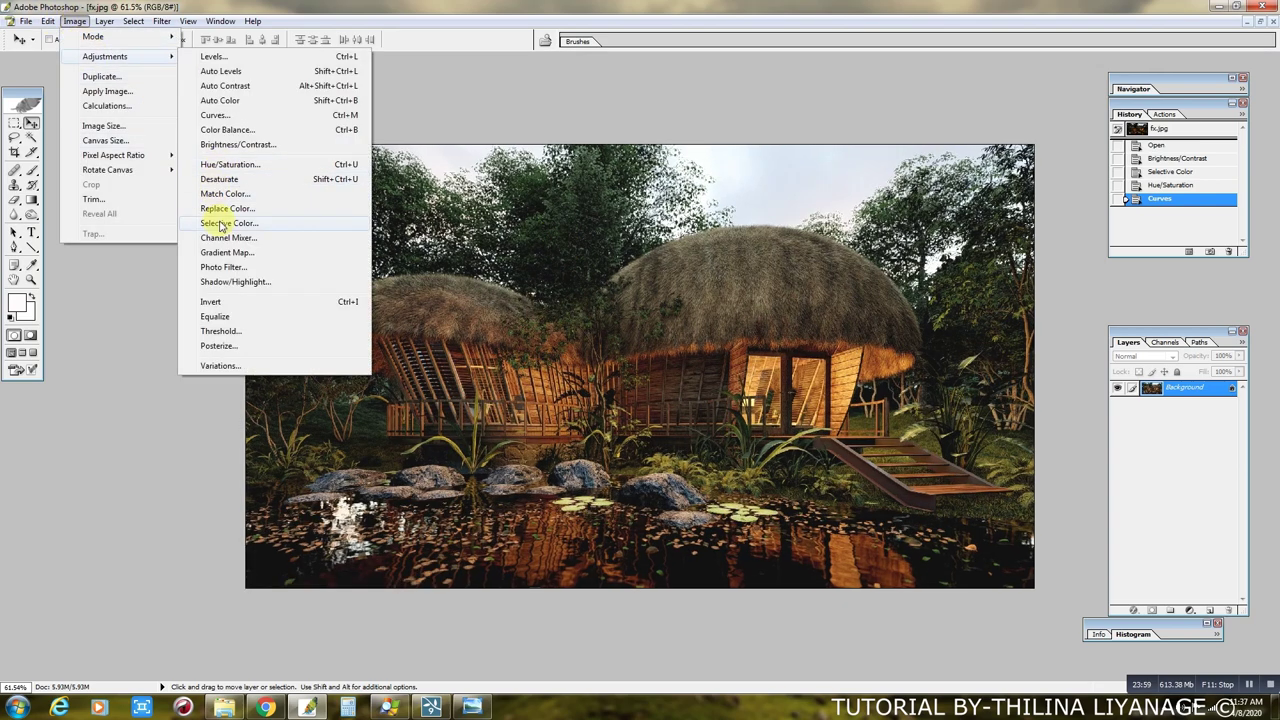
click(252, 222)
mouse_move(987, 92)
mouse_down()
mouse_move(937, 95)
mouse_move(957, 95)
mouse_up()
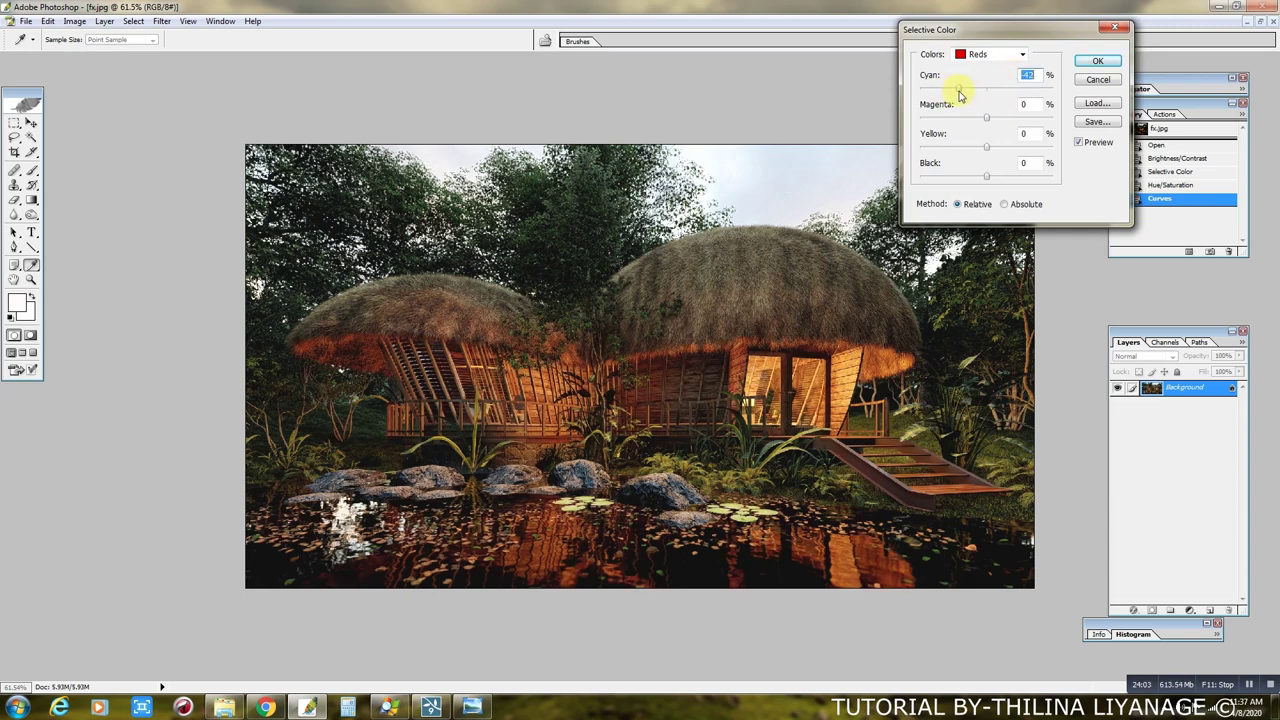
click(985, 54)
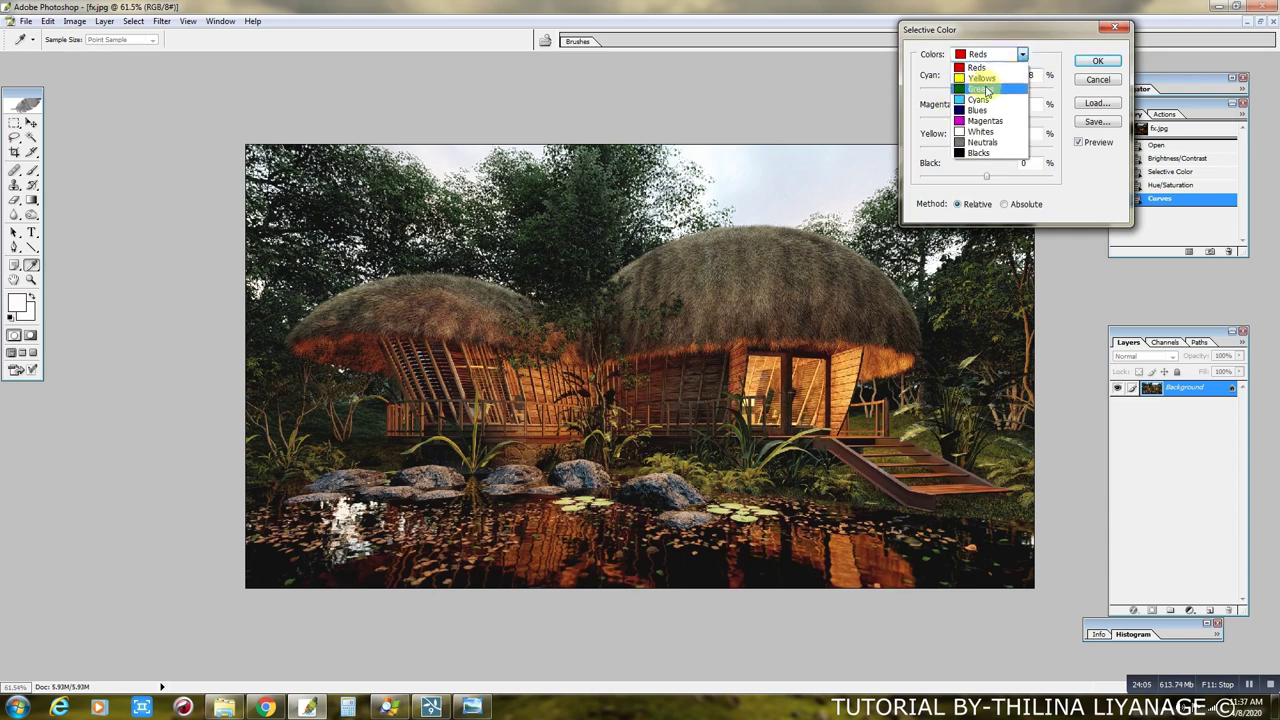
click(985, 67)
mouse_move(987, 92)
mouse_down()
mouse_move(962, 95)
mouse_move(975, 95)
mouse_up()
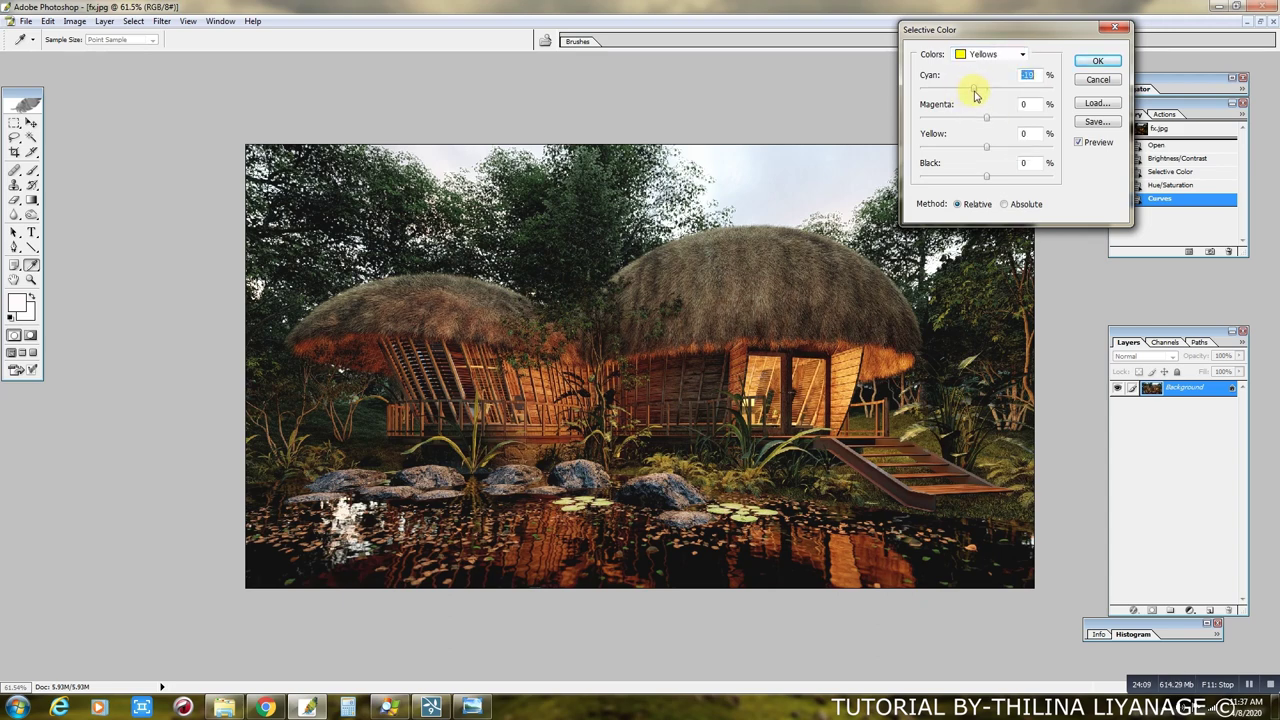
click(1097, 61)
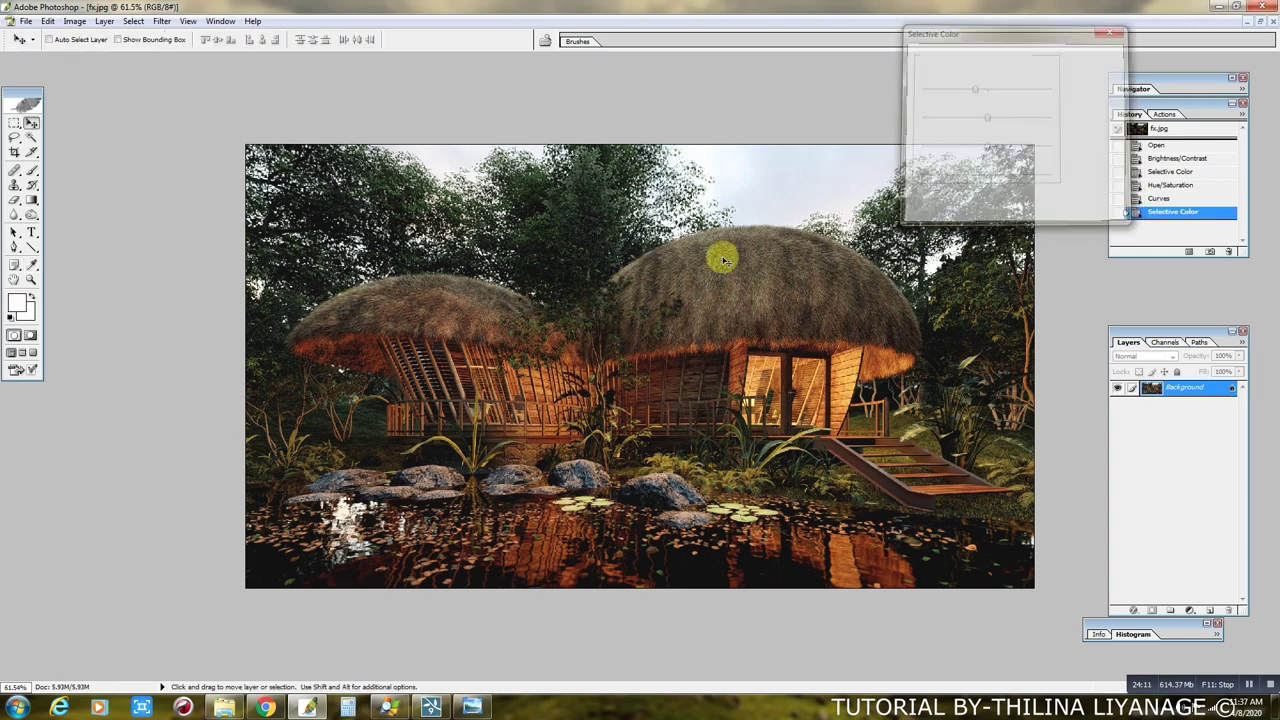
key(v)
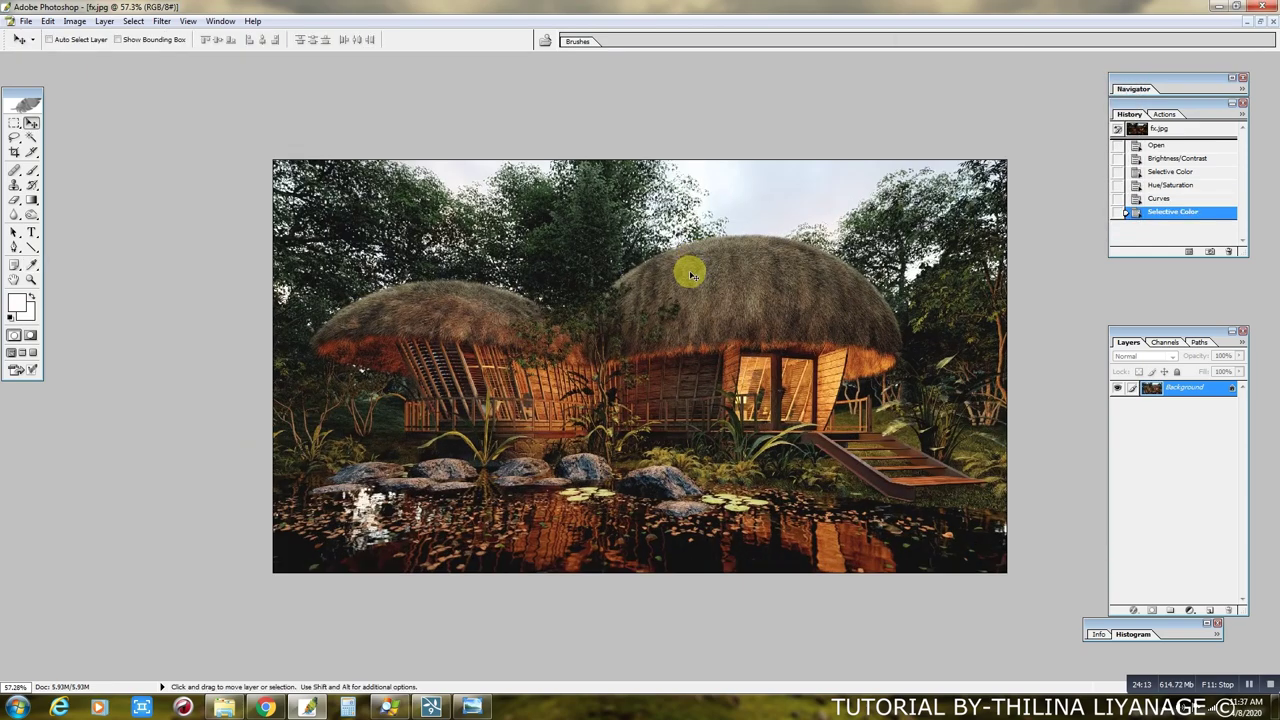
Fit the render to the window and save it as a Maximum-quality JPEG.
key(ctrl+0)
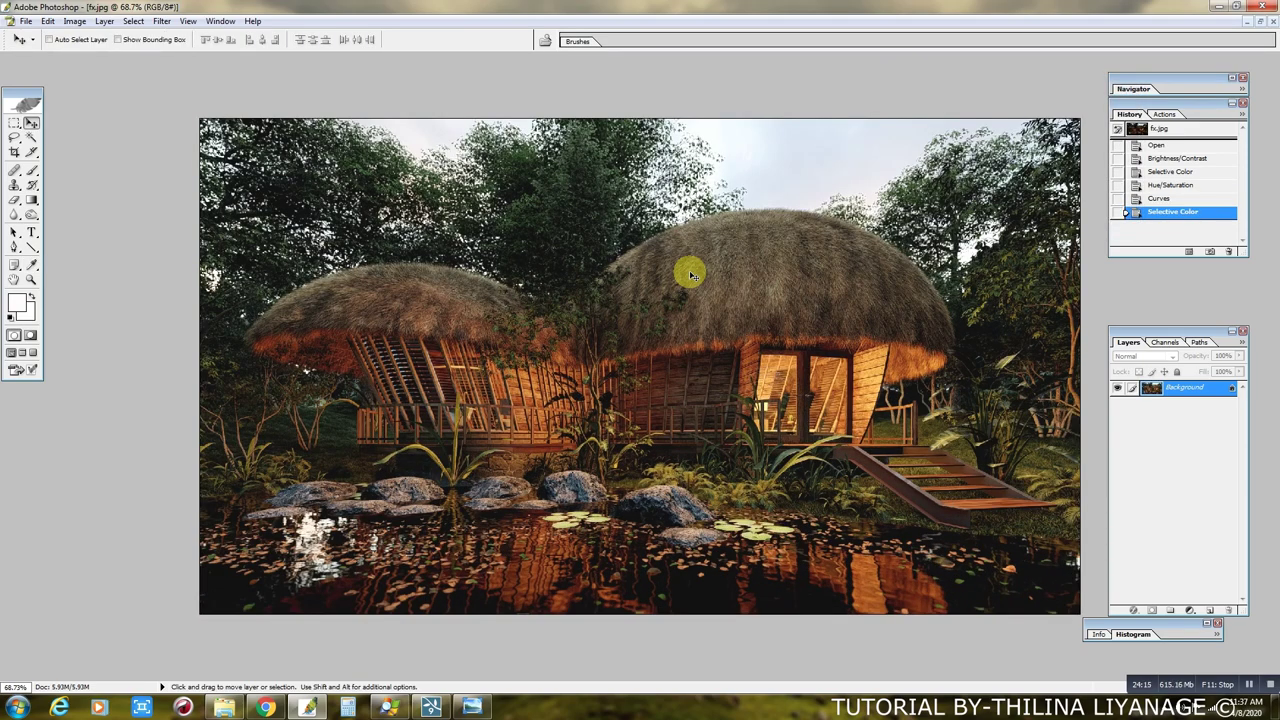
click(25, 21)
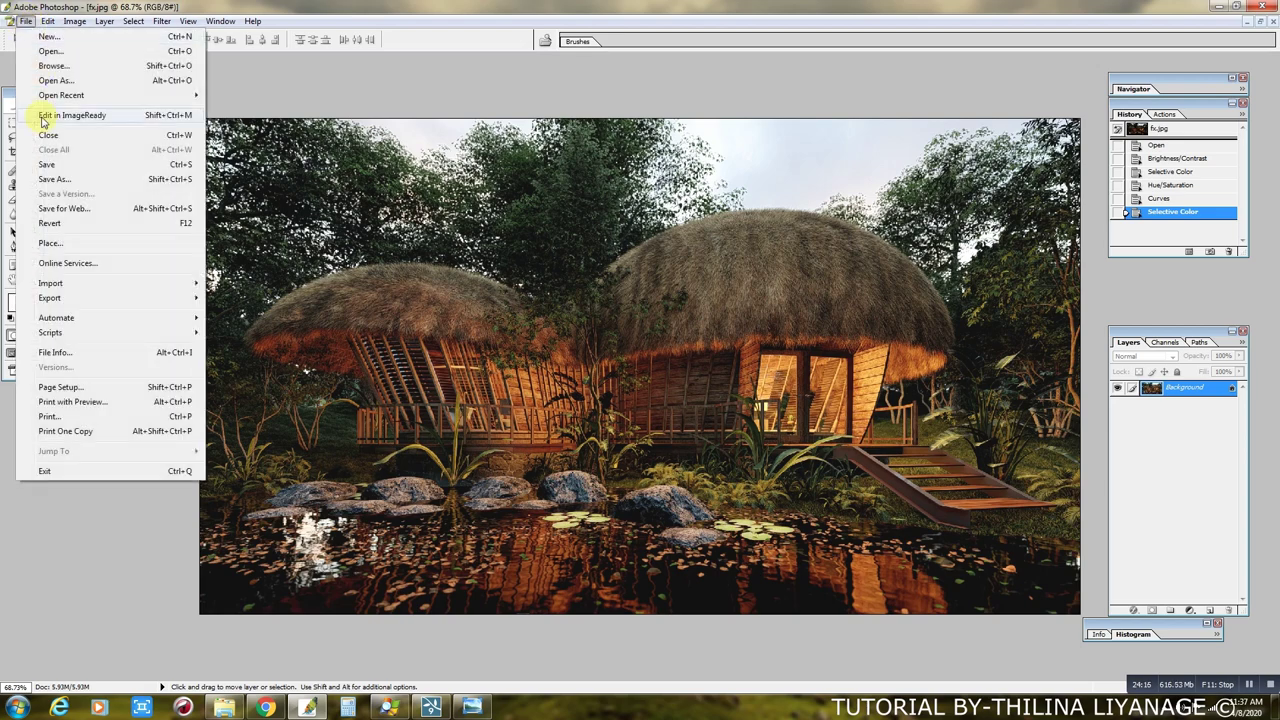
click(56, 166)
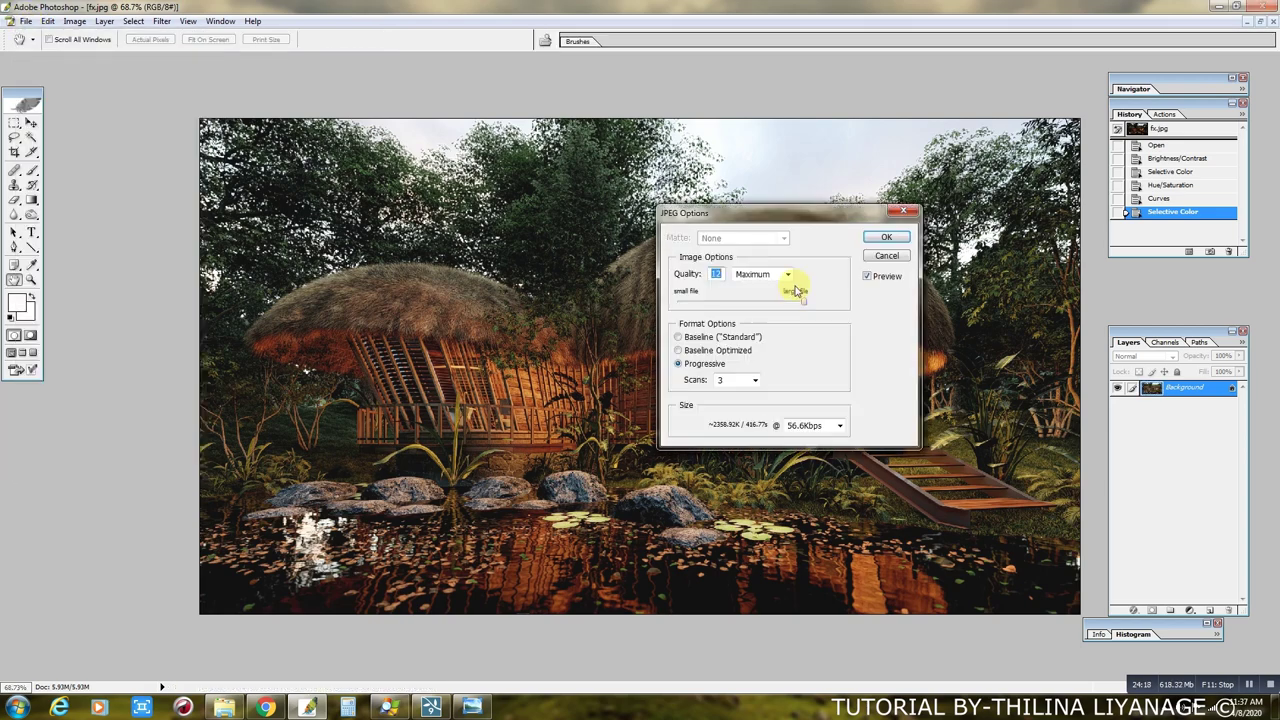
click(886, 240)
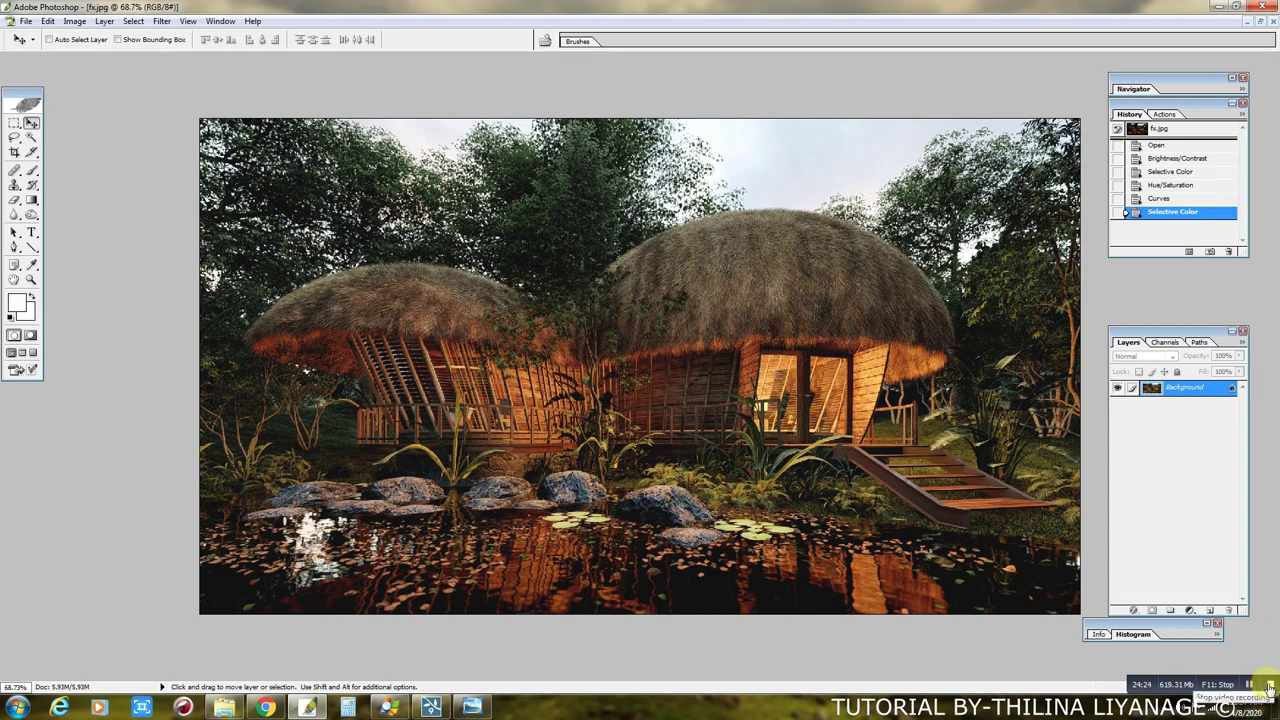
click(1270, 688)
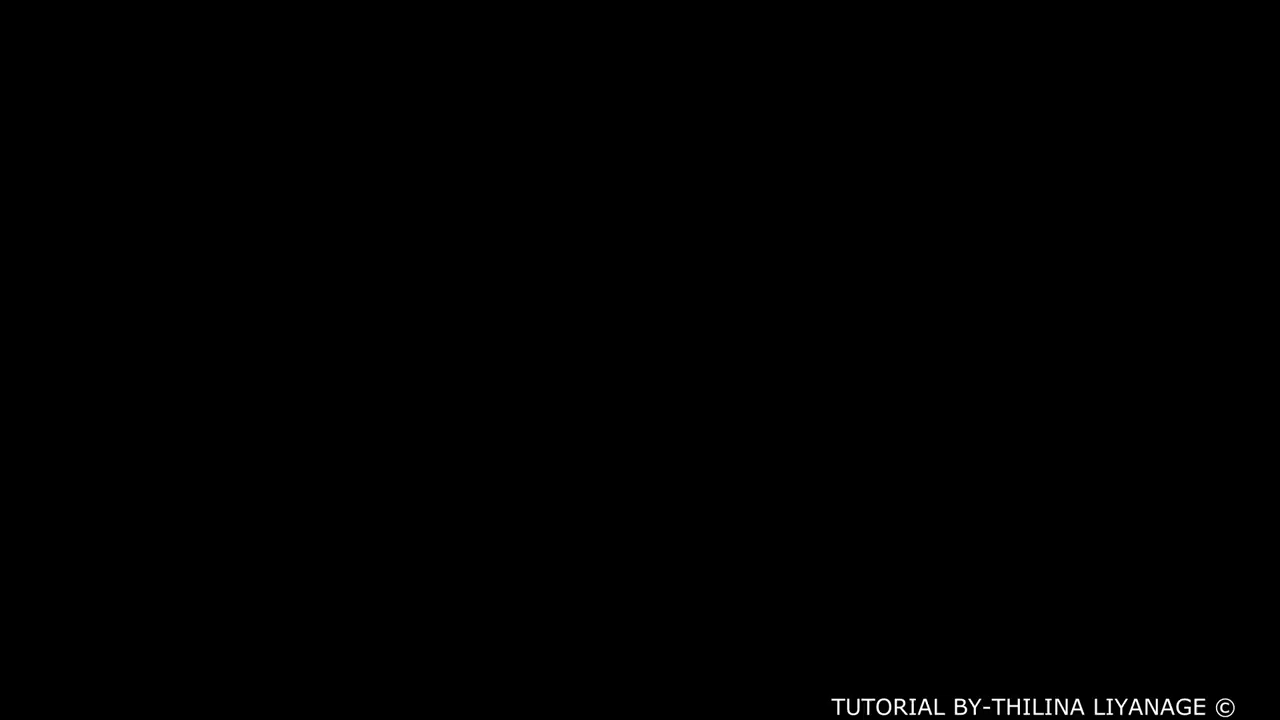